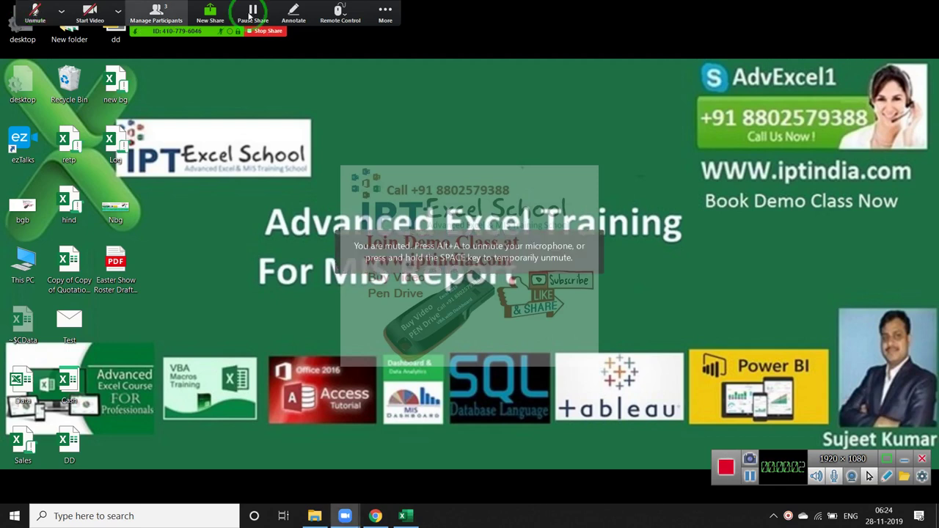
Mute one meeting participant from the Participants list, then close the list.
{"action": "left_click", "coordinate": [172, 11]}
{"action": "mouse_move", "coordinate": [470, 213]}
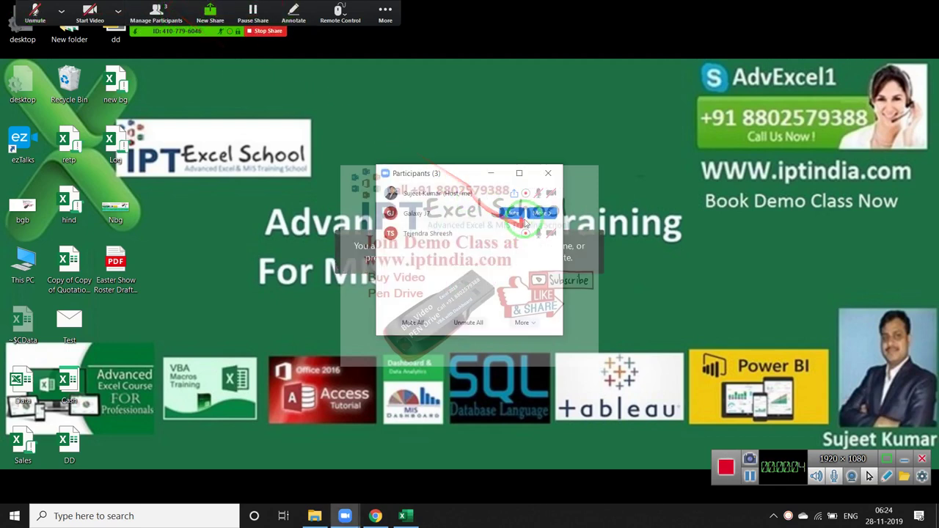
{"action": "left_click", "coordinate": [513, 213]}
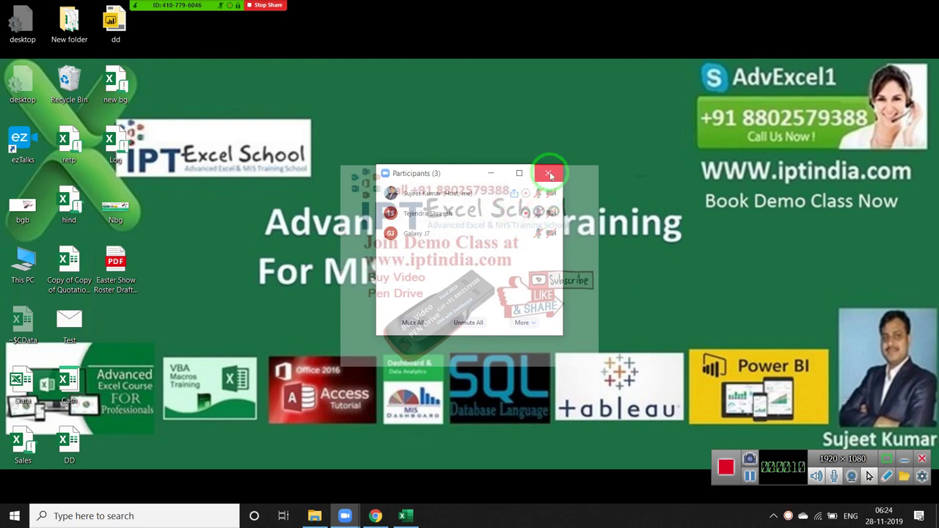
{"action": "left_click", "coordinate": [548, 174]}
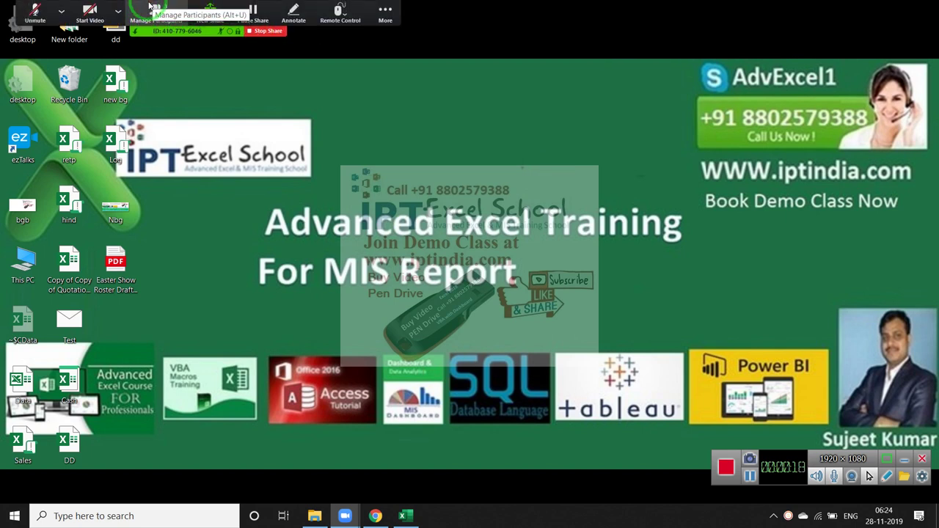
Reopen the Participants list, move it to the top of the screen, and close it.
{"action": "left_click", "coordinate": [151, 9]}
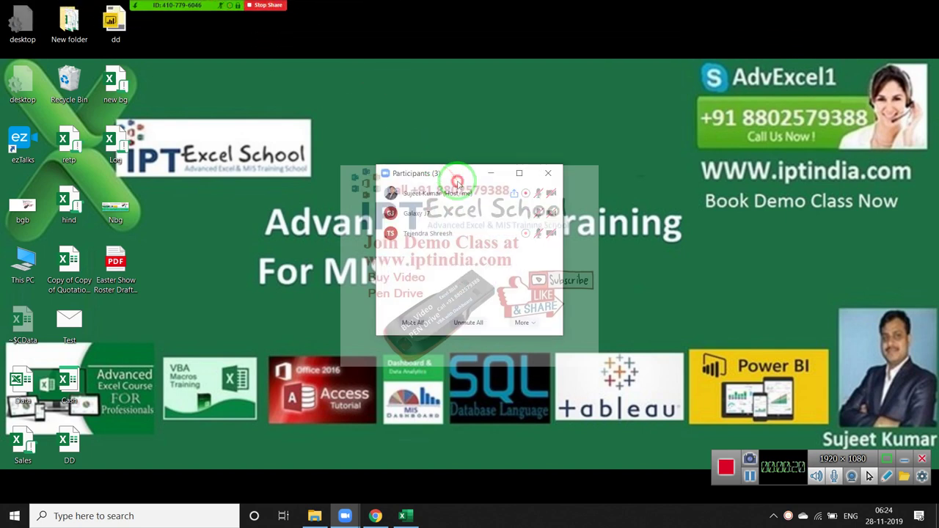
{"action": "left_click_drag", "start_coordinate": [457, 182], "coordinate": [489, 42]}
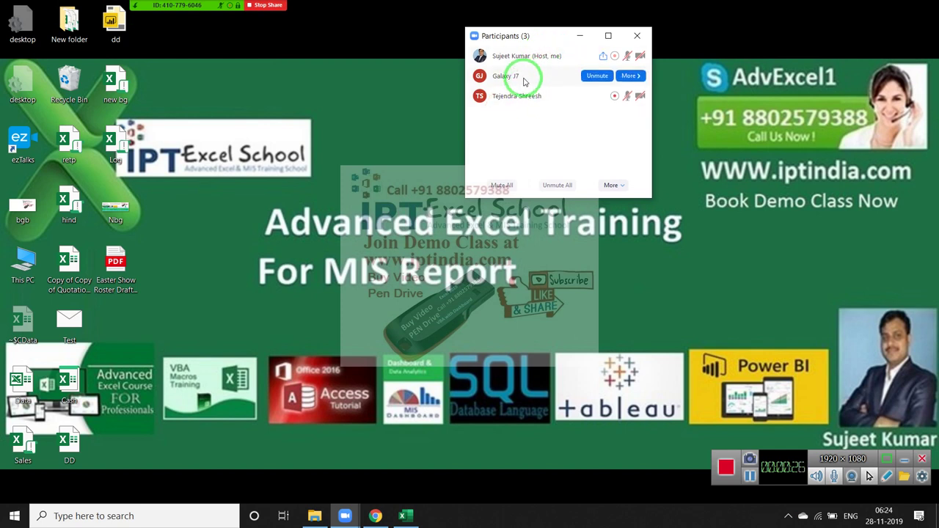
{"action": "left_click", "coordinate": [637, 38]}
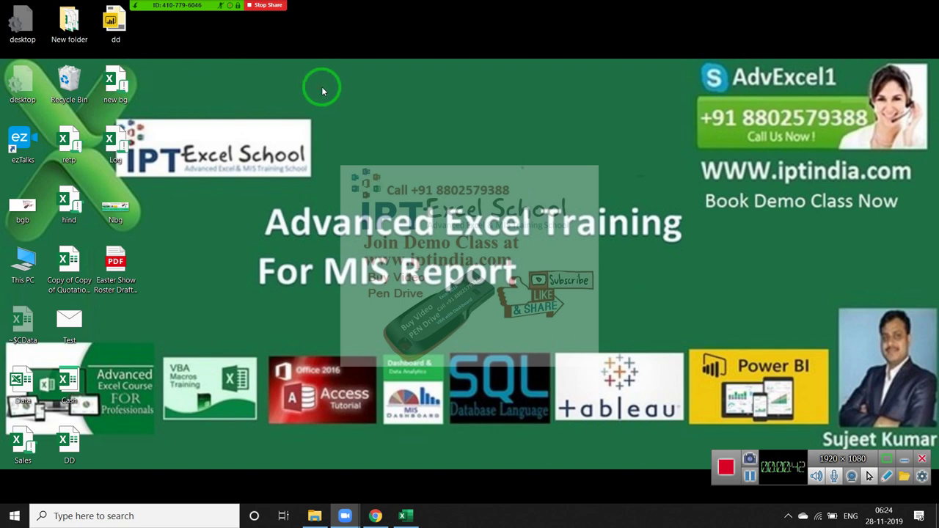
Check the meeting's audio options, then refresh the shared desktop.
{"action": "left_click", "coordinate": [61, 11]}
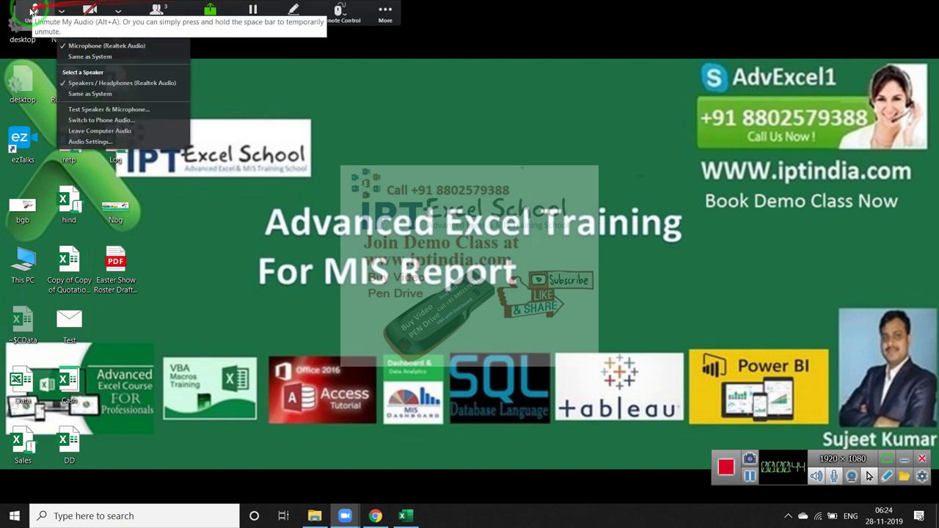
{"action": "left_click", "coordinate": [32, 10]}
{"action": "left_click", "coordinate": [61, 10]}
{"action": "right_click", "coordinate": [378, 120]}
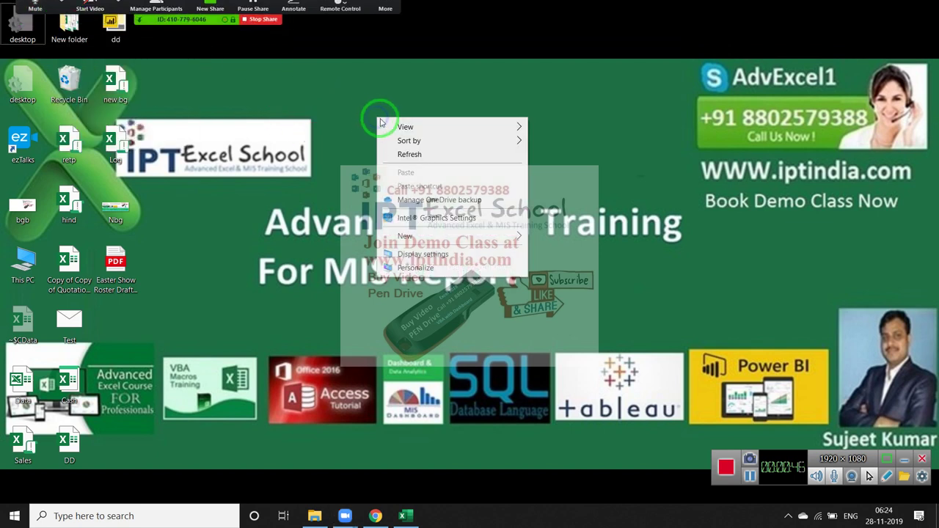
{"action": "left_click", "coordinate": [409, 154]}
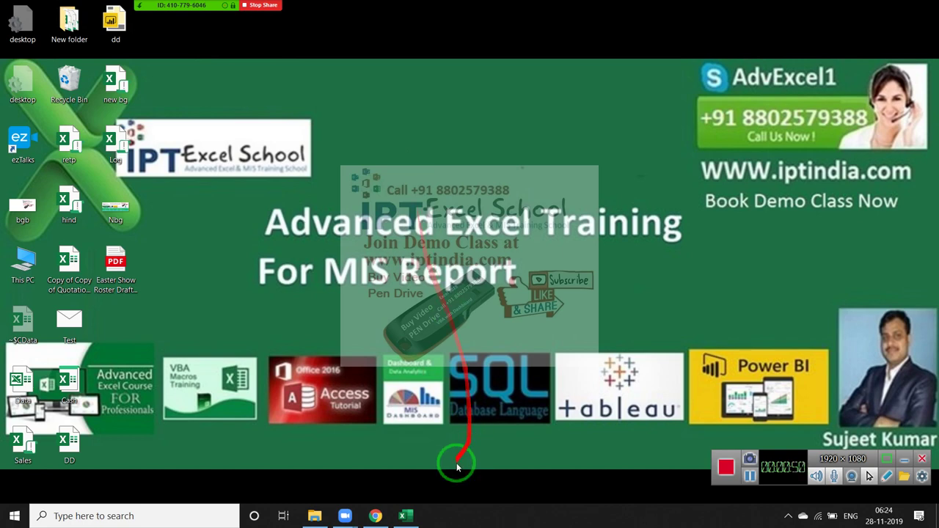
Switch to Excel's Q1 sheet, select the dates in A4:B4 and the answer cell F5, and show the Developer tab.
{"action": "left_click", "coordinate": [402, 516]}
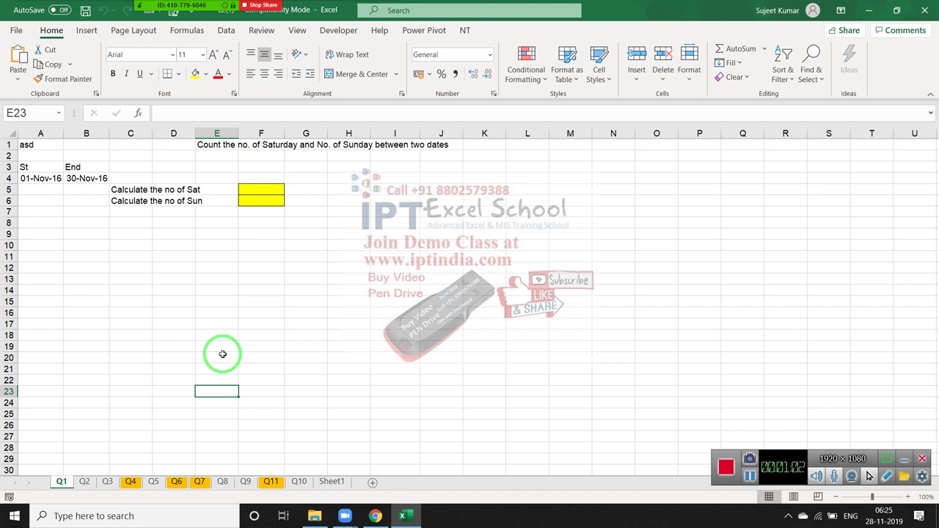
{"action": "left_click", "coordinate": [211, 234]}
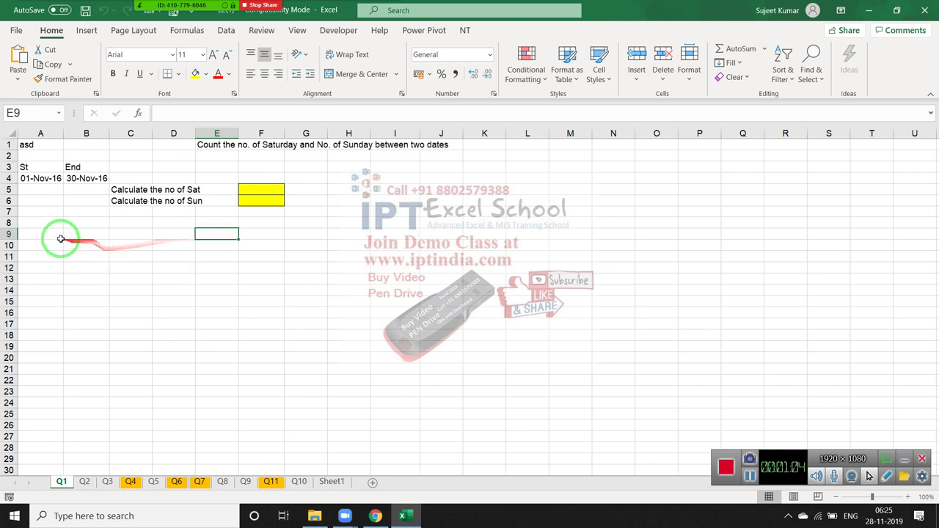
{"action": "left_click_drag", "start_coordinate": [42, 178], "coordinate": [71, 177]}
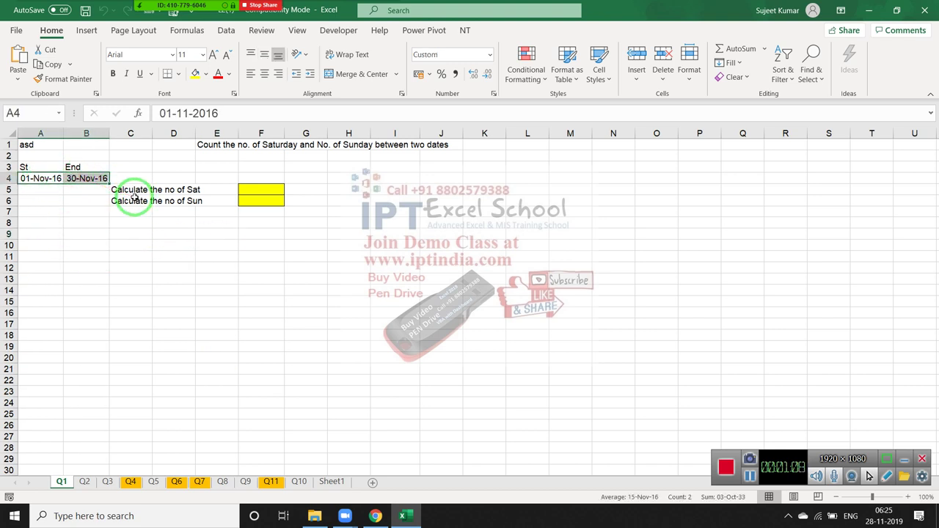
{"action": "left_click", "coordinate": [271, 196]}
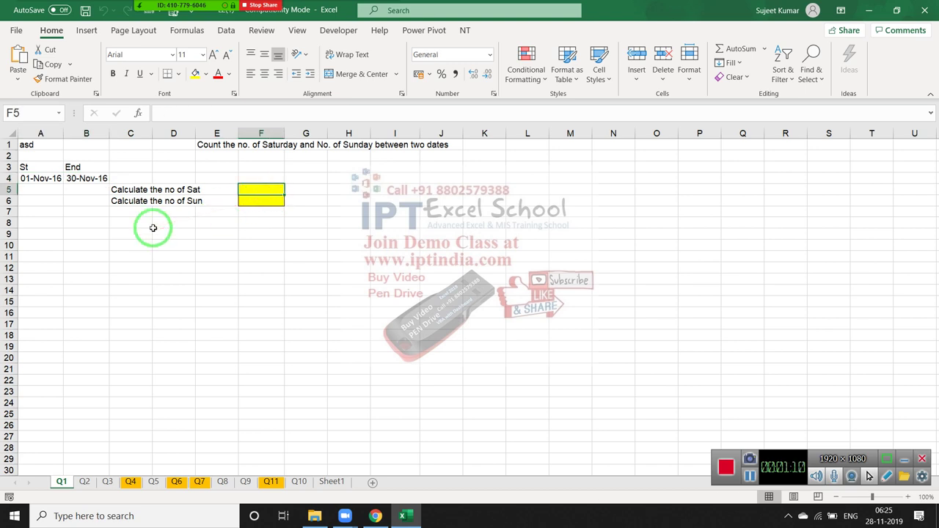
{"action": "left_click", "coordinate": [337, 32]}
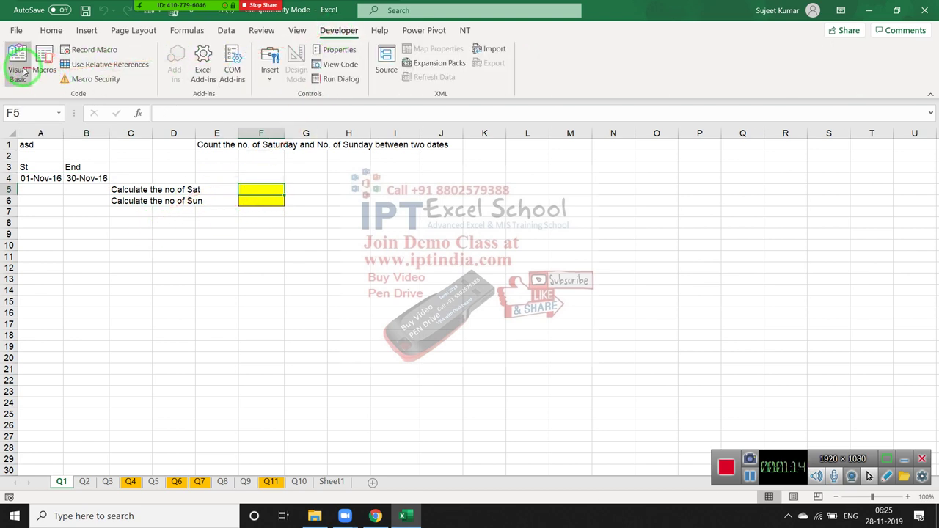
Open the Visual Basic editor full screen and insert a new module.
{"action": "left_click", "coordinate": [18, 70]}
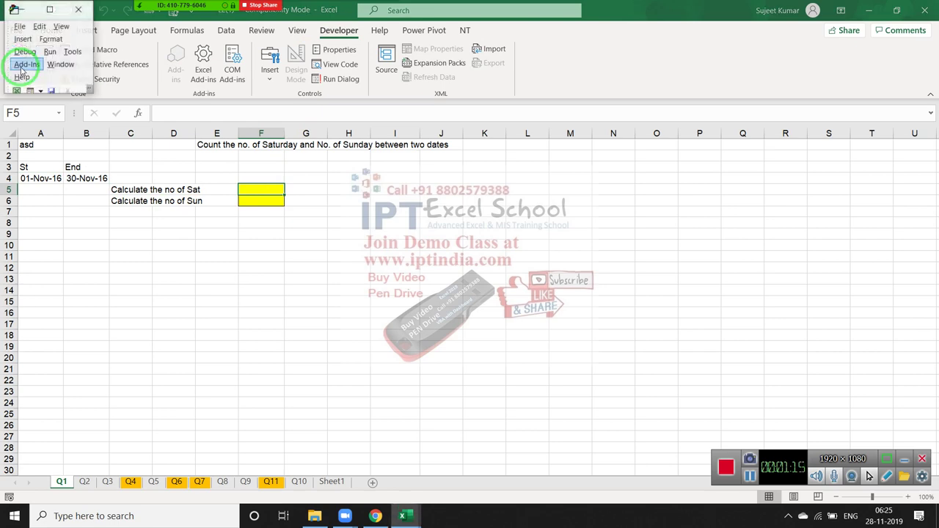
{"action": "left_click", "coordinate": [60, 9]}
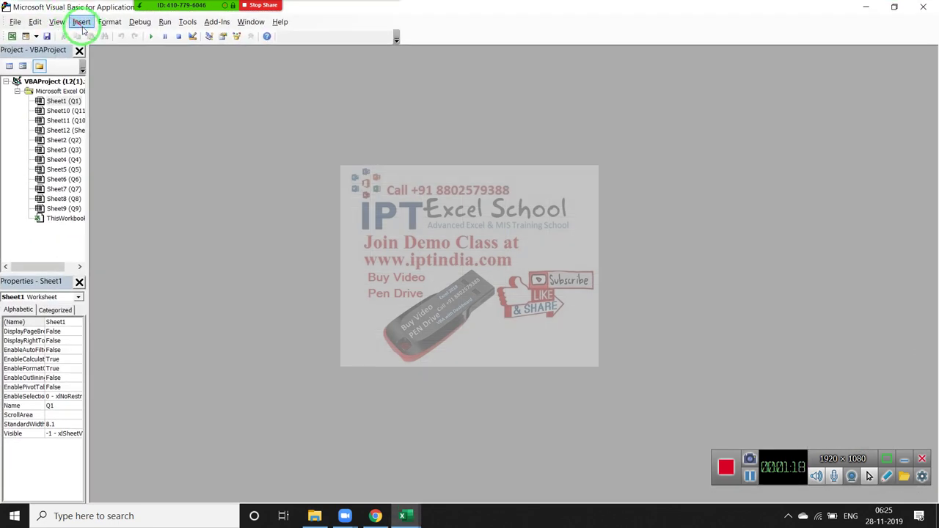
{"action": "left_click", "coordinate": [82, 26]}
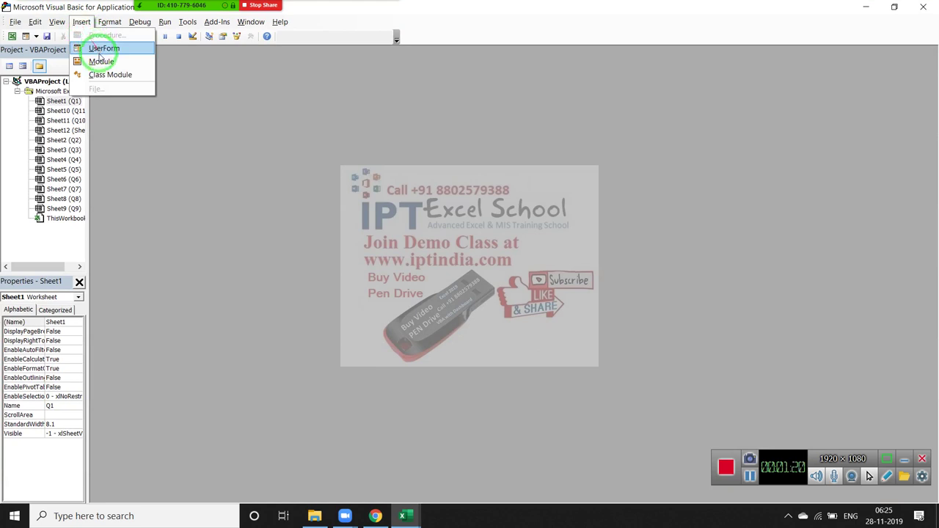
{"action": "left_click", "coordinate": [100, 59]}
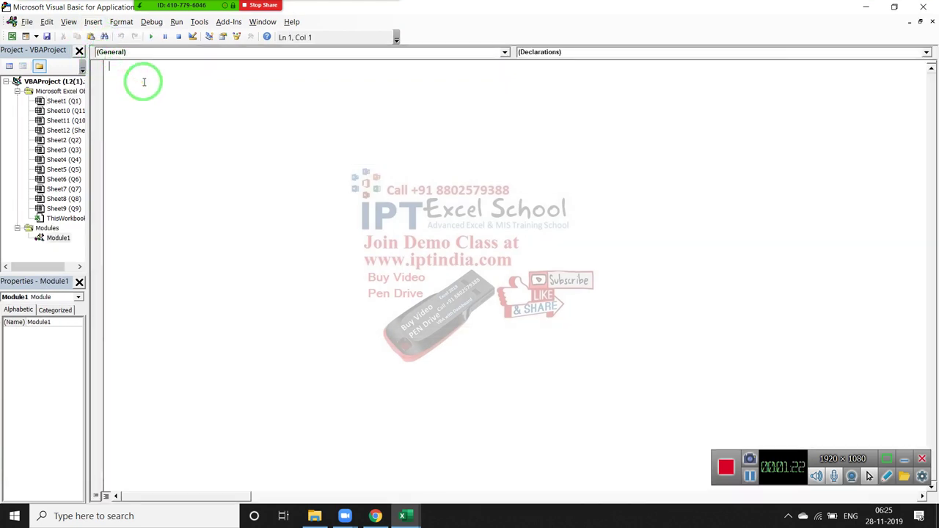
Declare an empty Function CDay(St As Date, En As Date, D As String) in Module1.
{"action": "type", "text": "func"}
{"action": "type", "text": "tion "}
{"action": "type", "text": "CDay(S"}
{"action": "type", "text": "t as "}
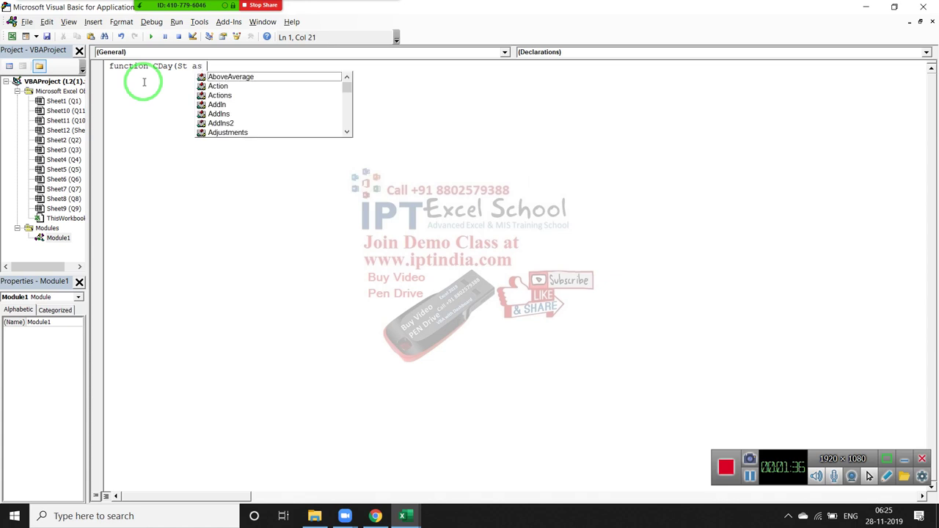
{"action": "type", "text": "d"}
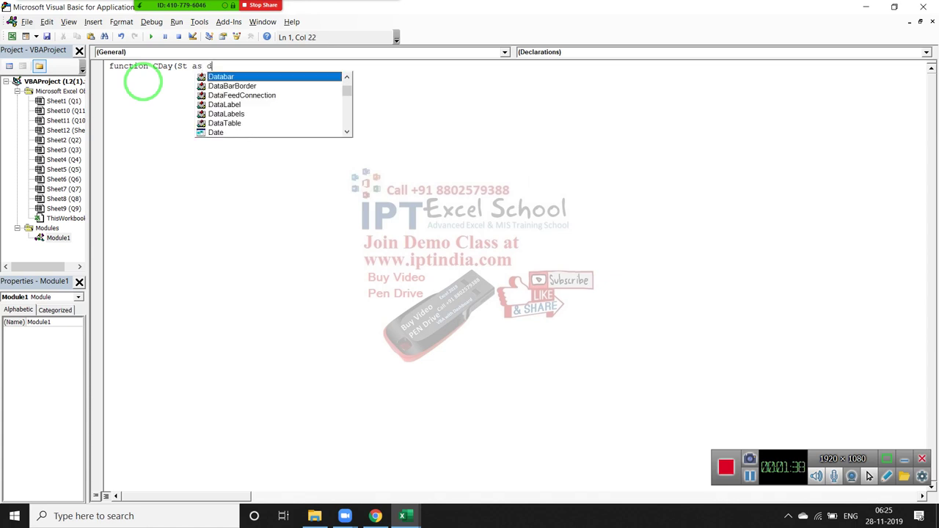
{"action": "type", "text": "ate,"}
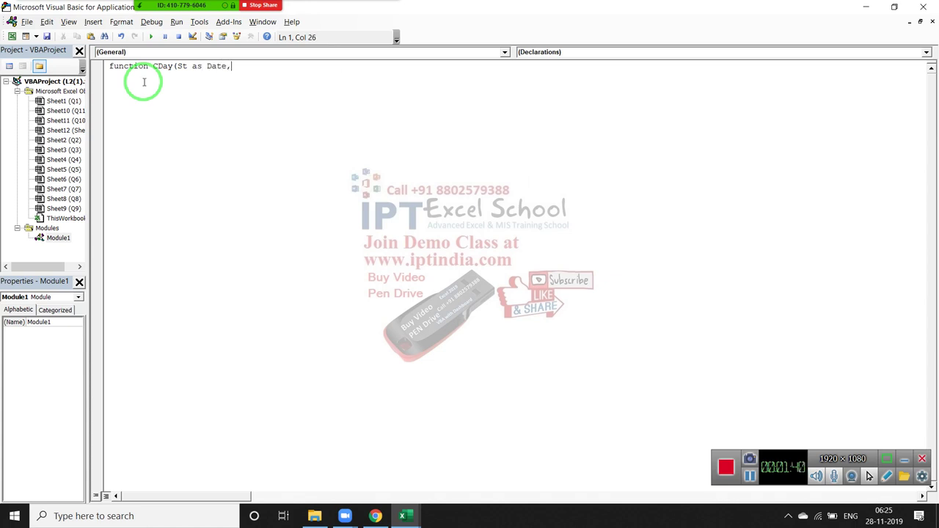
{"action": "type", "text": "En "}
{"action": "type", "text": "Date "}
{"action": "type", "text": ", Da"}
{"action": "key", "text": "BackSpace"}
{"action": "type", "text": "as "}
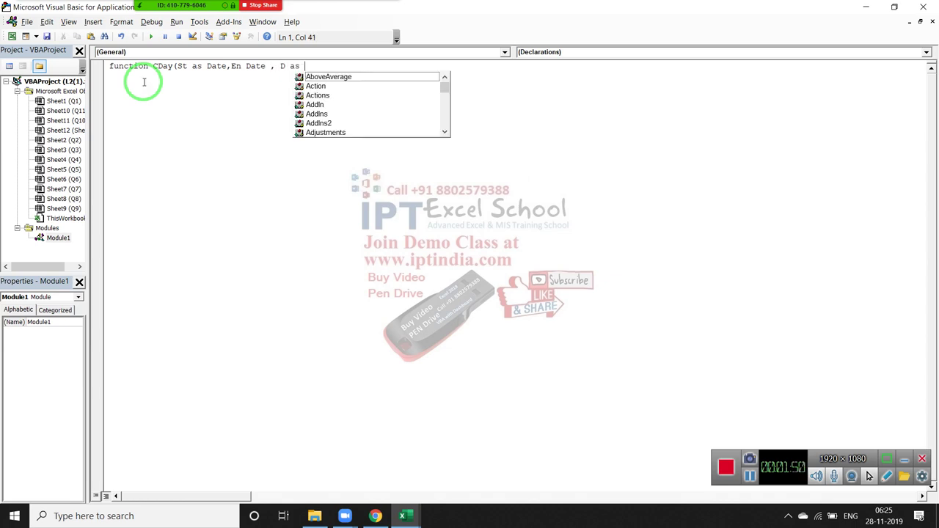
{"action": "type", "text": "Str"}
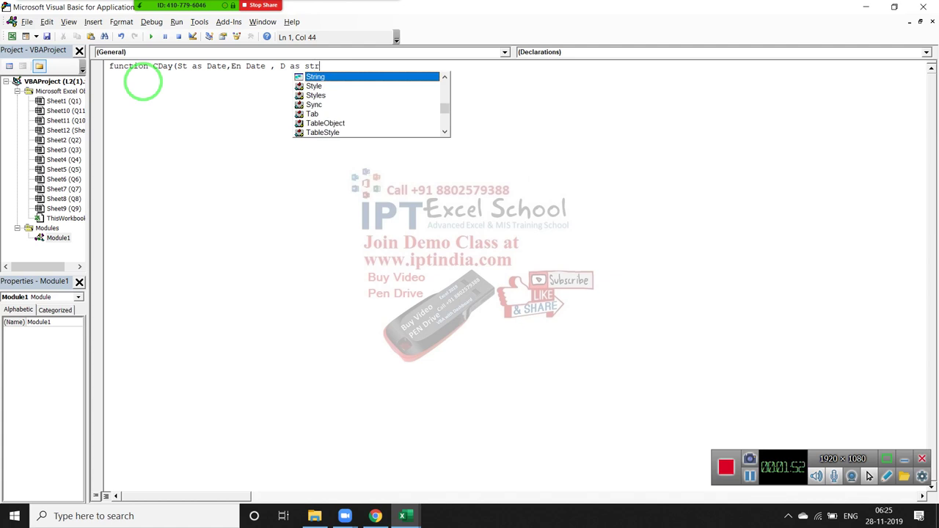
{"action": "type", "text": "ing)"}
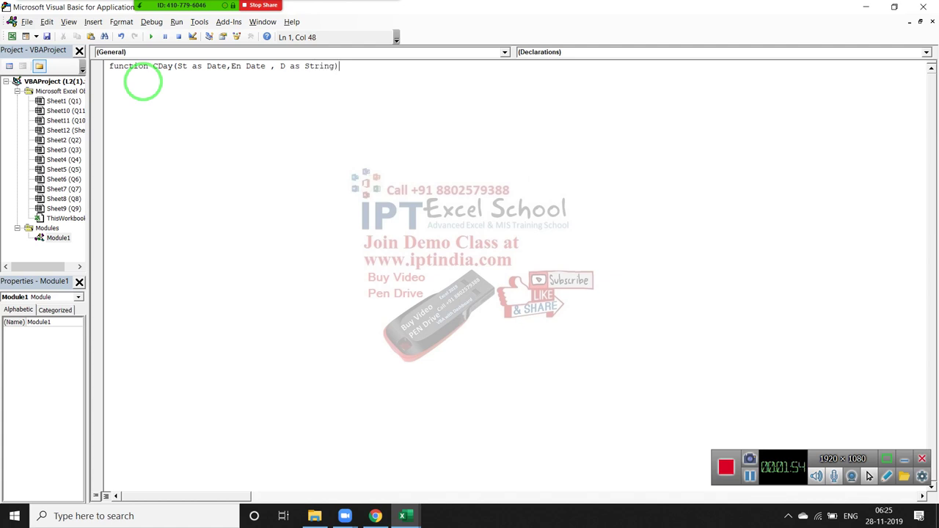
{"action": "key", "text": "Return"}
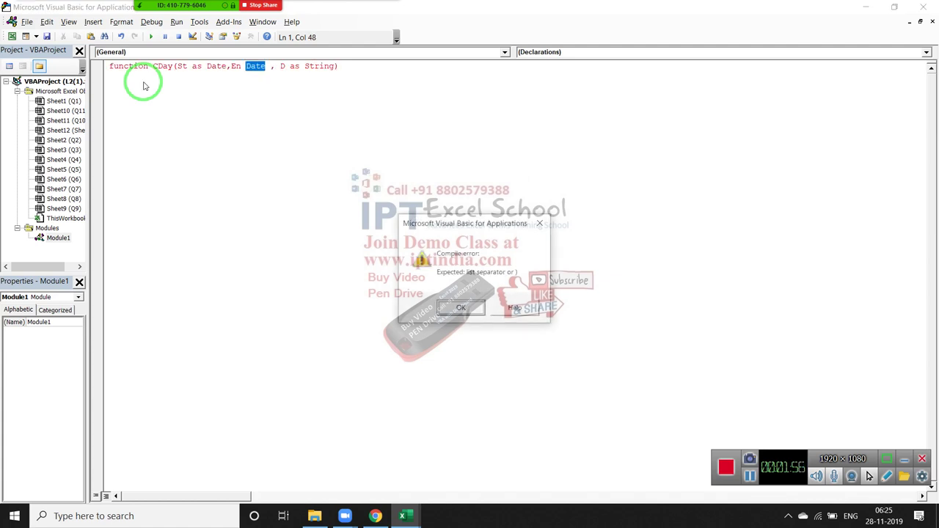
{"action": "key", "text": "Return"}
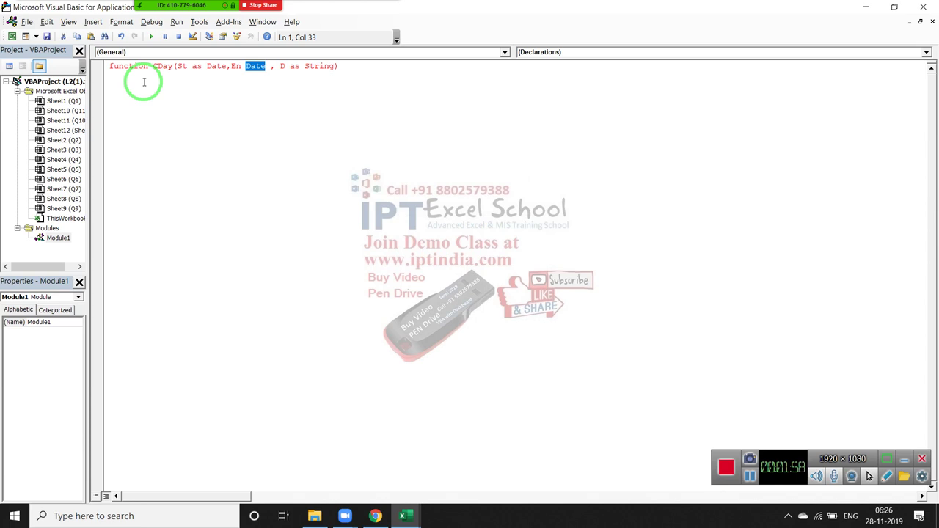
{"action": "key", "text": "Left"}
{"action": "type", "text": "as"}
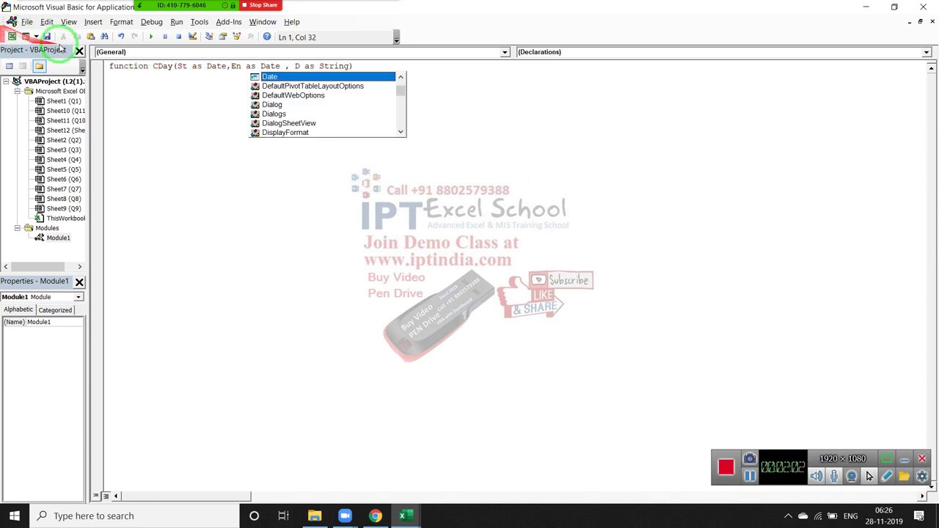
{"action": "left_click_drag", "start_coordinate": [121, 78], "coordinate": [149, 93]}
{"action": "left_click", "coordinate": [130, 75]}
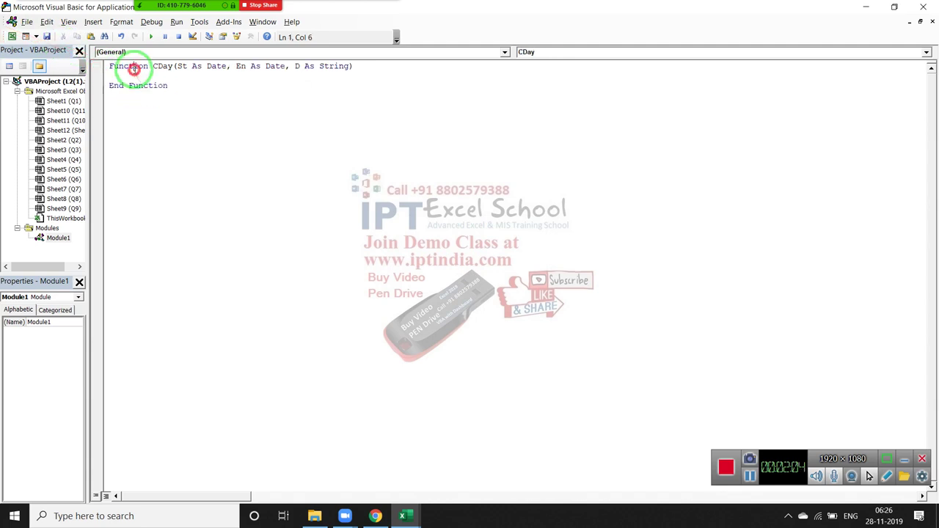
{"action": "key", "text": "Return"}
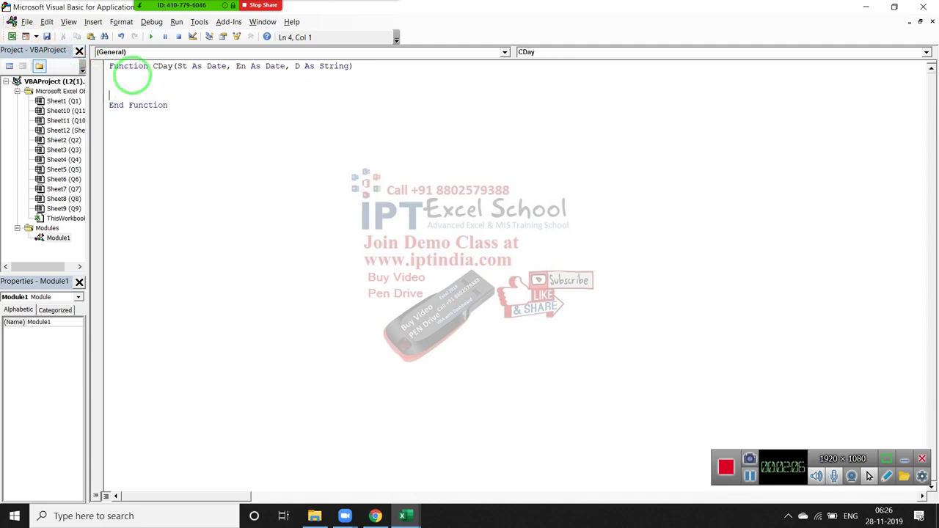
{"action": "key", "text": "alt+F11"}
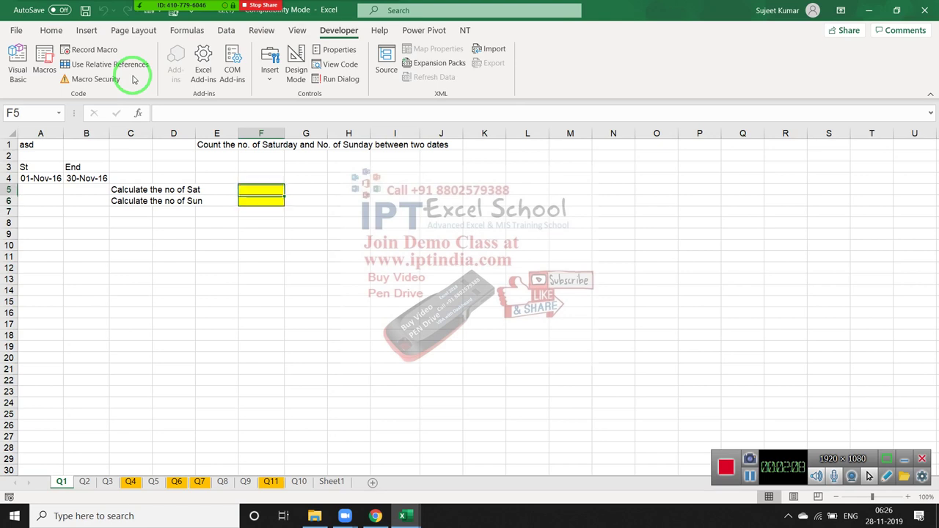
Enter =CDay(A4,B4,"Sat") in F5, which returns 0 for now.
{"action": "type", "text": "="}
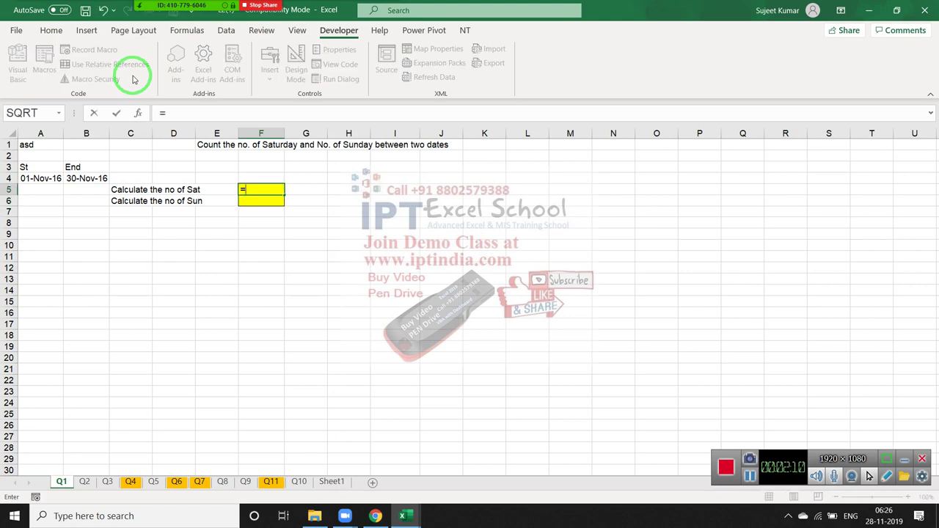
{"action": "type", "text": "c"}
{"action": "key", "text": "Tab"}
{"action": "left_click", "coordinate": [36, 181]}
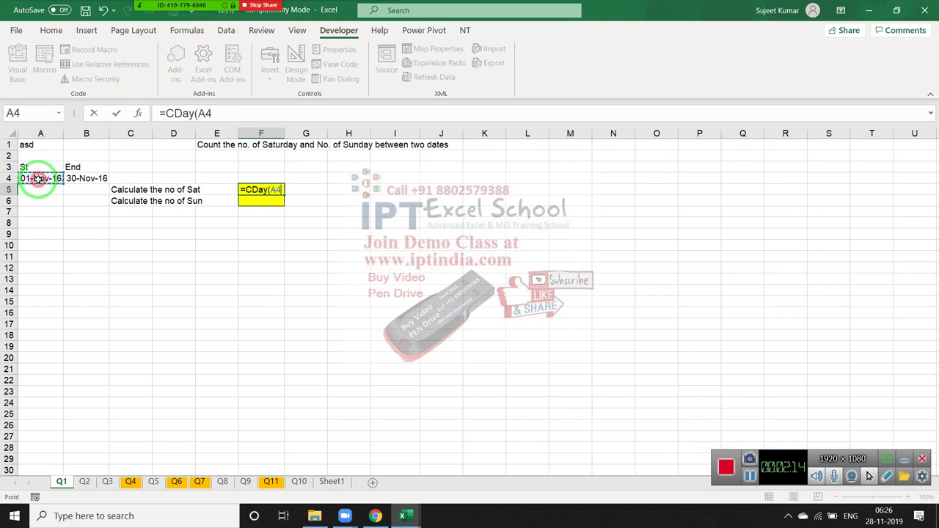
{"action": "type", "text": ","}
{"action": "left_click", "coordinate": [83, 179]}
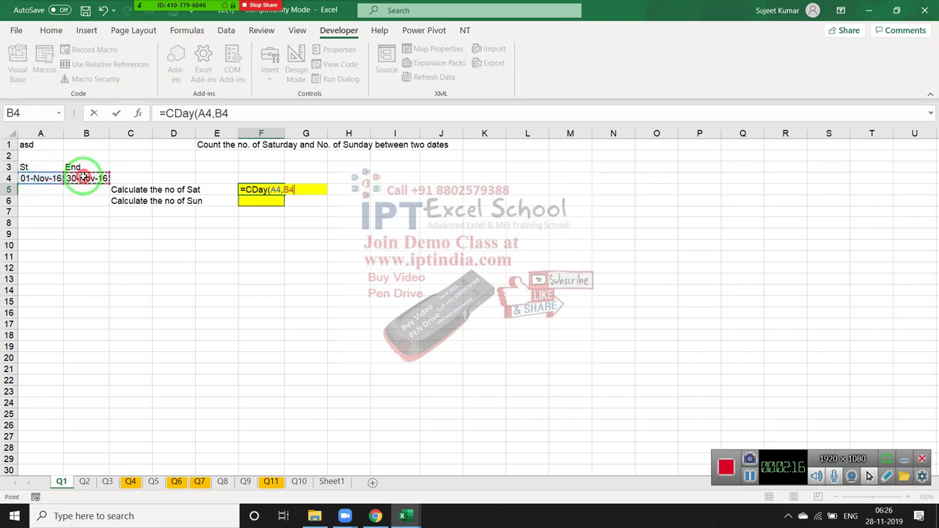
{"action": "type", "text": ",\""}
{"action": "type", "text": "Sa"}
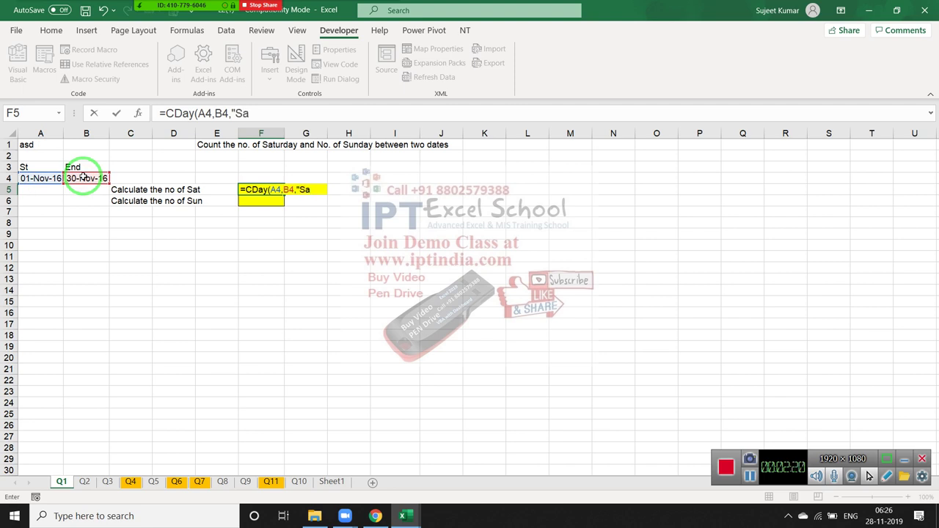
{"action": "type", "text": "t\")"}
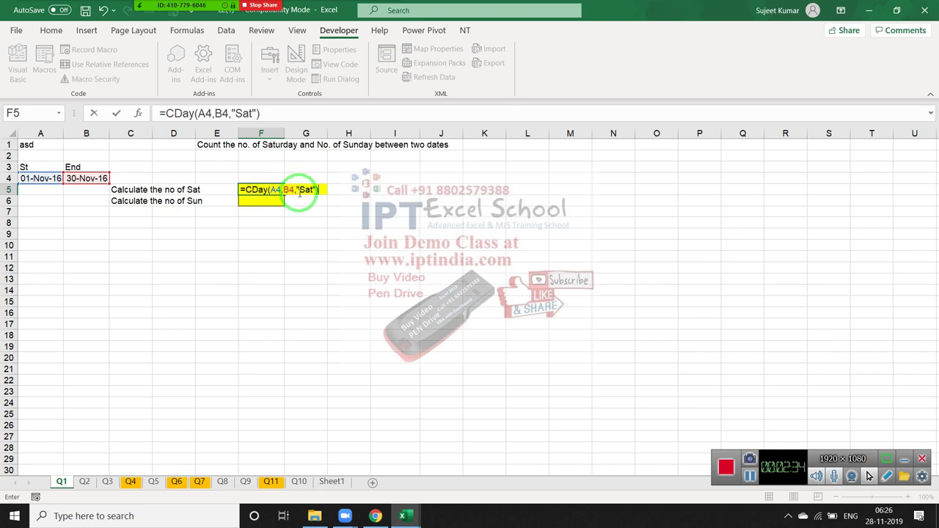
{"action": "key", "text": "Return"}
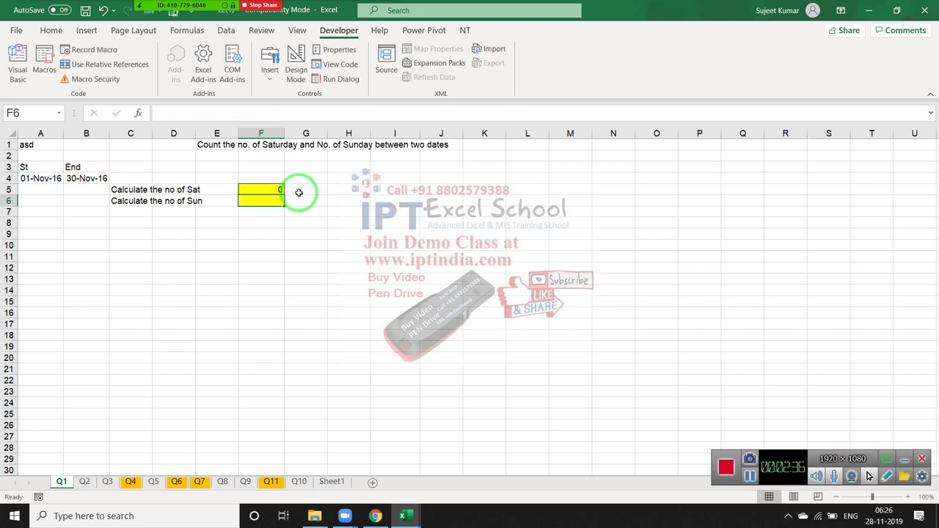
{"action": "left_click", "coordinate": [271, 190]}
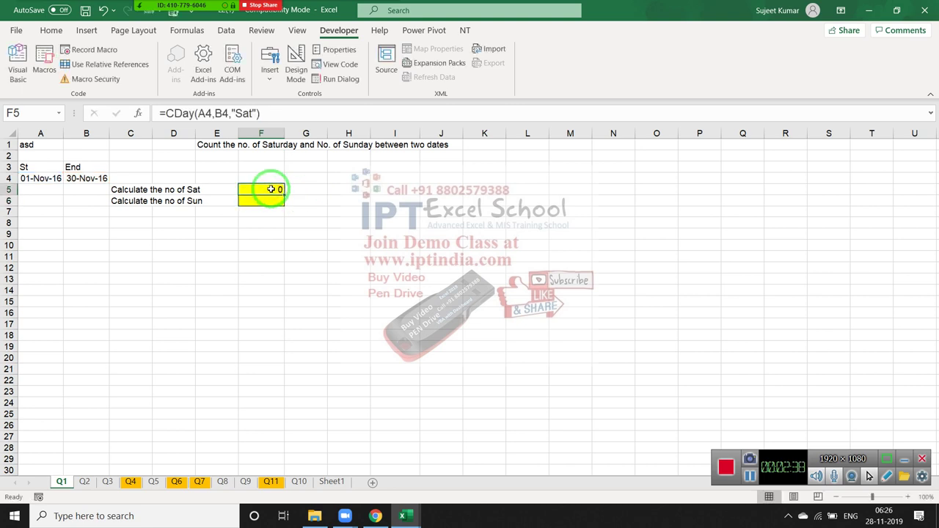
Declare the variable r As Date inside the CDay function.
{"action": "key", "text": "alt+F11"}
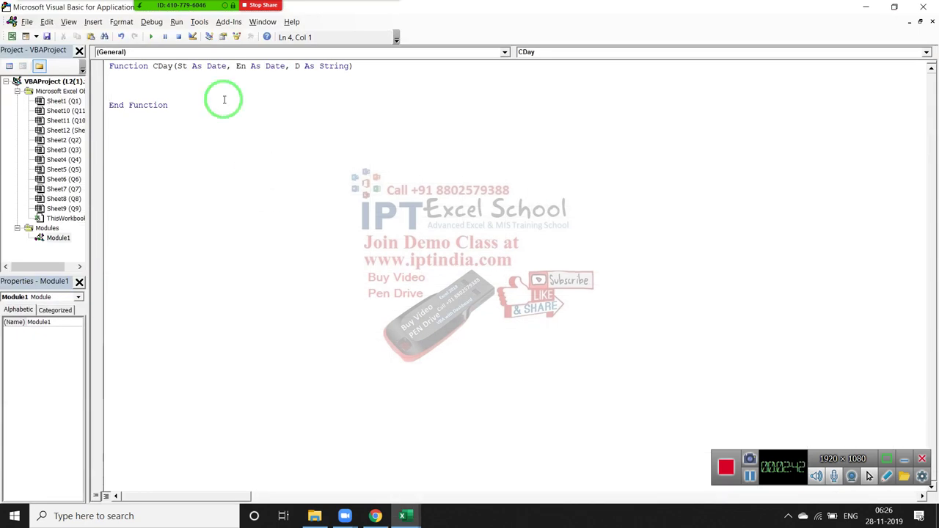
{"action": "key", "text": "Return"}
{"action": "key", "text": "Return"}
{"action": "key", "text": "Return"}
{"action": "key", "text": "Up"}
{"action": "key", "text": "Up"}
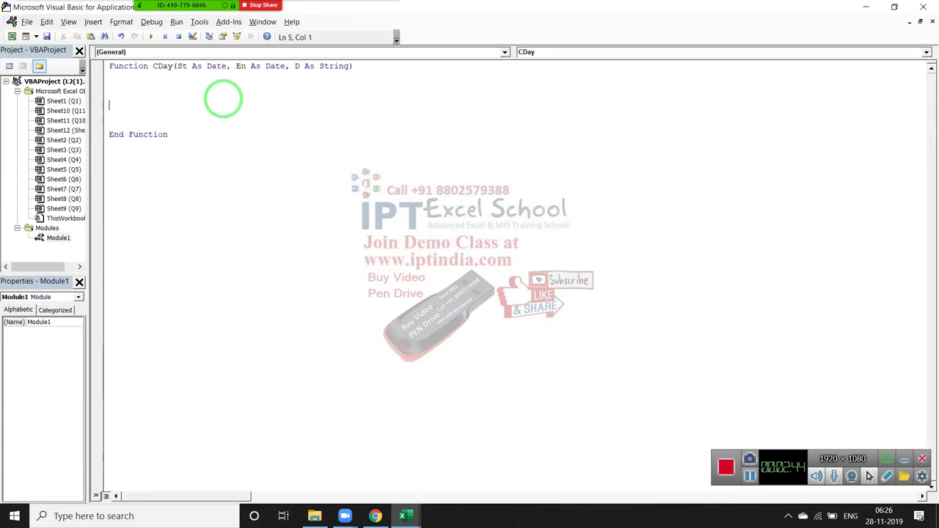
{"action": "key", "text": "Up"}
{"action": "key", "text": "Up"}
{"action": "key", "text": "Down"}
{"action": "type", "text": "dim"}
{"action": "type", "text": " r as "}
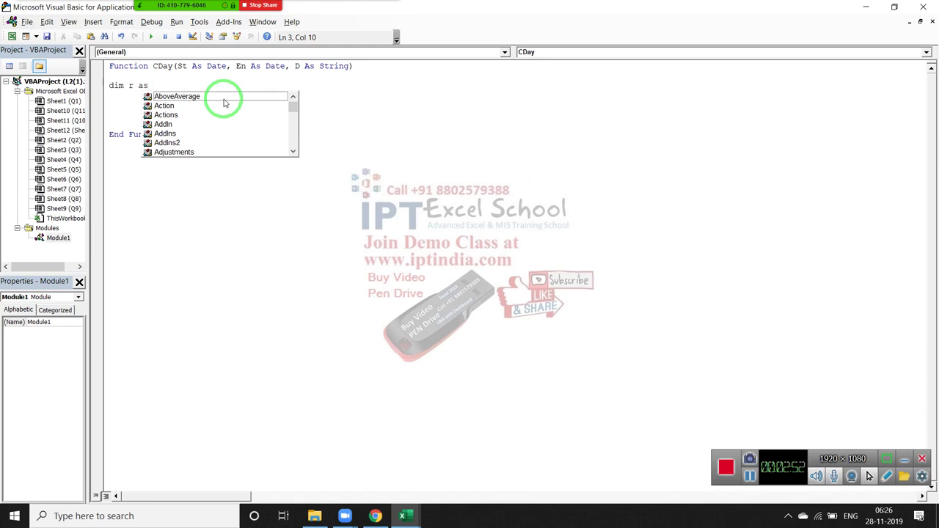
{"action": "type", "text": "date"}
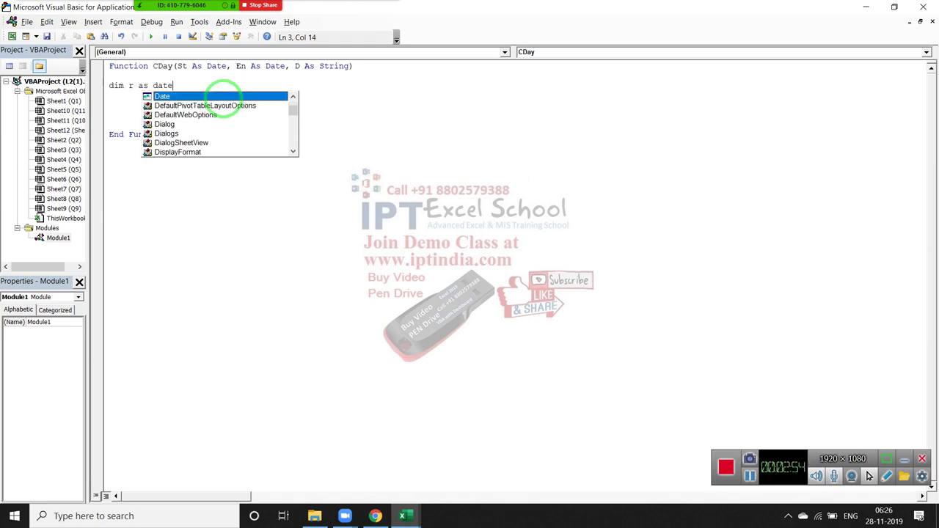
{"action": "key", "text": "Tab"}
{"action": "key", "text": "Return"}
{"action": "key", "text": "Return"}
{"action": "key", "text": "Return"}
Add a For i = St To En … Next loop containing If Format(i,"DDD")=d Then.
{"action": "key", "text": "Return"}
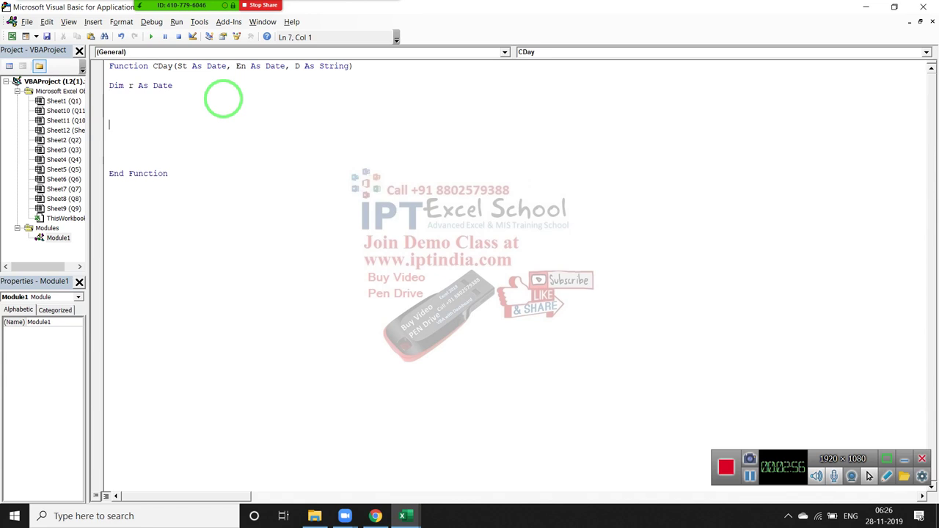
{"action": "key", "text": "Up"}
{"action": "type", "text": "fo"}
{"action": "type", "text": "r i = "}
{"action": "type", "text": "s"}
{"action": "type", "text": "t to"}
{"action": "type", "text": " en"}
{"action": "key", "text": "Return"}
{"action": "key", "text": "Return"}
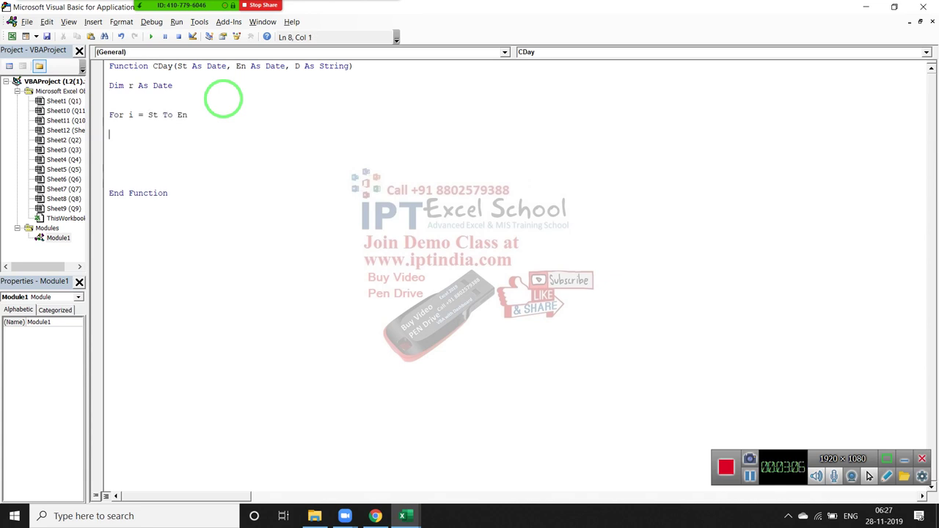
{"action": "key", "text": "Return"}
{"action": "type", "text": "n"}
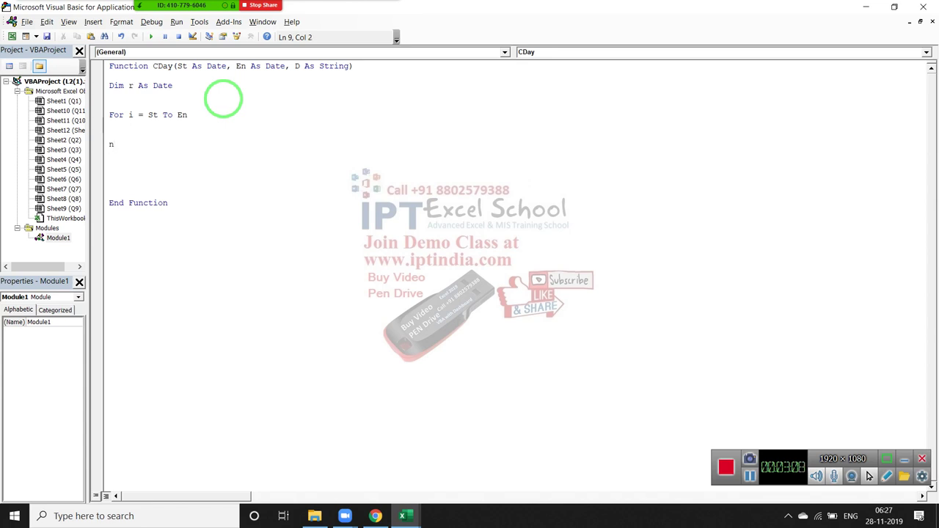
{"action": "type", "text": "ext"}
{"action": "key", "text": "Return"}
{"action": "key", "text": "Up"}
{"action": "key", "text": "Up"}
{"action": "key", "text": "Up"}
{"action": "key", "text": "Up"}
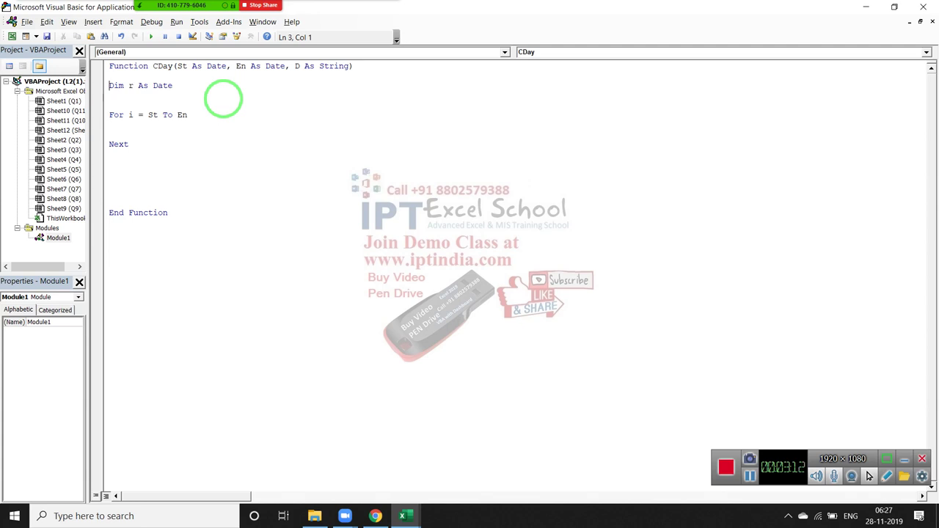
{"action": "key", "text": "Down"}
{"action": "key", "text": "Down"}
{"action": "key", "text": "Down"}
{"action": "key", "text": "Return"}
{"action": "key", "text": "Return"}
{"action": "key", "text": "Return"}
{"action": "key", "text": "Up"}
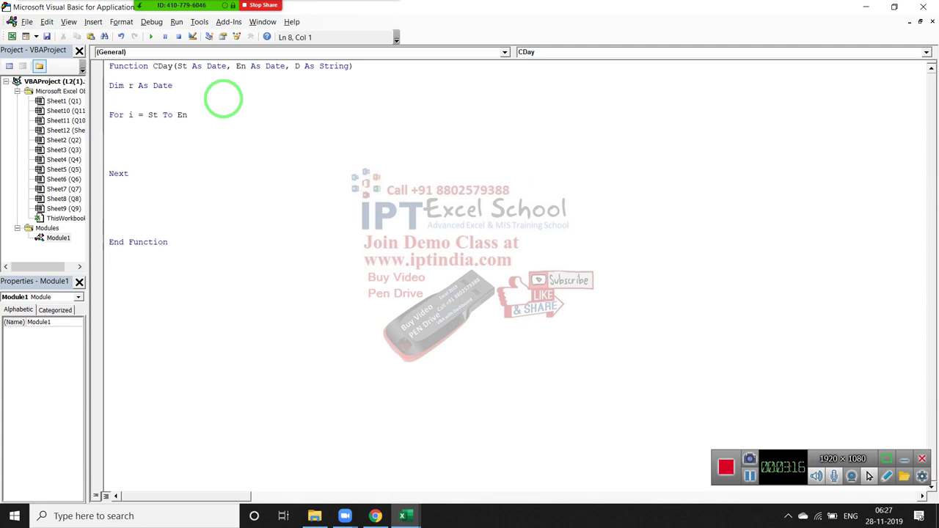
{"action": "type", "text": "if"}
{"action": "type", "text": "forma"}
{"action": "type", "text": "t("}
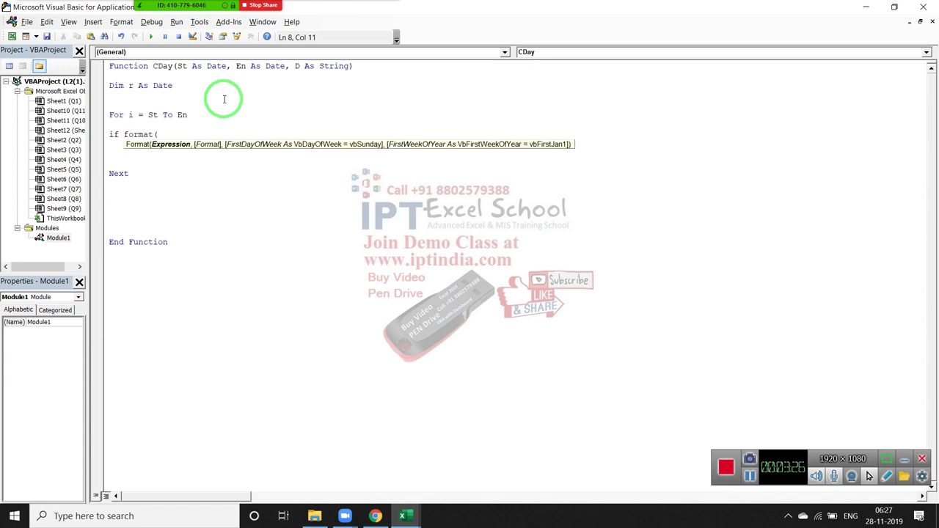
{"action": "type", "text": "i,\""}
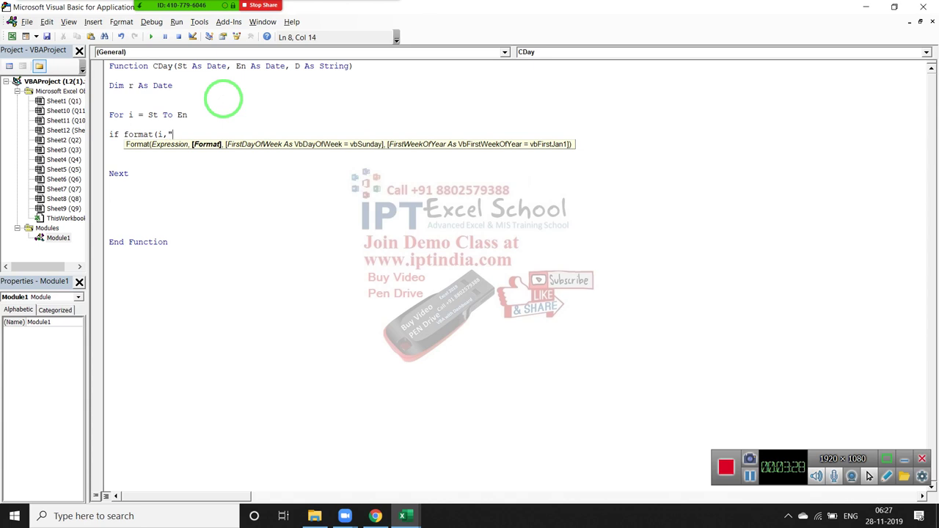
{"action": "type", "text": "DDD"}
{"action": "type", "text": "\")="}
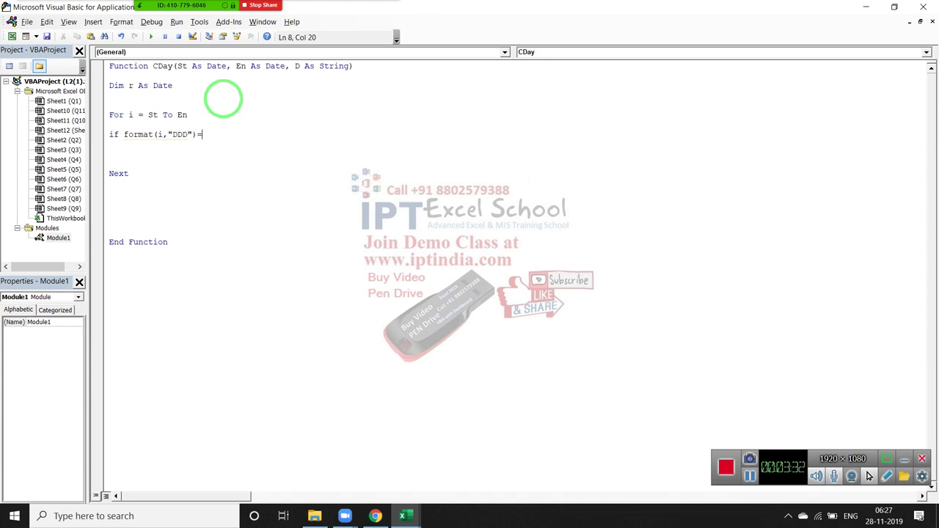
{"action": "type", "text": "d t"}
{"action": "type", "text": "hen"}
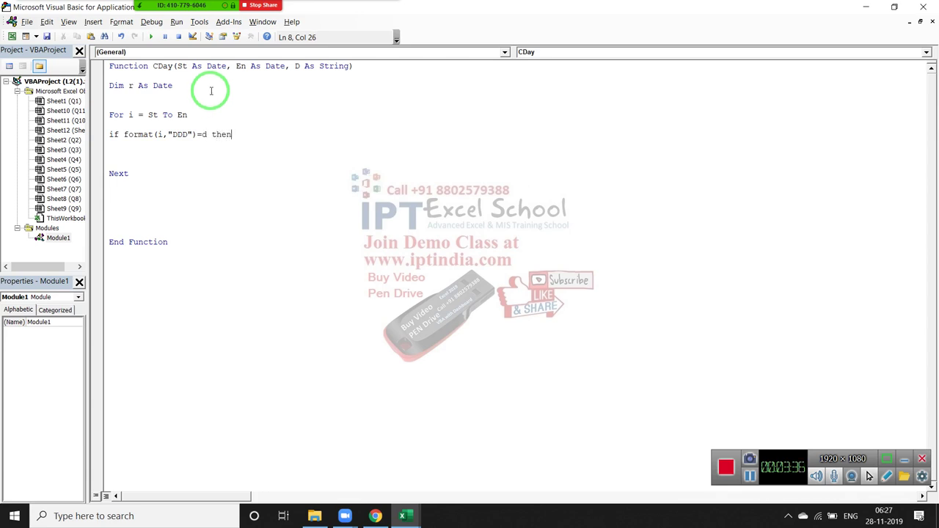
Change the type of r from Date to Integer.
{"action": "left_click", "coordinate": [207, 85]}
{"action": "double_click", "coordinate": [206, 85]}
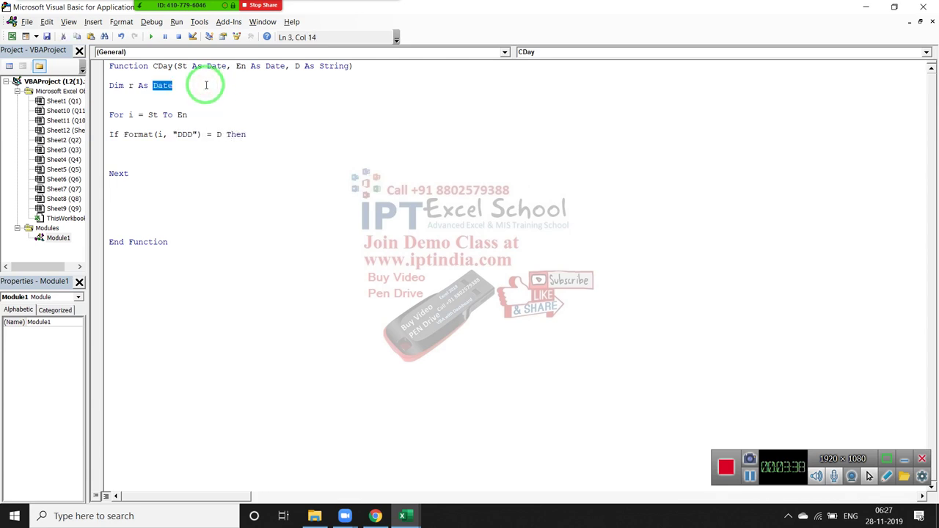
{"action": "key", "text": "BackSpace"}
{"action": "key", "text": "BackSpace"}
{"action": "type", "text": "i"}
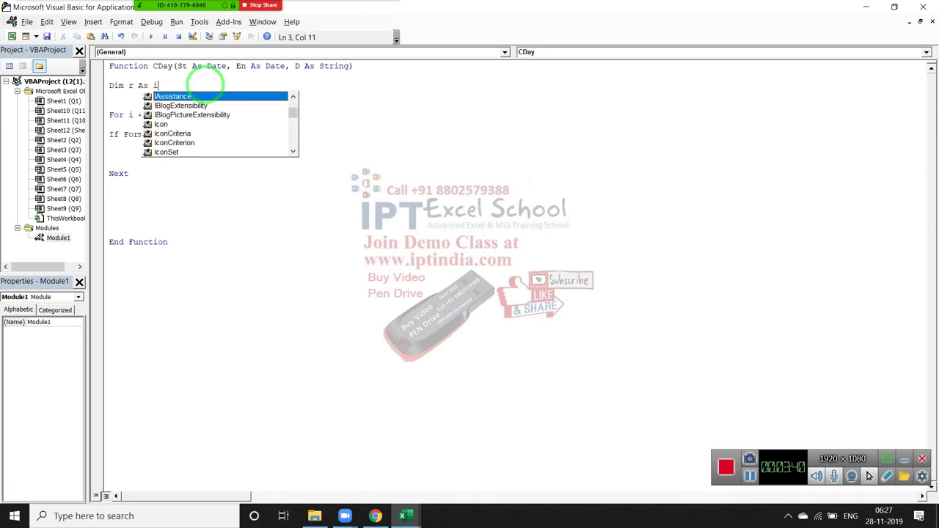
{"action": "type", "text": "n"}
{"action": "key", "text": "Tab"}
Add an increment line and End If under the If line.
{"action": "key", "text": "Down"}
{"action": "key", "text": "Down"}
{"action": "key", "text": "Down"}
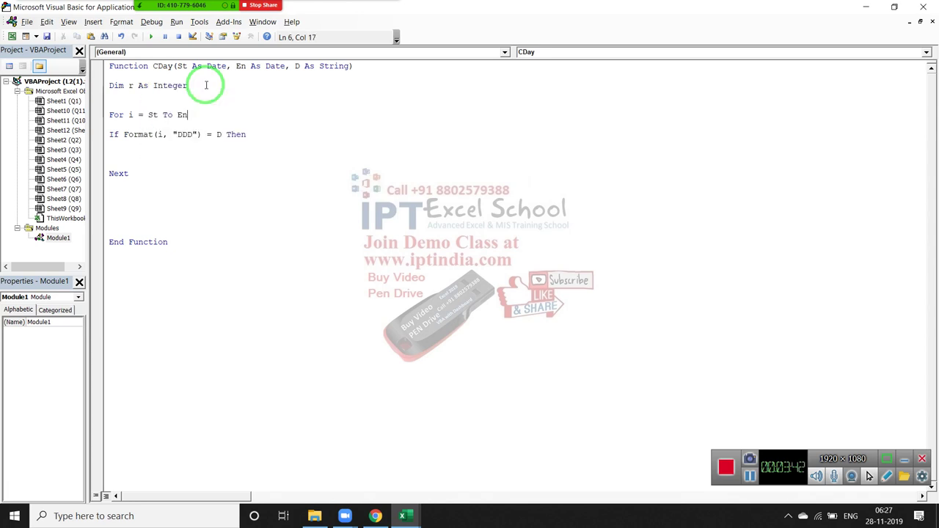
{"action": "key", "text": "Down"}
{"action": "key", "text": "Down"}
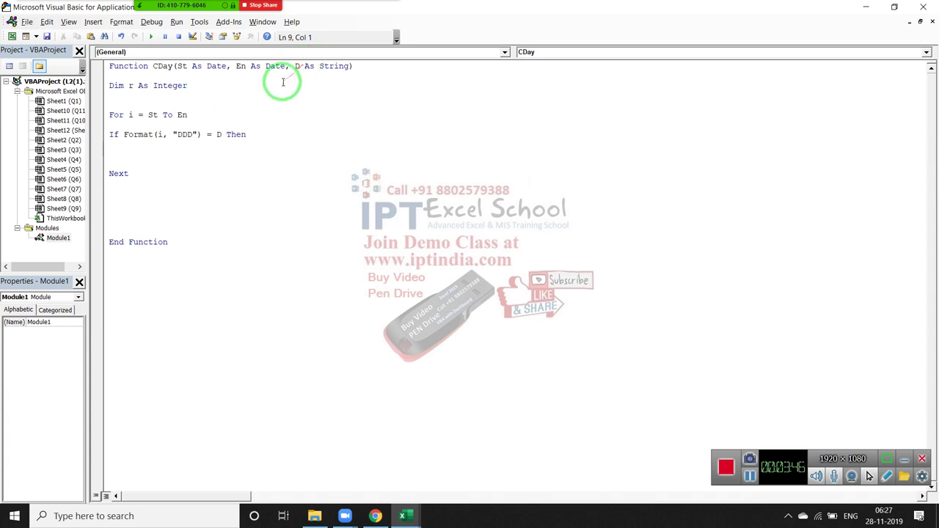
{"action": "type", "text": "i"}
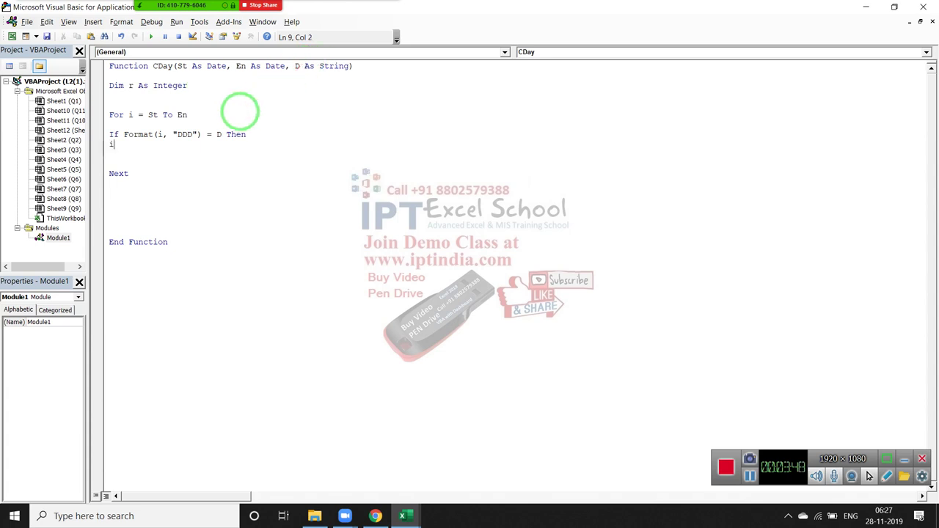
{"action": "type", "text": "=i"}
{"action": "type", "text": "+1"}
{"action": "key", "text": "Return"}
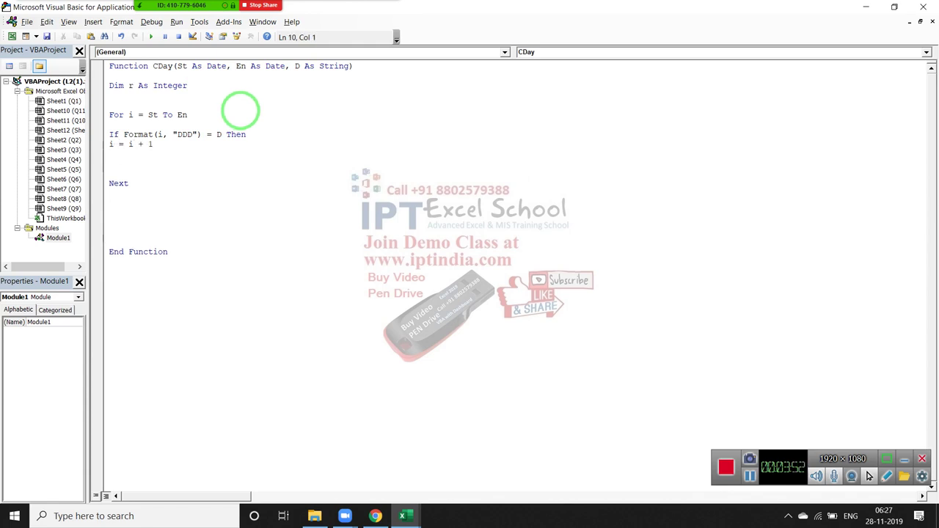
{"action": "type", "text": "end "}
{"action": "type", "text": "if"}
{"action": "key", "text": "Return"}
Correct the increment line from i = i + 1 to r = r + 1.
{"action": "key", "text": "Up"}
{"action": "key", "text": "Up"}
{"action": "key", "text": "Left"}
{"action": "key", "text": "Left"}
{"action": "key", "text": "Left"}
{"action": "key", "text": "Home"}
{"action": "key", "text": "Delete"}
{"action": "type", "text": "r"}
{"action": "key", "text": "Right"}
{"action": "key", "text": "Right"}
{"action": "key", "text": "Right"}
{"action": "key", "text": "Delete"}
{"action": "type", "text": "r"}
{"action": "key", "text": "Down"}
{"action": "key", "text": "Up"}
{"action": "key", "text": "Up"}
{"action": "key", "text": "Up"}
{"action": "key", "text": "Up"}
Glance at F5 on the worksheet, then return to the If Format line in CDay.
{"action": "key", "text": "alt+F11"}
{"action": "key", "text": "Left"}
{"action": "key", "text": "Left"}
{"action": "key", "text": "Left"}
{"action": "key", "text": "Left"}
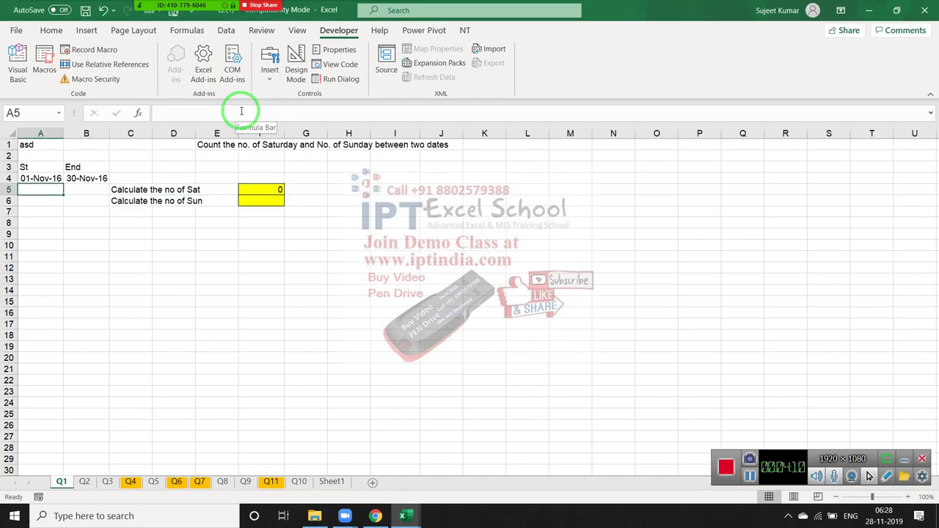
{"action": "key", "text": "alt+F11"}
{"action": "key", "text": "Down"}
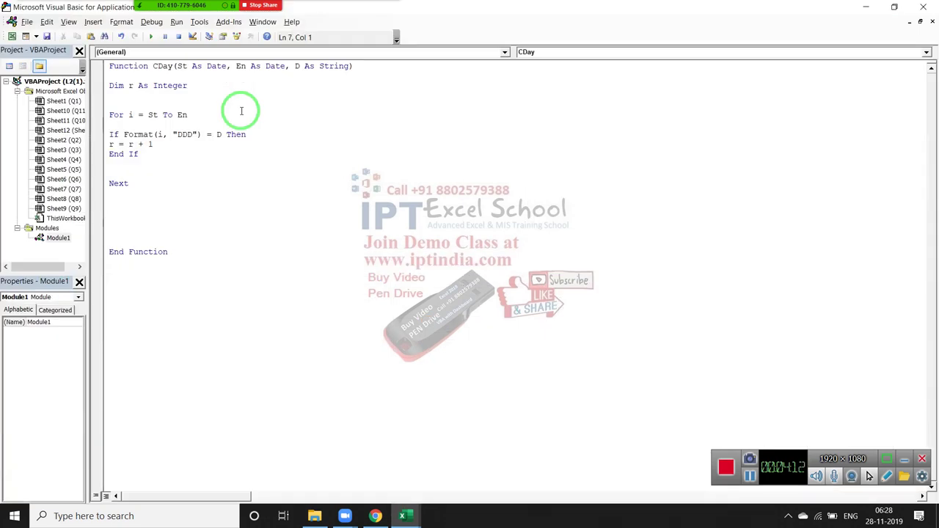
{"action": "key", "text": "Down"}
Highlight the Format(i,"DDD") = D test and the r = r + 1 counter line in turn.
{"action": "key", "text": "shift+Right"}
{"action": "key", "text": "shift+Right"}
{"action": "key", "text": "shift+Right"}
{"action": "key", "text": "shift+Right"}
{"action": "key", "text": "shift+Right"}
{"action": "key", "text": "shift+Right"}
{"action": "key", "text": "shift+Right"}
{"action": "key", "text": "shift+Right"}
{"action": "key", "text": "shift+Right"}
{"action": "key", "text": "shift+Right"}
{"action": "key", "text": "shift+Right"}
{"action": "key", "text": "shift+Right"}
{"action": "key", "text": "shift+Right"}
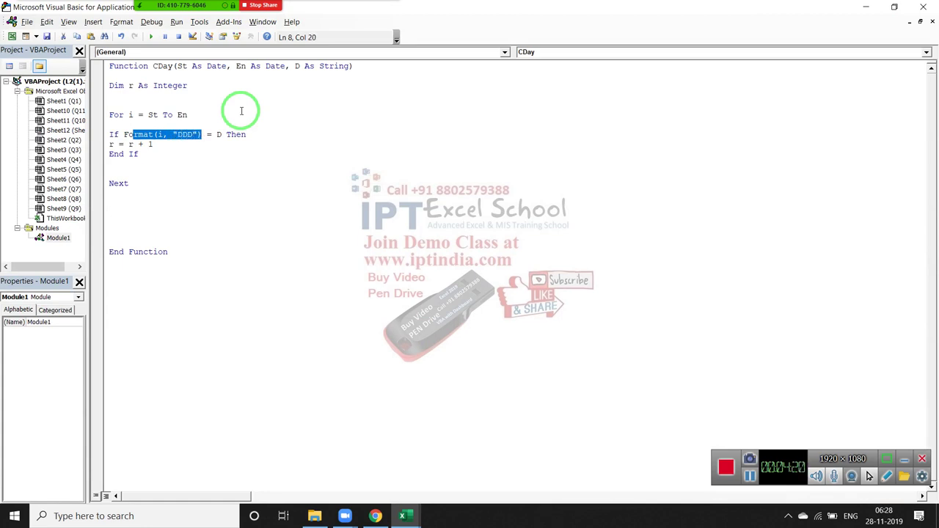
{"action": "key", "text": "Right"}
{"action": "key", "text": "Right"}
{"action": "key", "text": "Right"}
{"action": "key", "text": "Right"}
{"action": "key", "text": "Right"}
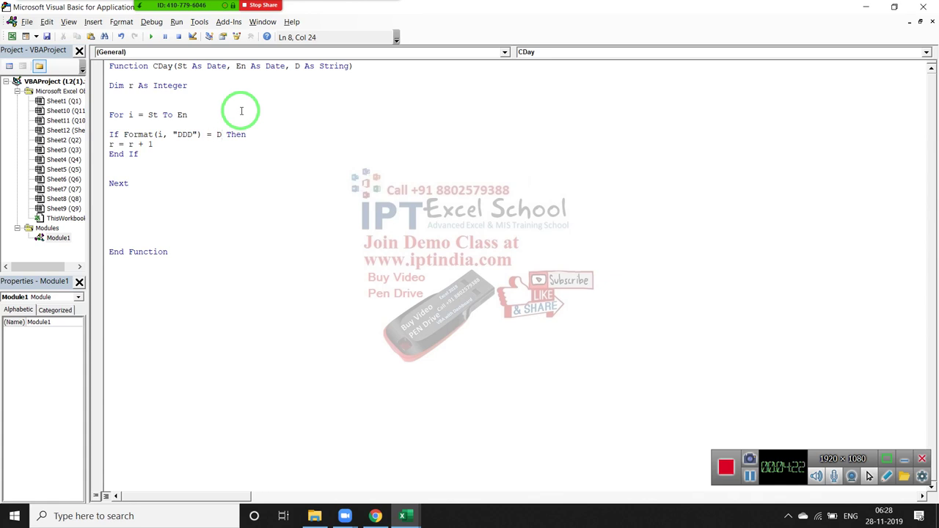
{"action": "key", "text": "shift+Left"}
{"action": "key", "text": "shift+Left"}
{"action": "key", "text": "shift+Left"}
{"action": "key", "text": "shift+Left"}
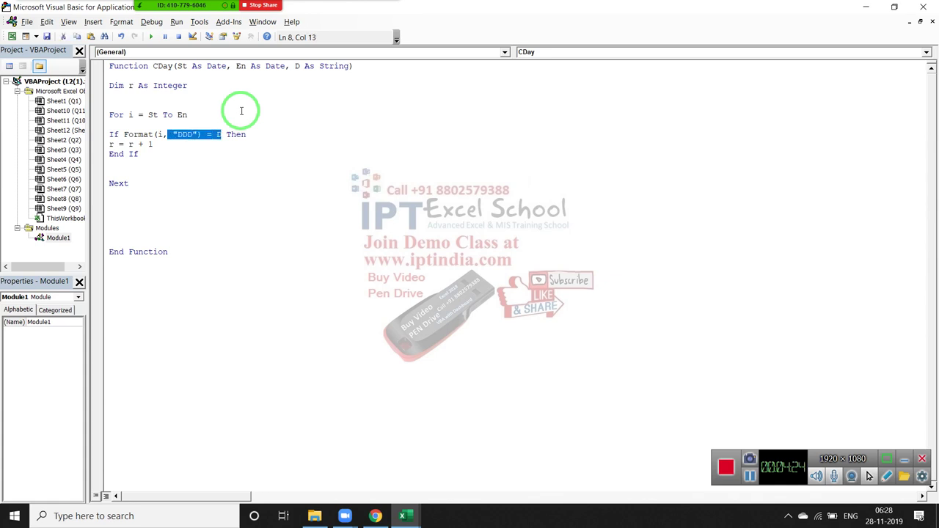
{"action": "key", "text": "shift+Left"}
{"action": "key", "text": "shift+Left"}
{"action": "key", "text": "shift+Left"}
{"action": "key", "text": "shift+Left"}
{"action": "key", "text": "shift+Left"}
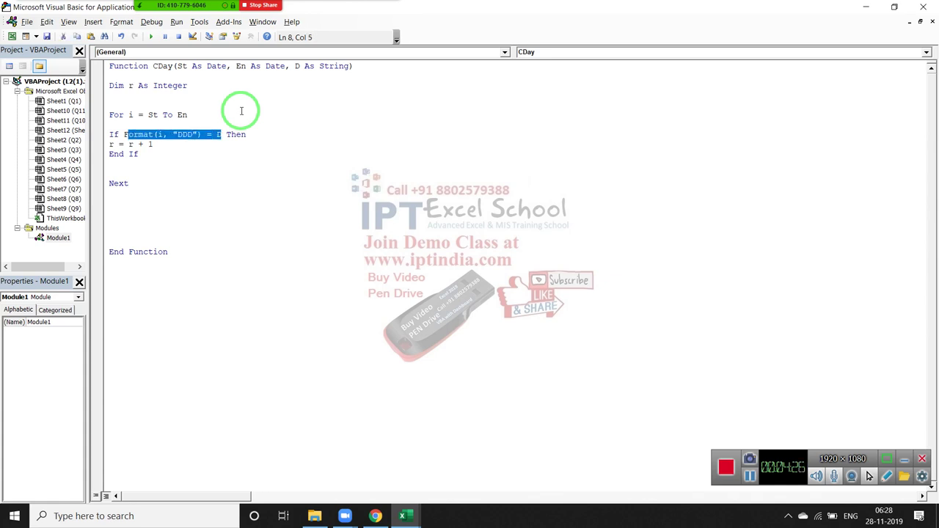
{"action": "key", "text": "Down"}
{"action": "key", "text": "shift+Right"}
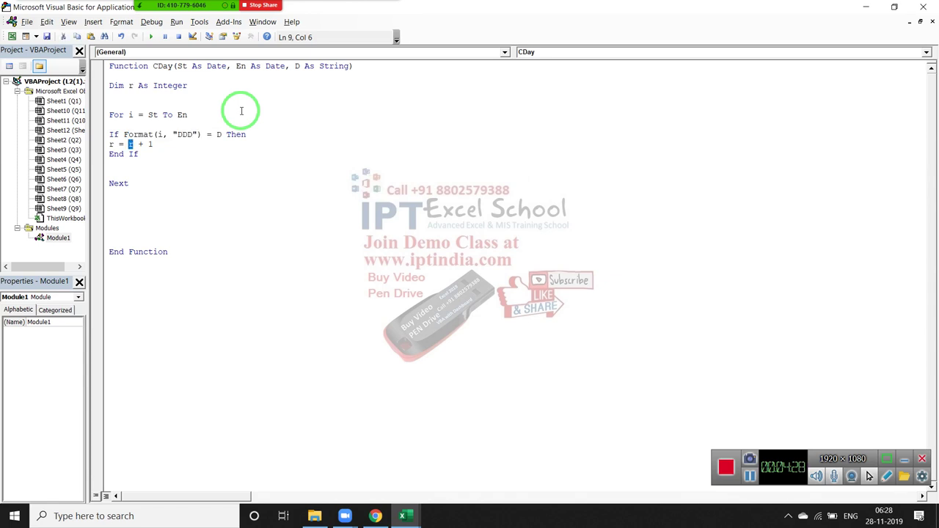
{"action": "key", "text": "Home"}
{"action": "key", "text": "shift+Down"}
{"action": "key", "text": "Up"}
{"action": "key", "text": "Up"}
{"action": "key", "text": "shift+Down"}
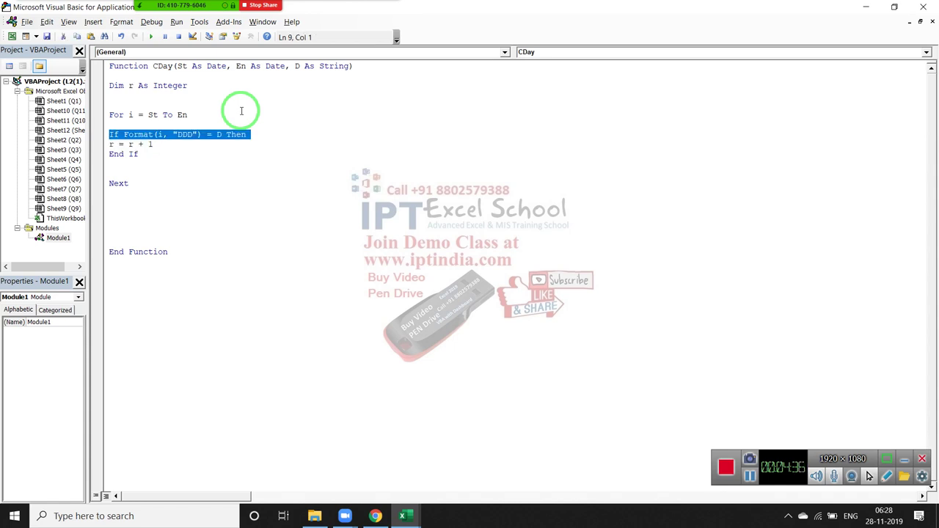
{"action": "key", "text": "Right"}
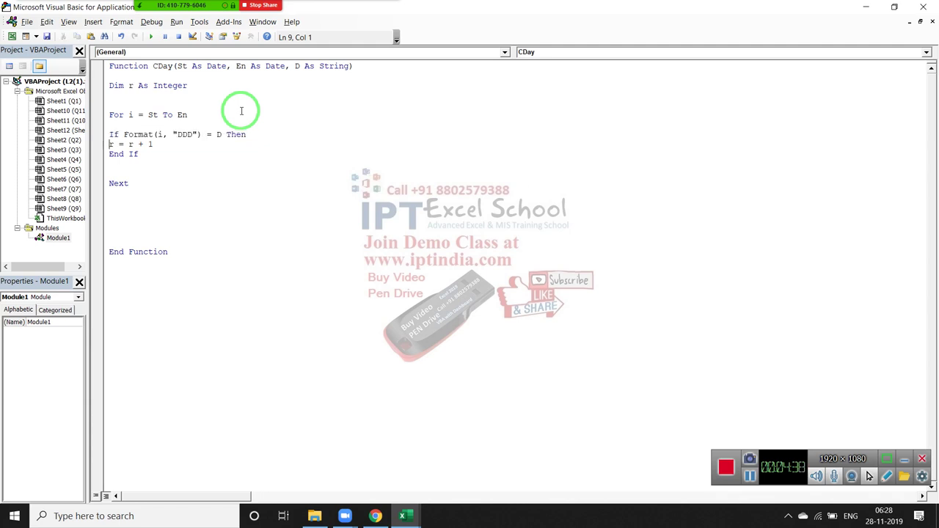
{"action": "key", "text": "shift+Down"}
{"action": "key", "text": "shift+Down"}
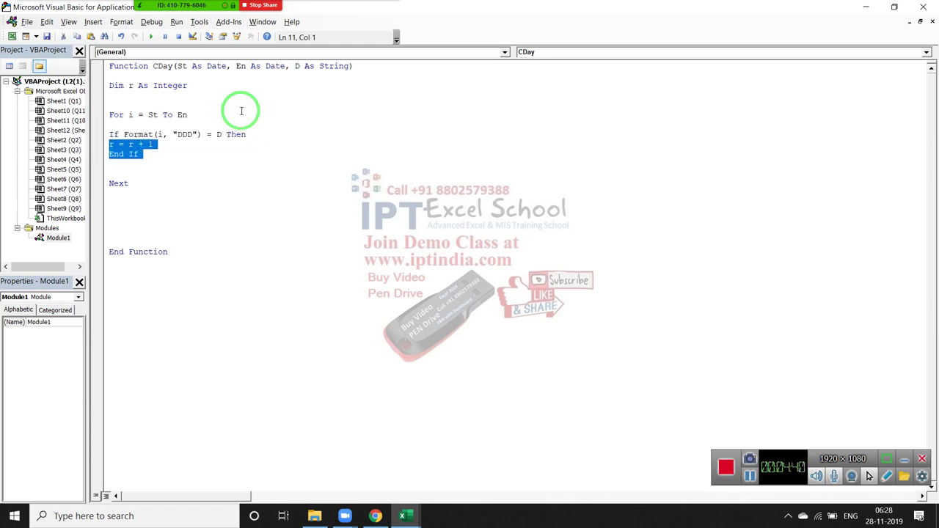
{"action": "key", "text": "shift+Up"}
Add CDay = r below Next so the function returns the count.
{"action": "key", "text": "Right"}
{"action": "key", "text": "Down"}
{"action": "key", "text": "Down"}
{"action": "key", "text": "Down"}
{"action": "key", "text": "Down"}
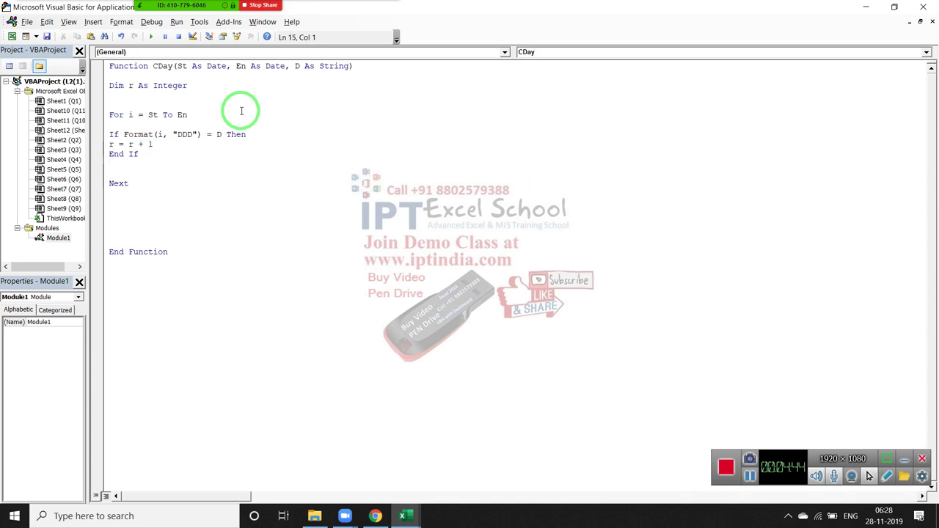
{"action": "key", "text": "Down"}
{"action": "type", "text": "CDa"}
{"action": "type", "text": "y="}
{"action": "type", "text": "r"}
Recalculate F5's Saturday count with the completed CDay function.
{"action": "key", "text": "Up"}
{"action": "key", "text": "alt+F11"}
{"action": "left_click", "coordinate": [271, 190]}
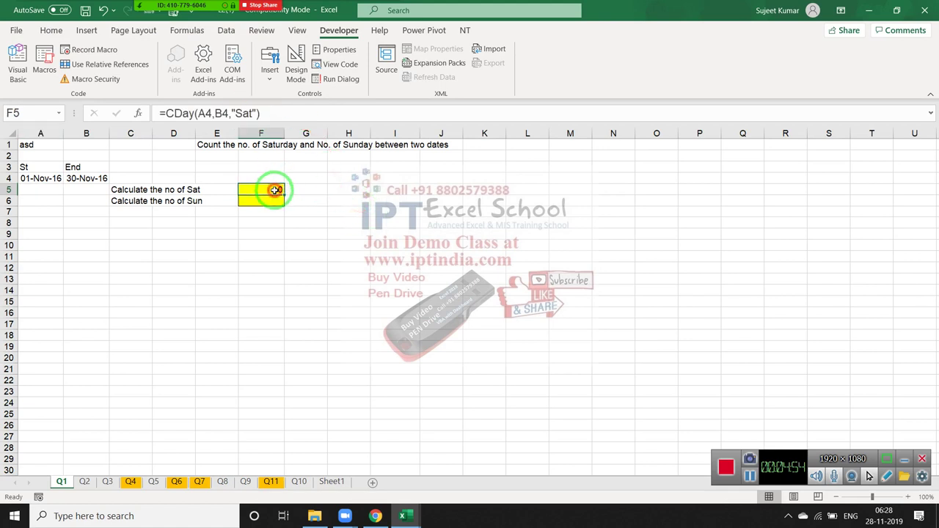
{"action": "double_click", "coordinate": [273, 189]}
{"action": "key", "text": "Return"}
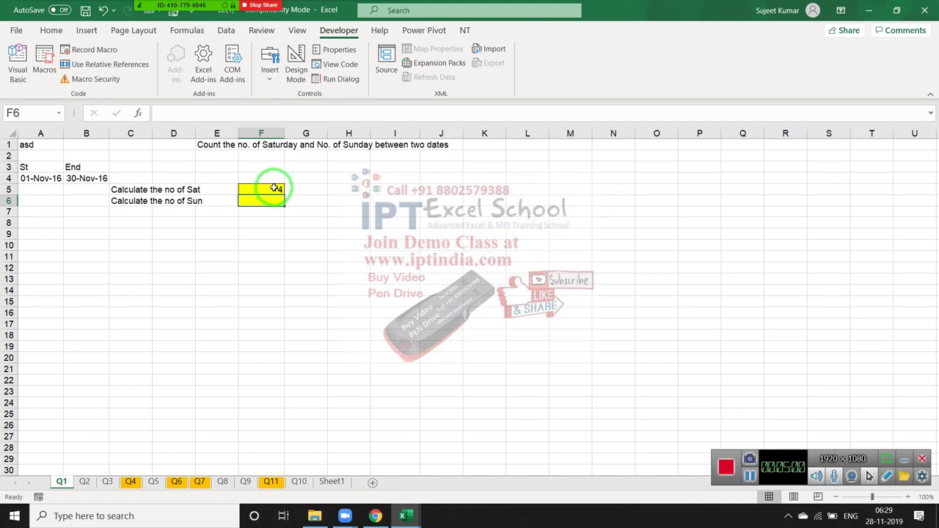
Enter =CDay(A4,B4,"Sun") in F6 to count Sundays.
{"action": "type", "text": "=c"}
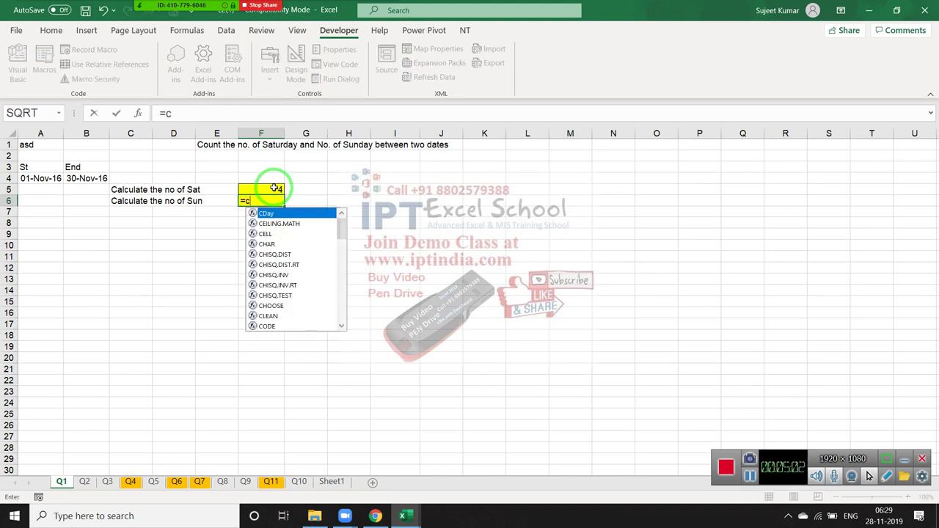
{"action": "key", "text": "Tab"}
{"action": "key", "text": "Left"}
{"action": "key", "text": "Left"}
{"action": "key", "text": "Left"}
{"action": "key", "text": "Left"}
{"action": "key", "text": "Left"}
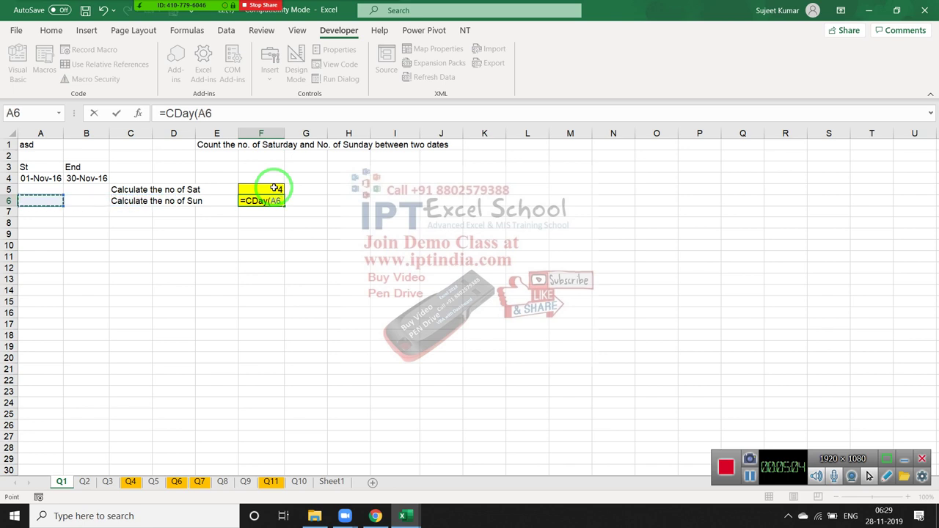
{"action": "key", "text": "Up"}
{"action": "key", "text": "Up"}
{"action": "type", "text": ","}
{"action": "key", "text": "Left"}
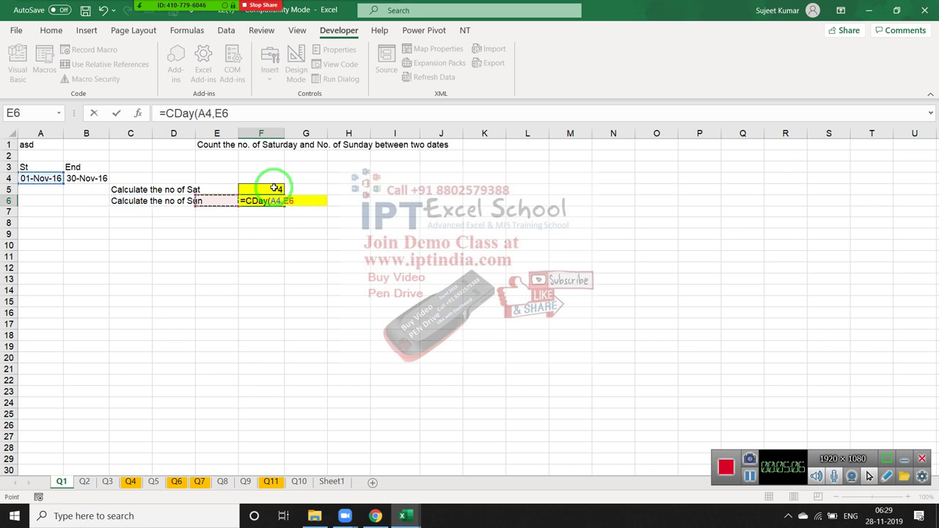
{"action": "key", "text": "Left"}
{"action": "key", "text": "Left"}
{"action": "key", "text": "Up"}
{"action": "key", "text": "Up"}
{"action": "key", "text": "Left"}
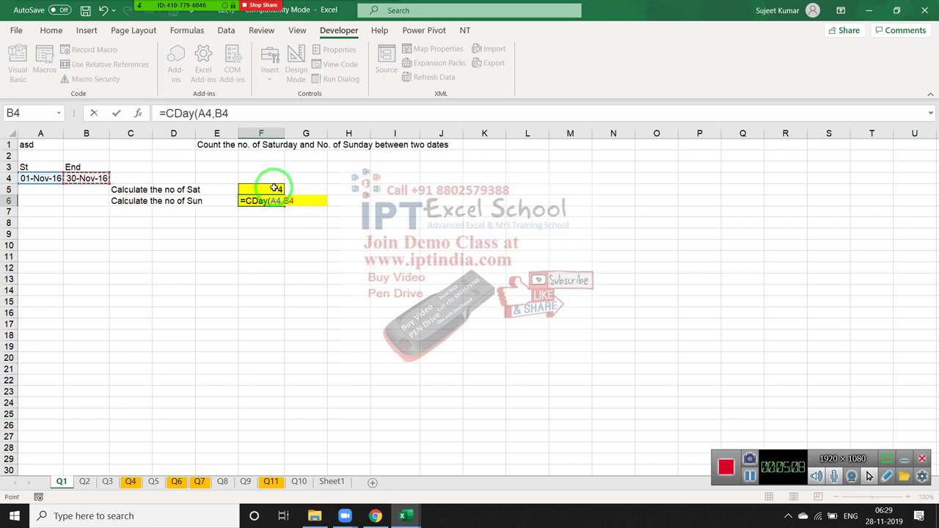
{"action": "type", "text": ",\""}
{"action": "type", "text": "Sun"}
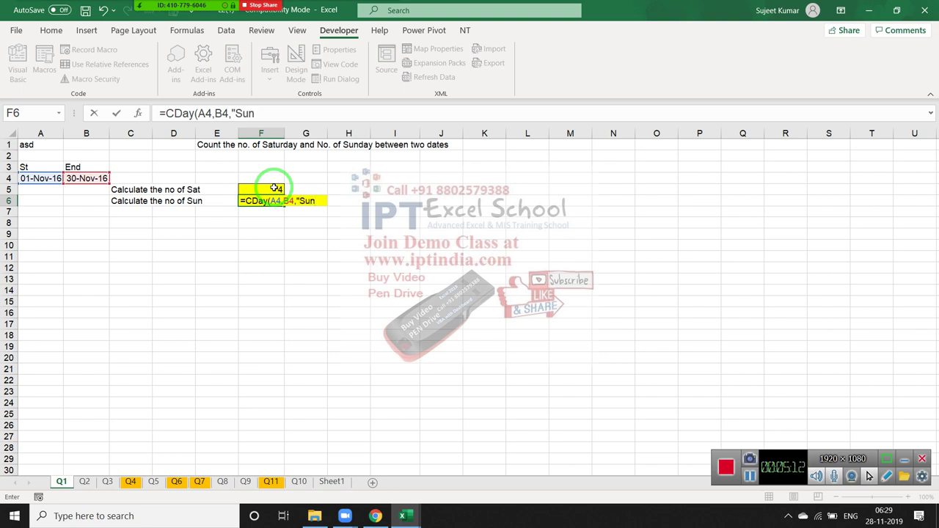
{"action": "type", "text": "\""}
{"action": "key", "text": "Return"}
{"action": "key", "text": "Up"}
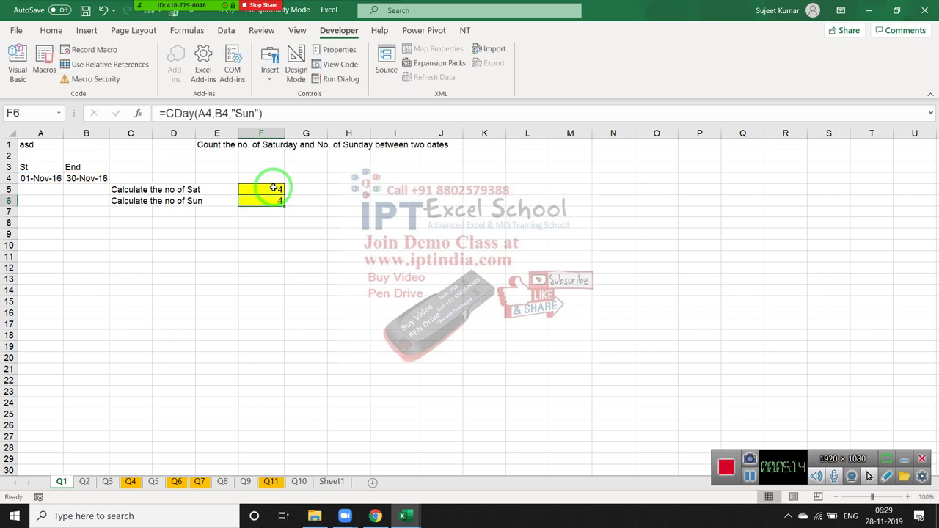
Change F6's weekday argument to lowercase "sun", which gives 0.
{"action": "left_click", "coordinate": [249, 113]}
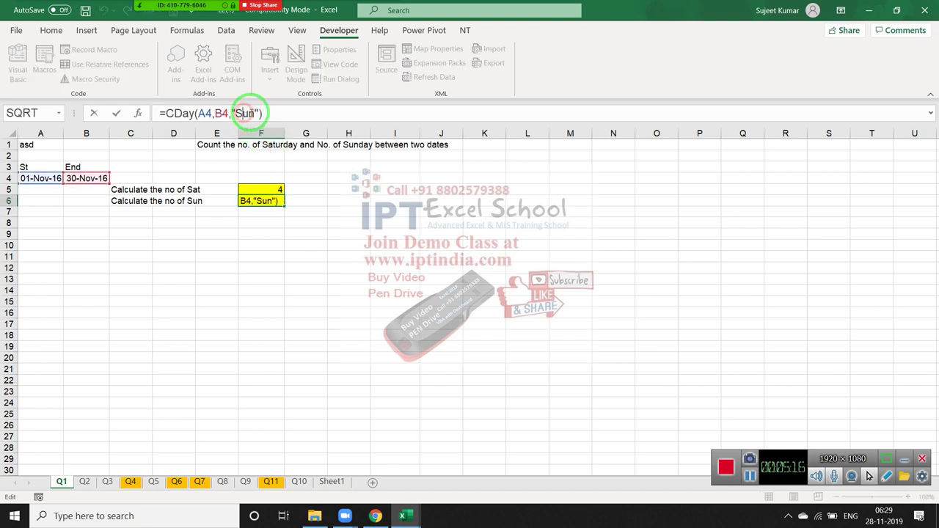
{"action": "key", "text": "BackSpace"}
{"action": "type", "text": "s"}
{"action": "key", "text": "Return"}
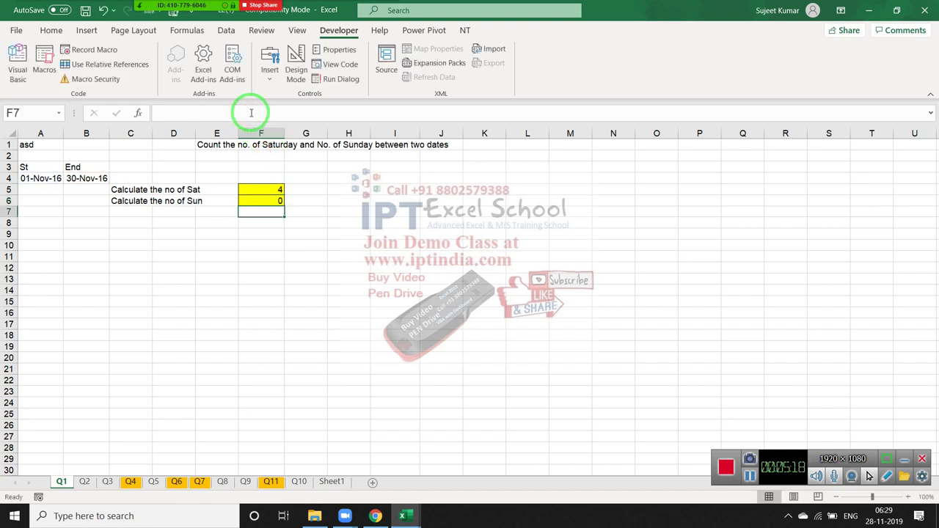
{"action": "key", "text": "Up"}
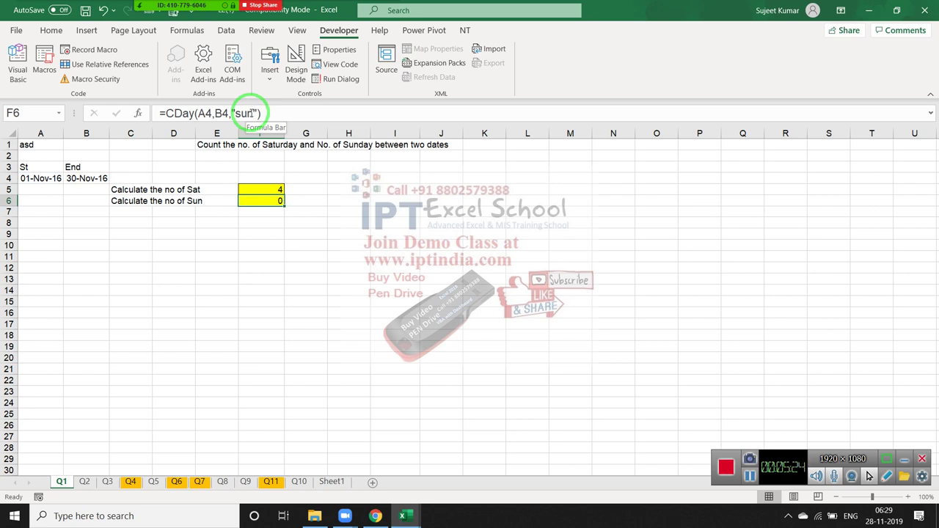
{"action": "key", "text": "alt+F11"}
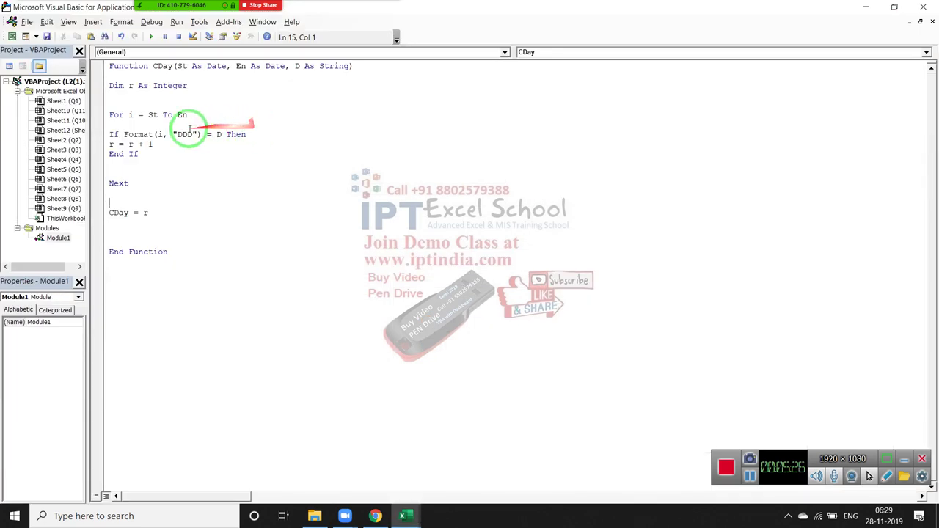
{"action": "left_click_drag", "start_coordinate": [123, 135], "coordinate": [196, 134]}
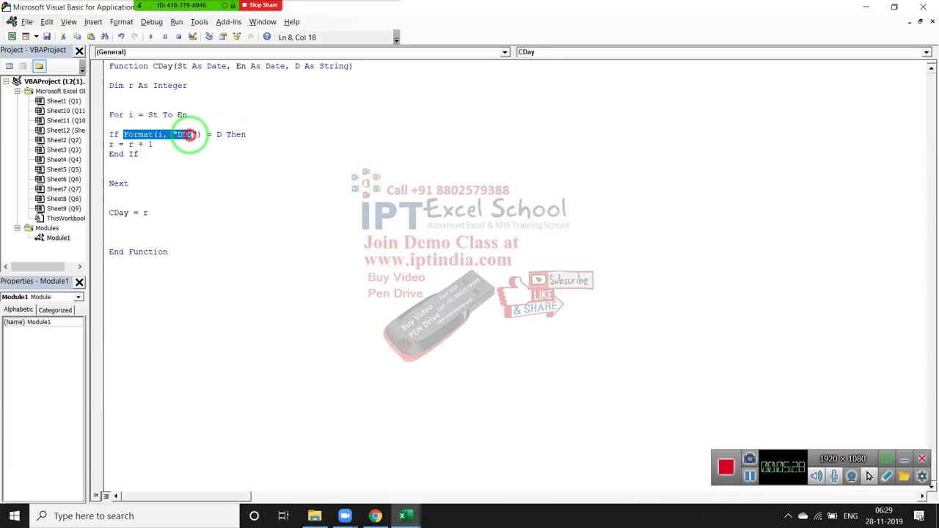
{"action": "left_click", "coordinate": [167, 133]}
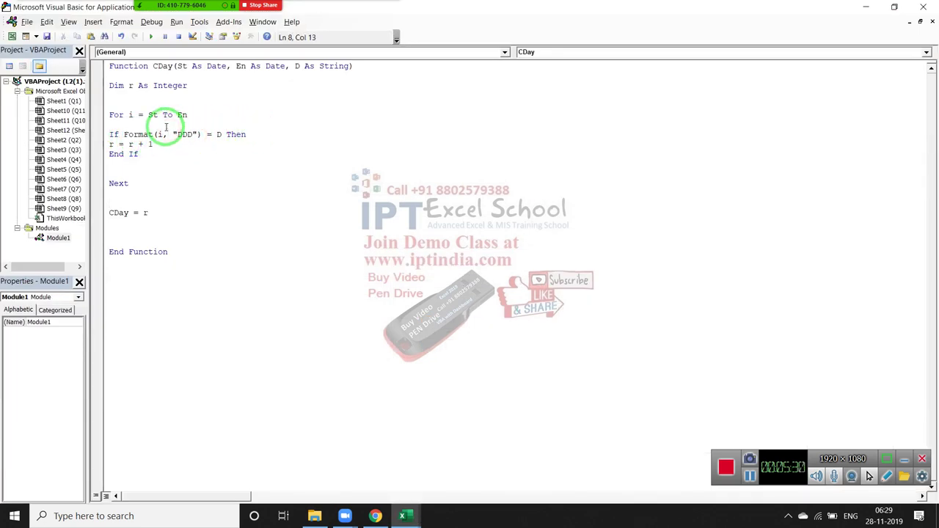
{"action": "left_click", "coordinate": [144, 127]}
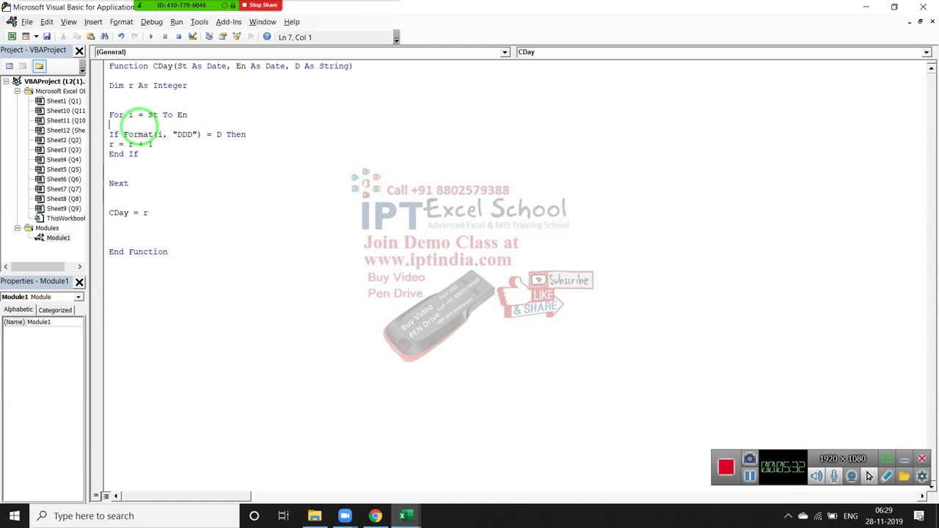
{"action": "type", "text": "Sun"}
{"action": "key", "text": "BackSpace"}
{"action": "key", "text": "BackSpace"}
{"action": "key", "text": "BackSpace"}
{"action": "key", "text": "alt+F11"}
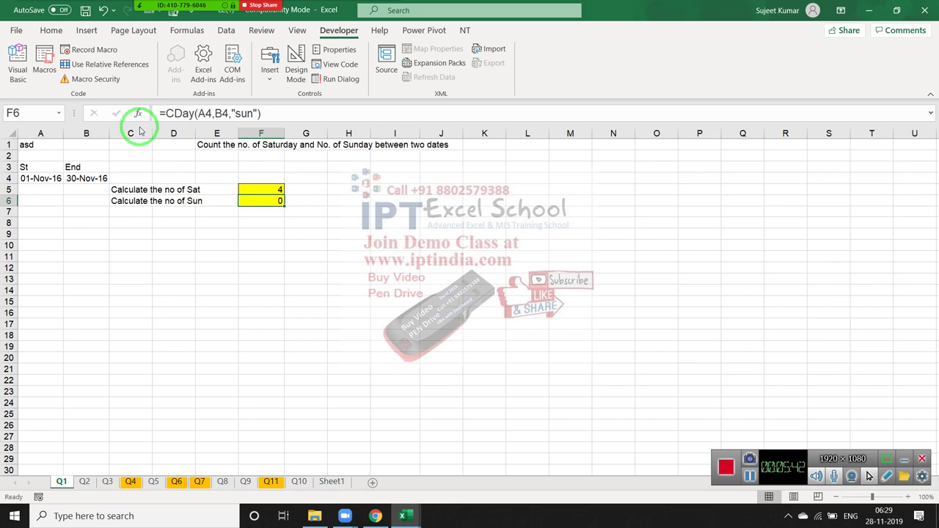
Wrap both Format(i, "DDD") and D in UCase on CDay's If line.
{"action": "key", "text": "alt+F11"}
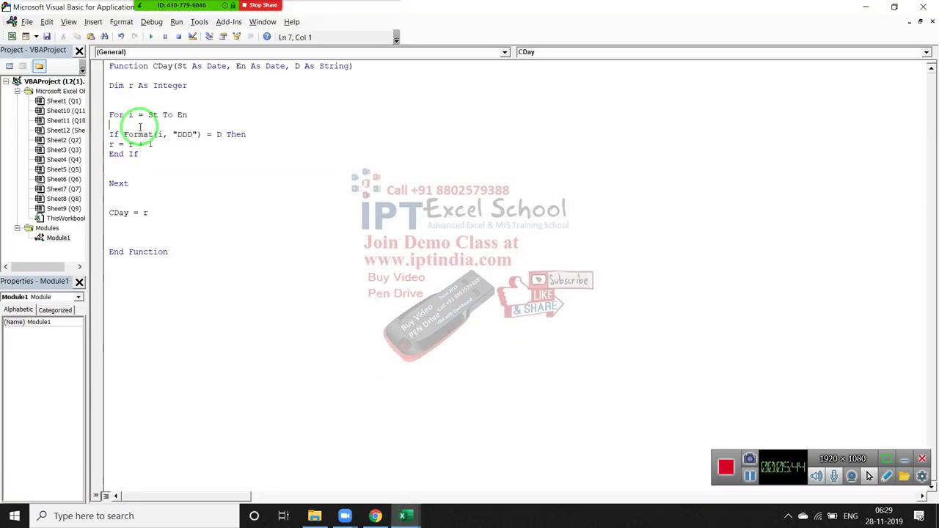
{"action": "key", "text": "Down"}
{"action": "key", "text": "Right"}
{"action": "type", "text": "u"}
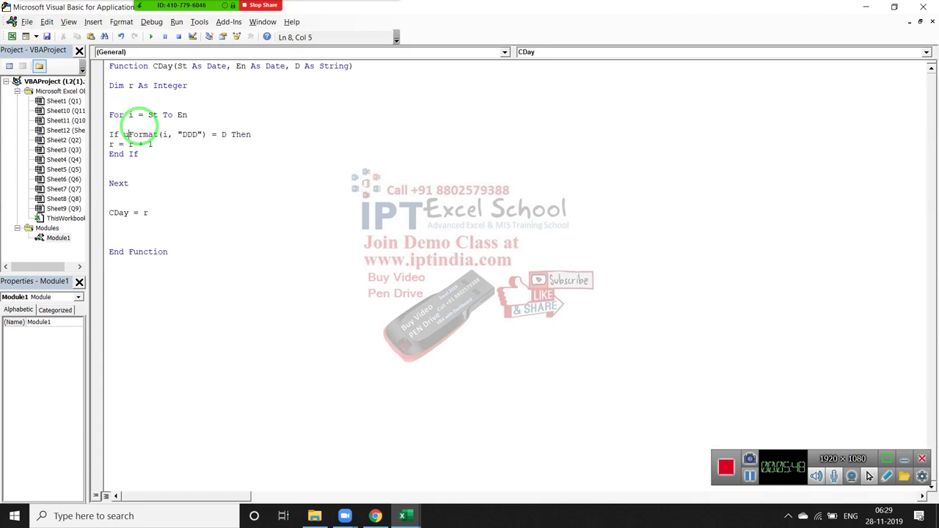
{"action": "type", "text": "case("}
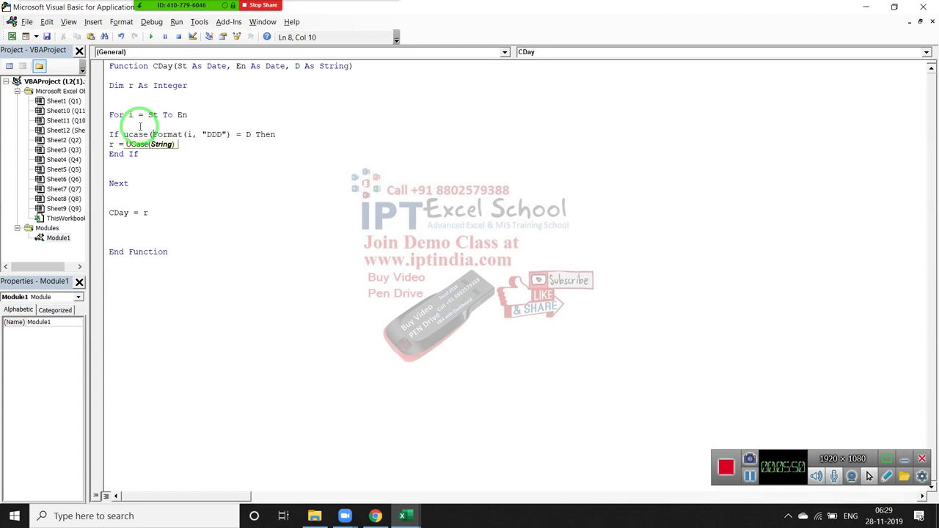
{"action": "key", "text": "Right"}
{"action": "key", "text": "Right"}
{"action": "key", "text": "Right"}
{"action": "key", "text": "Right"}
{"action": "key", "text": "Right"}
{"action": "key", "text": "Right"}
{"action": "key", "text": "Right"}
{"action": "key", "text": "Right"}
{"action": "key", "text": "Right"}
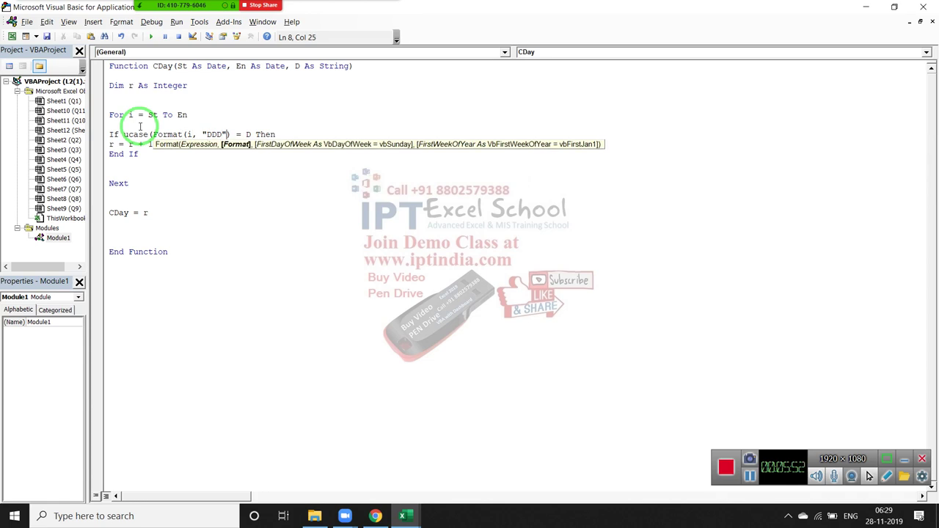
{"action": "key", "text": "Right"}
{"action": "key", "text": "Right"}
{"action": "type", "text": ")"}
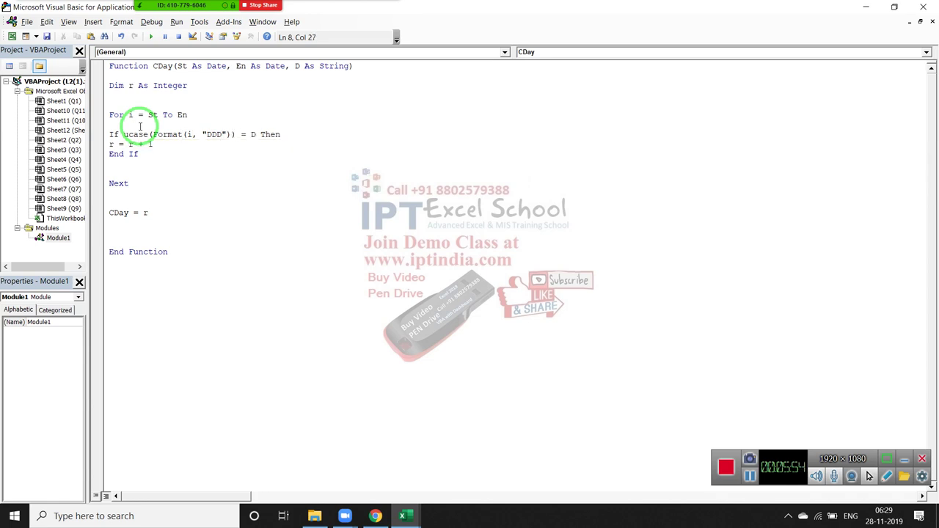
{"action": "key", "text": "Right"}
{"action": "key", "text": "Right"}
{"action": "key", "text": "Right"}
{"action": "type", "text": "u"}
{"action": "type", "text": "case(D"}
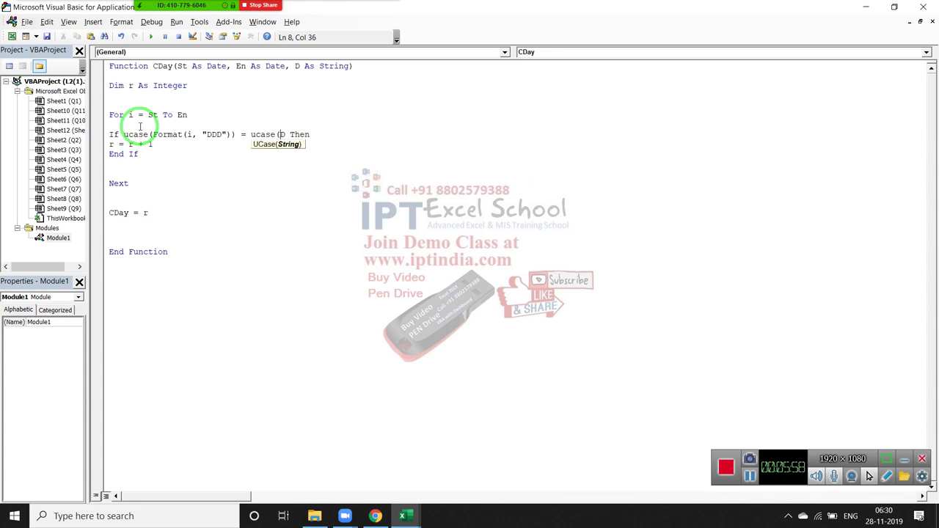
{"action": "type", "text": ")"}
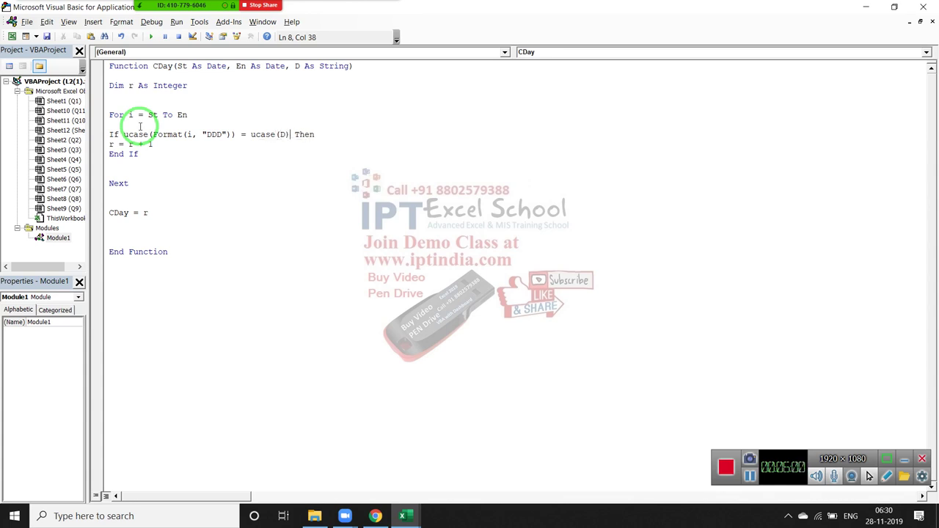
{"action": "key", "text": "Down"}
{"action": "key", "text": "Up"}
{"action": "key", "text": "Left"}
{"action": "key", "text": "Left"}
{"action": "key", "text": "Left"}
{"action": "key", "text": "Left"}
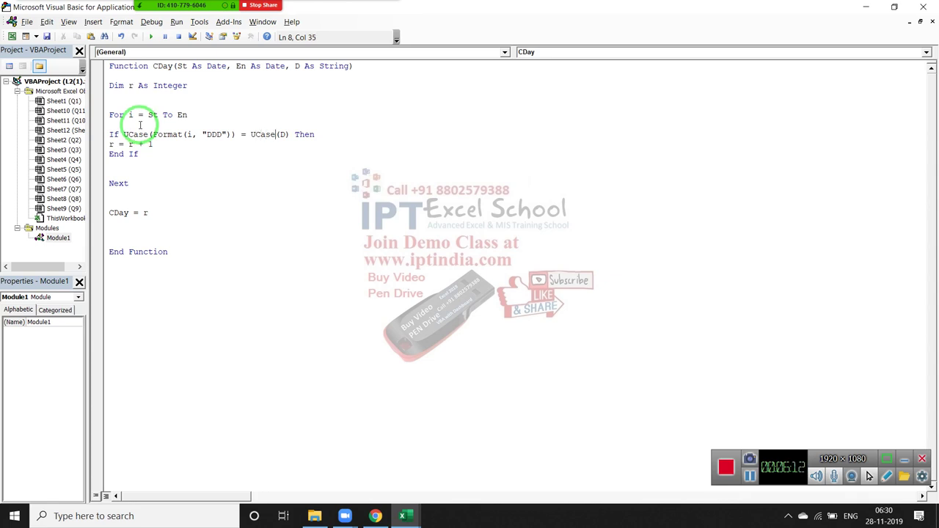
{"action": "key", "text": "alt+F11"}
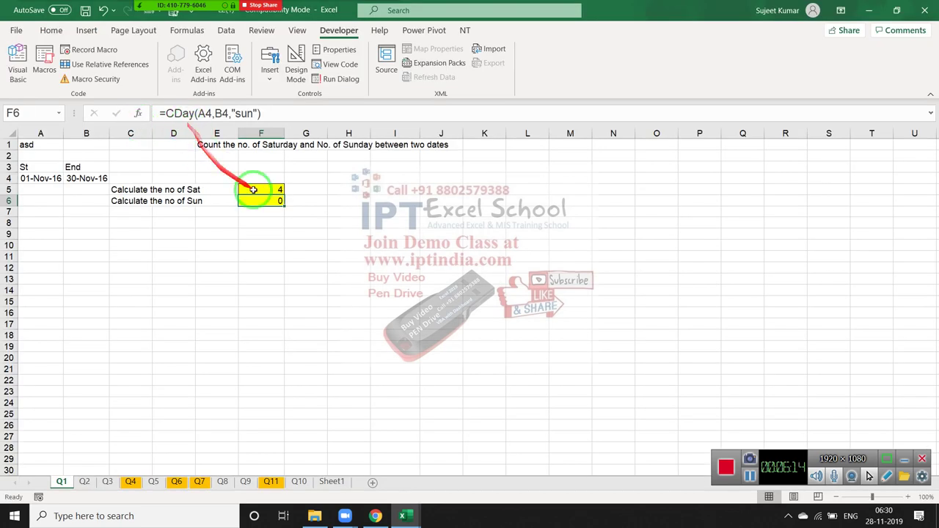
Re-enter F6's =CDay(A4,B4,"sun") formula so the Sunday count recalculates to 4.
{"action": "double_click", "coordinate": [262, 200]}
{"action": "key", "text": "Return"}
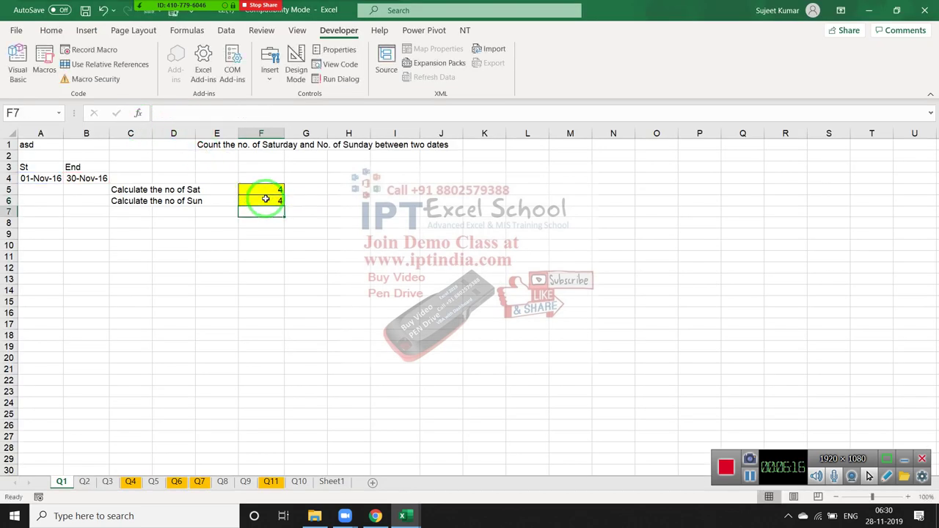
{"action": "left_click", "coordinate": [265, 199]}
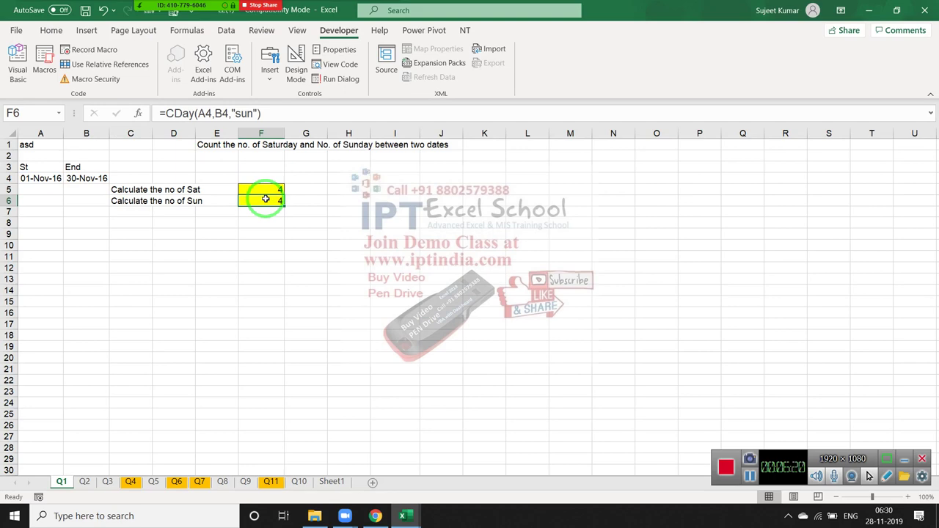
In the CDay code, highlight the loop variable i and the Format(i, "DDD") weekday test.
{"action": "key", "text": "alt+Tab"}
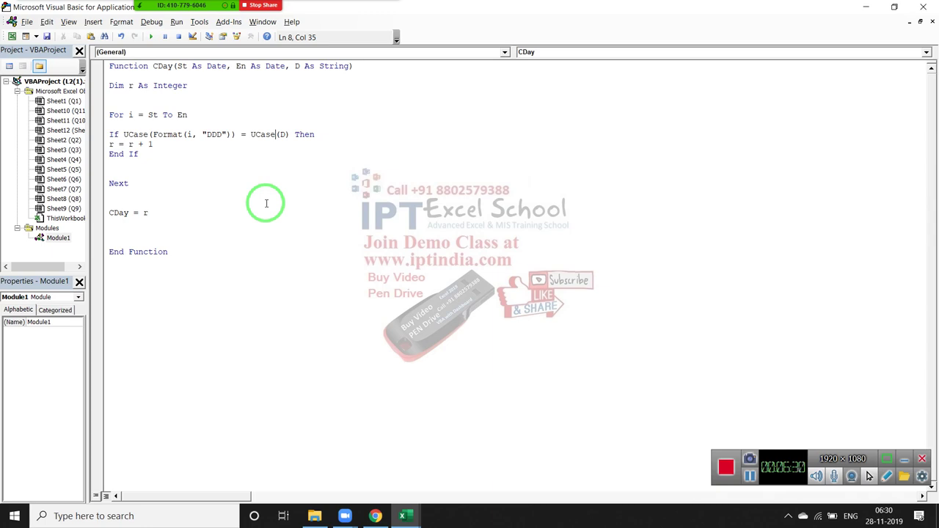
{"action": "key", "text": "alt+F11"}
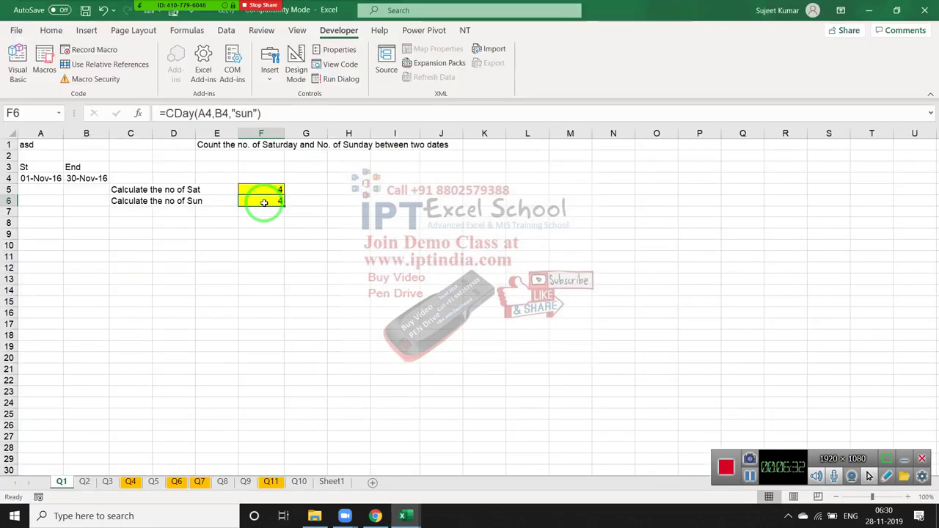
{"action": "key", "text": "alt+F11"}
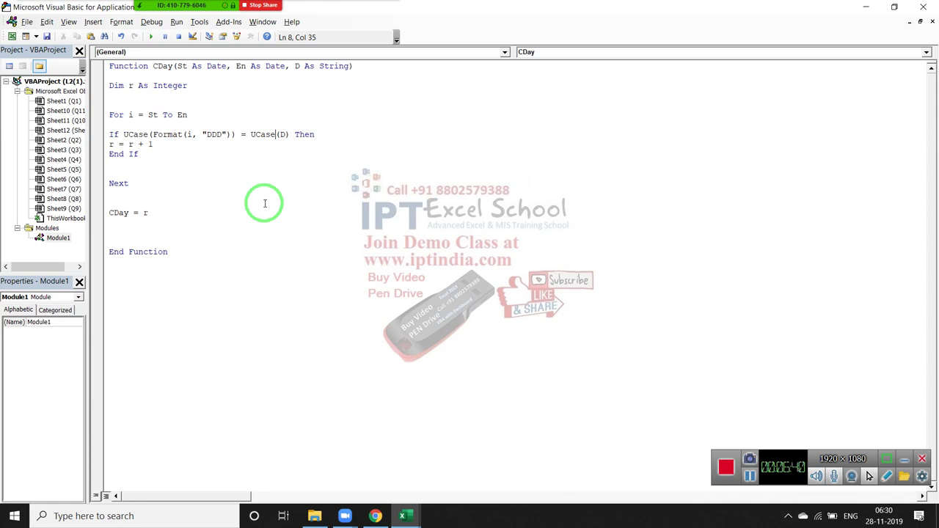
{"action": "left_click_drag", "start_coordinate": [162, 134], "coordinate": [232, 135]}
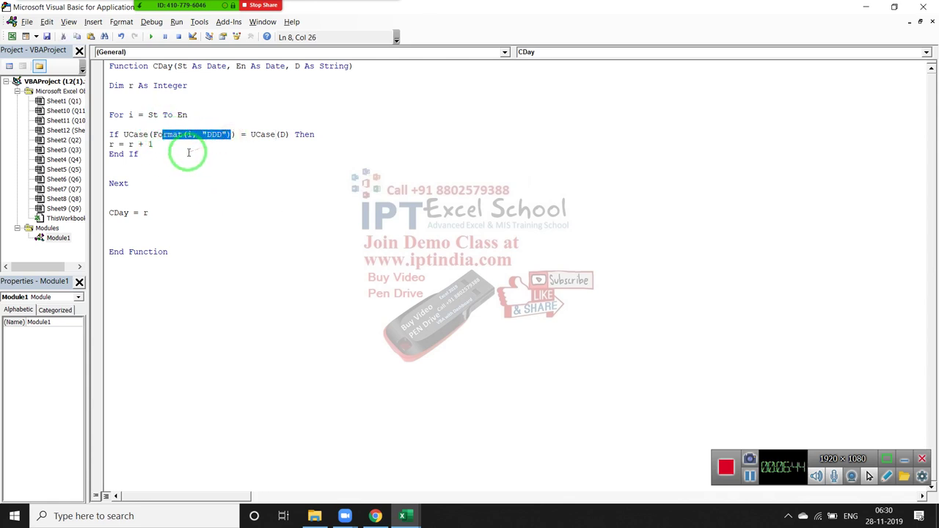
{"action": "left_click", "coordinate": [130, 115]}
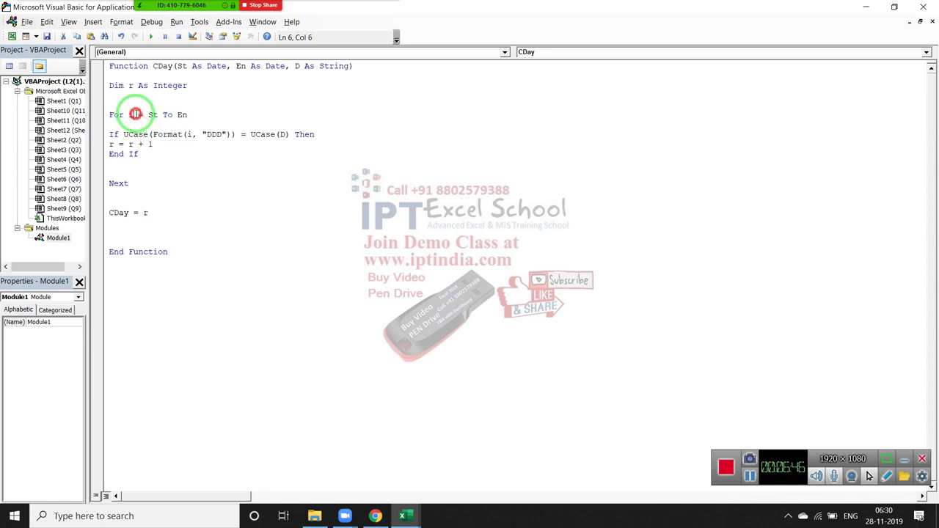
{"action": "double_click", "coordinate": [128, 115]}
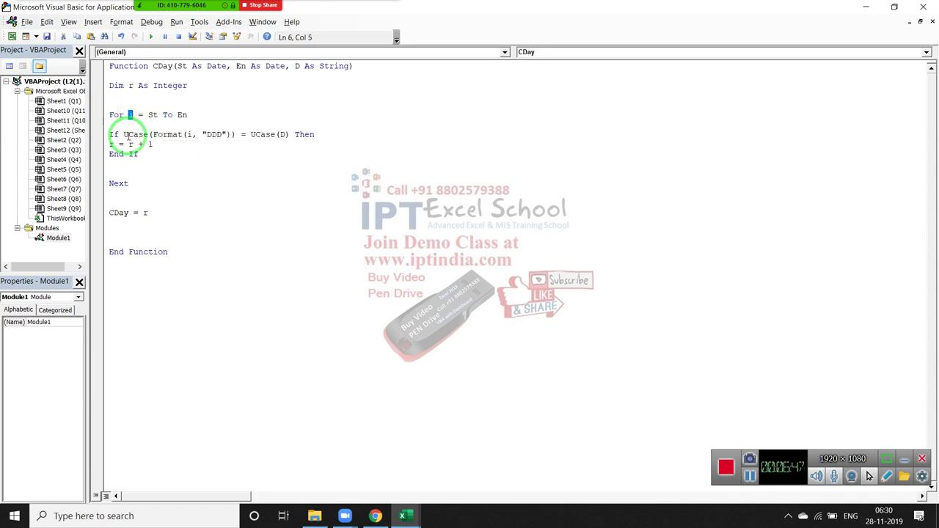
{"action": "left_click", "coordinate": [158, 137]}
{"action": "left_click_drag", "start_coordinate": [159, 137], "coordinate": [229, 137]}
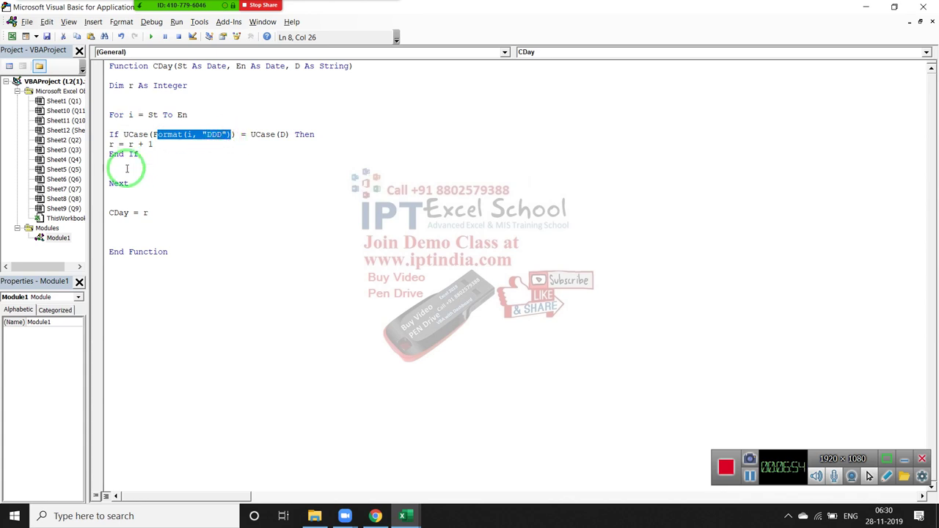
{"action": "key", "text": "alt+F11"}
Enter =TEXT(A4,"DDD") in A6 to show the start date's weekday, Tue.
{"action": "left_click", "coordinate": [64, 200]}
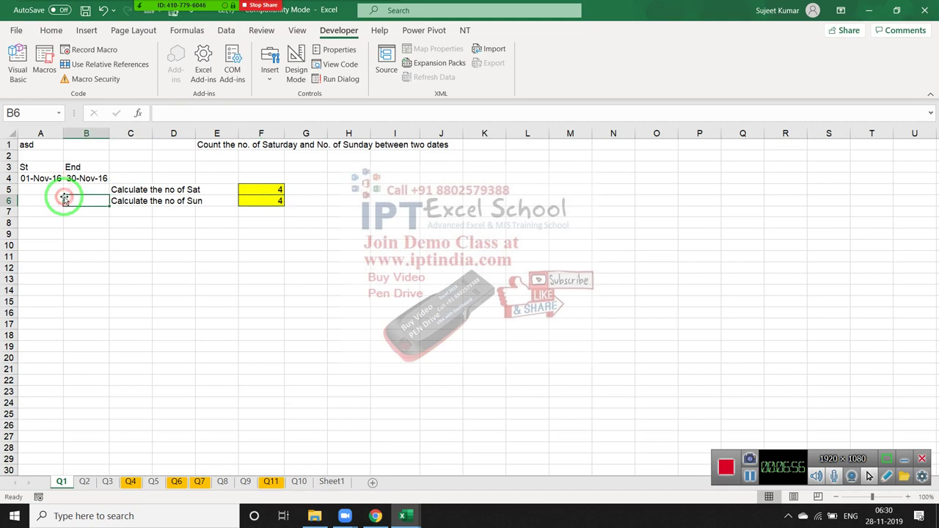
{"action": "key", "text": "Left"}
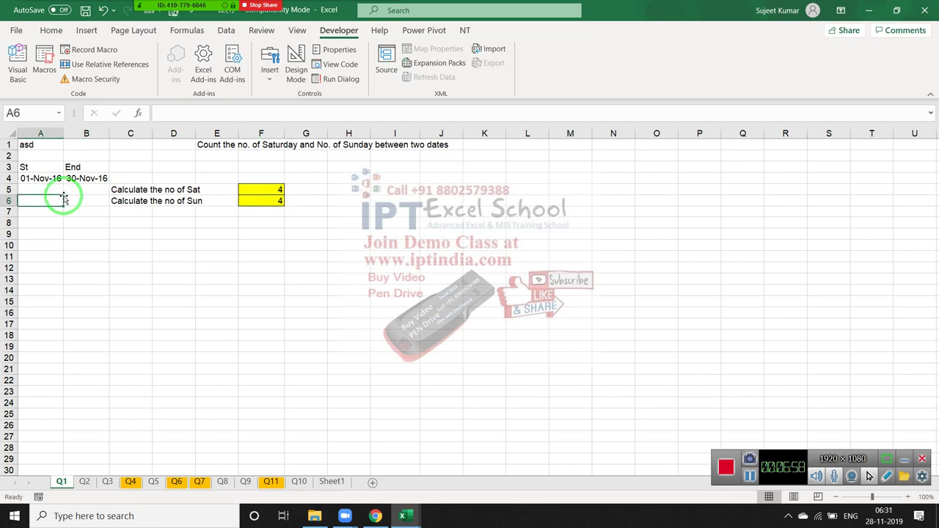
{"action": "type", "text": "=te"}
{"action": "key", "text": "Tab"}
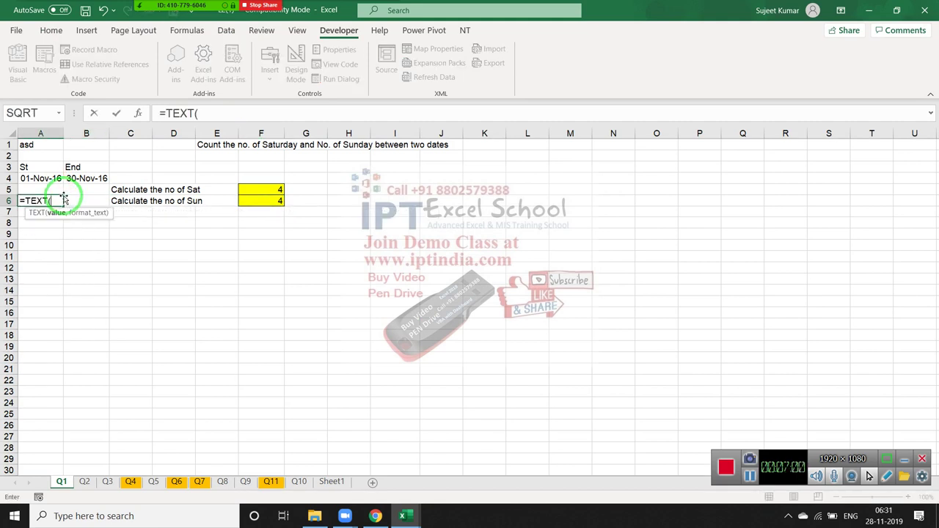
{"action": "key", "text": "Up"}
{"action": "key", "text": "Up"}
{"action": "type", "text": ",\""}
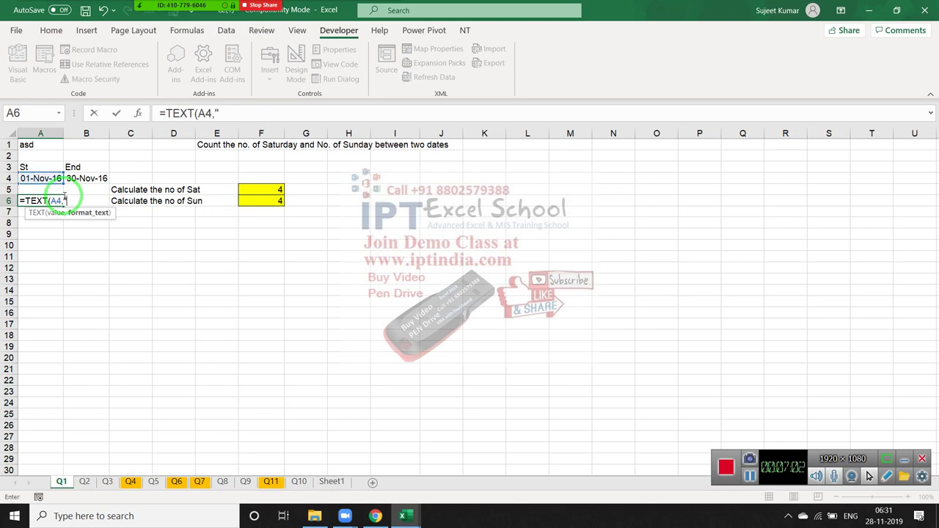
{"action": "type", "text": "DDD\""}
{"action": "type", "text": ")"}
{"action": "key", "text": "Return"}
Clear the test formula from A6 and return to the VBA editor.
{"action": "left_click", "coordinate": [61, 198]}
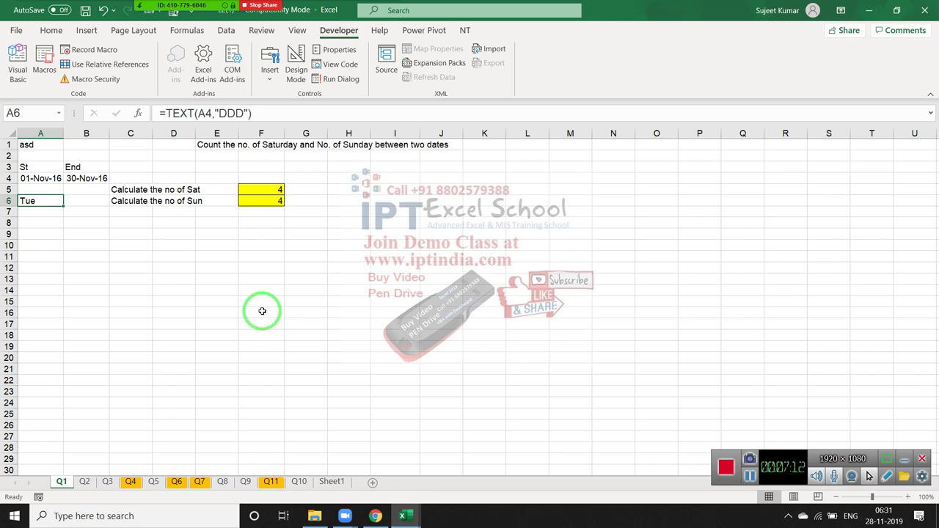
{"action": "key", "text": "Delete"}
{"action": "key", "text": "alt+F11"}
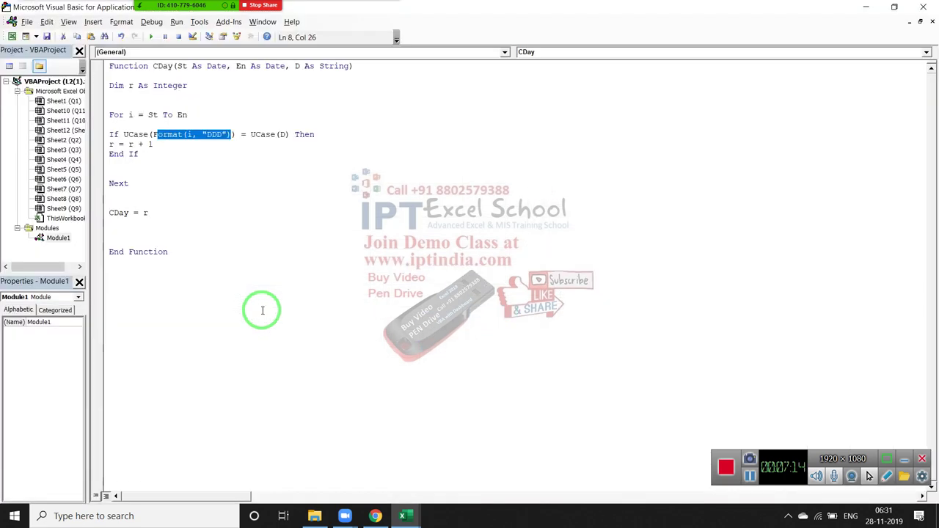
{"action": "left_click", "coordinate": [297, 65]}
{"action": "key", "text": "alt+F11"}
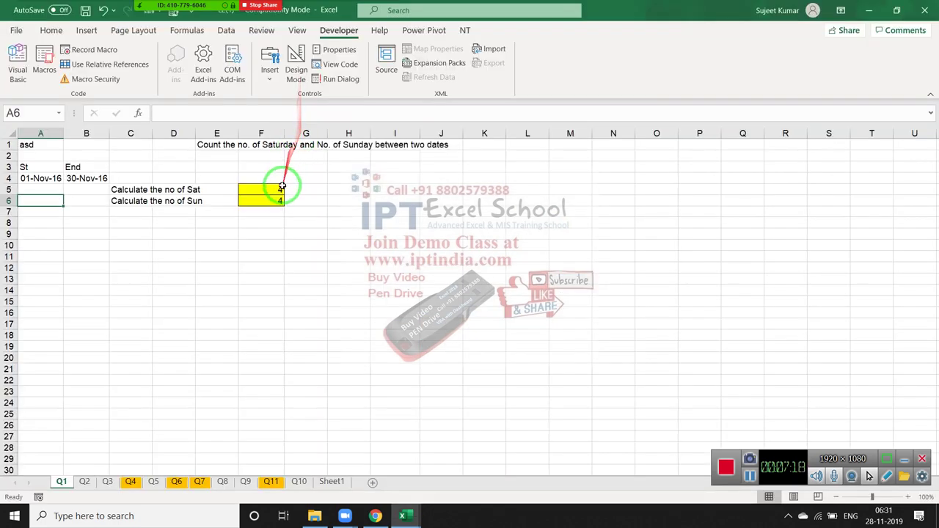
{"action": "left_click", "coordinate": [261, 190]}
{"action": "left_click", "coordinate": [242, 113]}
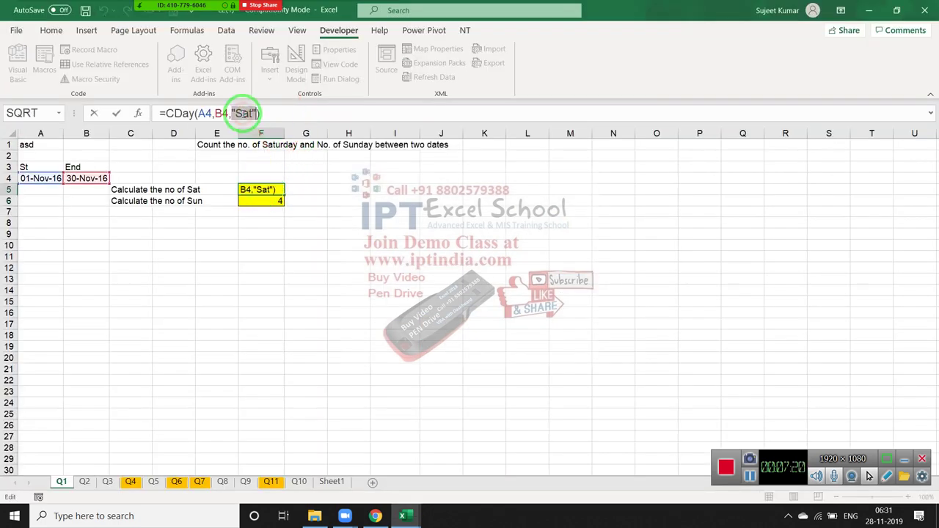
{"action": "key", "text": "Return"}
{"action": "key", "text": "alt+F11"}
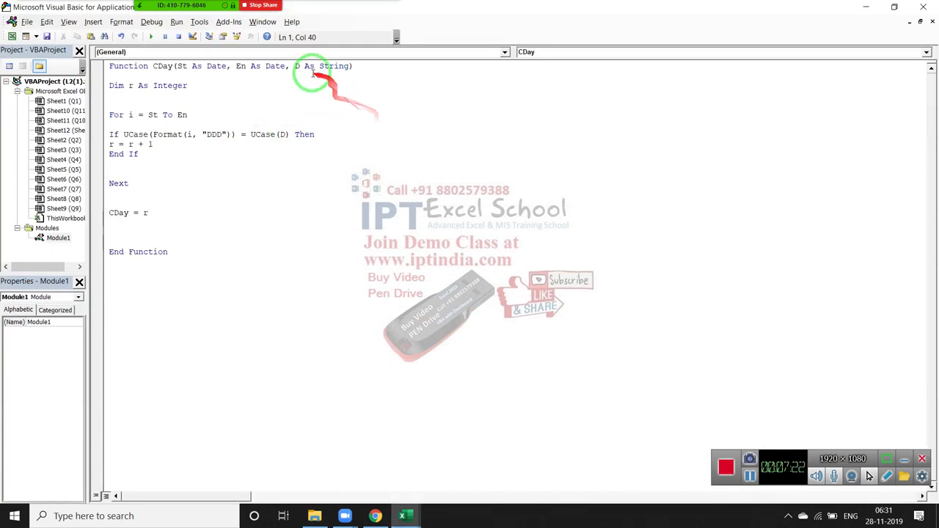
{"action": "double_click", "coordinate": [298, 66]}
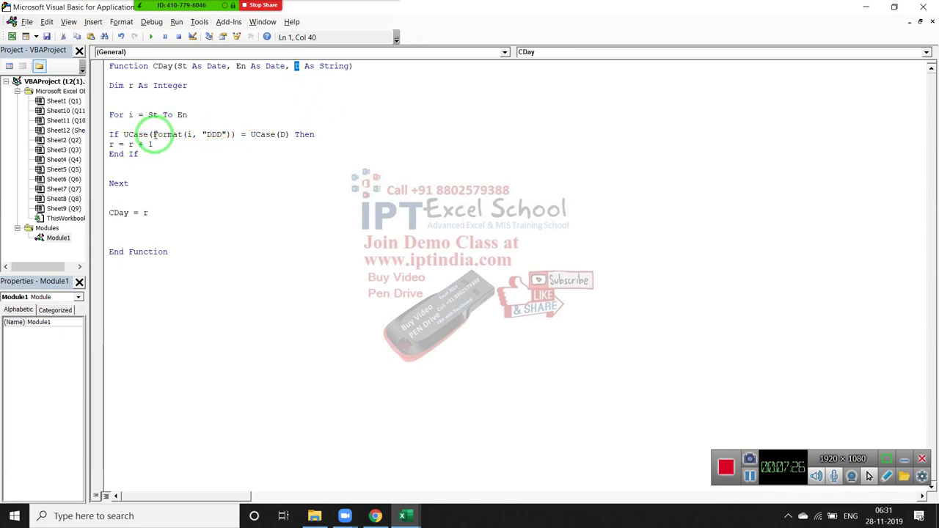
{"action": "left_click_drag", "start_coordinate": [152, 134], "coordinate": [232, 135]}
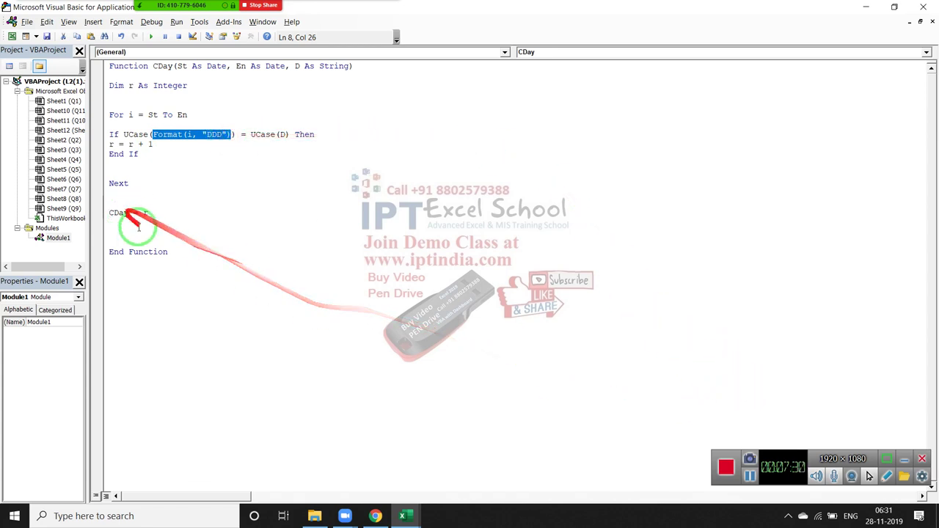
{"action": "mouse_move", "coordinate": [174, 6]}
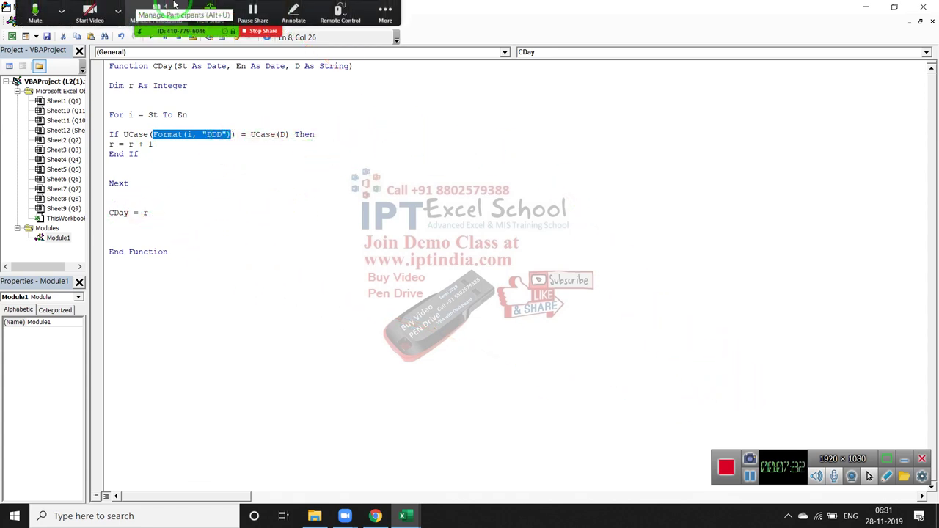
Sketch a box with Zoom annotation, clear the drawings, and return to Excel's Q1 sheet.
{"action": "left_click", "coordinate": [291, 15]}
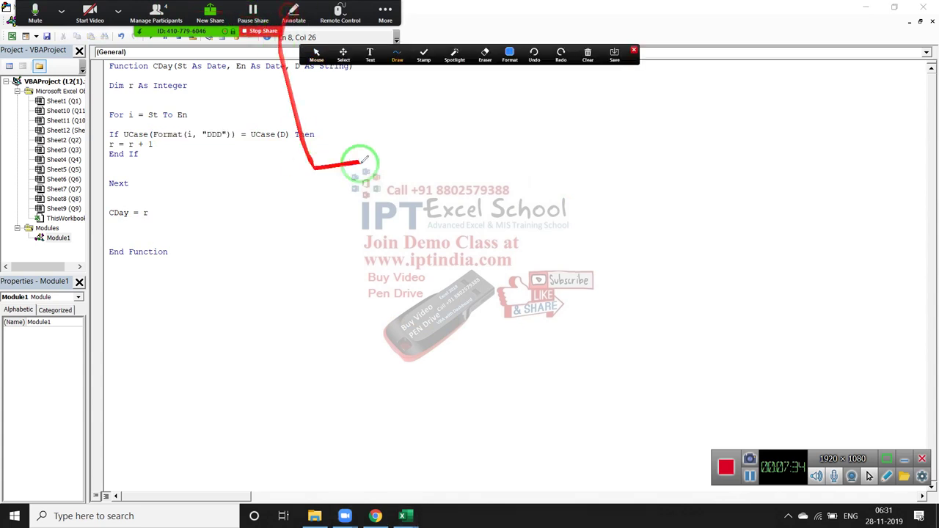
{"action": "mouse_move", "coordinate": [456, 98]}
{"action": "left_mouse_down"}
{"action": "mouse_move", "coordinate": [587, 281]}
{"action": "mouse_move", "coordinate": [602, 436]}
{"action": "mouse_move", "coordinate": [524, 445]}
{"action": "mouse_move", "coordinate": [485, 371]}
{"action": "mouse_move", "coordinate": [456, 143]}
{"action": "mouse_move", "coordinate": [462, 99]}
{"action": "left_mouse_up"}
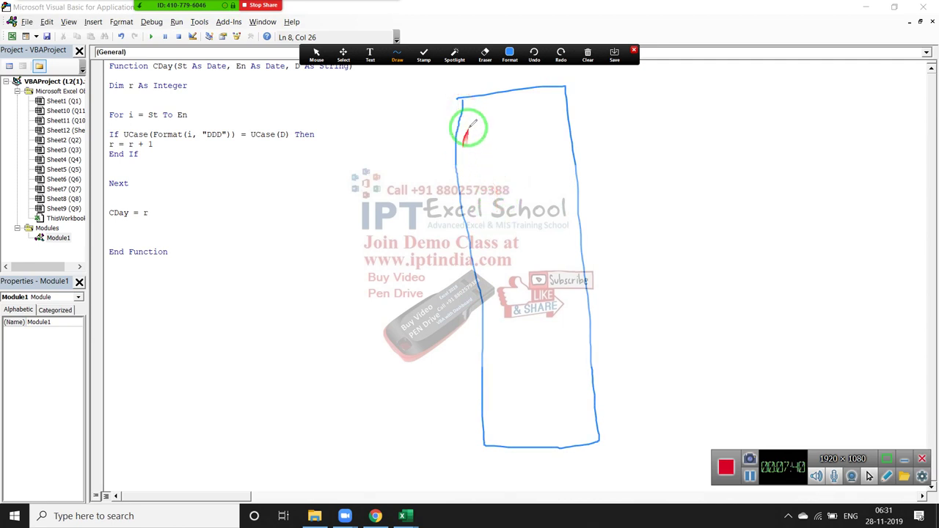
{"action": "left_click", "coordinate": [588, 53]}
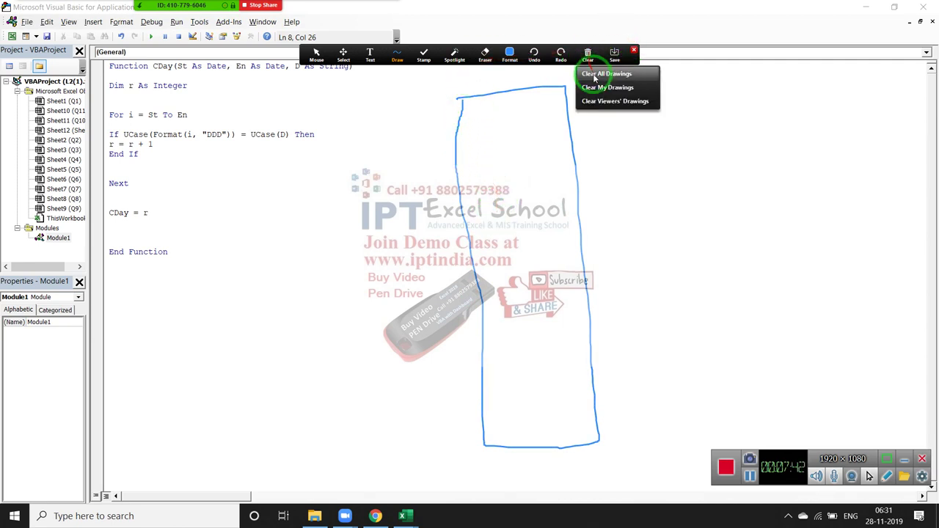
{"action": "left_click", "coordinate": [597, 88]}
{"action": "left_click", "coordinate": [634, 51]}
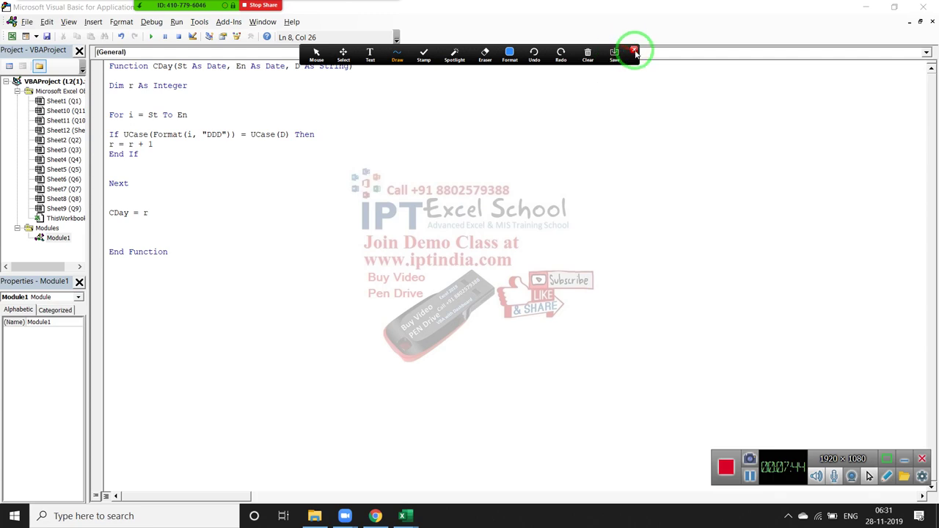
{"action": "key", "text": "alt+Tab"}
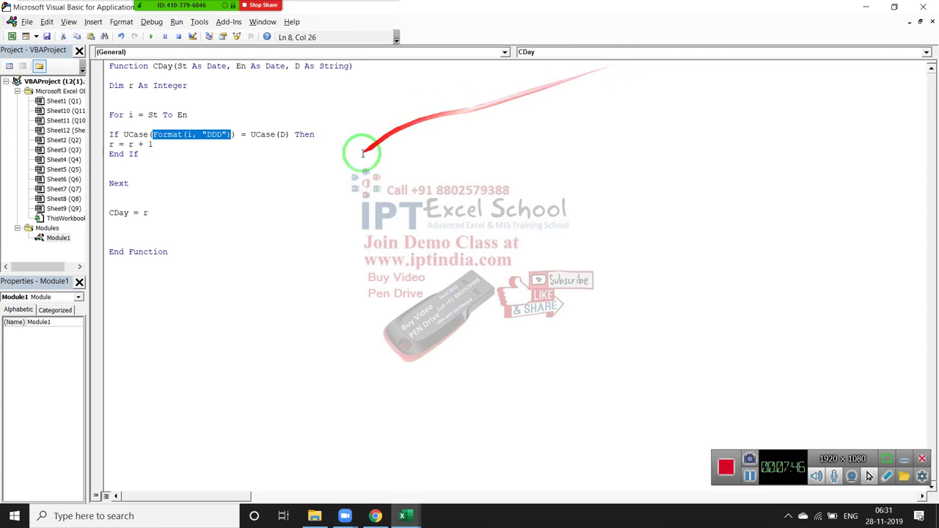
{"action": "key", "text": "alt+Tab"}
{"action": "key", "text": "alt+Tab"}
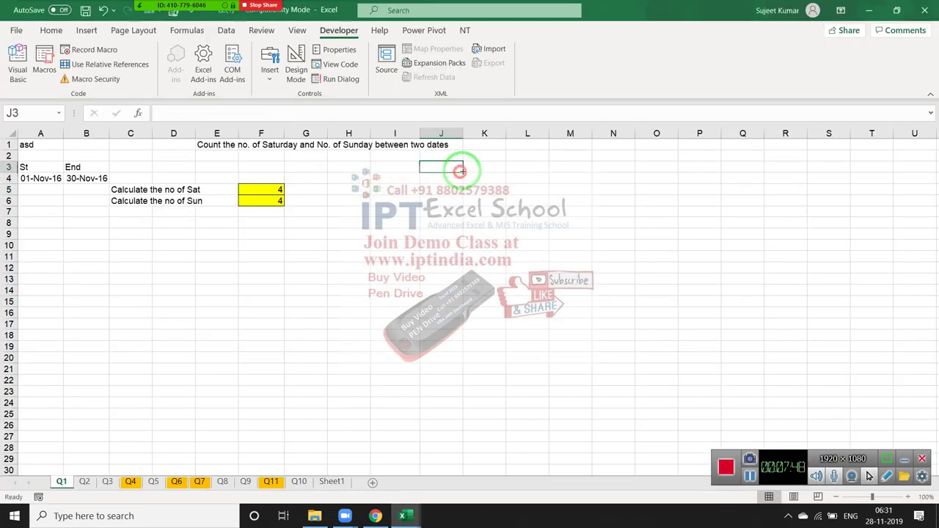
Paste the start date 01-11-2016 into L1 and widen column L to fit.
{"action": "left_click", "coordinate": [532, 154]}
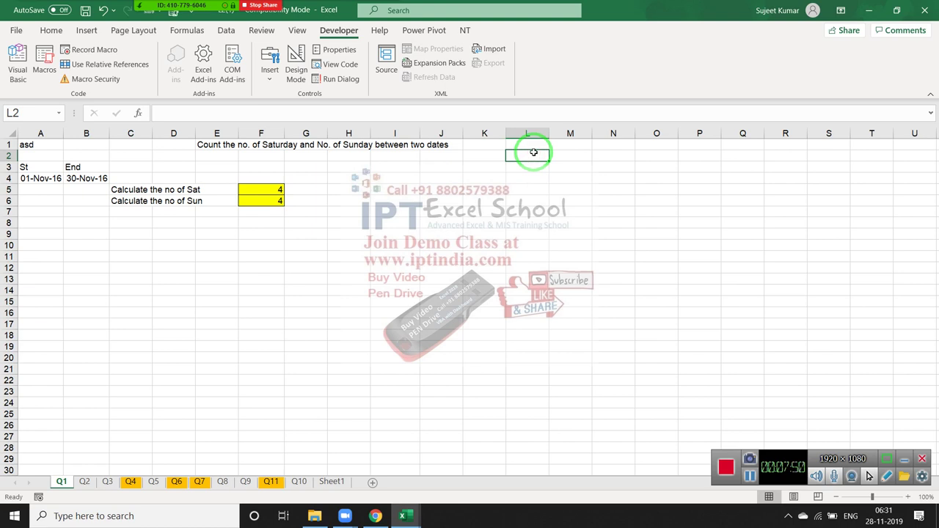
{"action": "left_click", "coordinate": [38, 179]}
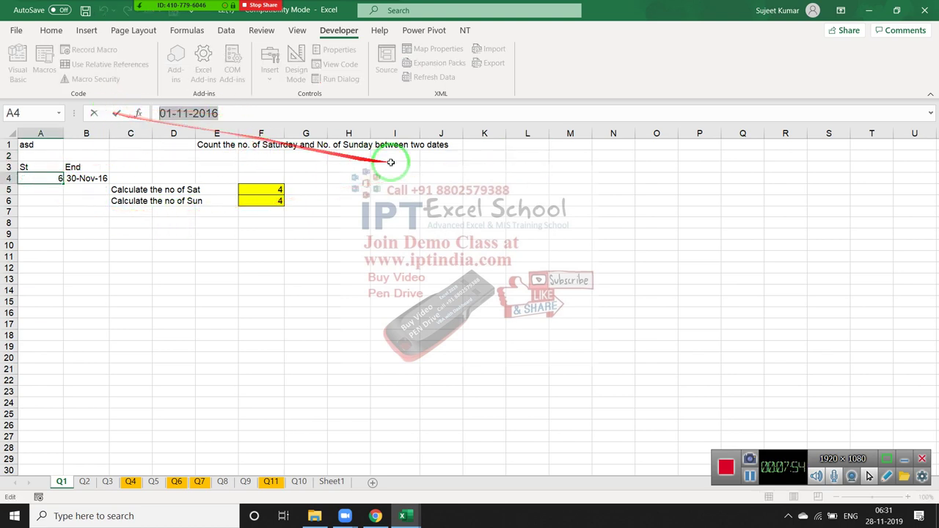
{"action": "left_click", "coordinate": [538, 144]}
{"action": "key", "text": "ctrl+v"}
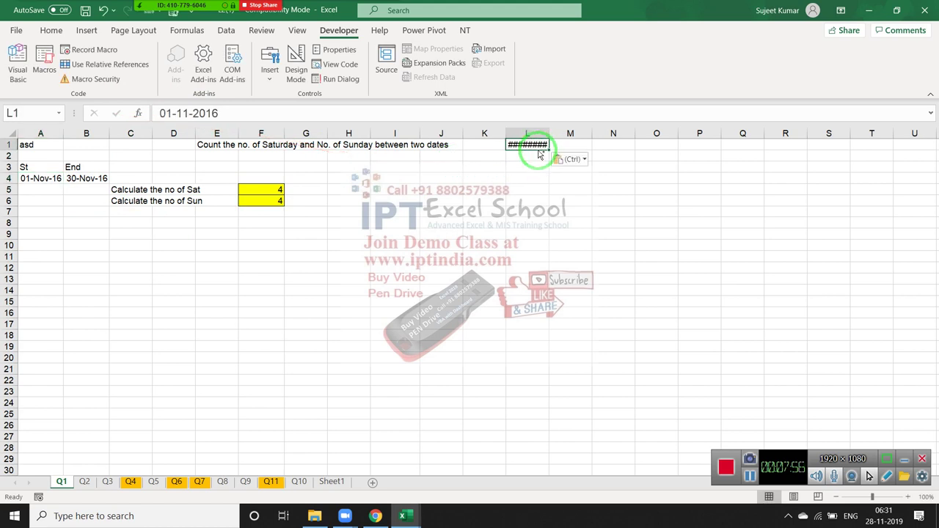
{"action": "double_click", "coordinate": [549, 132]}
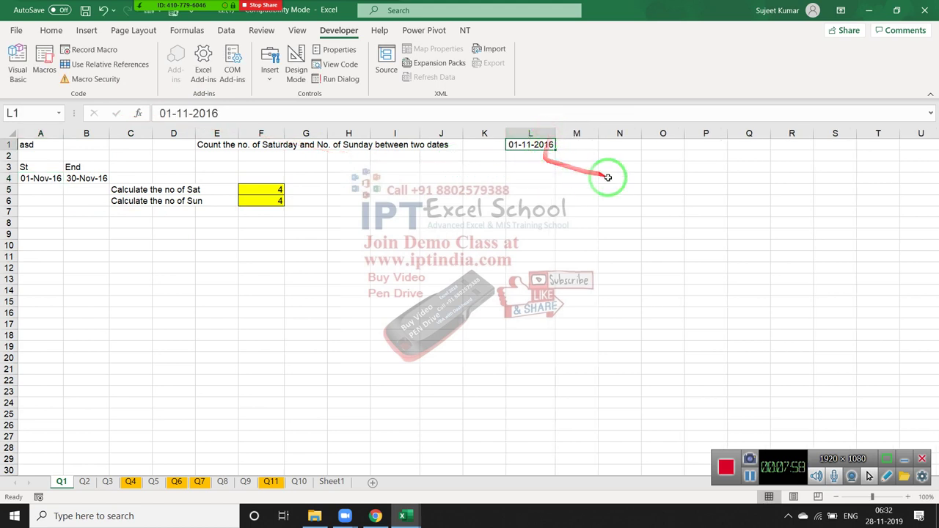
Enter =L1+1 in L2 and fill it down column L as daily dates.
{"action": "key", "text": "Return"}
{"action": "type", "text": "\\"}
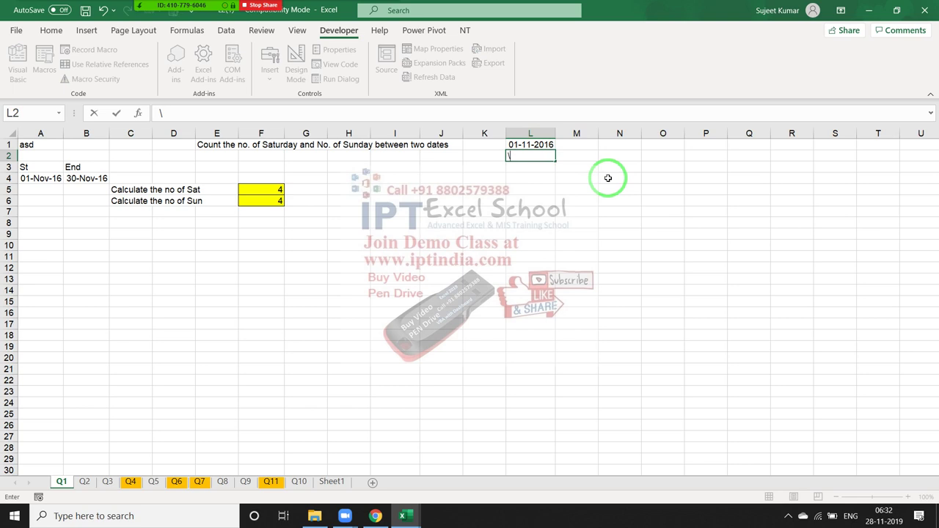
{"action": "type", "text": "=L1+1"}
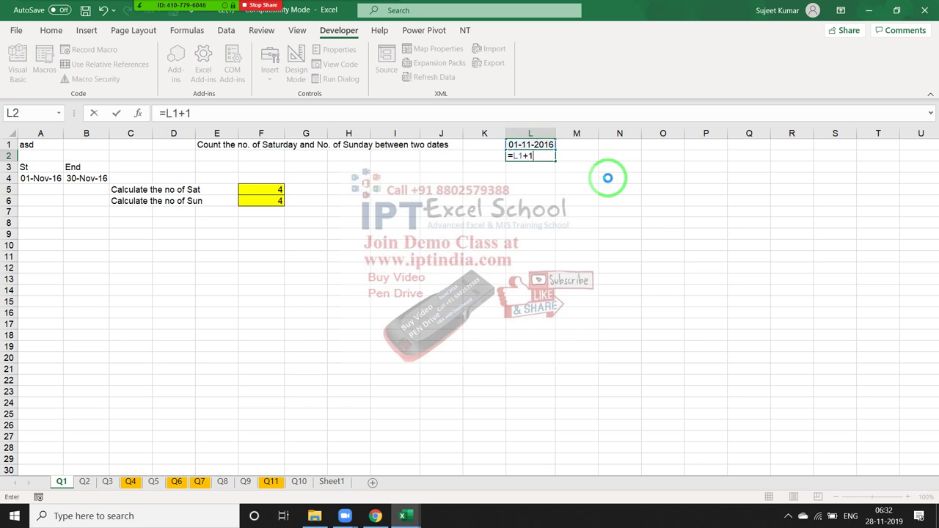
{"action": "key", "text": "Return"}
{"action": "key", "text": "Up"}
{"action": "key", "text": "shift+Down"}
{"action": "key", "text": "shift+Down"}
{"action": "key", "text": "shift+Down"}
{"action": "key", "text": "shift+Down"}
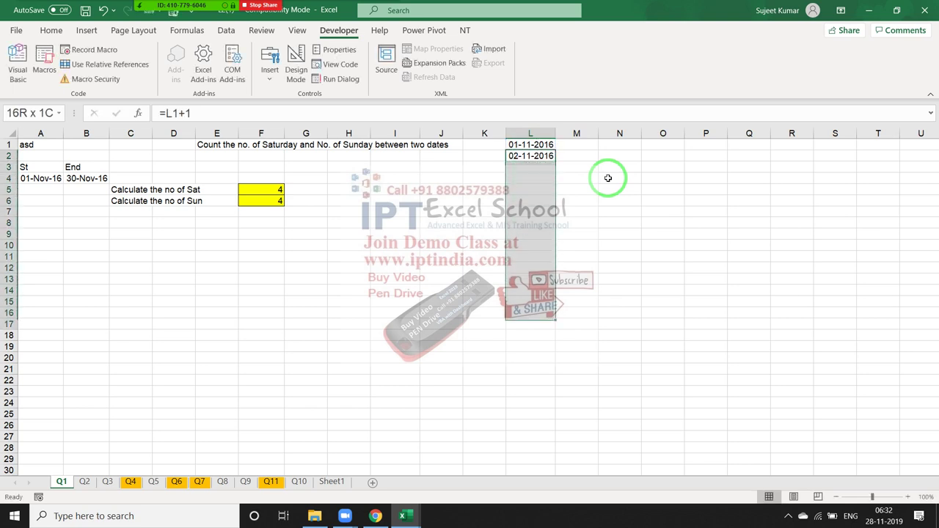
{"action": "key", "text": "shift+Down"}
{"action": "key", "text": "shift+Down"}
{"action": "key", "text": "shift+Down"}
{"action": "key", "text": "shift+Down"}
{"action": "key", "text": "shift+Down"}
{"action": "key", "text": "shift+Down"}
{"action": "key", "text": "ctrl+d"}
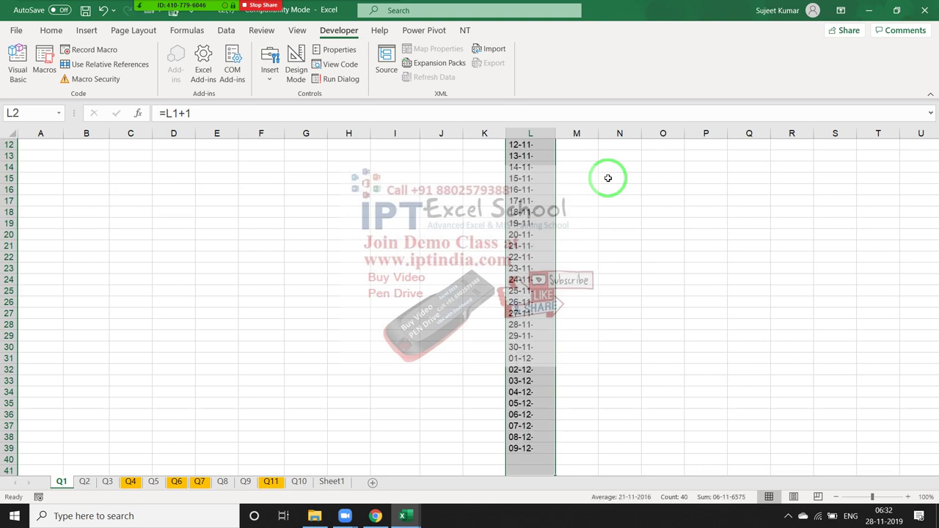
Delete the December dates so column L ends at 30-11-2016.
{"action": "key", "text": "ctrl+Down"}
{"action": "key", "text": "Up"}
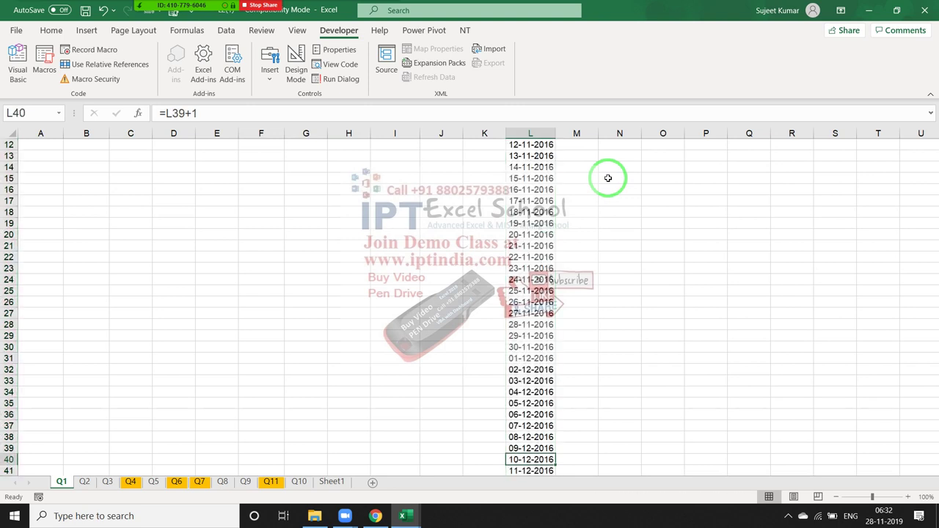
{"action": "key", "text": "Up"}
{"action": "key", "text": "Up"}
{"action": "key", "text": "Up"}
{"action": "key", "text": "Up"}
{"action": "key", "text": "Up"}
{"action": "key", "text": "Up"}
{"action": "key", "text": "ctrl+shift+Down"}
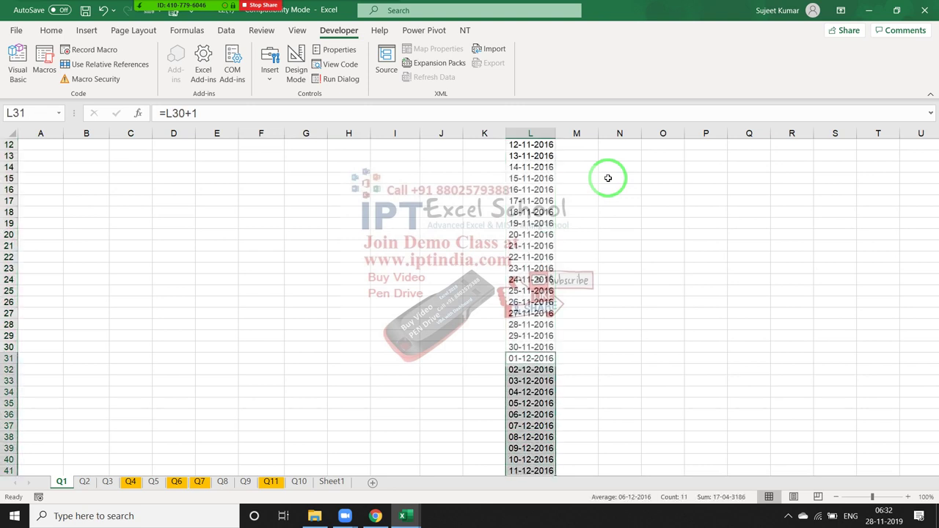
{"action": "key", "text": "Delete"}
{"action": "key", "text": "Up"}
{"action": "key", "text": "ctrl+Up"}
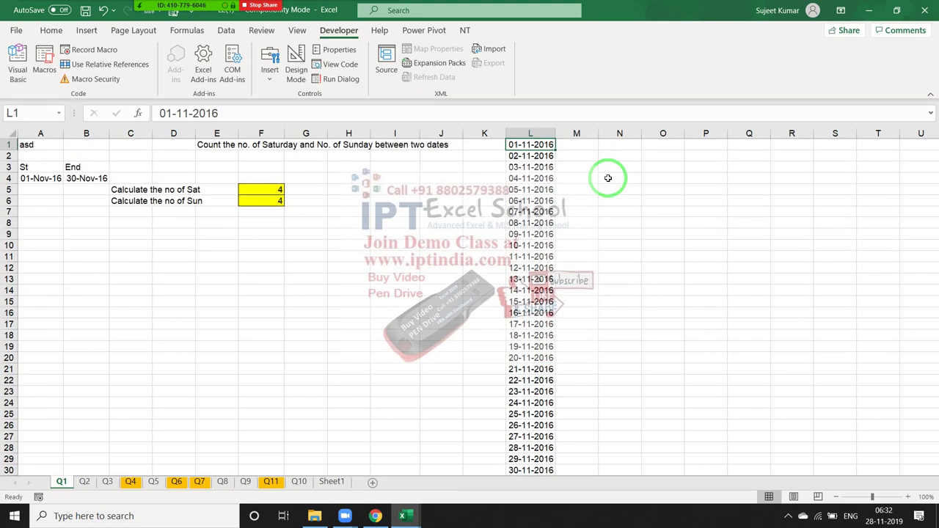
Start a =TEXT(L1,"DDD") weekday formula in M1.
{"action": "key", "text": "Right"}
{"action": "type", "text": "=te"}
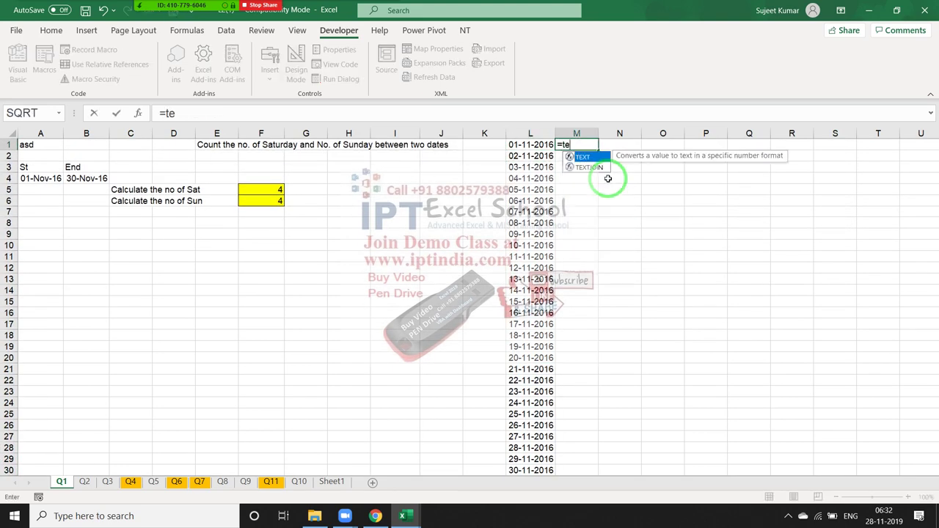
{"action": "key", "text": "Tab"}
{"action": "key", "text": "Left"}
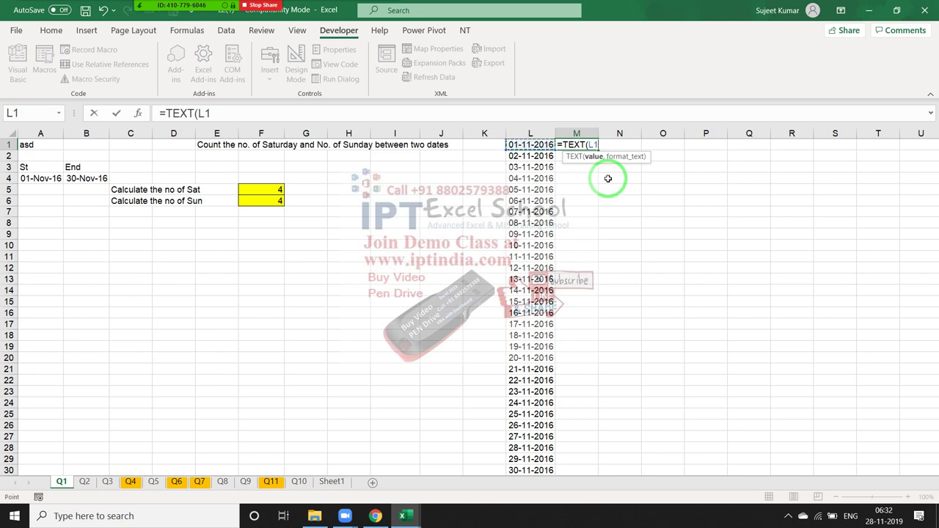
{"action": "type", "text": ",\""}
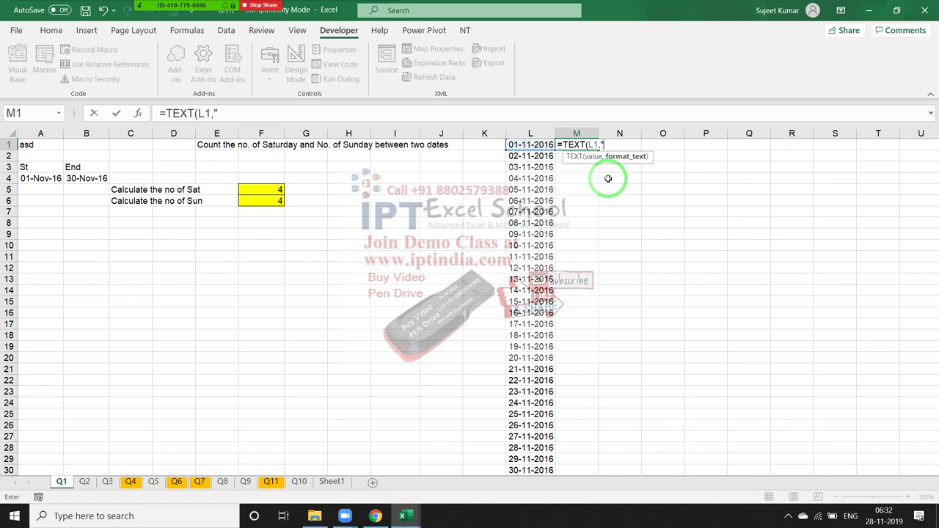
{"action": "type", "text": "DDD\")"}
Commit =TEXT(L1,"DDD") in M1 and fill it down beside every November date.
{"action": "key", "text": "Return"}
{"action": "key", "text": "Up"}
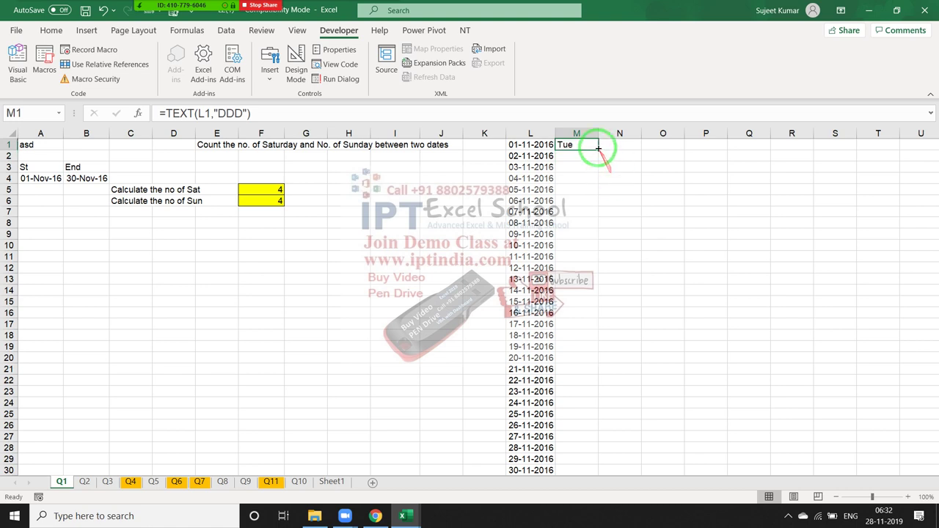
{"action": "double_click", "coordinate": [599, 150]}
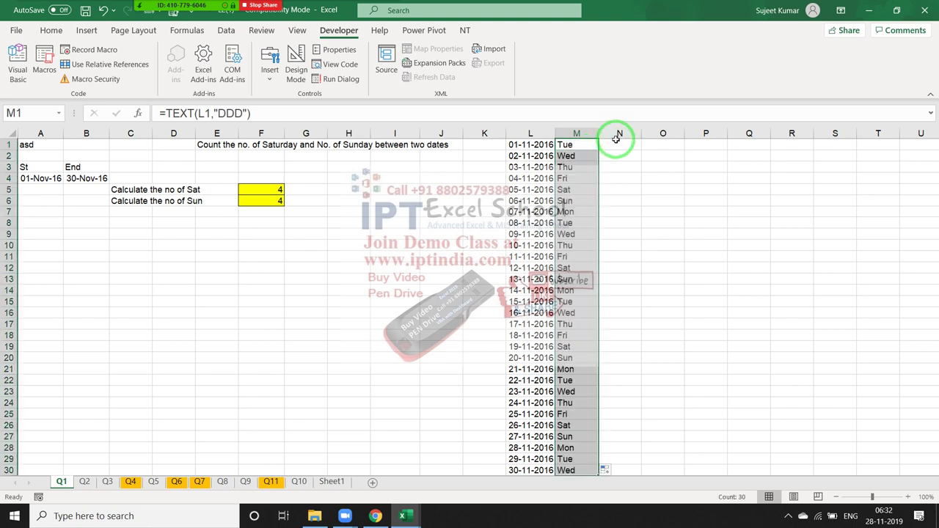
Add =IF(M1="Sat",1,0) in N1 and fill it down to flag each Saturday.
{"action": "left_click", "coordinate": [617, 144]}
{"action": "type", "text": "="}
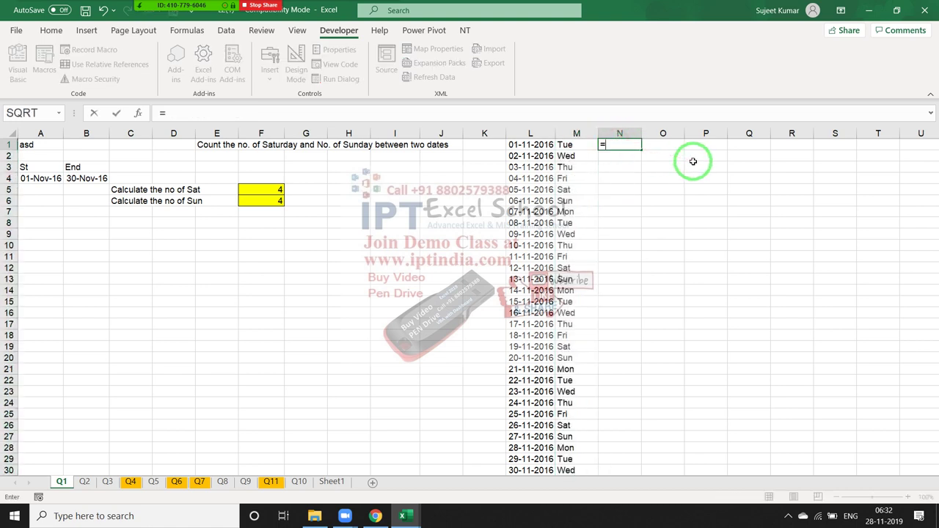
{"action": "type", "text": "if"}
{"action": "key", "text": "Tab"}
{"action": "key", "text": "Left"}
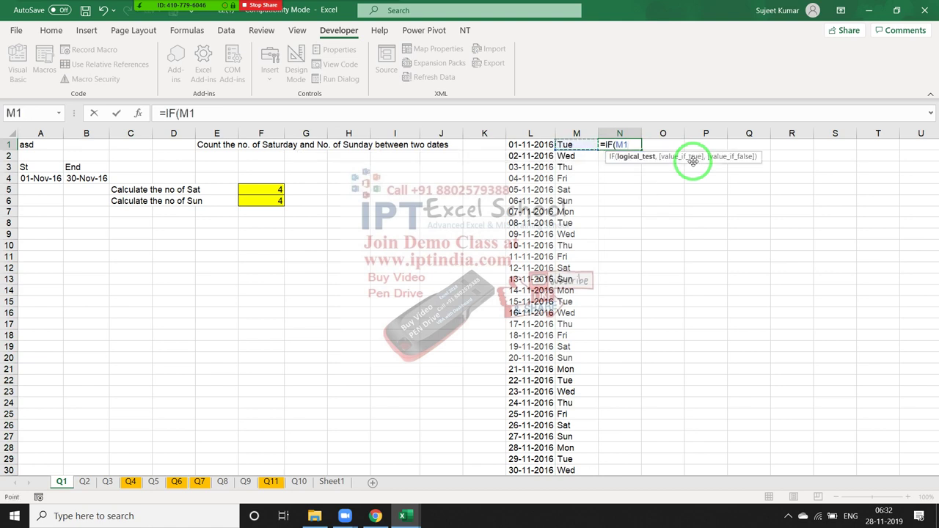
{"action": "type", "text": "="}
{"action": "type", "text": "S"}
{"action": "type", "text": "at"}
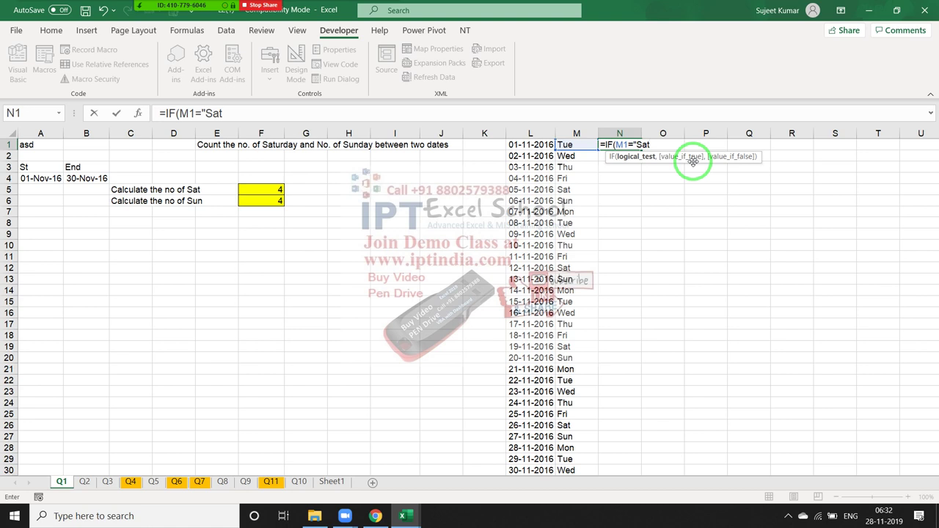
{"action": "type", "text": "\",1"}
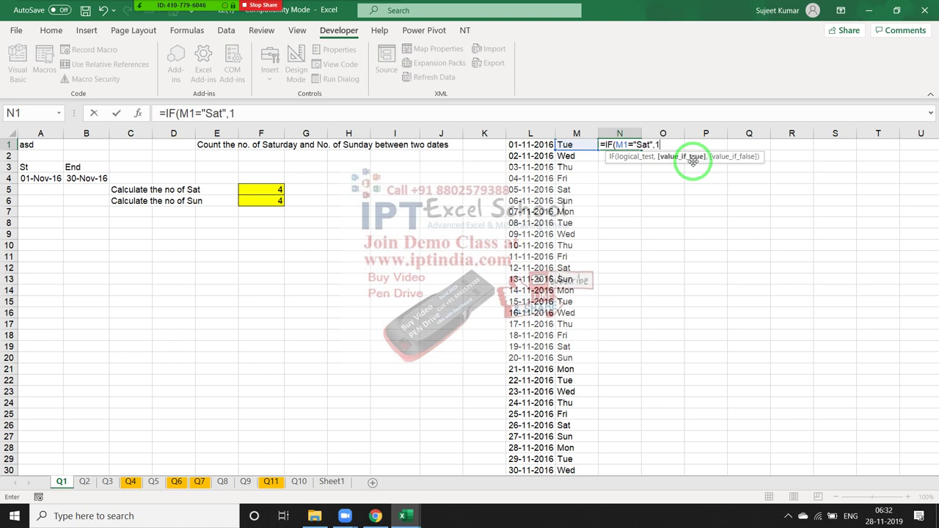
{"action": "type", "text": ",0"}
{"action": "key", "text": "Return"}
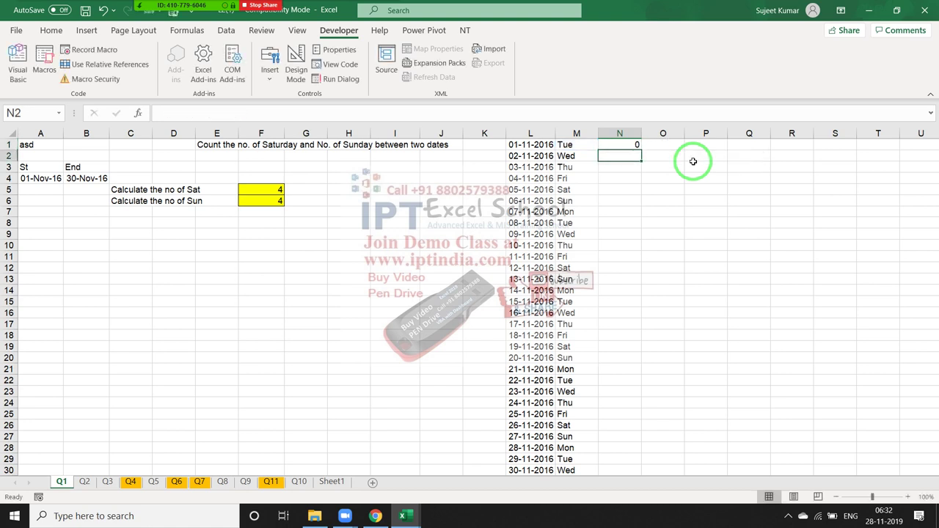
{"action": "left_click", "coordinate": [632, 144]}
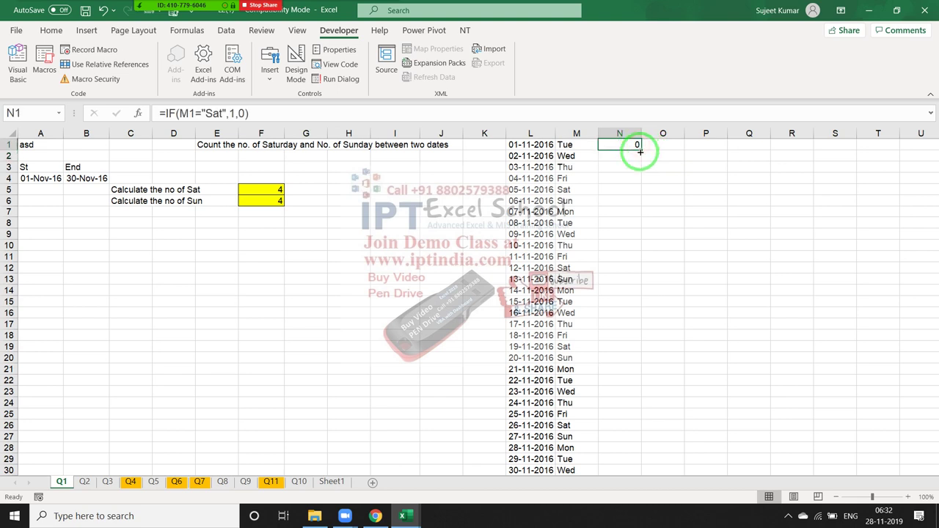
{"action": "double_click", "coordinate": [642, 150]}
{"action": "left_click", "coordinate": [664, 151]}
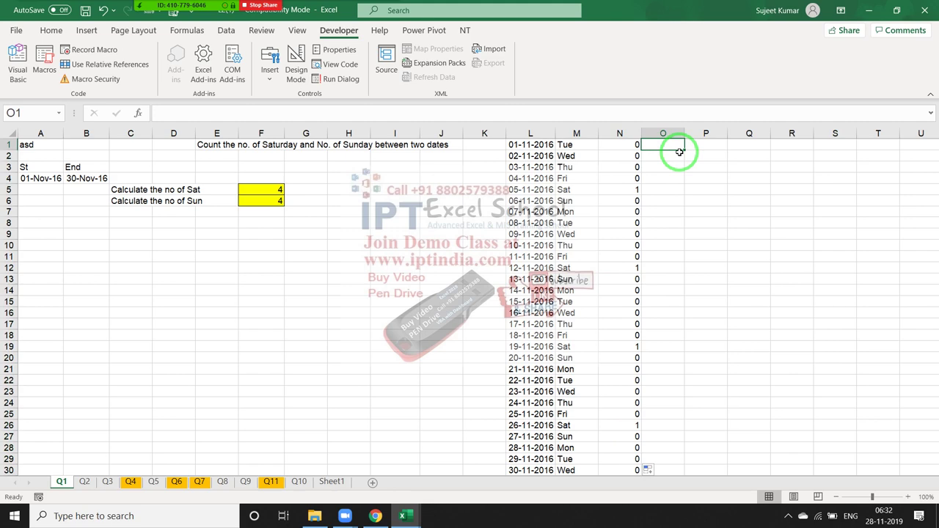
{"action": "key", "text": "Left"}
{"action": "key", "text": "Left"}
{"action": "key", "text": "Left"}
{"action": "key", "text": "alt+Tab"}
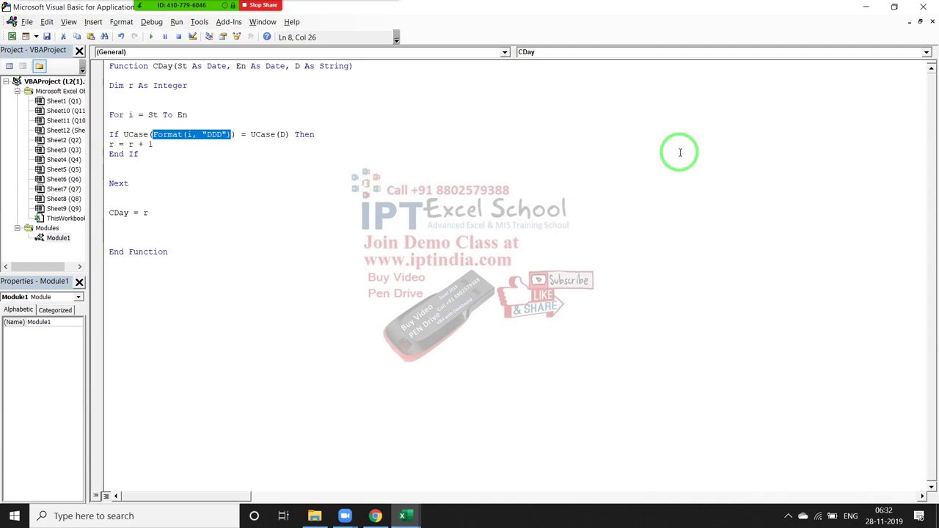
Compare CDay's Format test and r = r + 1 counter against the November date list.
{"action": "key", "text": "Left"}
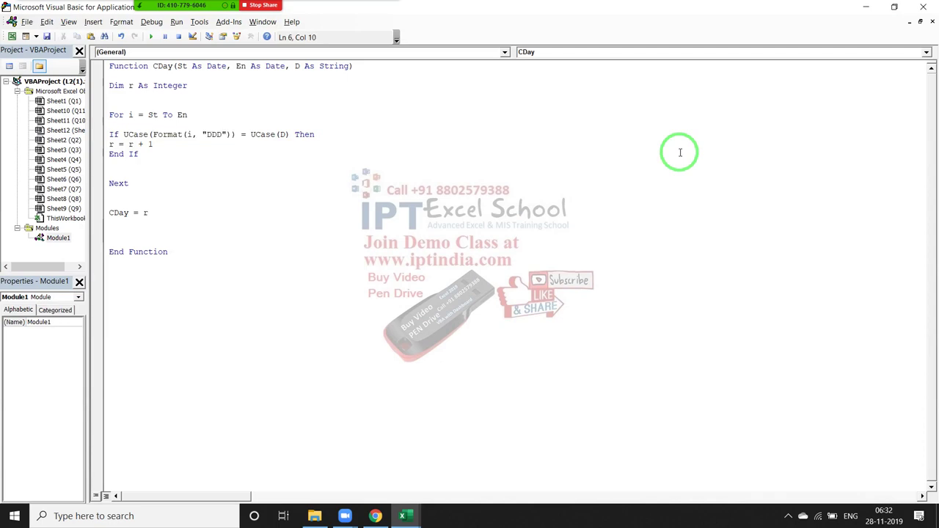
{"action": "key", "text": "alt+Tab"}
{"action": "key", "text": "ctrl+shift+Down"}
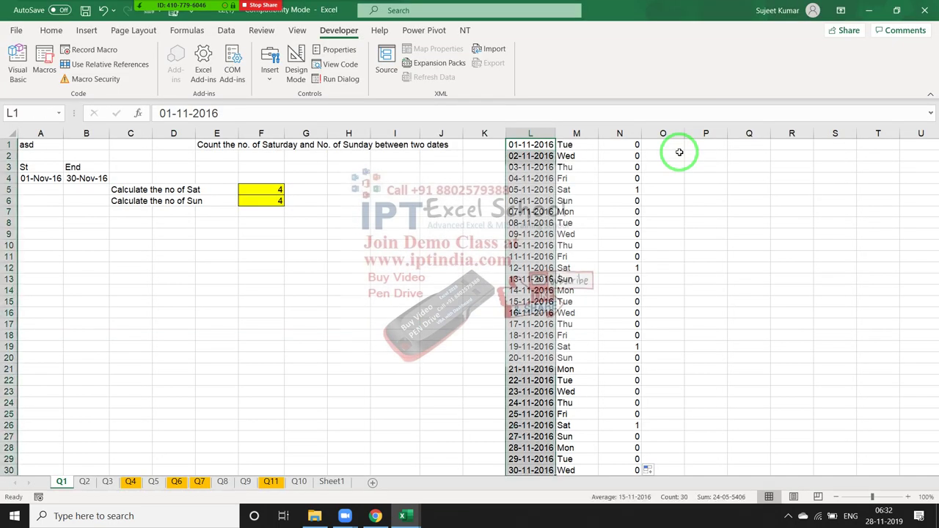
{"action": "key", "text": "alt+Tab"}
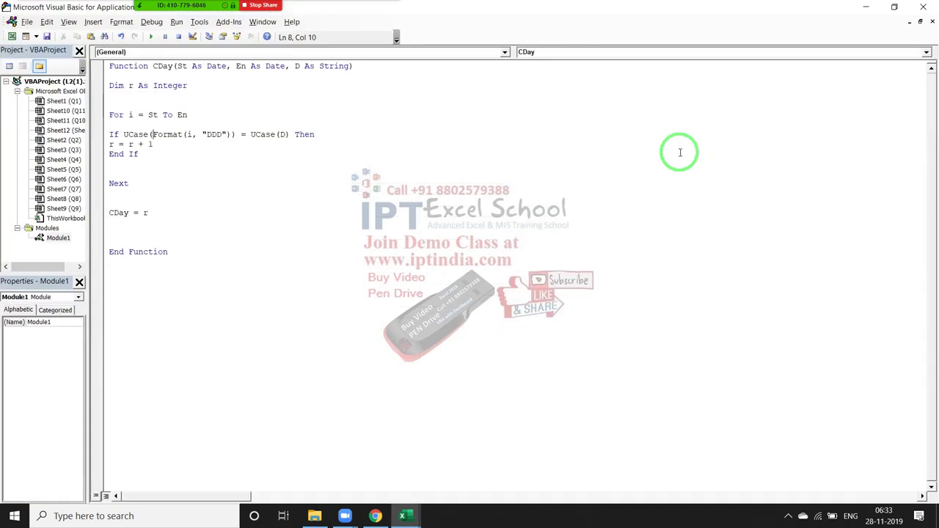
{"action": "key", "text": "shift+Left"}
{"action": "key", "text": "shift+Left"}
{"action": "key", "text": "shift+Left"}
{"action": "key", "text": "alt+Tab"}
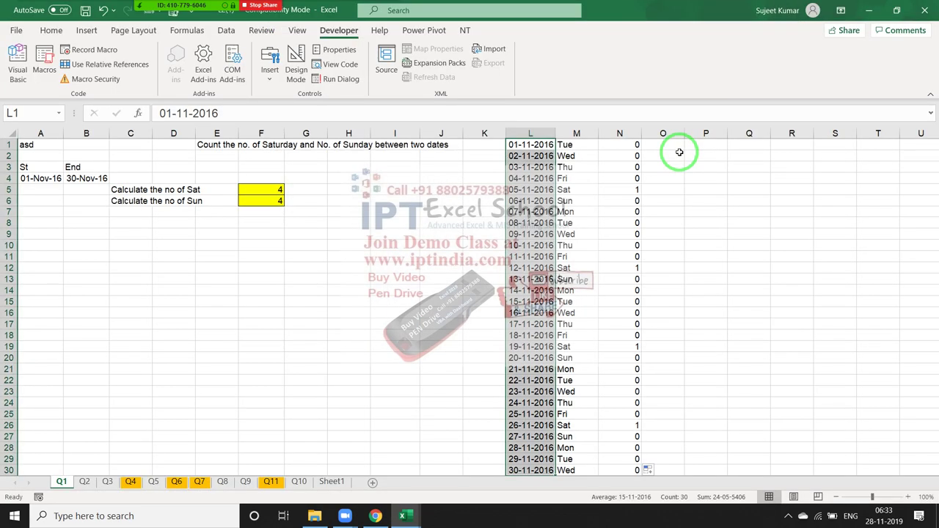
On sheet Q2, enter 1-11 in A3 so it holds 01-Nov.
{"action": "left_click", "coordinate": [84, 482]}
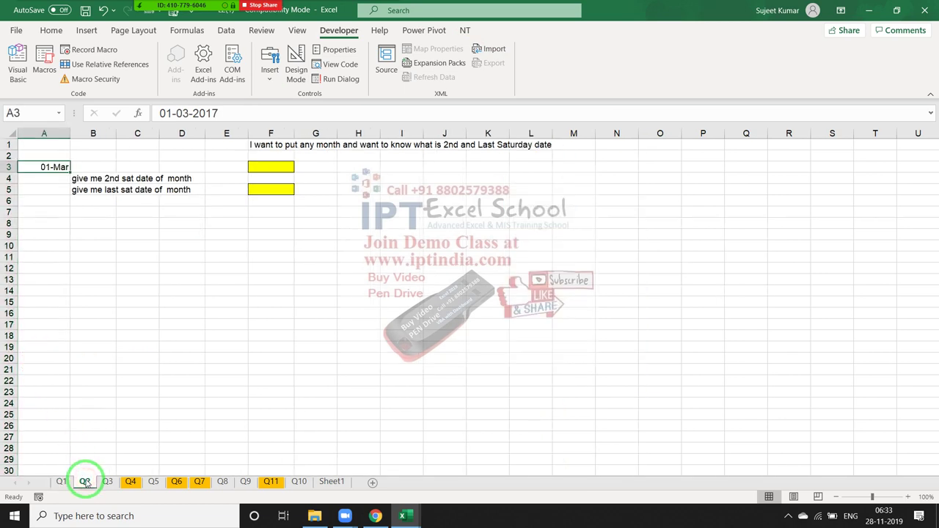
{"action": "left_click", "coordinate": [87, 300]}
{"action": "left_click", "coordinate": [36, 167]}
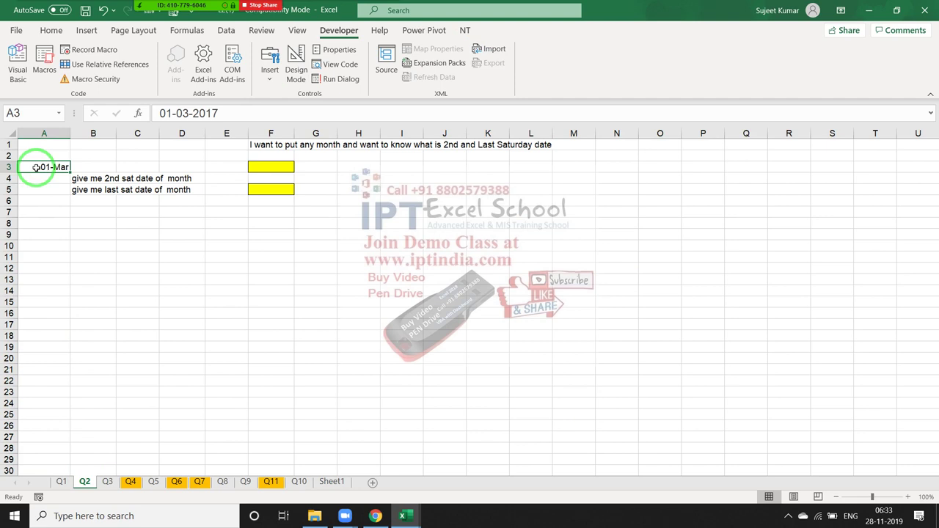
{"action": "type", "text": "1"}
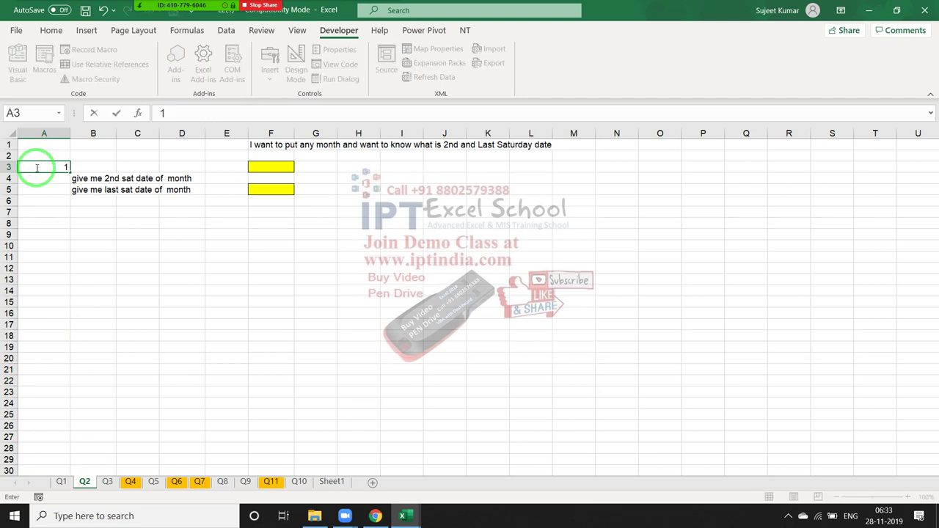
{"action": "type", "text": "-11"}
{"action": "key", "text": "Return"}
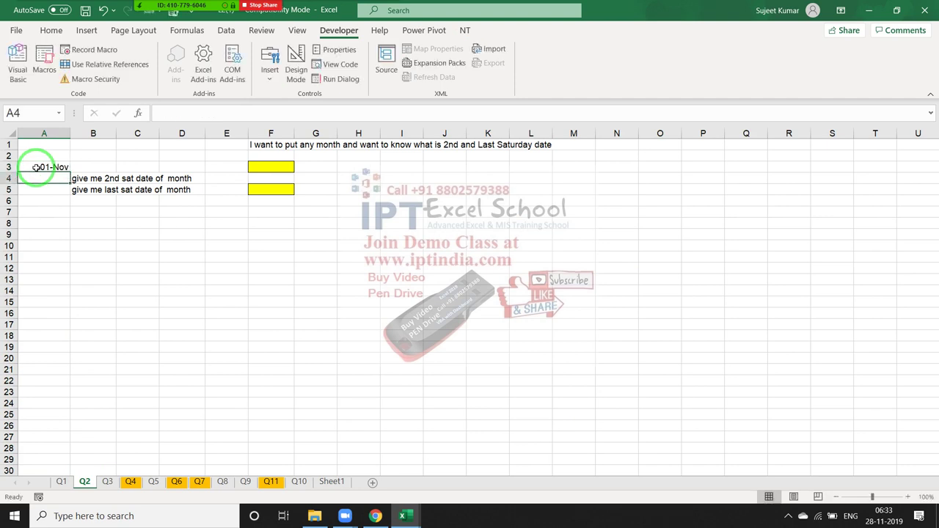
{"action": "left_click", "coordinate": [36, 168]}
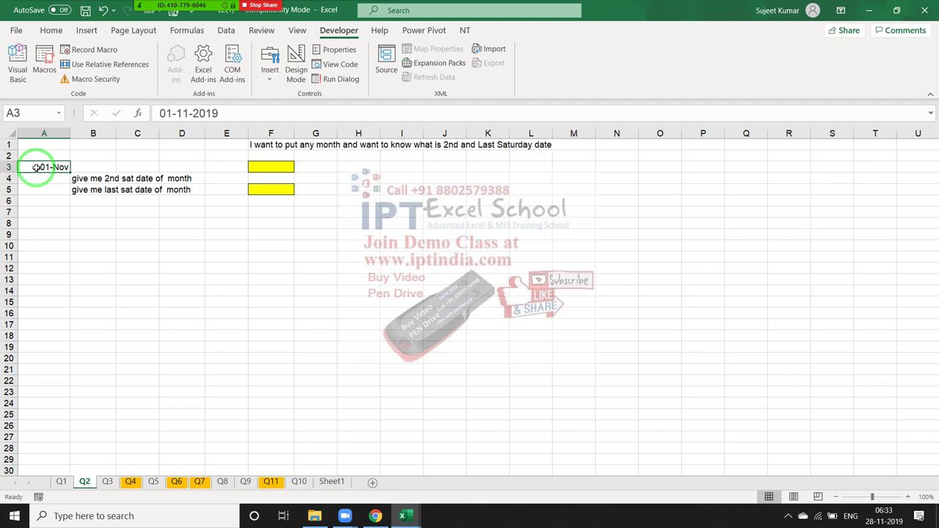
Check answer cells F3 to F5, then bring up the CDay code in the VBA editor.
{"action": "key", "text": "Right"}
{"action": "key", "text": "Right"}
{"action": "key", "text": "Right"}
{"action": "key", "text": "Right"}
{"action": "key", "text": "Right"}
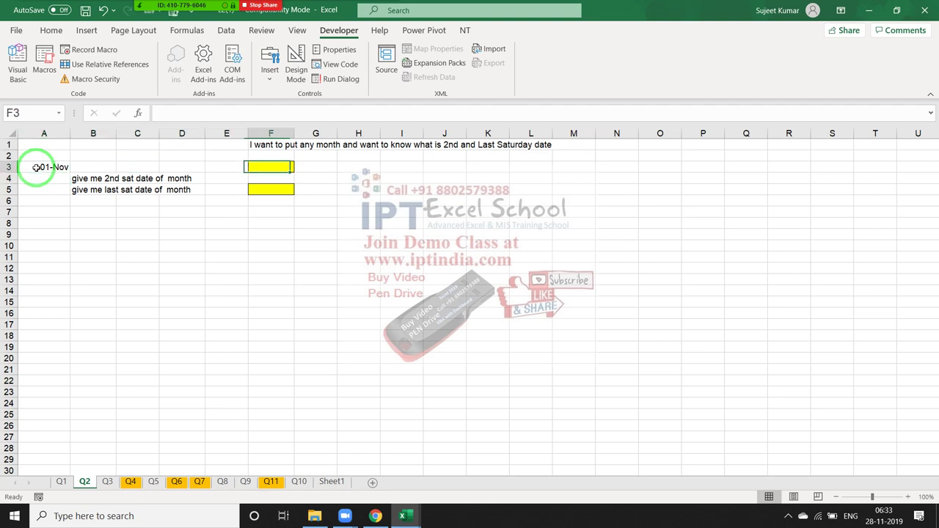
{"action": "key", "text": "Down"}
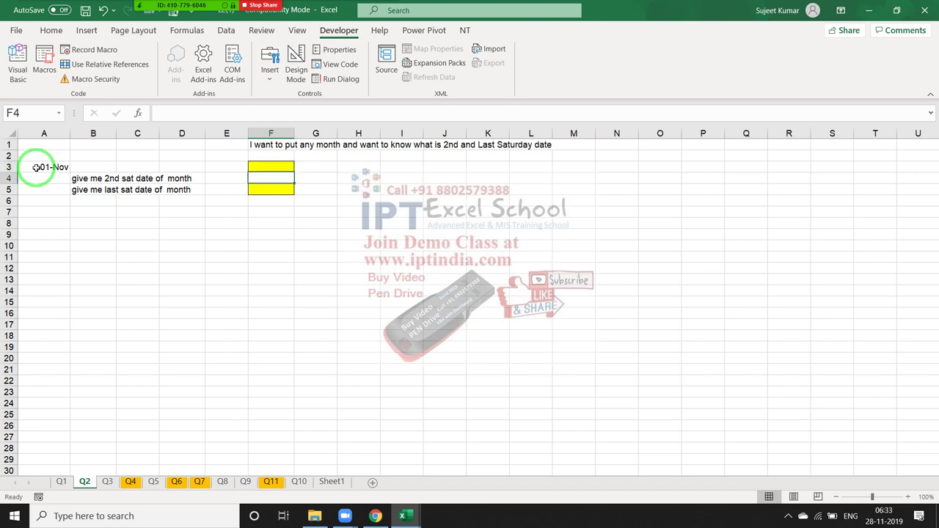
{"action": "key", "text": "Down"}
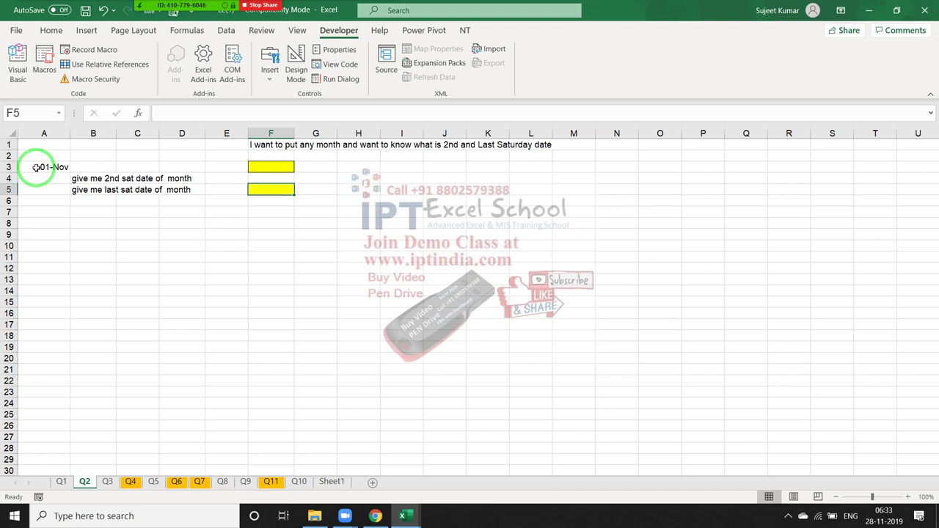
{"action": "key", "text": "Up"}
{"action": "key", "text": "Up"}
{"action": "key", "text": "alt+F11"}
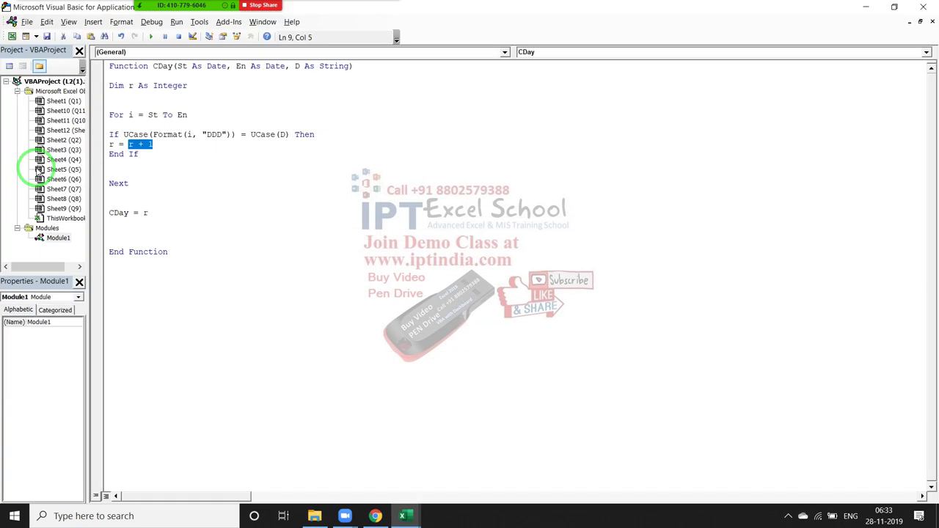
{"action": "key", "text": "alt+F11"}
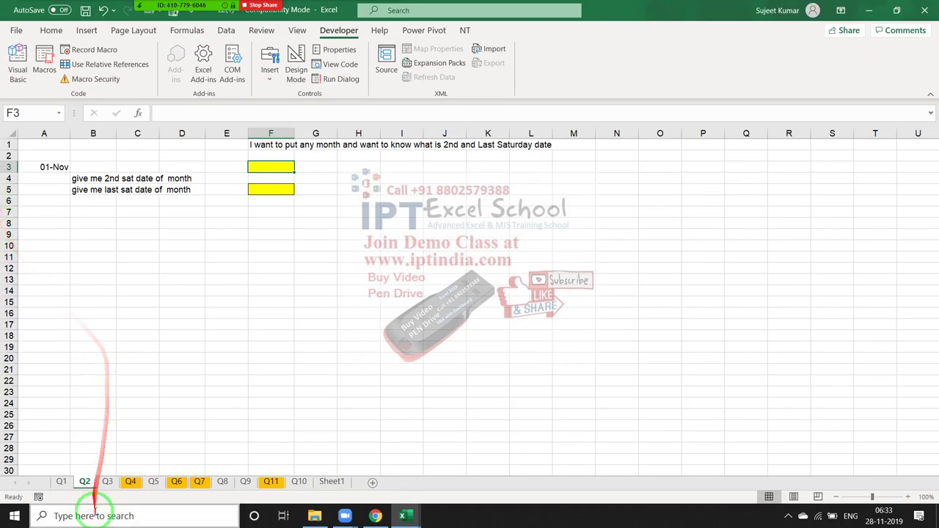
{"action": "left_click", "coordinate": [63, 481]}
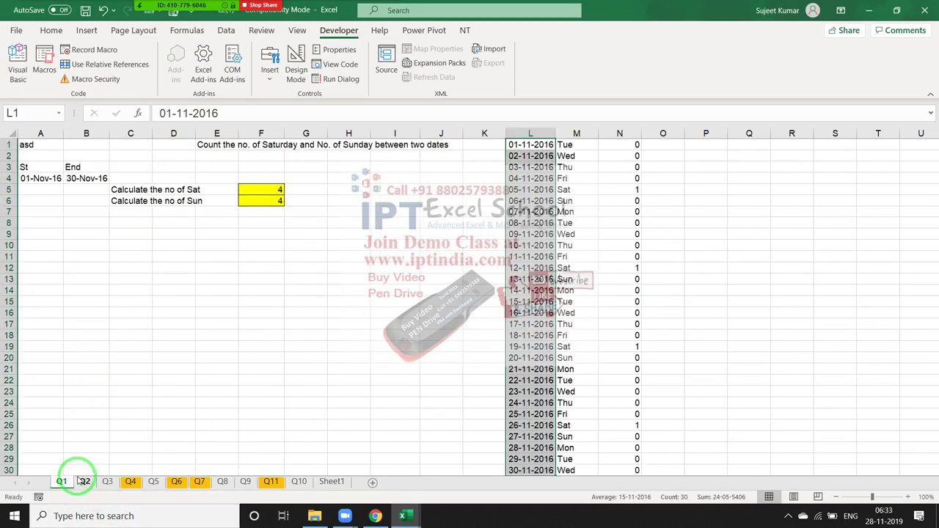
{"action": "left_click", "coordinate": [83, 481]}
{"action": "key", "text": "alt+F11"}
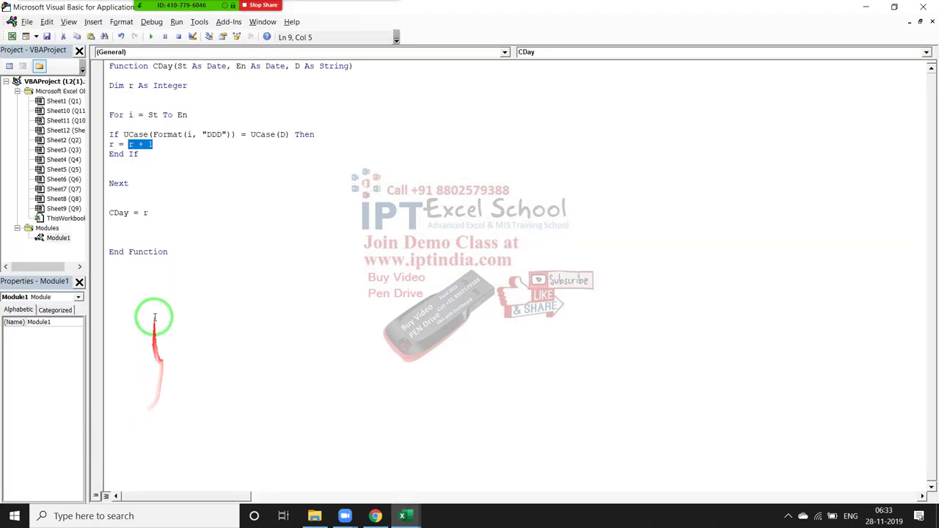
Below CDay, begin the NDate declaration with the st As Date parameter.
{"action": "left_click", "coordinate": [148, 280]}
{"action": "type", "text": "Function NDate(st a"}
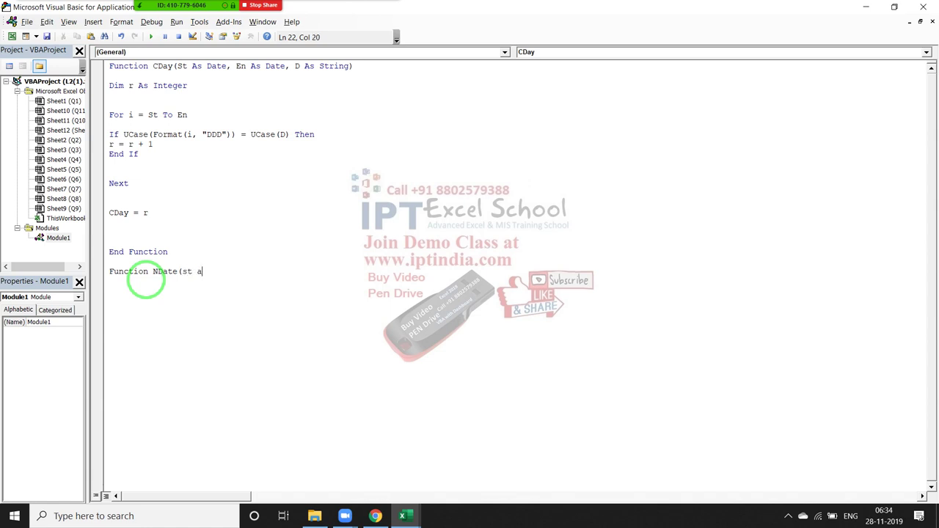
{"action": "type", "text": "s dat"}
{"action": "type", "text": "e"}
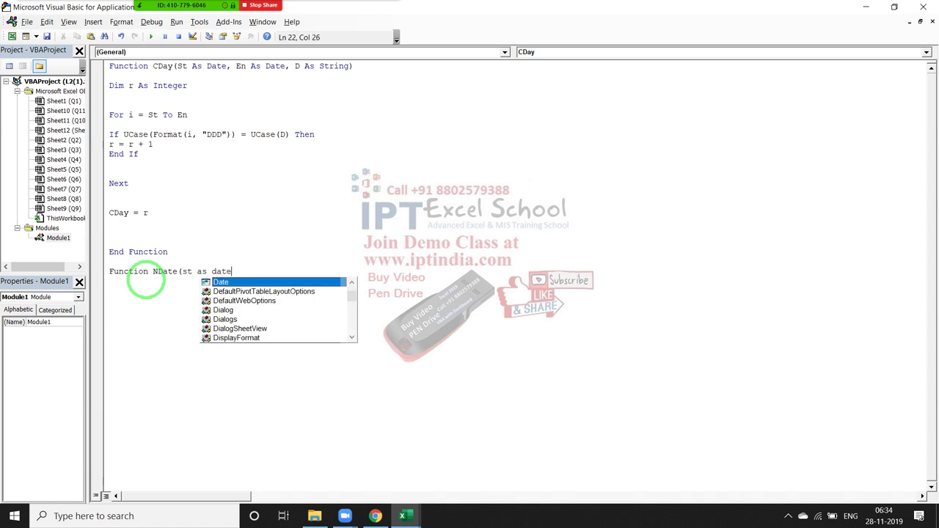
{"action": "key", "text": "Tab"}
{"action": "type", "text": ","}
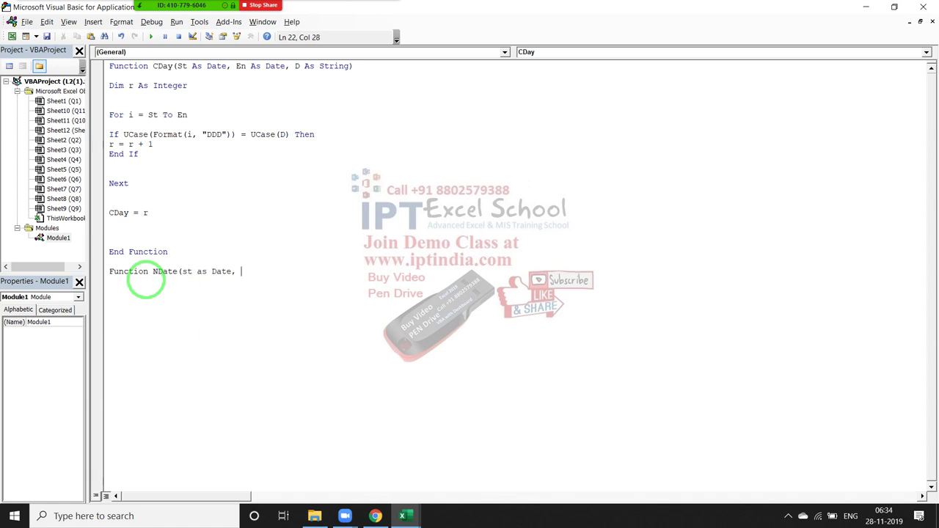
{"action": "key", "text": "BackSpace"}
Add sn As Integer and d As String parameters, close the declaration, and return to Excel.
{"action": "type", "text": "sn"}
{"action": "type", "text": " as i"}
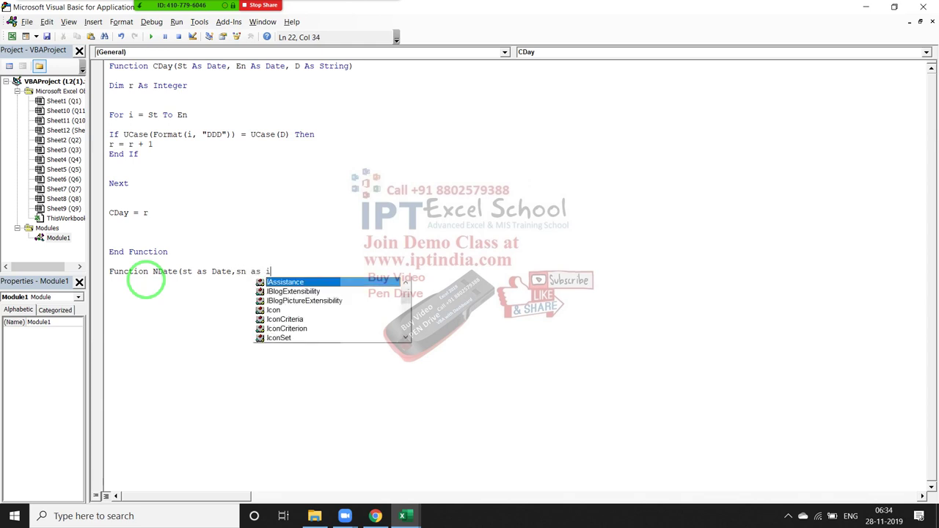
{"action": "type", "text": "ng"}
{"action": "key", "text": "Tab"}
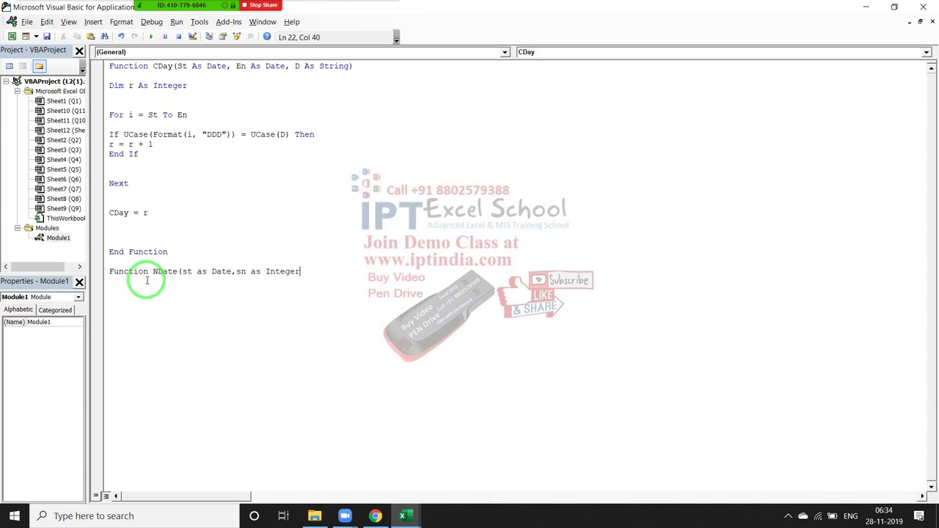
{"action": "type", "text": ",d"}
{"action": "type", "text": " as "}
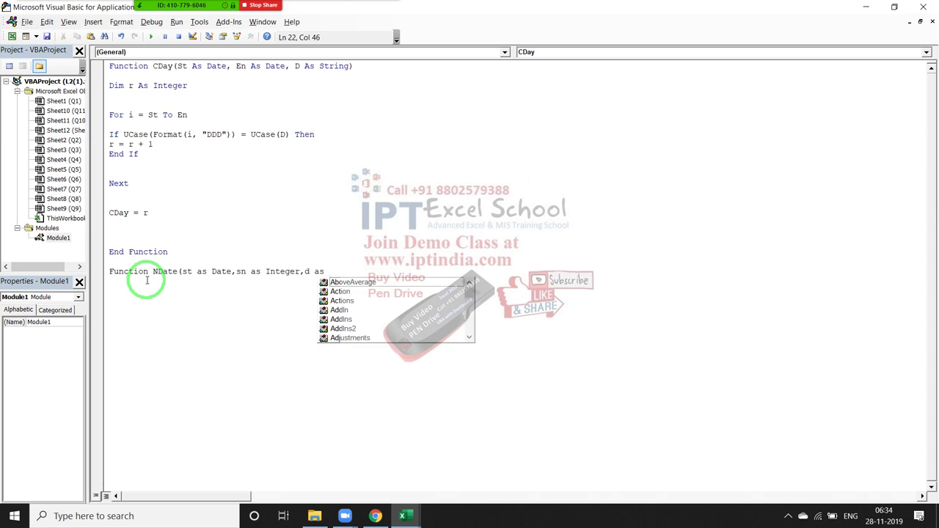
{"action": "type", "text": "str"}
{"action": "key", "text": "Tab"}
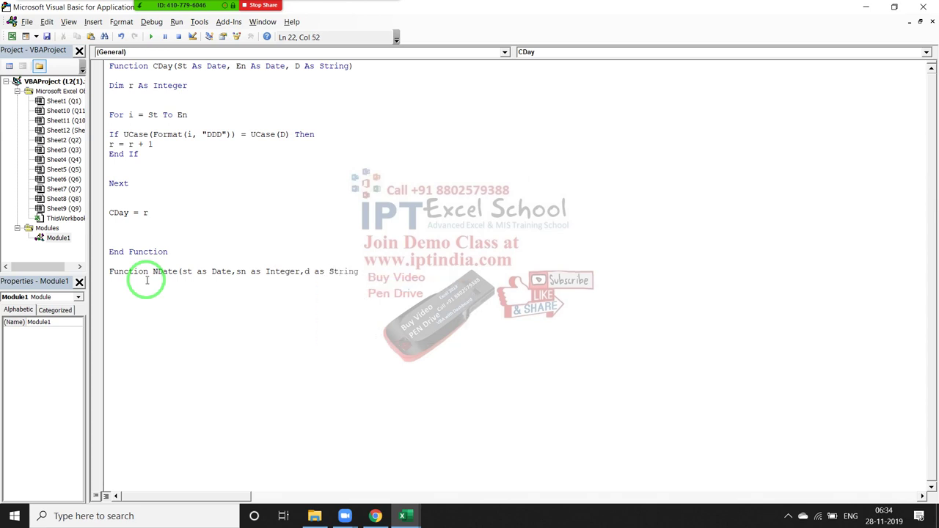
{"action": "type", "text": ")"}
{"action": "key", "text": "Return"}
{"action": "key", "text": "Return"}
{"action": "key", "text": "Return"}
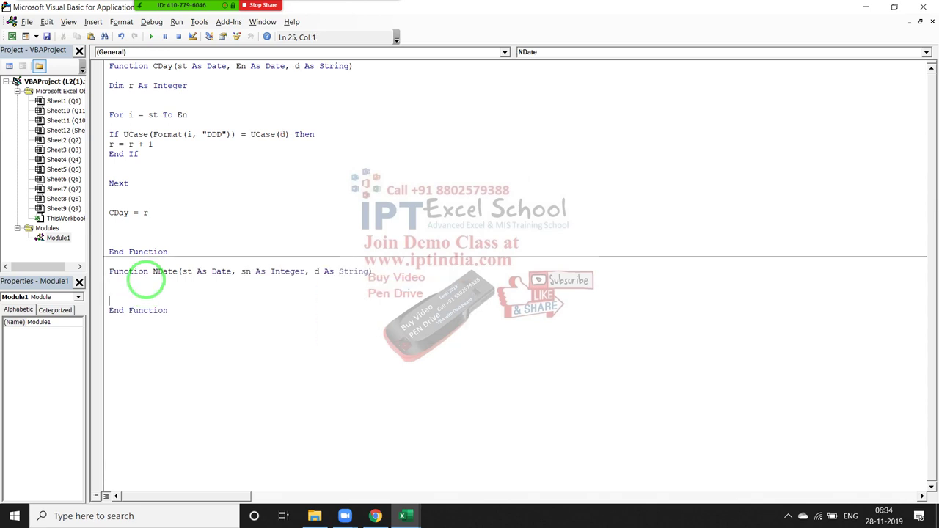
{"action": "key", "text": "Up"}
{"action": "key", "text": "Up"}
{"action": "key", "text": "alt+F11"}
Type =NDate(A3,2,"Sat") into F3 to find November's 2nd Saturday.
{"action": "key", "text": "Down"}
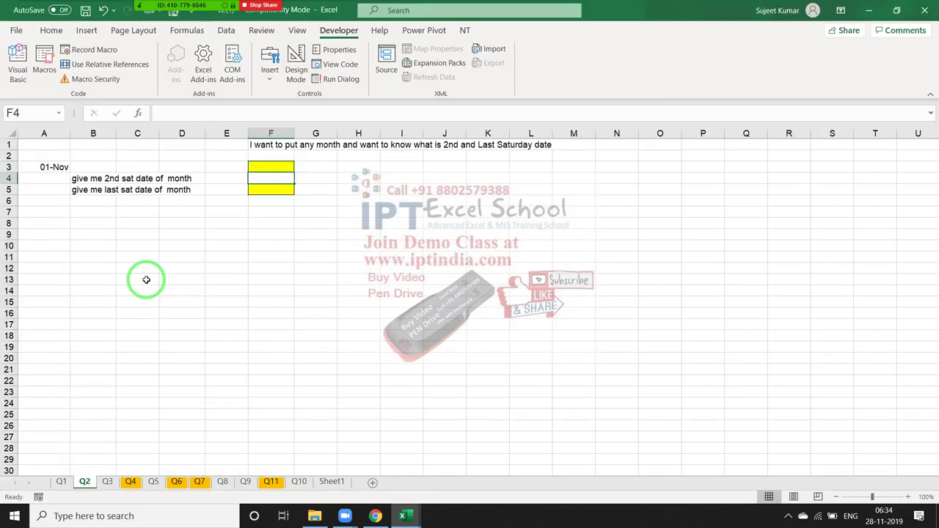
{"action": "key", "text": "Up"}
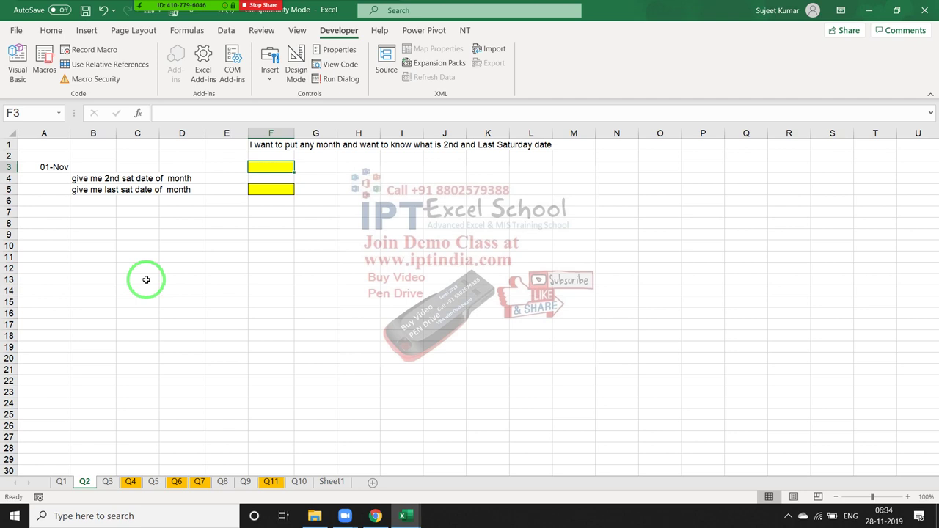
{"action": "type", "text": "="}
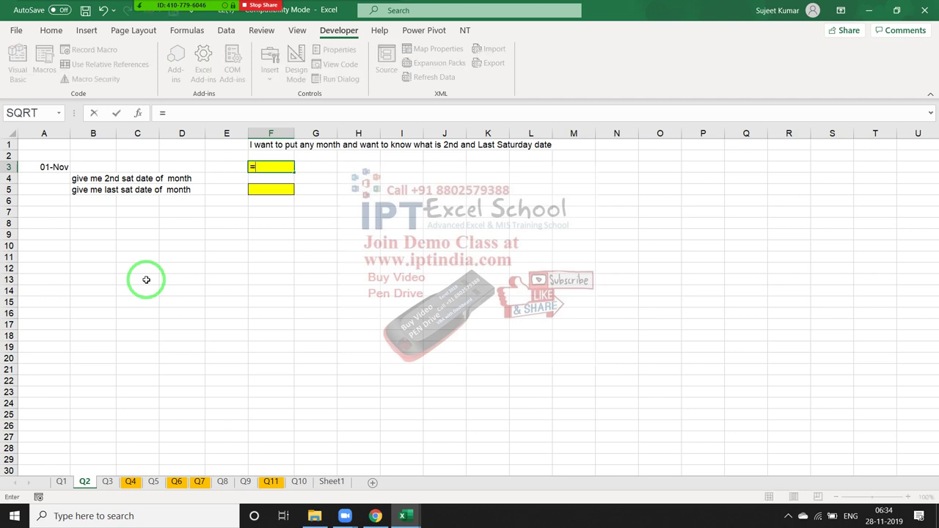
{"action": "type", "text": "Nd"}
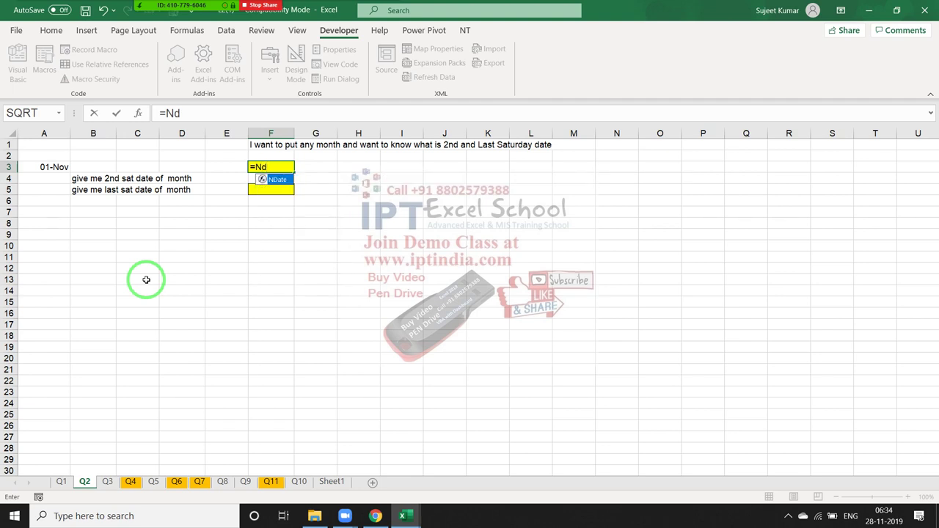
{"action": "key", "text": "Tab"}
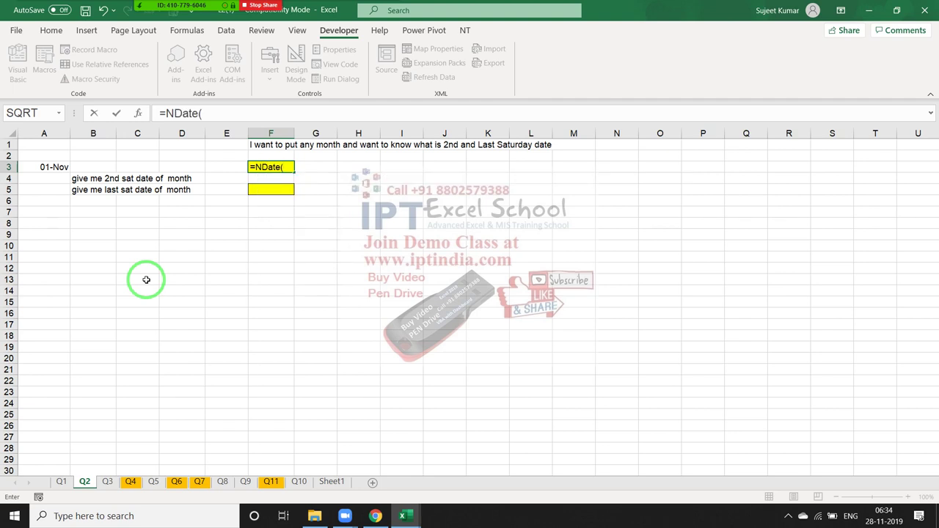
{"action": "key", "text": "Left"}
{"action": "key", "text": "Left"}
{"action": "key", "text": "Left"}
{"action": "key", "text": "Left"}
{"action": "key", "text": "Left"}
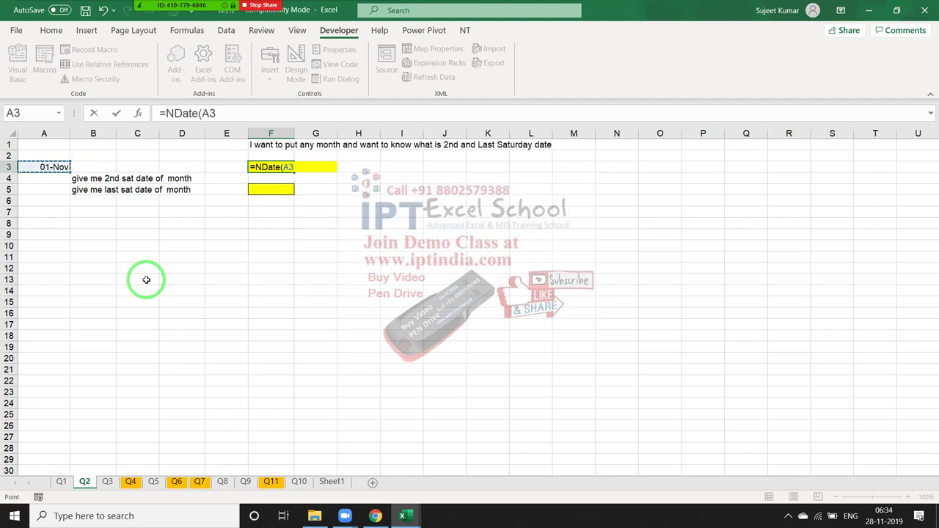
{"action": "type", "text": ",2"}
{"action": "type", "text": ",\"S"}
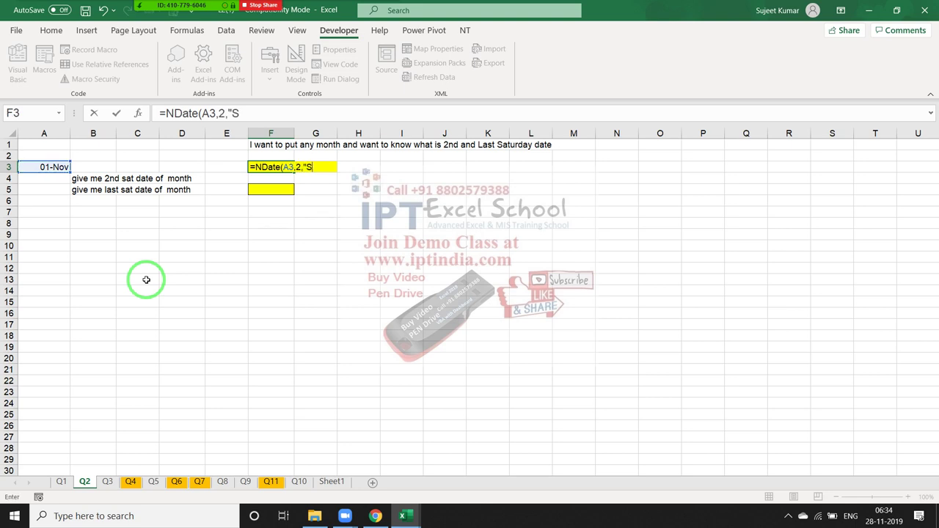
{"action": "type", "text": "A"}
{"action": "key", "text": "BackSpace"}
{"action": "type", "text": "a"}
{"action": "type", "text": "t\""}
{"action": "type", "text": ")"}
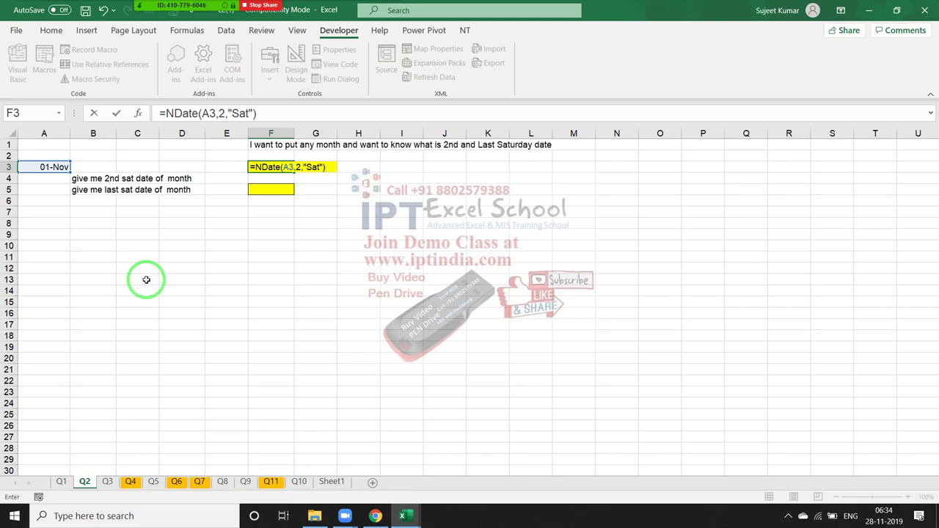
Commit =NDate(A3,2,"Sat") in F3, which shows 00-Jan-00, and switch to the NDate code.
{"action": "key", "text": "Return"}
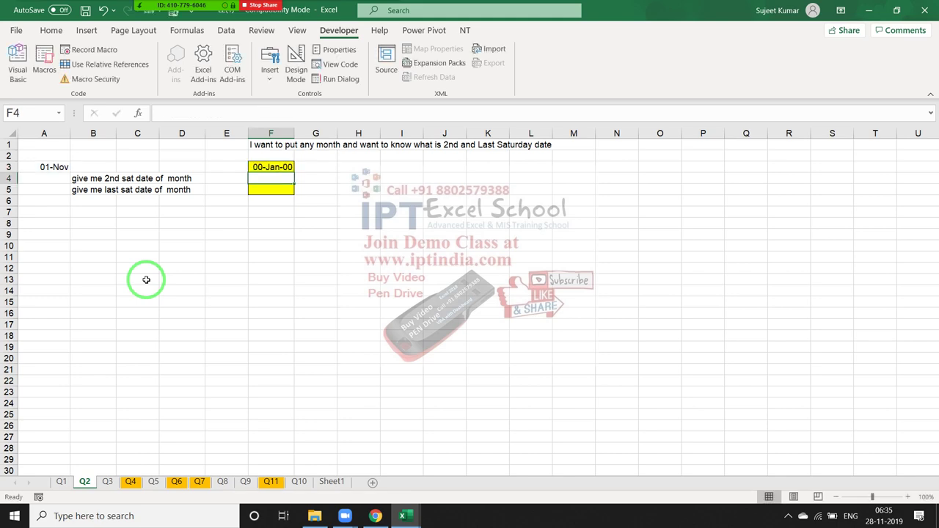
{"action": "key", "text": "Up"}
{"action": "key", "text": "alt+F11"}
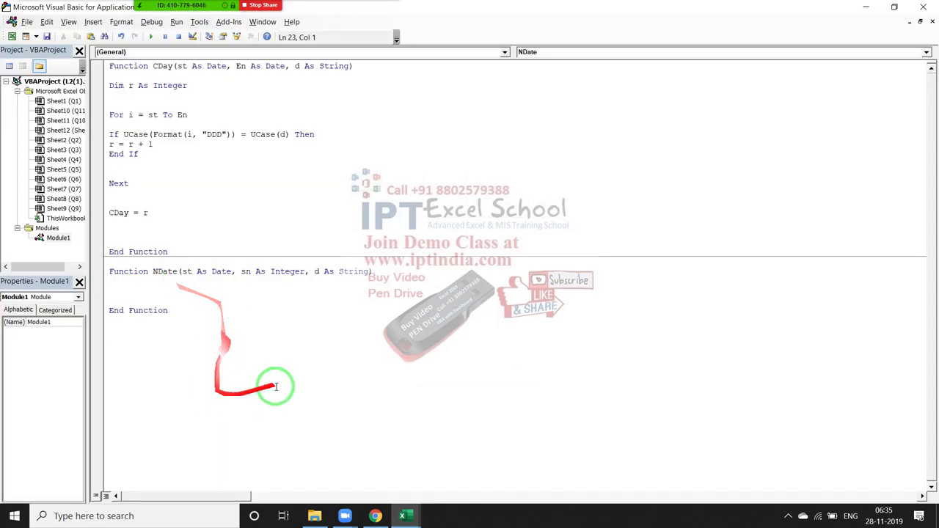
Highlight NDate's st, sn and d parameters in turn to explain them.
{"action": "left_click", "coordinate": [191, 271]}
{"action": "double_click", "coordinate": [187, 271]}
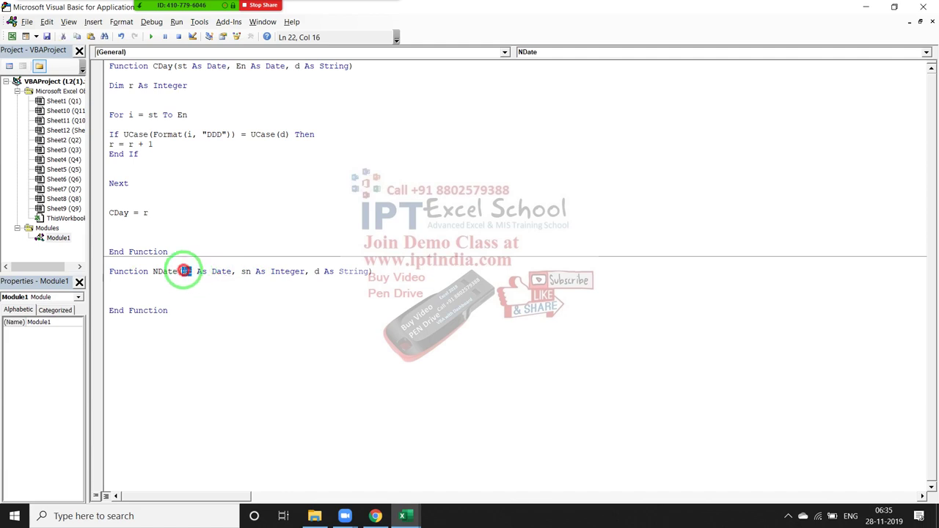
{"action": "key", "text": "alt+F11"}
{"action": "key", "text": "alt+F11"}
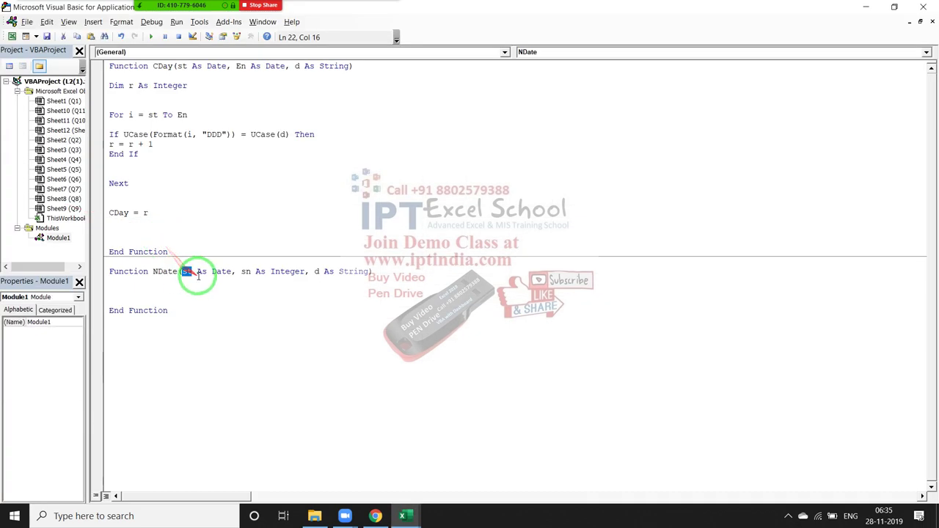
{"action": "double_click", "coordinate": [245, 271]}
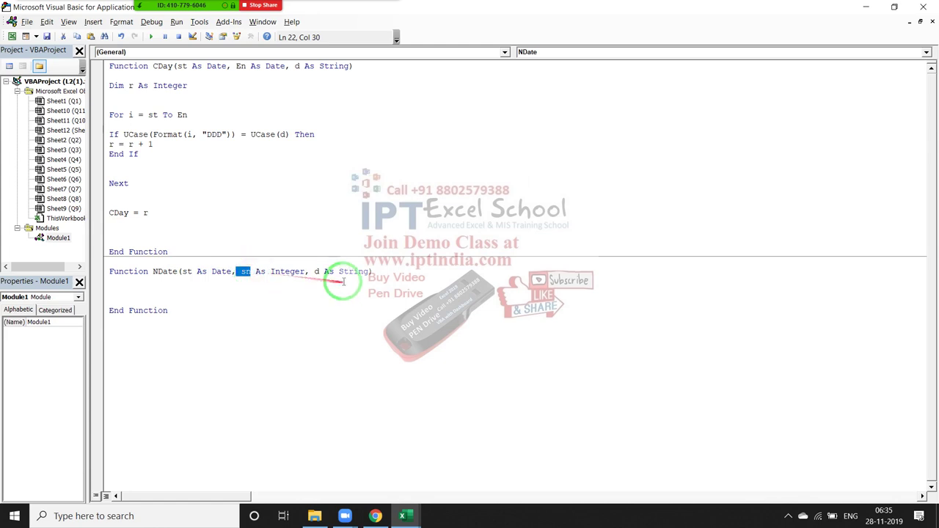
{"action": "double_click", "coordinate": [315, 272]}
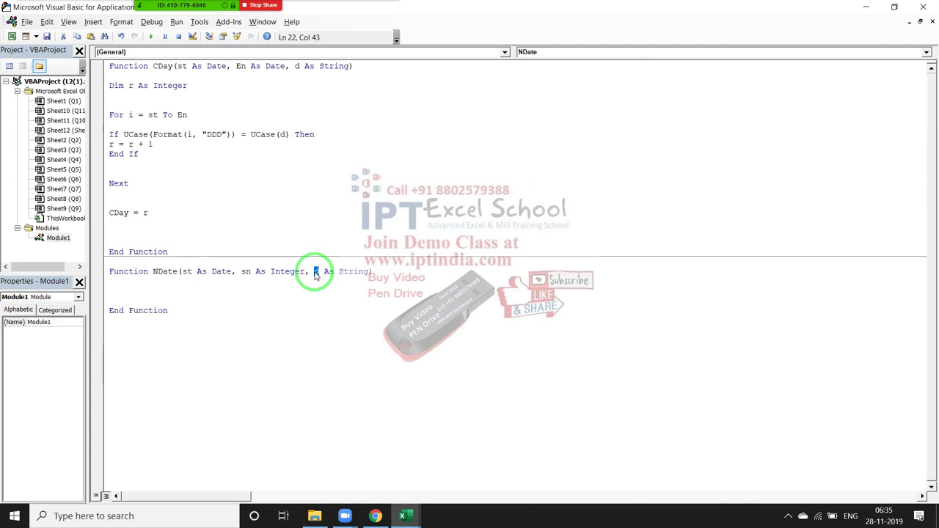
Open blank lines inside the empty NDate body and reselect the sn parameter.
{"action": "left_click", "coordinate": [158, 288]}
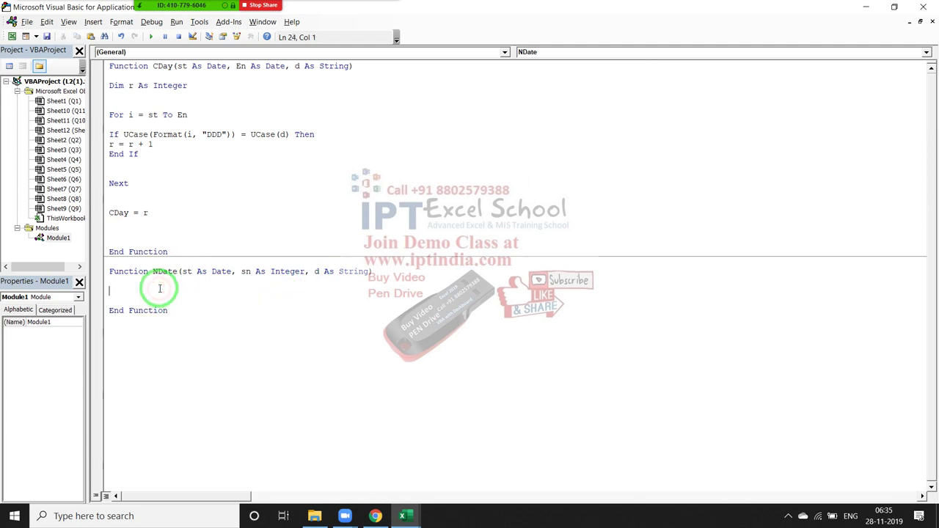
{"action": "key", "text": "Return"}
{"action": "key", "text": "Return"}
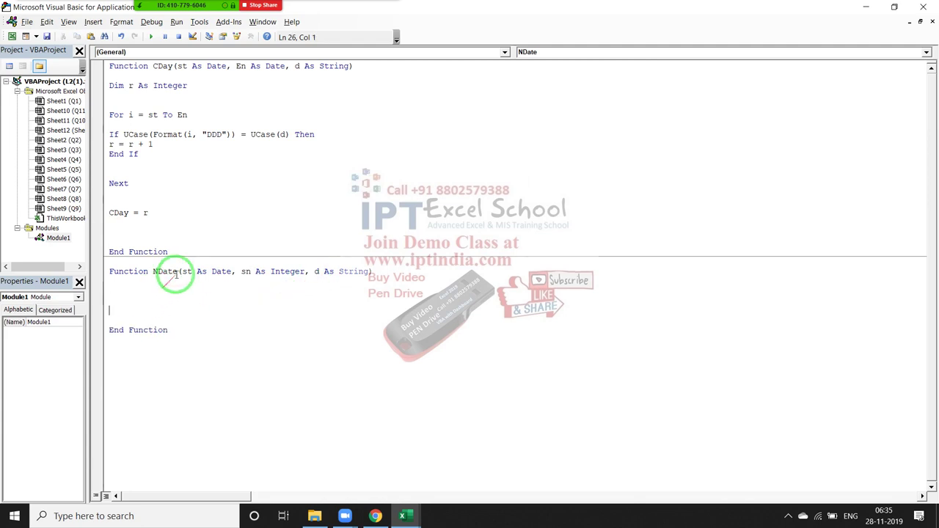
{"action": "left_click_drag", "start_coordinate": [310, 274], "coordinate": [250, 271]}
{"action": "double_click", "coordinate": [246, 272]}
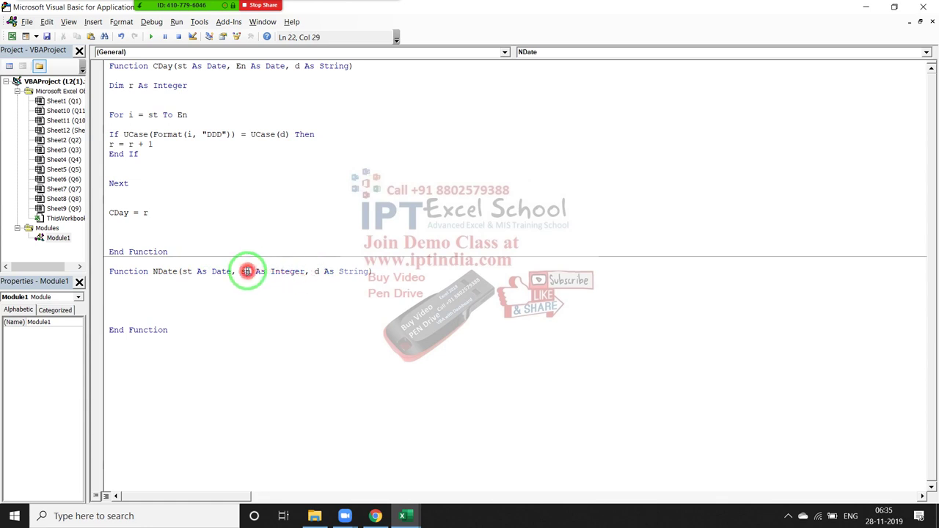
Review the A3, 2 and "Sat" arguments of F3's NDate formula, then return to the code.
{"action": "key", "text": "alt+F11"}
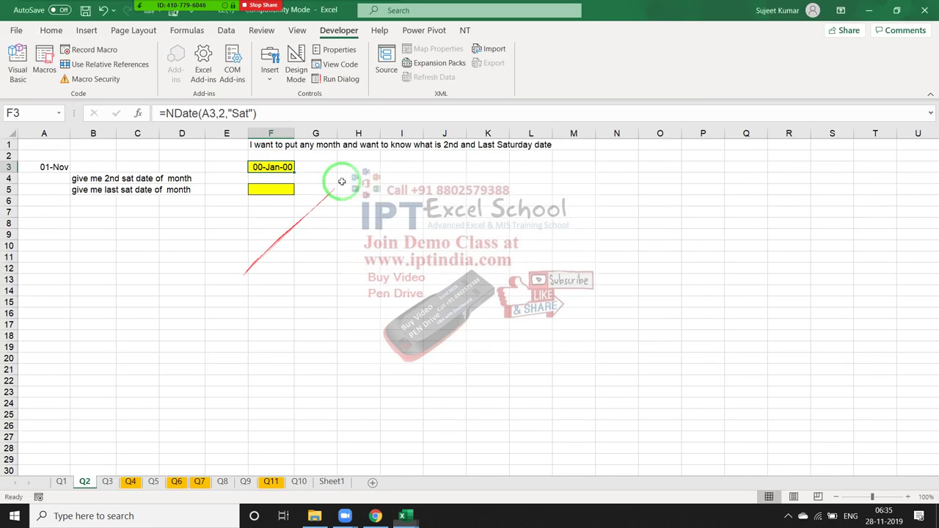
{"action": "left_click", "coordinate": [220, 114]}
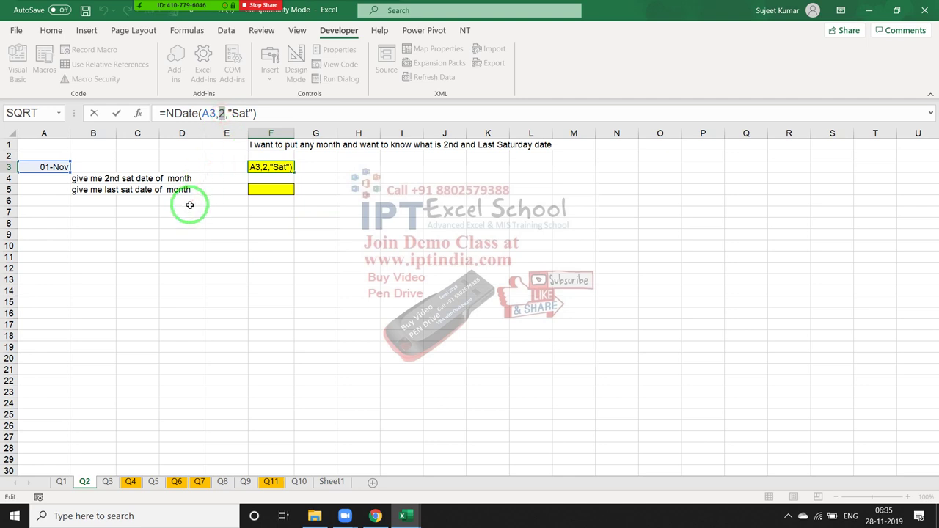
{"action": "key", "text": "Return"}
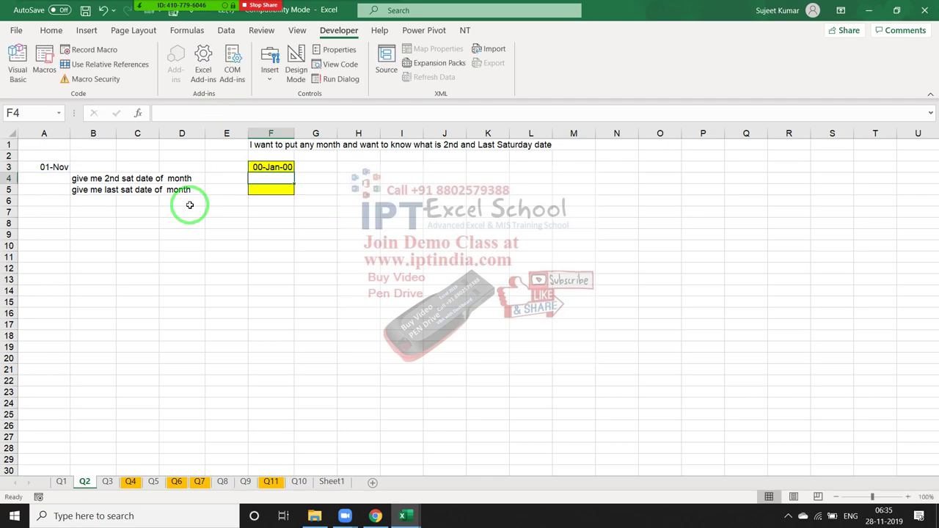
{"action": "key", "text": "alt+F11"}
Add blank lines in the NDate body and highlight the st parameter.
{"action": "left_click", "coordinate": [177, 288]}
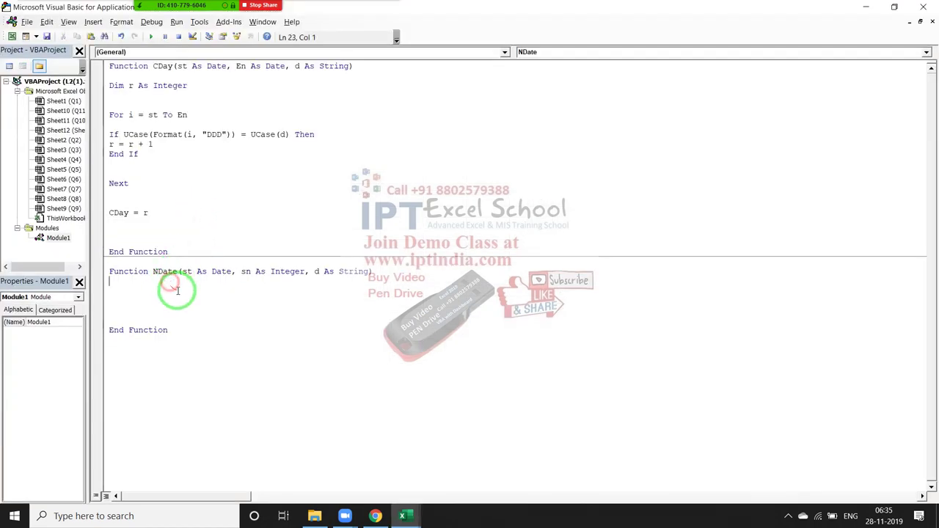
{"action": "key", "text": "Return"}
{"action": "key", "text": "Return"}
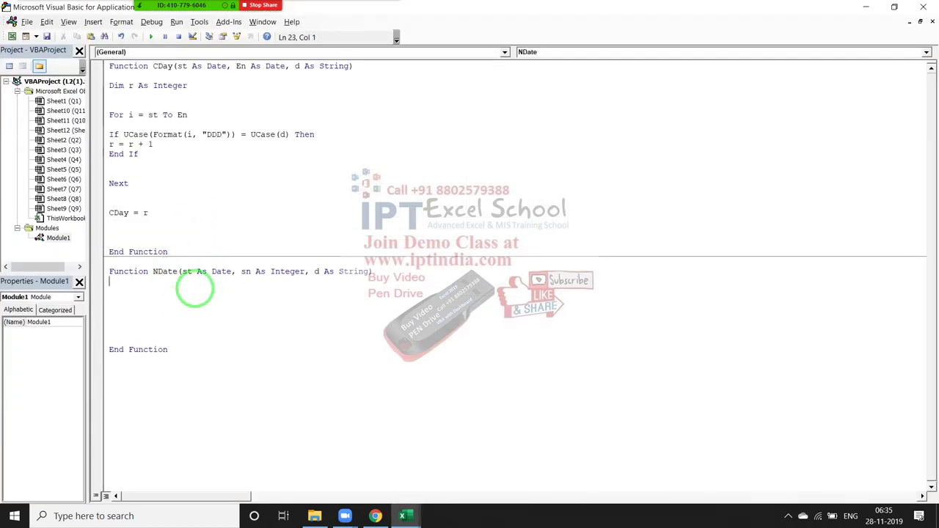
{"action": "key", "text": "Right"}
{"action": "key", "text": "Right"}
{"action": "key", "text": "Right"}
{"action": "key", "text": "Right"}
{"action": "key", "text": "Right"}
{"action": "key", "text": "Right"}
{"action": "key", "text": "shift+Right"}
{"action": "key", "text": "shift+Right"}
{"action": "key", "text": "Down"}
{"action": "key", "text": "Down"}
{"action": "key", "text": "Down"}
Write the loop header For i = st To Application.WorksheetFunction.EoMonth(NDate, 0).
{"action": "type", "text": "f"}
{"action": "type", "text": "or "}
{"action": "type", "text": "s"}
{"action": "type", "text": "t"}
{"action": "key", "text": "BackSpace"}
{"action": "key", "text": "BackSpace"}
{"action": "key", "text": "BackSpace"}
{"action": "type", "text": "i="}
{"action": "type", "text": "st to"}
{"action": "type", "text": "eomon"}
{"action": "type", "text": "th("}
{"action": "key", "text": "BackSpace"}
{"action": "key", "text": "BackSpace"}
{"action": "key", "text": "BackSpace"}
{"action": "key", "text": "BackSpace"}
{"action": "key", "text": "BackSpace"}
{"action": "key", "text": "BackSpace"}
{"action": "key", "text": "BackSpace"}
{"action": "key", "text": "BackSpace"}
{"action": "type", "text": "a"}
{"action": "type", "text": "pplicatio"}
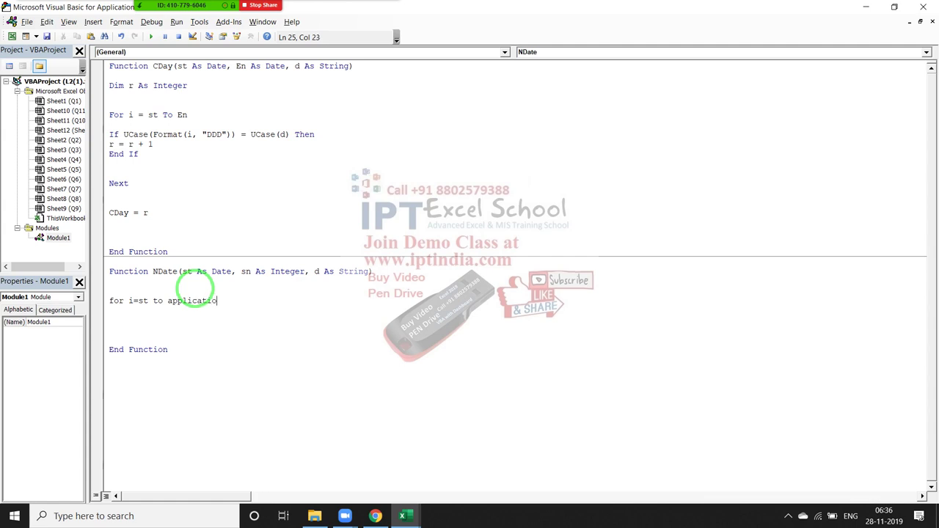
{"action": "type", "text": "n.w"}
{"action": "key", "text": "Down"}
{"action": "key", "text": "Down"}
{"action": "key", "text": "Down"}
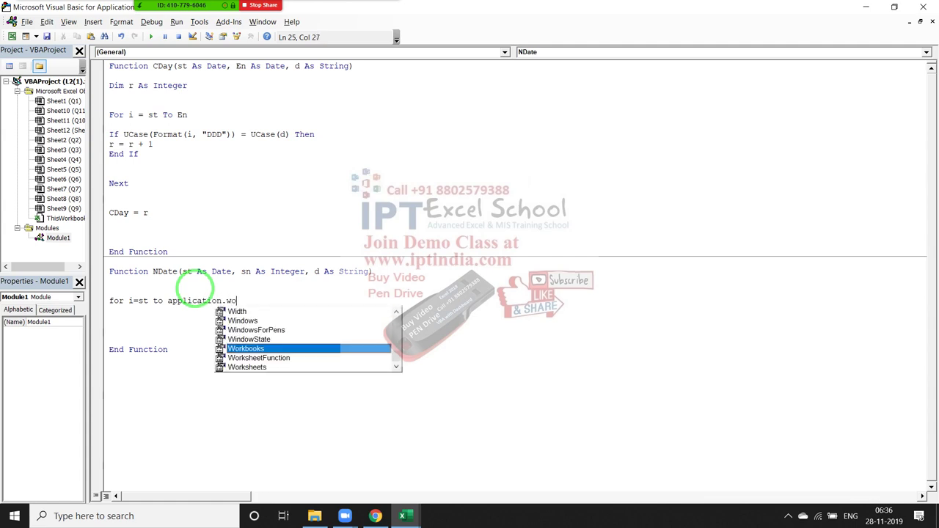
{"action": "key", "text": "Down"}
{"action": "key", "text": "Tab"}
{"action": "type", "text": "."}
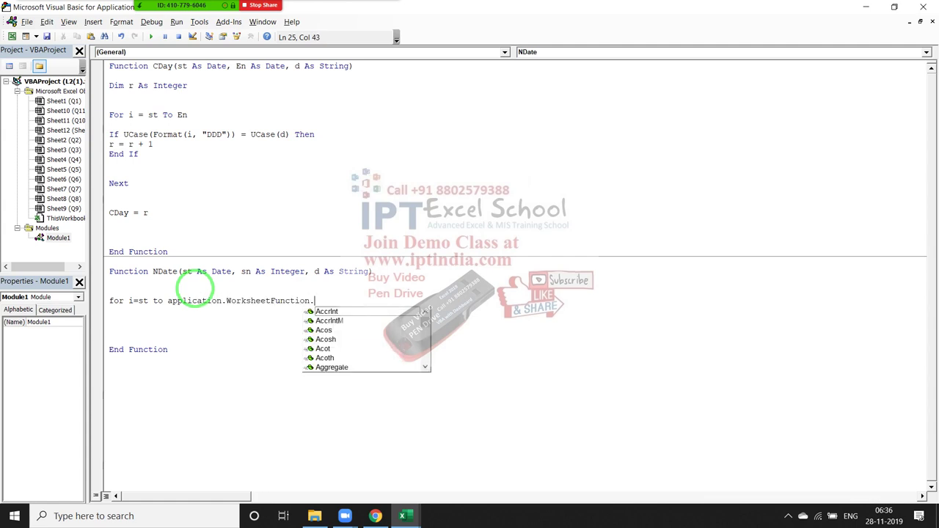
{"action": "type", "text": "e"}
{"action": "key", "text": "Down"}
{"action": "key", "text": "Down"}
{"action": "key", "text": "Down"}
{"action": "key", "text": "Tab"}
{"action": "type", "text": "("}
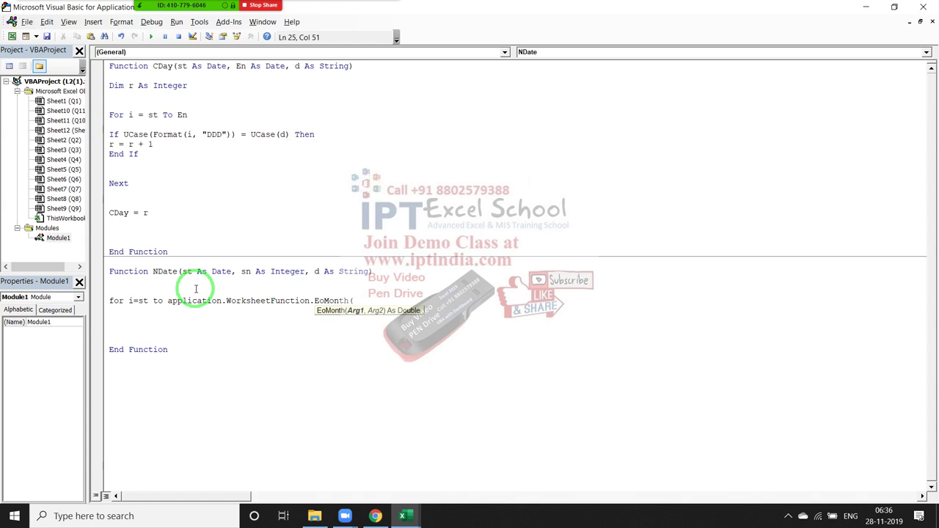
{"action": "type", "text": "Ndate"}
{"action": "type", "text": ",0)"}
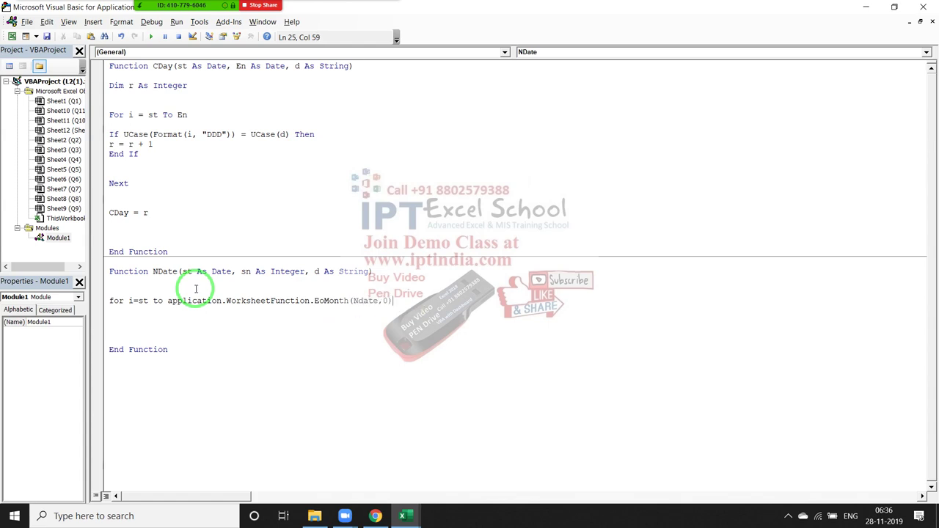
Close the loop with Next i and open blank lines inside and above it.
{"action": "key", "text": "Return"}
{"action": "key", "text": "Return"}
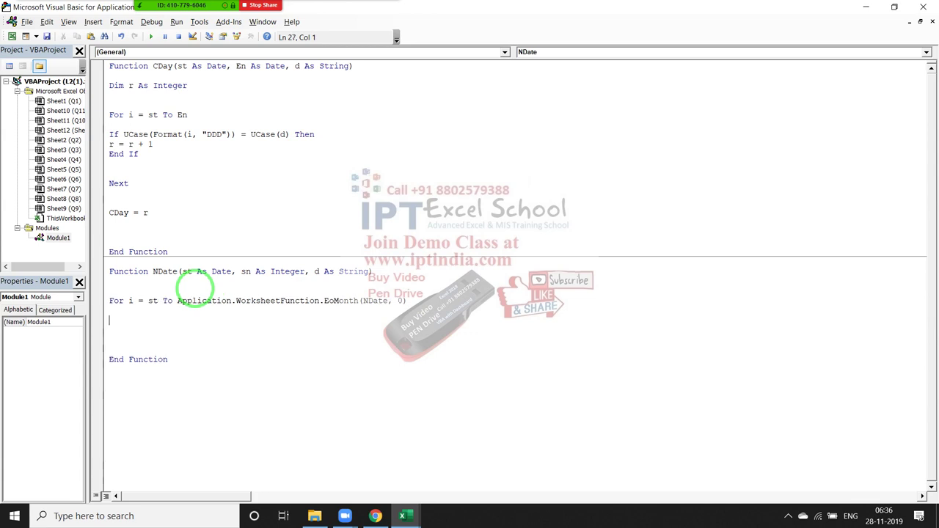
{"action": "key", "text": "Return"}
{"action": "key", "text": "Return"}
{"action": "key", "text": "Return"}
{"action": "type", "text": "next "}
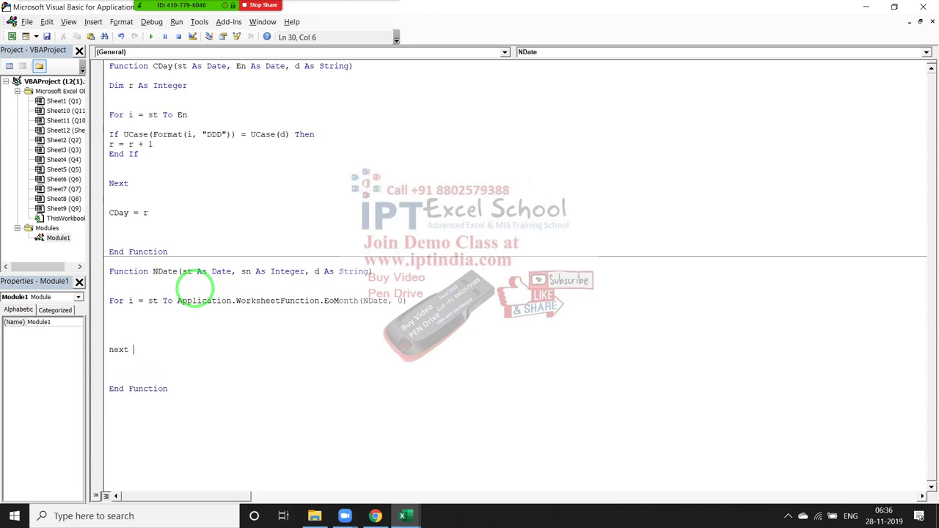
{"action": "type", "text": "i"}
{"action": "key", "text": "Home"}
{"action": "key", "text": "Return"}
{"action": "key", "text": "Return"}
{"action": "key", "text": "Return"}
{"action": "key", "text": "Up"}
{"action": "key", "text": "Up"}
{"action": "key", "text": "Up"}
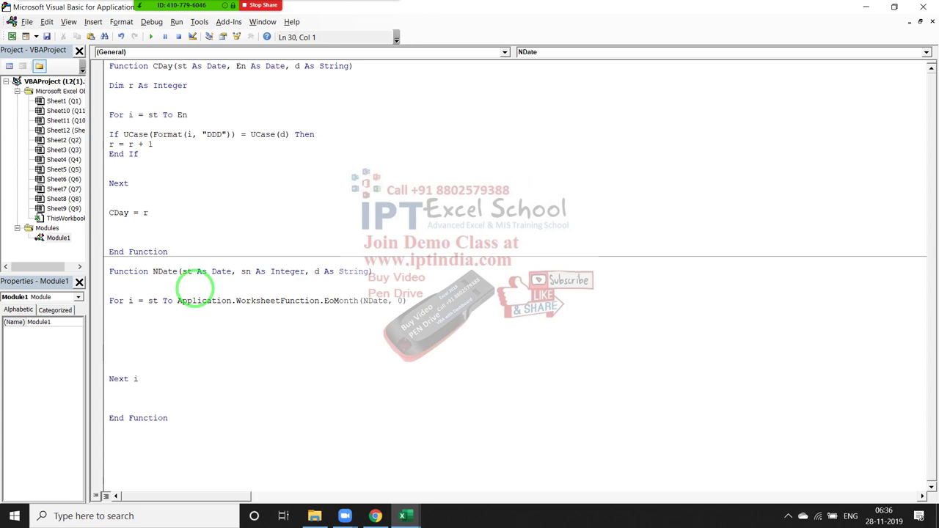
{"action": "key", "text": "Up"}
{"action": "key", "text": "Up"}
{"action": "key", "text": "Down"}
{"action": "key", "text": "Up"}
{"action": "key", "text": "Up"}
{"action": "key", "text": "Up"}
{"action": "key", "text": "Return"}
{"action": "key", "text": "Up"}
{"action": "key", "text": "Up"}
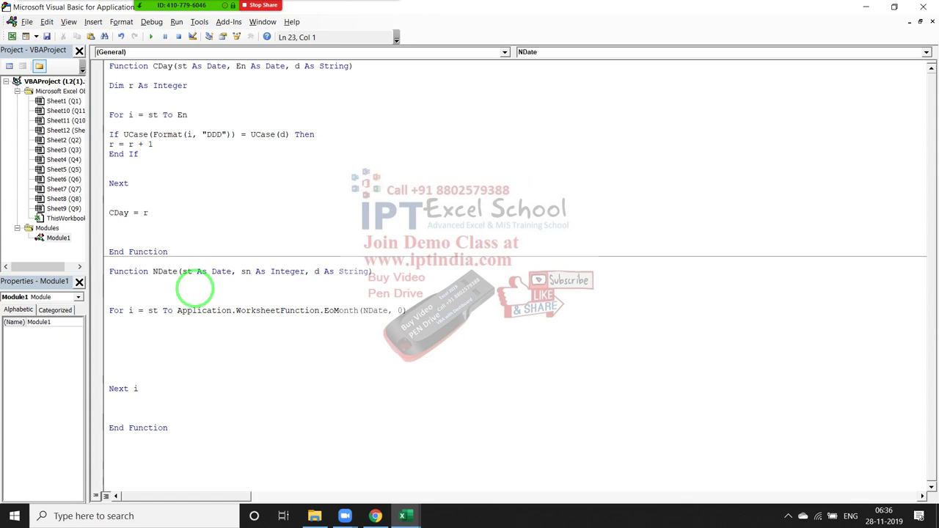
Declare the counter with Dim r As Integer.
{"action": "type", "text": "dim "}
{"action": "type", "text": "r as "}
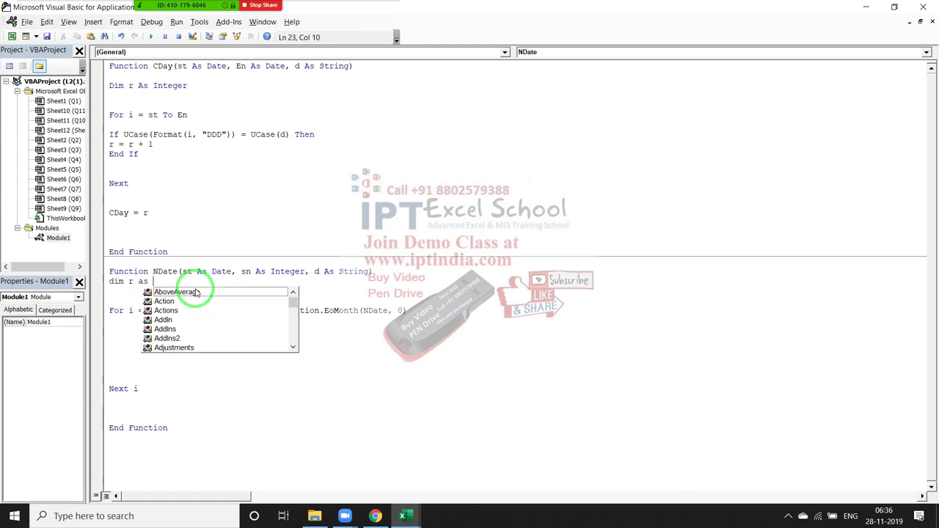
{"action": "type", "text": "in"}
{"action": "key", "text": "Tab"}
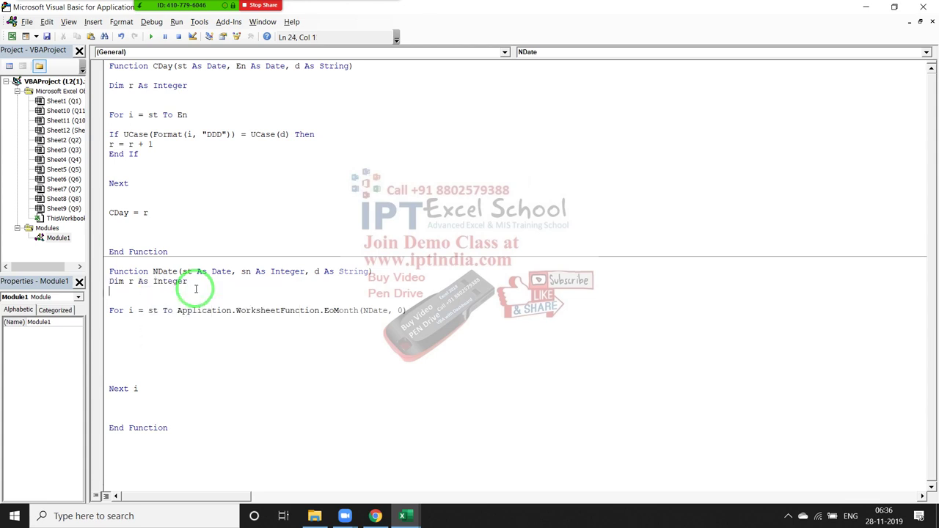
{"action": "key", "text": "Down"}
{"action": "key", "text": "Down"}
{"action": "key", "text": "Down"}
{"action": "key", "text": "Down"}
Add If Format(i, "DDD") = d Then r = r + 1 End If inside the loop.
{"action": "type", "text": "if "}
{"action": "type", "text": "f"}
{"action": "type", "text": "ormat"}
{"action": "type", "text": "e\\"}
{"action": "key", "text": "BackSpace"}
{"action": "key", "text": "BackSpace"}
{"action": "type", "text": "("}
{"action": "type", "text": "i"}
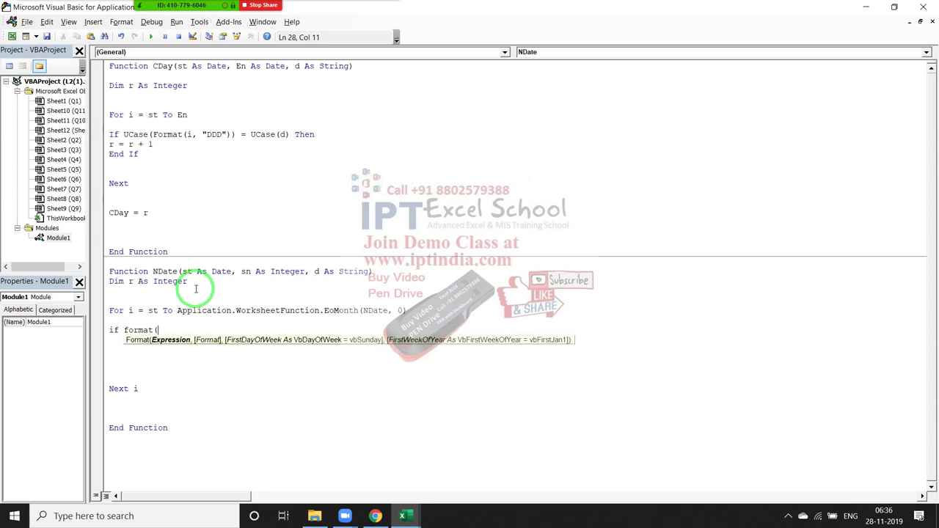
{"action": "type", "text": ",\"DD"}
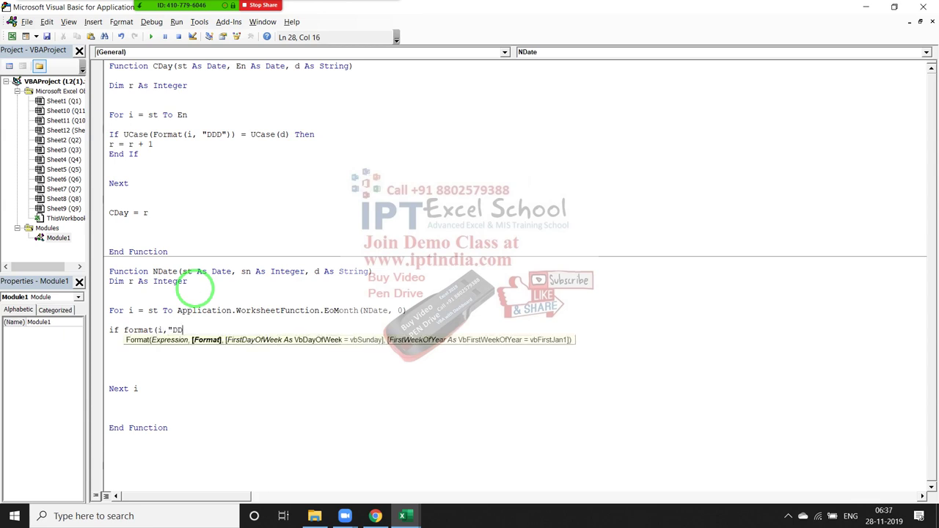
{"action": "type", "text": "D\")"}
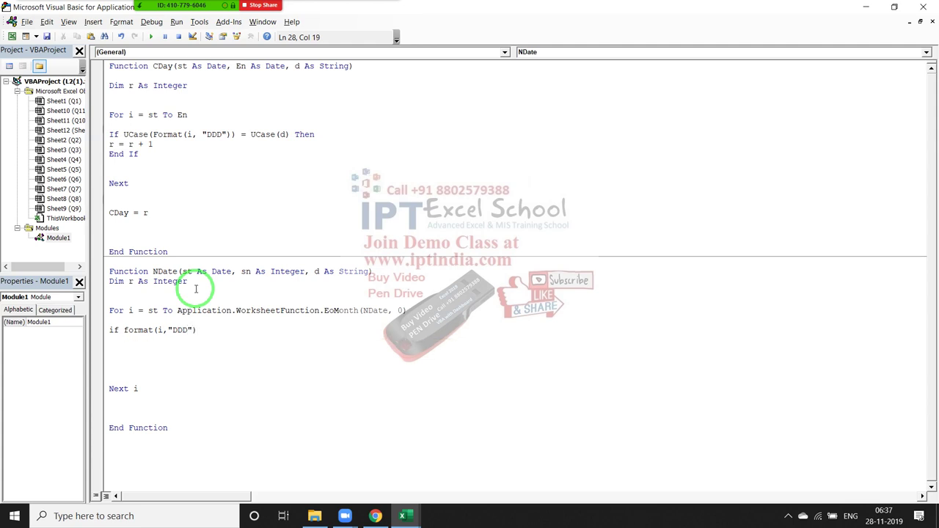
{"action": "type", "text": "="}
{"action": "type", "text": "D The"}
{"action": "type", "text": "n"}
{"action": "key", "text": "Return"}
{"action": "type", "text": "r=r"}
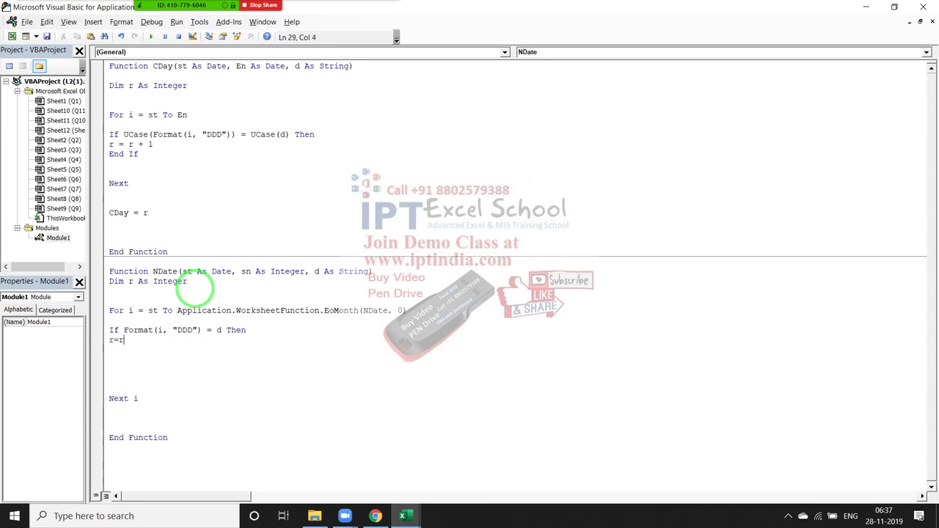
{"action": "type", "text": "+1"}
{"action": "key", "text": "Return"}
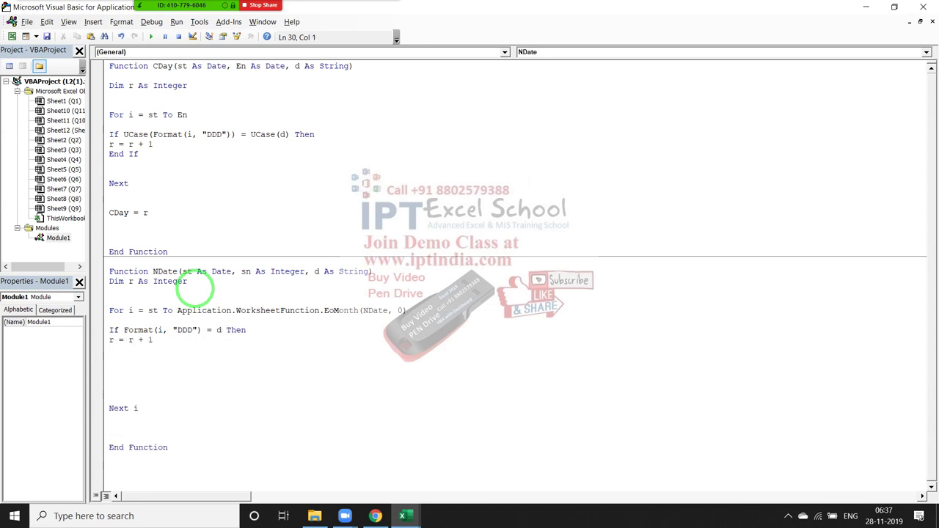
{"action": "type", "text": "end if"}
{"action": "key", "text": "Return"}
Highlight the If Format line and the r = r + 1 line to explain the weekday check.
{"action": "key", "text": "Left"}
{"action": "key", "text": "Up"}
{"action": "key", "text": "Left"}
{"action": "key", "text": "Left"}
{"action": "key", "text": "Left"}
{"action": "key", "text": "shift+Down"}
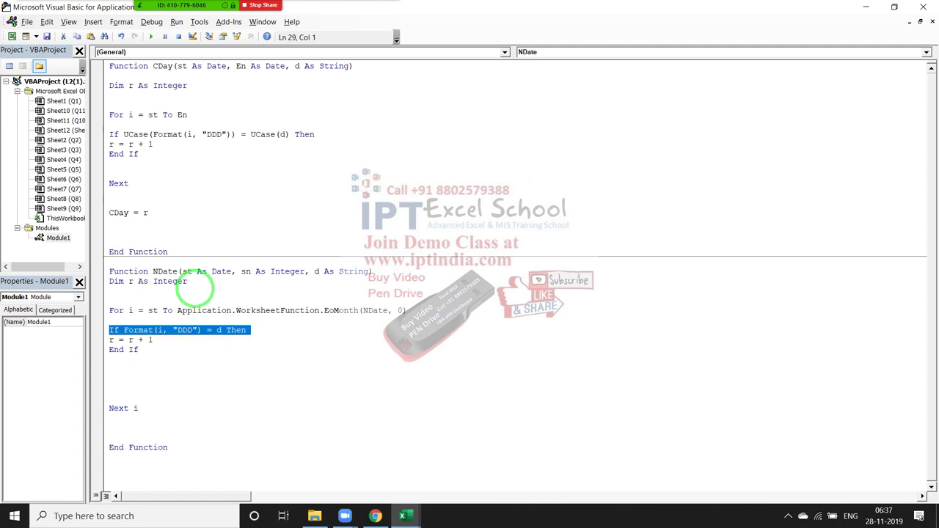
{"action": "key", "text": "shift+Down"}
{"action": "key", "text": "shift+Down"}
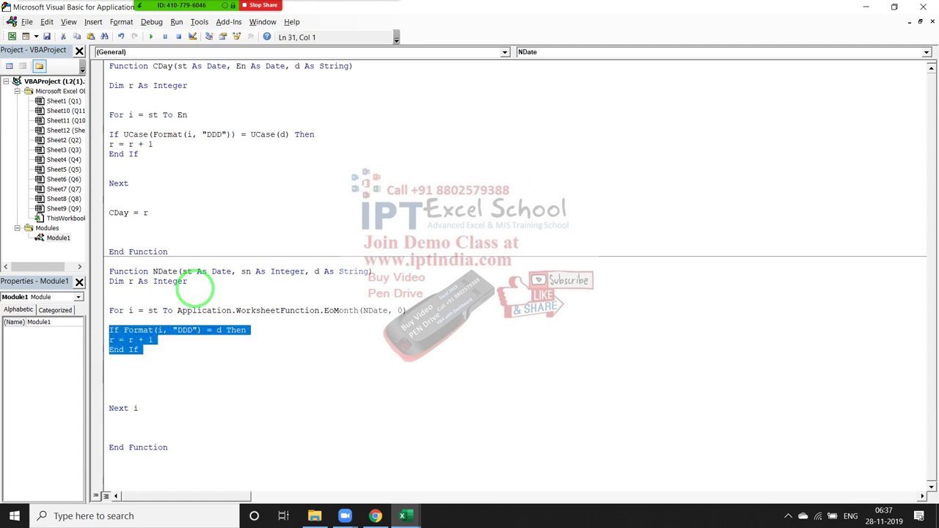
{"action": "key", "text": "Up"}
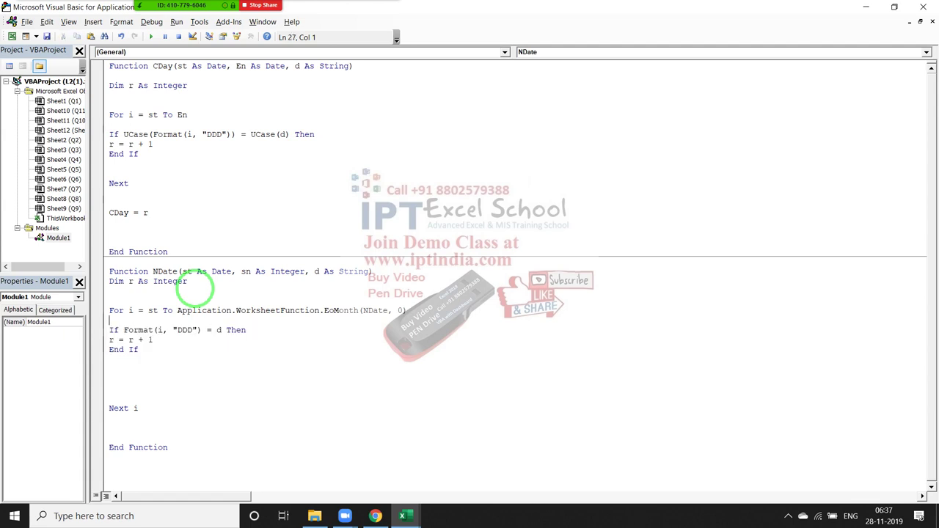
{"action": "key", "text": "Up"}
{"action": "key", "text": "Up"}
{"action": "key", "text": "shift+Down"}
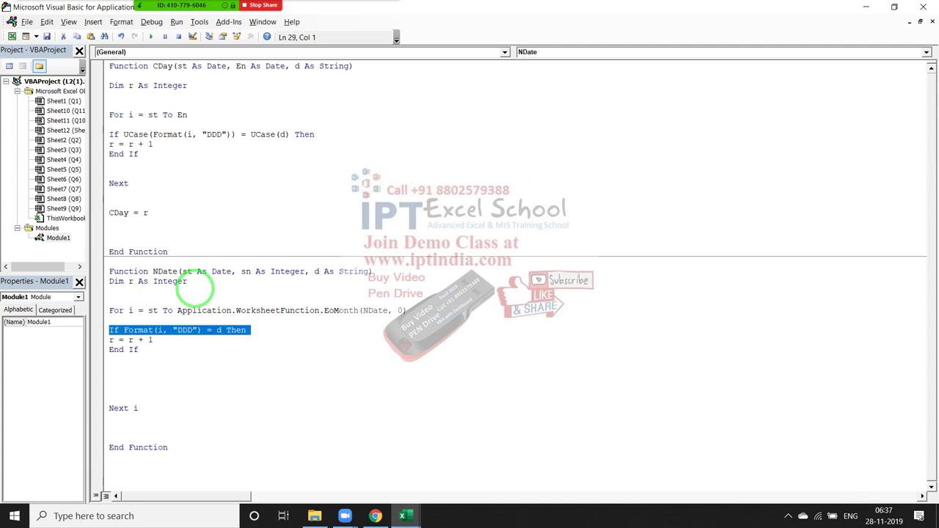
{"action": "key", "text": "Right"}
{"action": "key", "text": "shift+Down"}
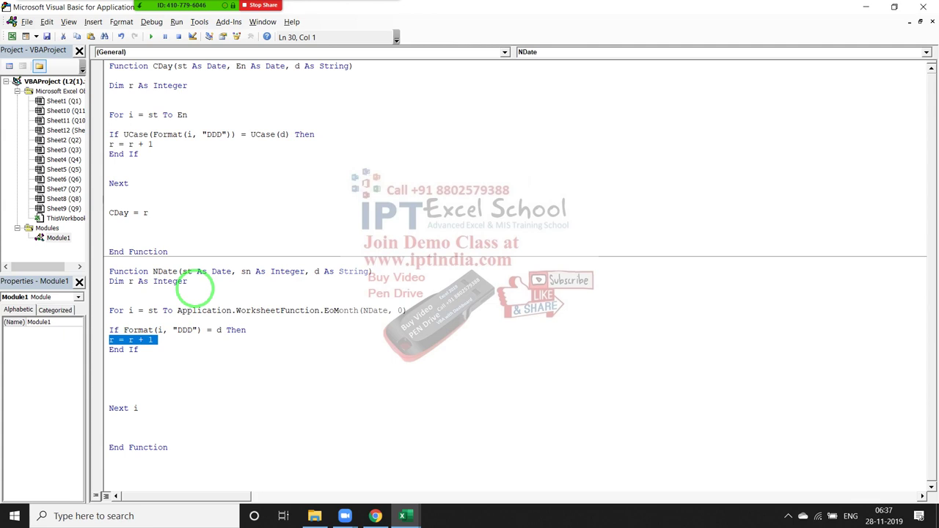
{"action": "key", "text": "Left"}
{"action": "key", "text": "shift+Down"}
{"action": "key", "text": "Down"}
{"action": "key", "text": "Down"}
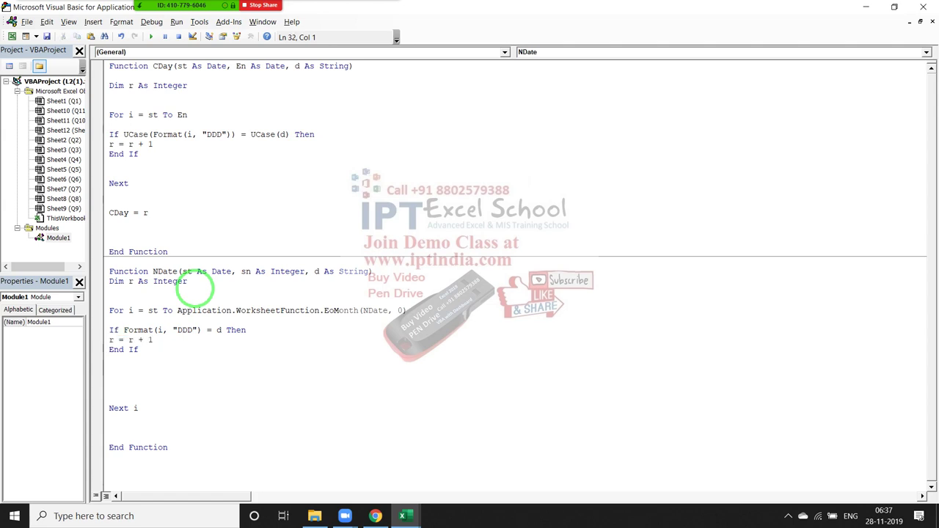
Add If r = sn Then NDate = i below End If, replacing the initial 2 with sn.
{"action": "type", "text": "if "}
{"action": "type", "text": "r=2"}
{"action": "type", "text": " then"}
{"action": "key", "text": "Return"}
{"action": "key", "text": "Up"}
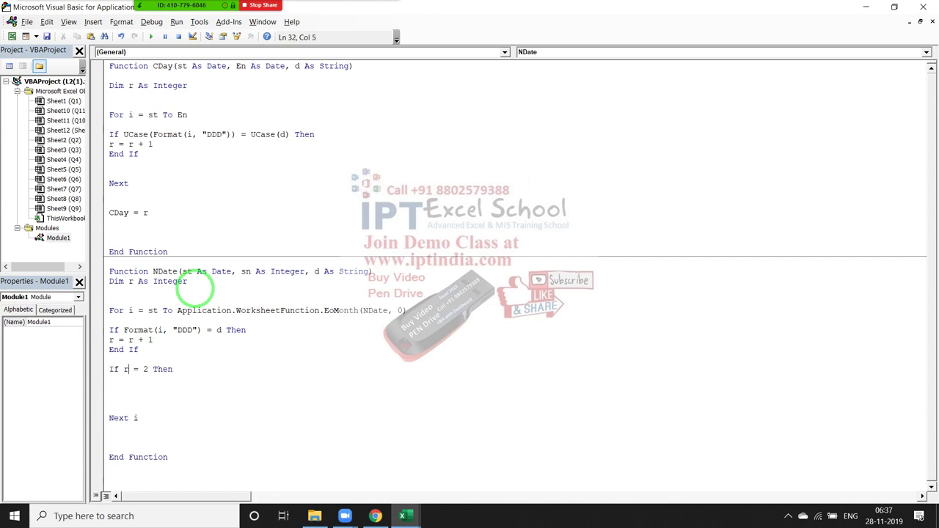
{"action": "key", "text": "Right"}
{"action": "key", "text": "Right"}
{"action": "key", "text": "Right"}
{"action": "key", "text": "shift+Right"}
{"action": "type", "text": "SN"}
{"action": "key", "text": "Down"}
{"action": "type", "text": "N"}
{"action": "type", "text": "Date"}
{"action": "type", "text": "="}
{"action": "type", "text": "i"}
{"action": "key", "text": "Return"}
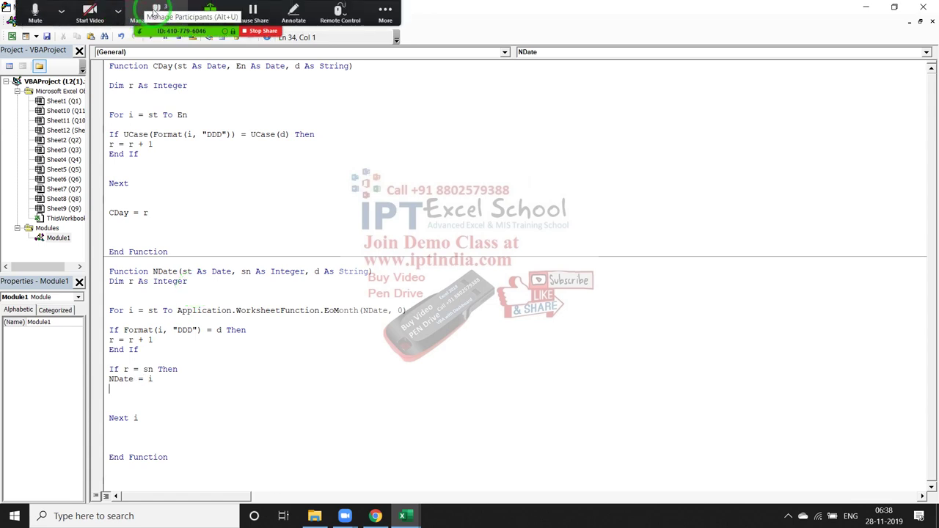
{"action": "left_click", "coordinate": [155, 12]}
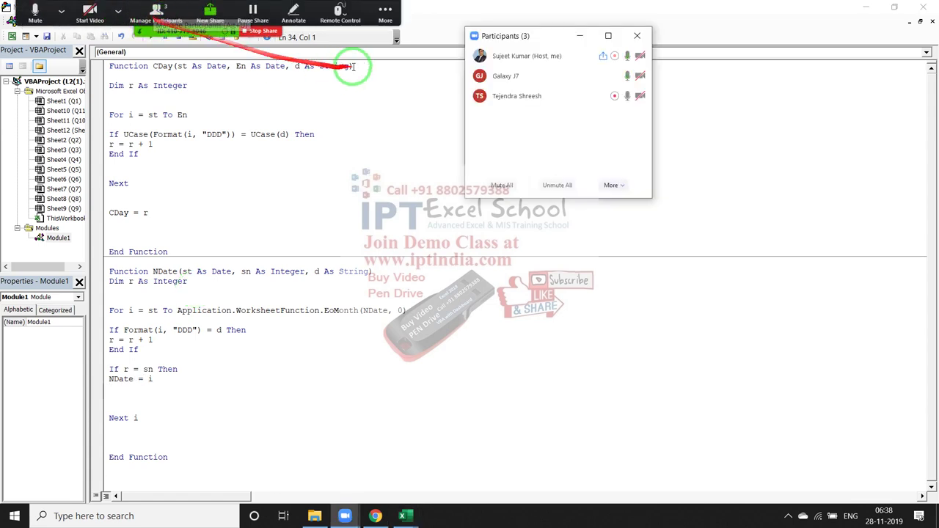
{"action": "left_click", "coordinate": [636, 39]}
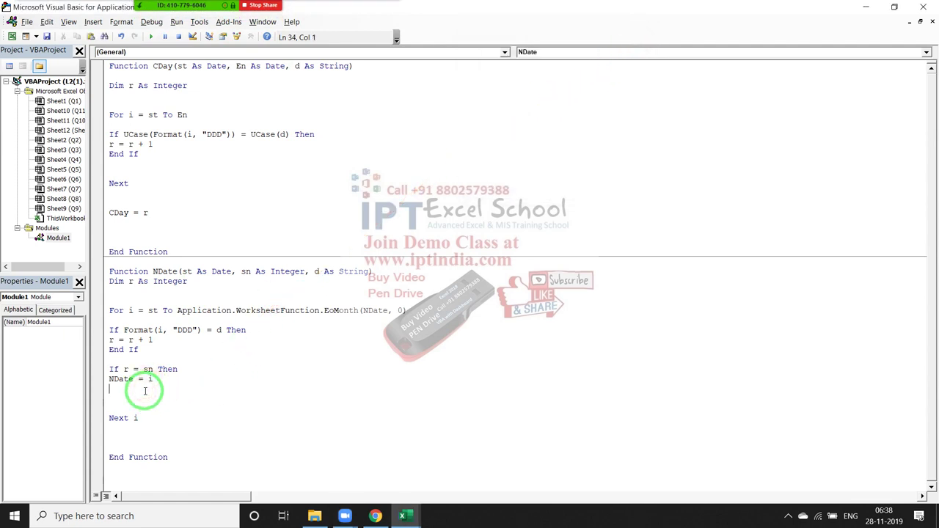
Type End If below NDate = i to close the r = sn check.
{"action": "type", "text": "End If"}
{"action": "key", "text": "Up"}
{"action": "key", "text": "Left"}
{"action": "key", "text": "Left"}
{"action": "key", "text": "Left"}
{"action": "key", "text": "Left"}
{"action": "key", "text": "Up"}
{"action": "key", "text": "Up"}
{"action": "key", "text": "Up"}
{"action": "key", "text": "Up"}
{"action": "key", "text": "Up"}
{"action": "key", "text": "Right"}
{"action": "key", "text": "Up"}
Highlight the loop variable i, the For range and the Format(i, "DDD") expression.
{"action": "key", "text": "shift+Right"}
{"action": "key", "text": "Right"}
{"action": "key", "text": "Right"}
{"action": "key", "text": "Right"}
{"action": "key", "text": "shift+Down"}
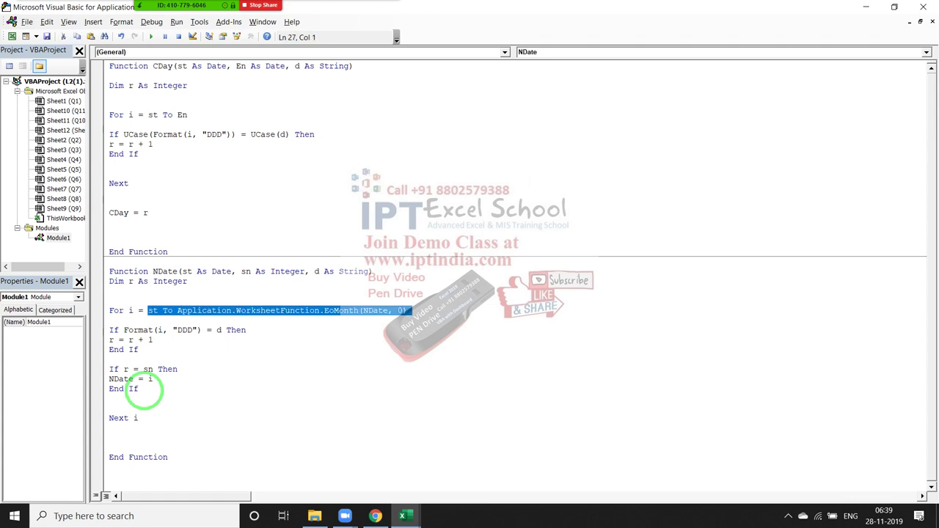
{"action": "key", "text": "Left"}
{"action": "key", "text": "Left"}
{"action": "key", "text": "Left"}
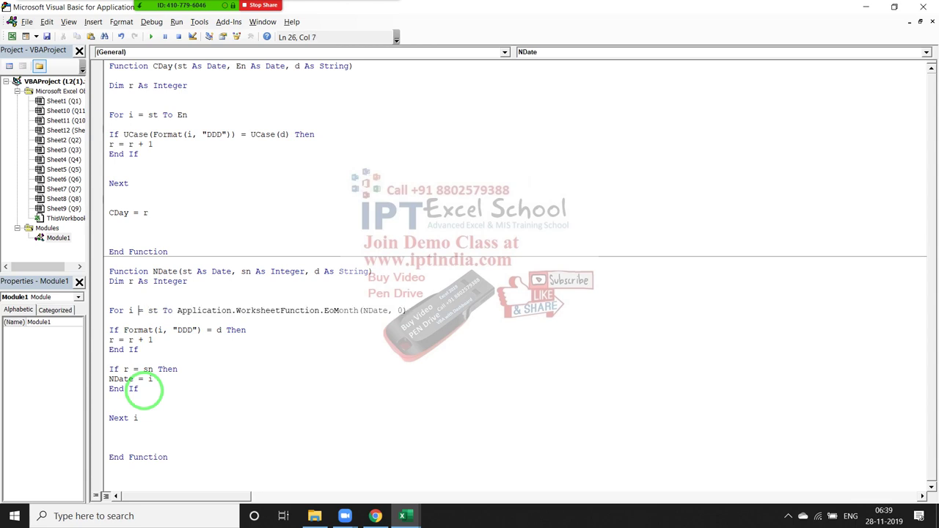
{"action": "key", "text": "Left"}
{"action": "key", "text": "shift+Left"}
{"action": "key", "text": "Down"}
{"action": "key", "text": "Down"}
{"action": "key", "text": "Left"}
{"action": "key", "text": "shift+Right"}
{"action": "key", "text": "shift+Right"}
{"action": "key", "text": "shift+Right"}
{"action": "key", "text": "shift+Right"}
{"action": "key", "text": "shift+Right"}
{"action": "key", "text": "shift+Right"}
{"action": "key", "text": "shift+Right"}
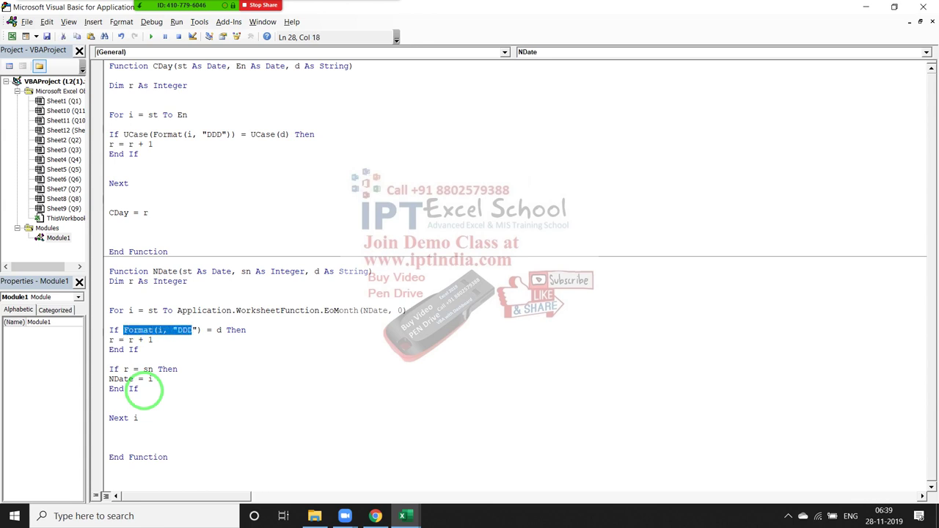
{"action": "key", "text": "shift+Right"}
{"action": "key", "text": "shift+Right"}
{"action": "key", "text": "shift+Right"}
{"action": "key", "text": "shift+Right"}
{"action": "key", "text": "shift+Right"}
{"action": "key", "text": "shift+Right"}
{"action": "key", "text": "Left"}
{"action": "key", "text": "shift+Right"}
{"action": "key", "text": "shift+Right"}
{"action": "key", "text": "shift+Right"}
{"action": "key", "text": "shift+Right"}
{"action": "key", "text": "shift+Right"}
{"action": "key", "text": "shift+Right"}
{"action": "key", "text": "shift+Right"}
{"action": "key", "text": "shift+Right"}
Highlight r + 1 and the r = sn condition, then compare CDay = r with NDate = i.
{"action": "key", "text": "shift+Right"}
{"action": "key", "text": "shift+Right"}
{"action": "key", "text": "Down"}
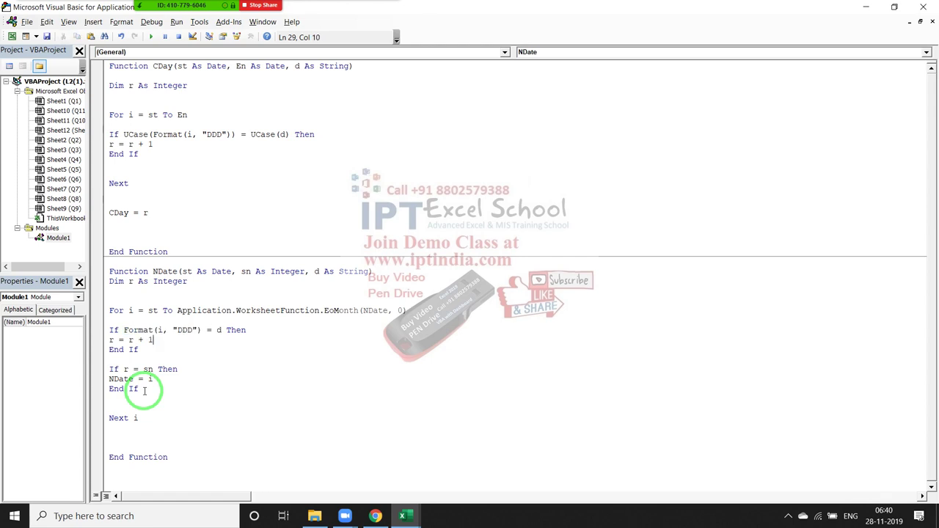
{"action": "key", "text": "Left"}
{"action": "key", "text": "Left"}
{"action": "key", "text": "Left"}
{"action": "key", "text": "Left"}
{"action": "key", "text": "Left"}
{"action": "key", "text": "Right"}
{"action": "key", "text": "Left"}
{"action": "key", "text": "Up"}
{"action": "key", "text": "Right"}
{"action": "key", "text": "shift+Right"}
{"action": "key", "text": "shift+Right"}
{"action": "key", "text": "shift+Right"}
{"action": "key", "text": "shift+Right"}
{"action": "key", "text": "Down"}
{"action": "key", "text": "Left"}
{"action": "key", "text": "Left"}
{"action": "key", "text": "Left"}
{"action": "key", "text": "shift+Down"}
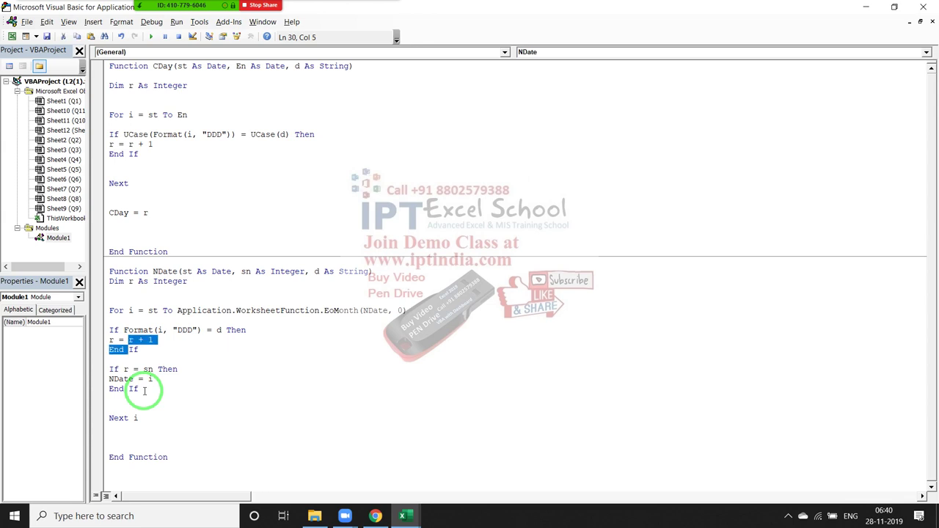
{"action": "key", "text": "Down"}
{"action": "key", "text": "Down"}
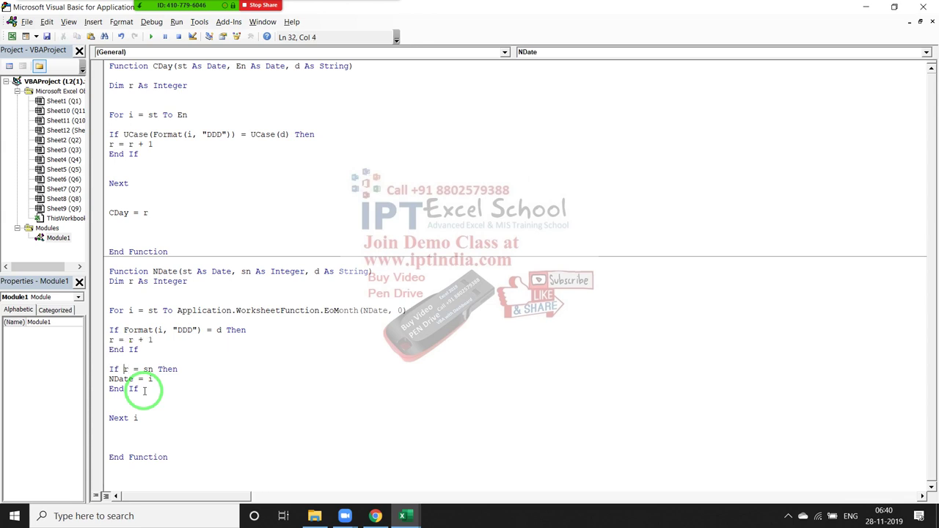
{"action": "key", "text": "shift+Right"}
{"action": "key", "text": "shift+Right"}
{"action": "key", "text": "shift+Right"}
{"action": "key", "text": "shift+Right"}
{"action": "key", "text": "shift+Right"}
{"action": "key", "text": "shift+Right"}
{"action": "key", "text": "Up"}
{"action": "key", "text": "Down"}
{"action": "key", "text": "Up"}
{"action": "key", "text": "Up"}
{"action": "key", "text": "Up"}
{"action": "key", "text": "shift+Right"}
{"action": "key", "text": "Down"}
{"action": "key", "text": "Down"}
{"action": "key", "text": "Down"}
{"action": "key", "text": "Down"}
{"action": "key", "text": "Down"}
{"action": "key", "text": "Left"}
{"action": "key", "text": "Left"}
{"action": "key", "text": "Left"}
{"action": "key", "text": "Left"}
{"action": "key", "text": "Left"}
{"action": "key", "text": "shift+Right"}
{"action": "key", "text": "shift+Right"}
{"action": "key", "text": "shift+Right"}
{"action": "key", "text": "shift+Right"}
{"action": "key", "text": "shift+Right"}
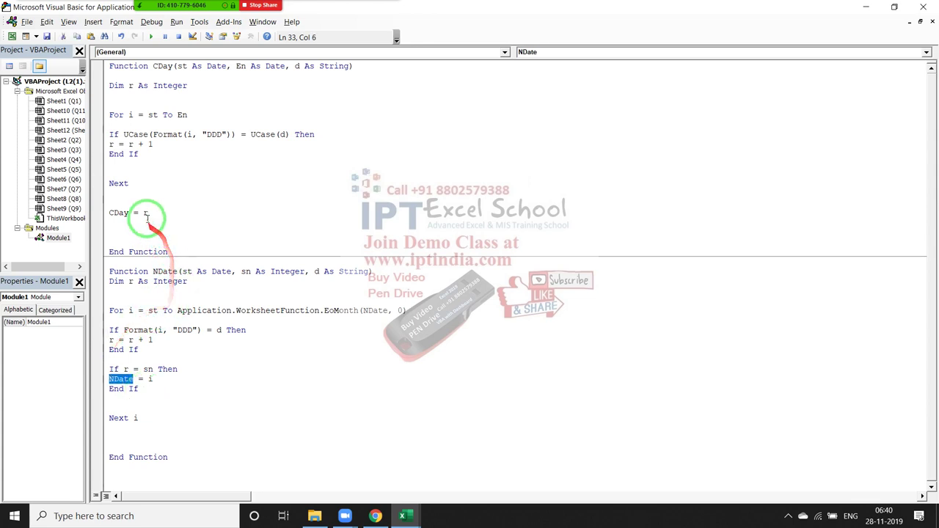
{"action": "left_click_drag", "start_coordinate": [150, 213], "coordinate": [97, 213]}
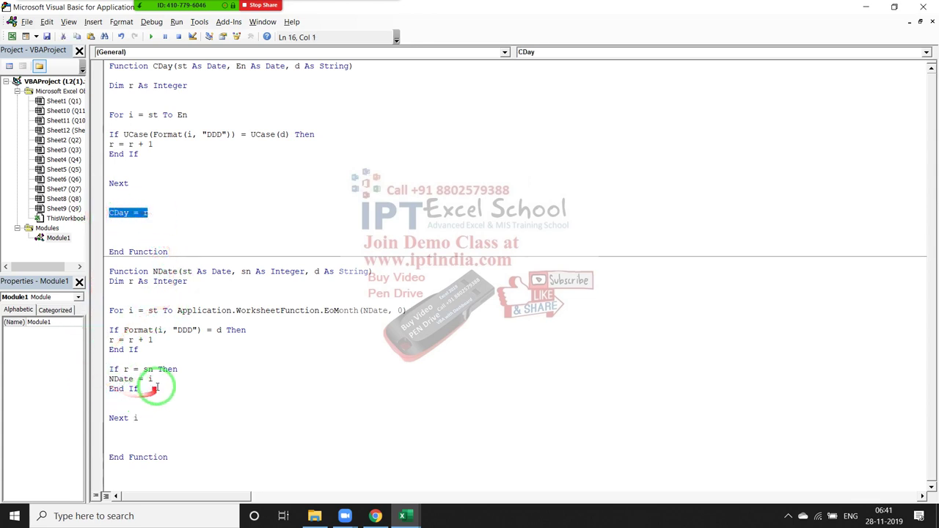
{"action": "left_click_drag", "start_coordinate": [150, 379], "coordinate": [106, 379]}
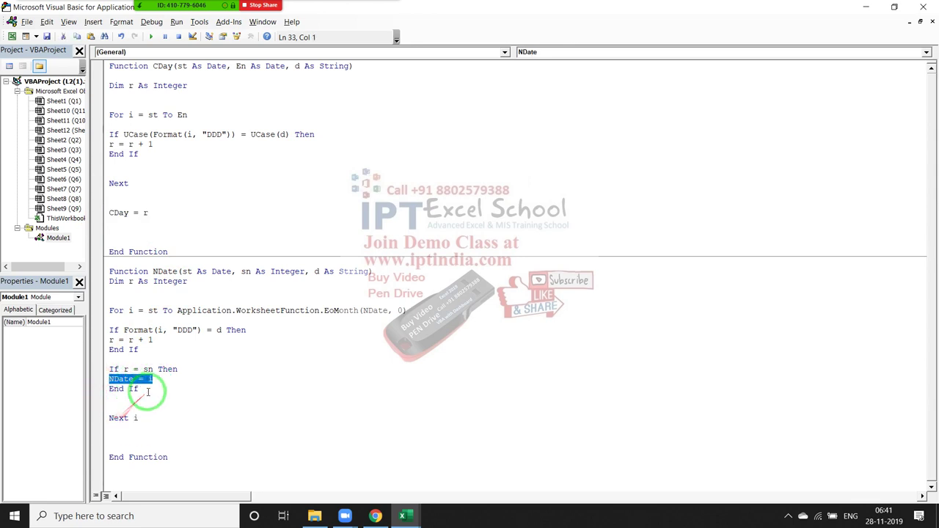
Add Exit Function after NDate = i inside the If r = sn block.
{"action": "left_click", "coordinate": [155, 379]}
{"action": "key", "text": "Return"}
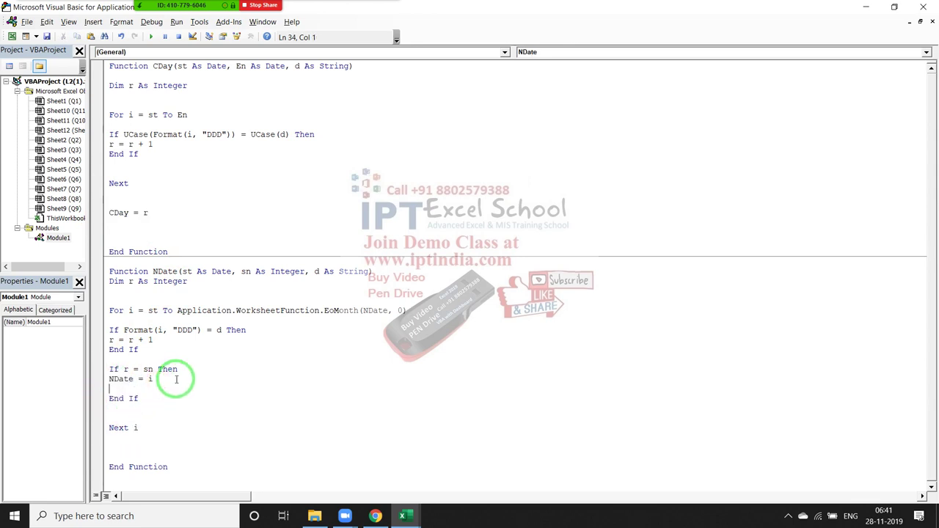
{"action": "key", "text": "Up"}
{"action": "key", "text": "shift+Down"}
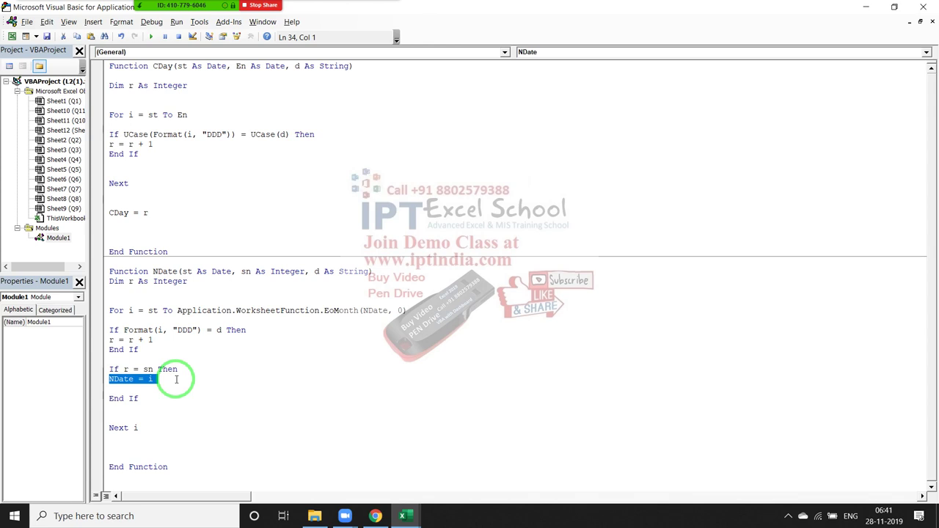
{"action": "key", "text": "Right"}
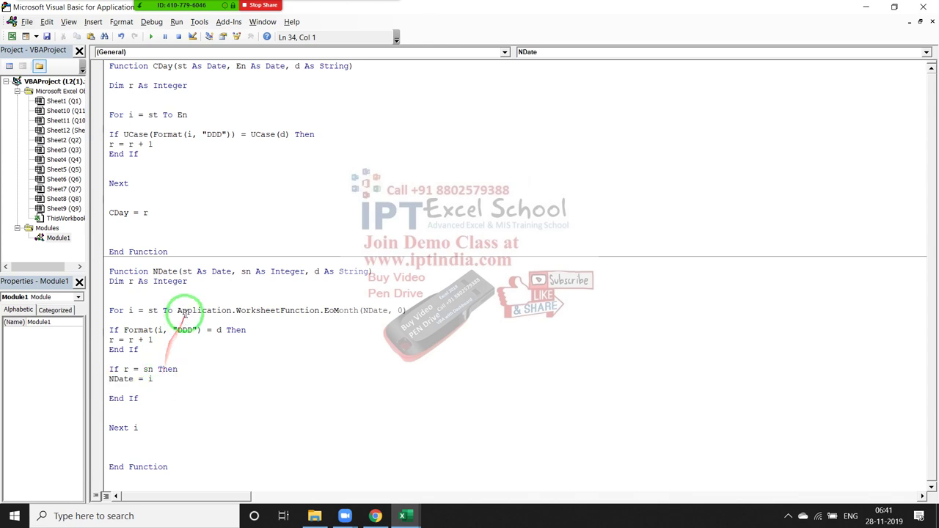
{"action": "left_click_drag", "start_coordinate": [176, 310], "coordinate": [435, 315]}
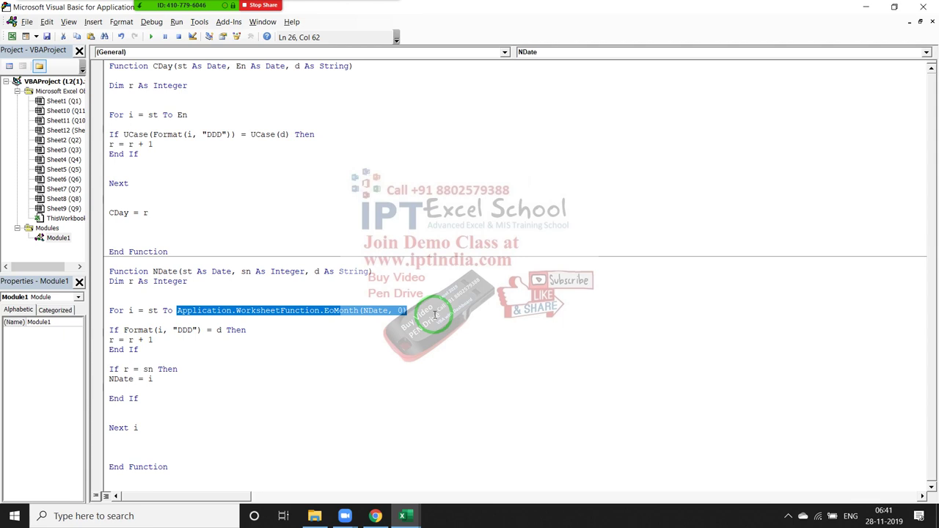
{"action": "key", "text": "Down"}
{"action": "key", "text": "Down"}
{"action": "key", "text": "Down"}
{"action": "key", "text": "Down"}
{"action": "key", "text": "Down"}
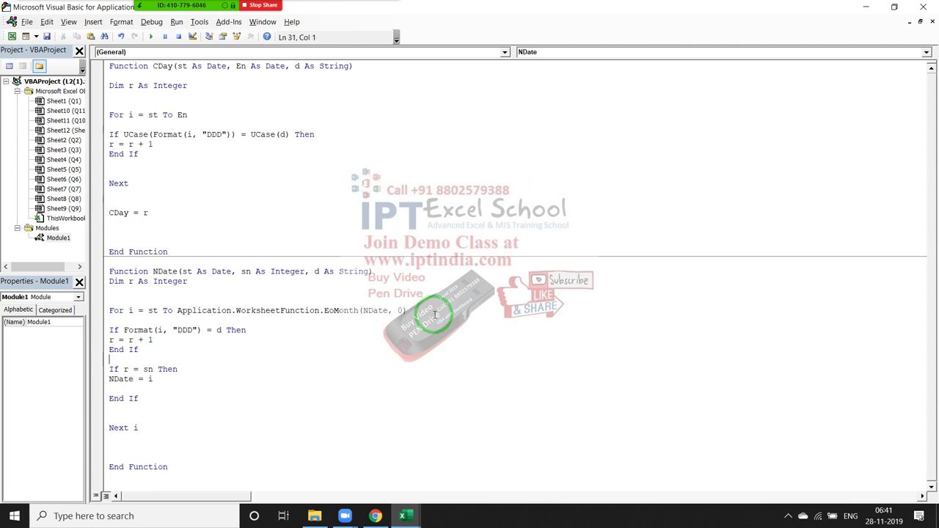
{"action": "type", "text": "exi"}
{"action": "type", "text": "t fu"}
{"action": "type", "text": "nction"}
{"action": "key", "text": "Down"}
Enter 01-Nov (1/11) in L3 and the next-day formula =L3+1 below it.
{"action": "key", "text": "alt+Tab"}
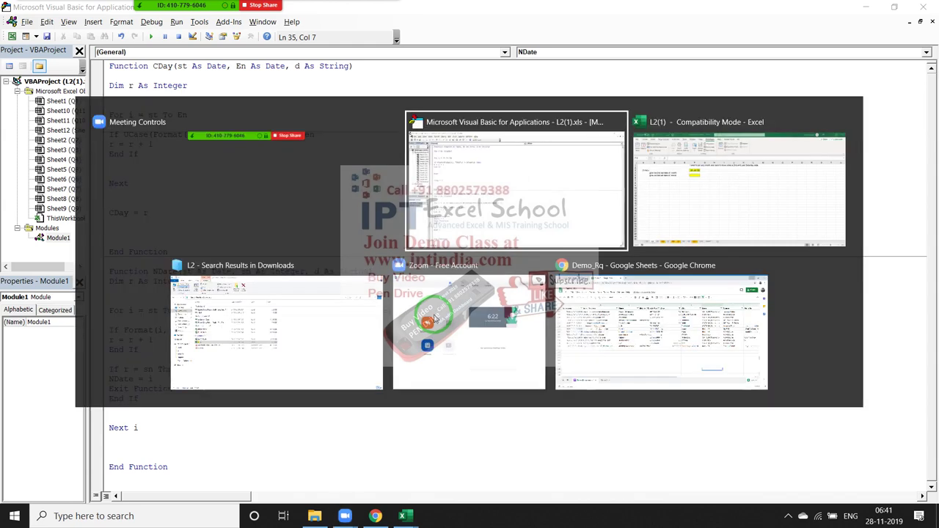
{"action": "key", "text": "Right"}
{"action": "key", "text": "Right"}
{"action": "key", "text": "Right"}
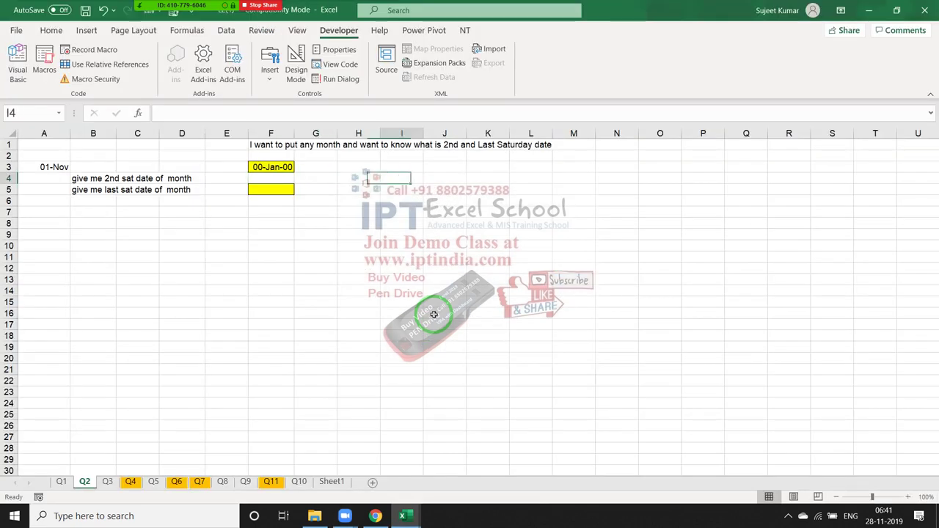
{"action": "key", "text": "Right"}
{"action": "key", "text": "Right"}
{"action": "key", "text": "Right"}
{"action": "key", "text": "Up"}
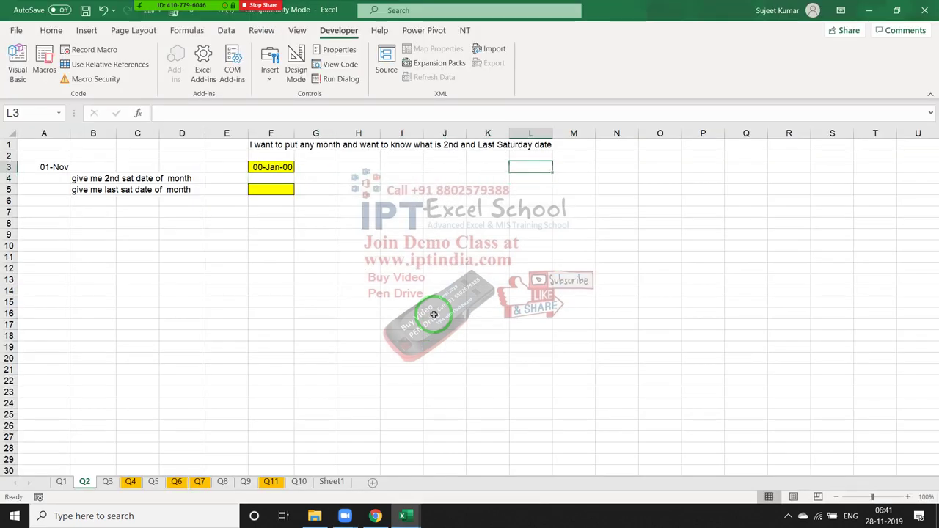
{"action": "type", "text": "1/11"}
{"action": "key", "text": "Return"}
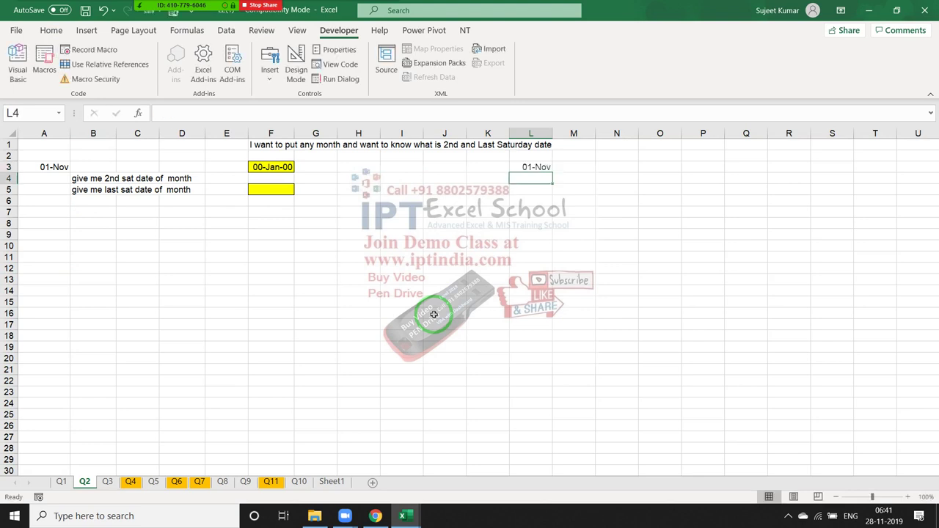
{"action": "type", "text": "="}
{"action": "key", "text": "Up"}
{"action": "type", "text": "+1"}
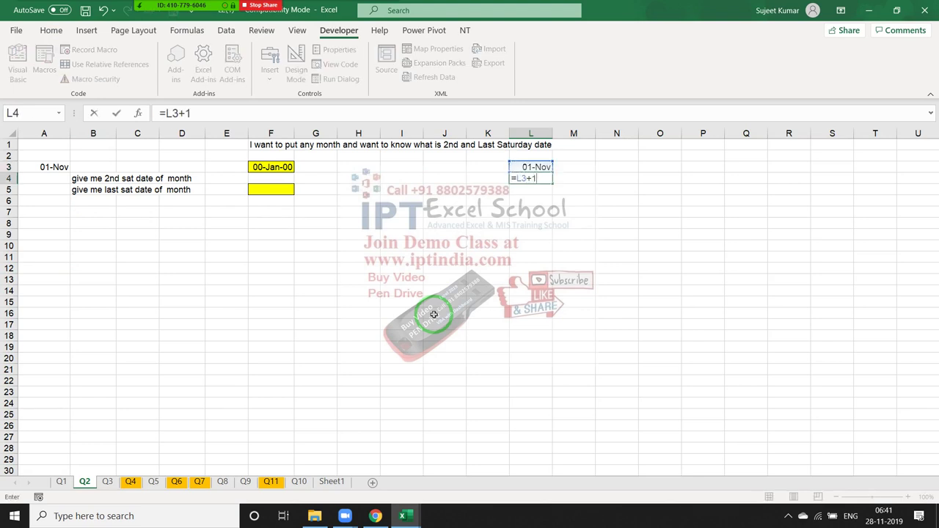
{"action": "key", "text": "ctrl+Return"}
Fill =L3+1 down column L and delete the December dates, ending at 30-Nov.
{"action": "key", "text": "shift+Down"}
{"action": "key", "text": "shift+Down"}
{"action": "key", "text": "shift+Down"}
{"action": "key", "text": "shift+Down"}
{"action": "key", "text": "shift+Down"}
{"action": "key", "text": "shift+Down"}
{"action": "key", "text": "shift+Down"}
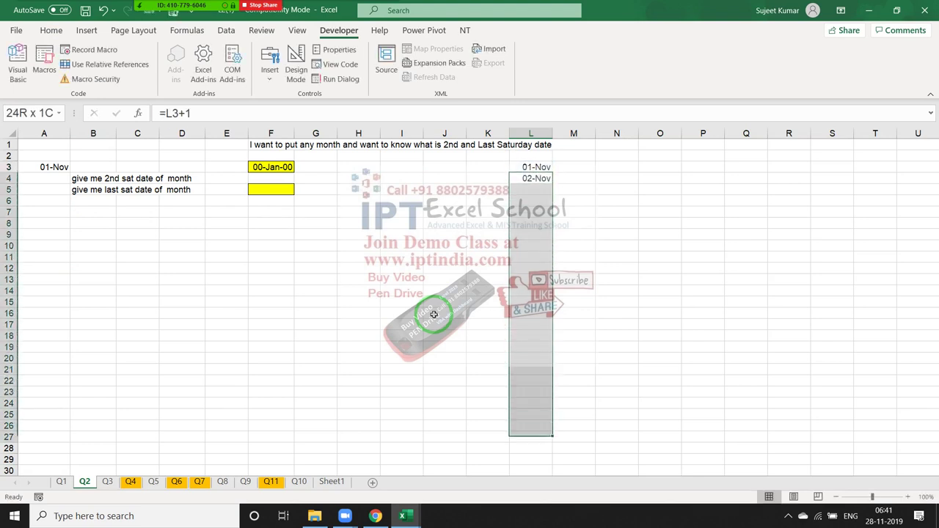
{"action": "key", "text": "shift+Down"}
{"action": "key", "text": "shift+Down"}
{"action": "key", "text": "shift+Down"}
{"action": "key", "text": "ctrl+d"}
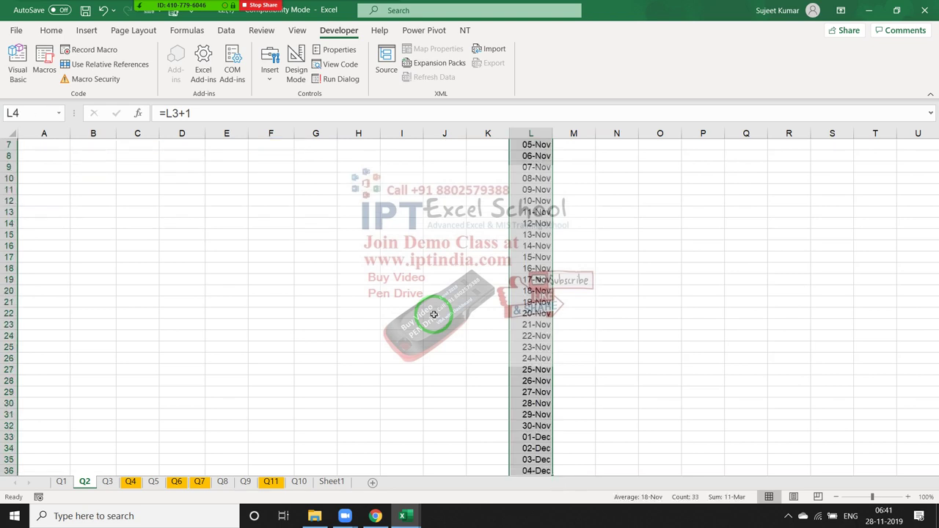
{"action": "key", "text": "ctrl+Down"}
{"action": "key", "text": "Up"}
{"action": "key", "text": "Up"}
{"action": "key", "text": "Up"}
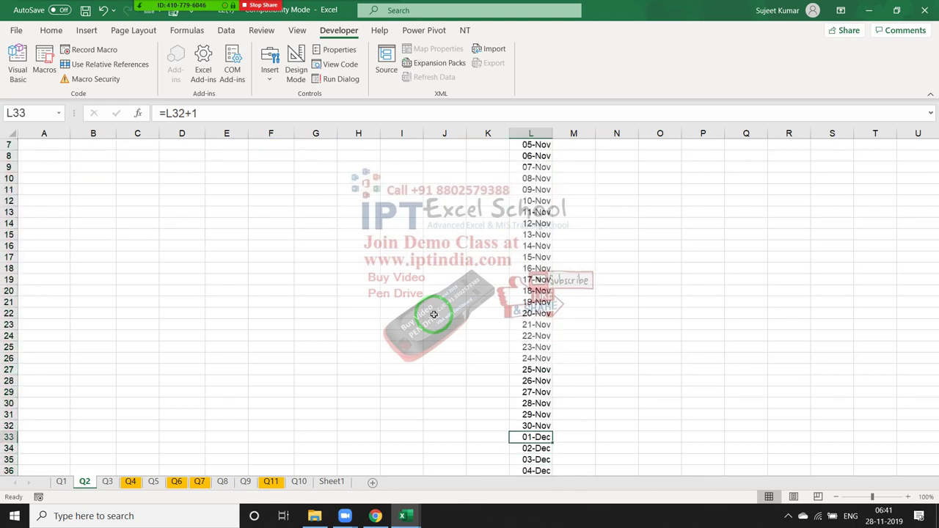
{"action": "key", "text": "shift+Down"}
{"action": "key", "text": "shift+Down"}
{"action": "key", "text": "shift+Down"}
{"action": "key", "text": "Delete"}
{"action": "key", "text": "Up"}
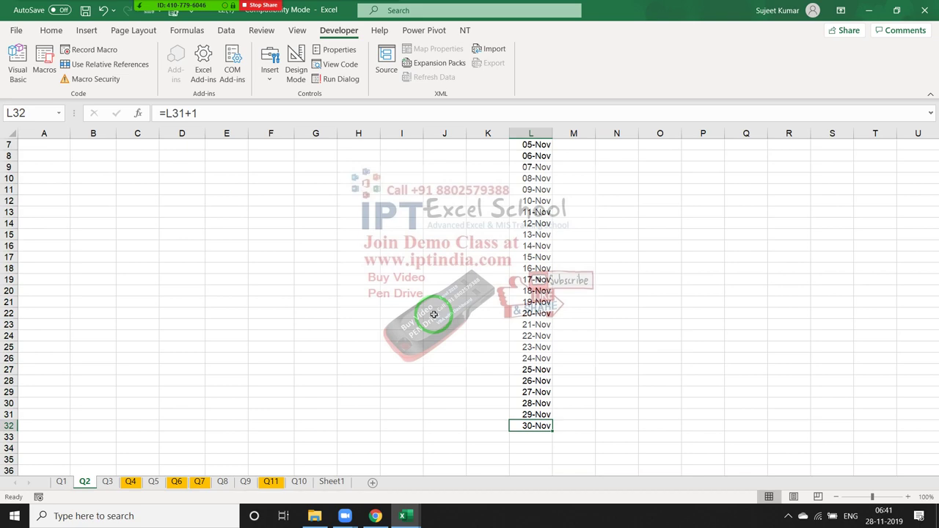
{"action": "key", "text": "ctrl+Up"}
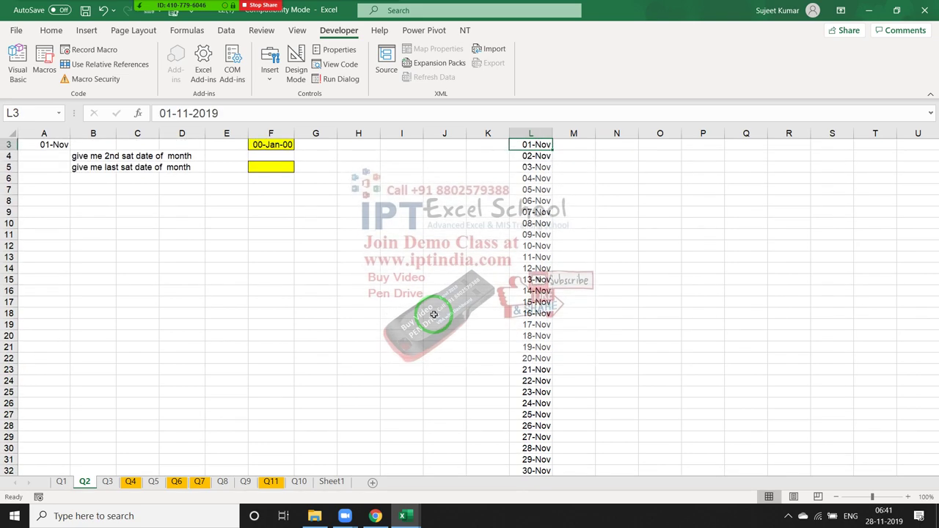
{"action": "key", "text": "Up"}
{"action": "key", "text": "Down"}
{"action": "key", "text": "Right"}
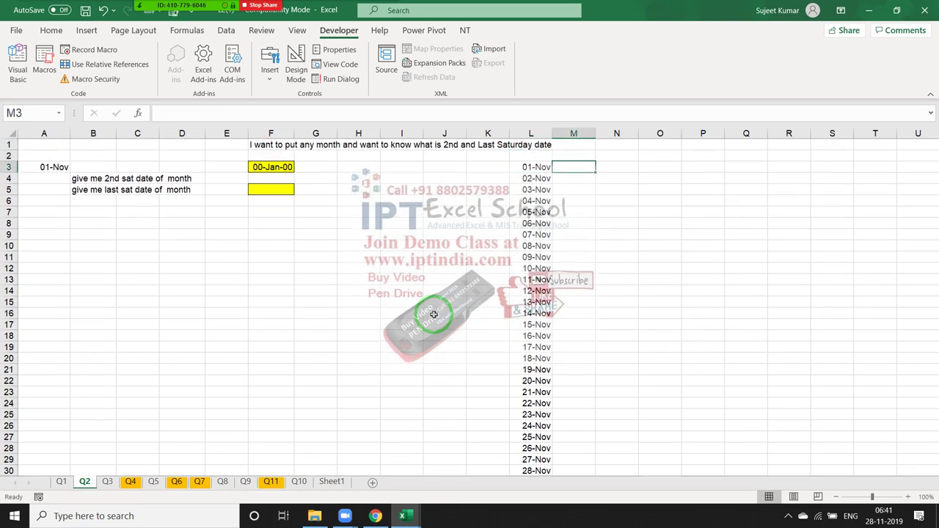
Enter =IF(TEXT(L3,"DDD")="Sat",1,0) in M3 and fill it down beside all dates.
{"action": "type", "text": "=I"}
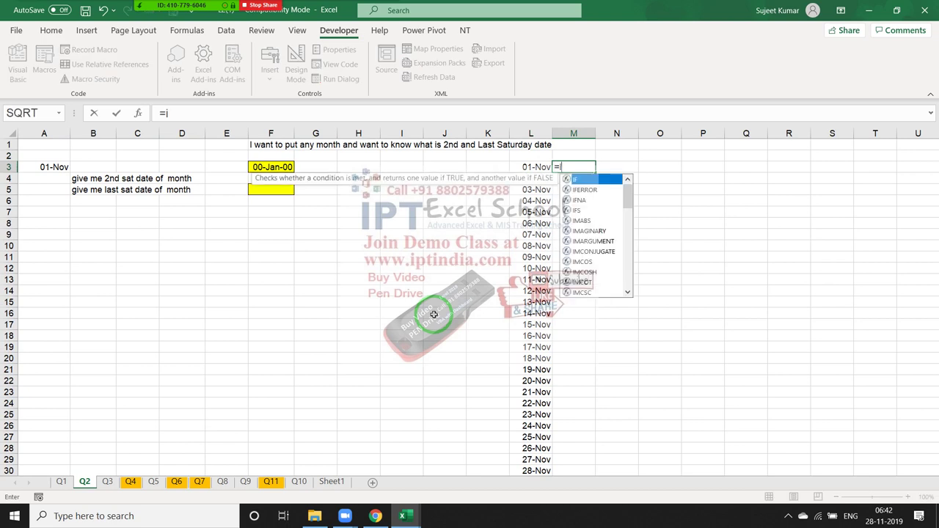
{"action": "type", "text": "F(te"}
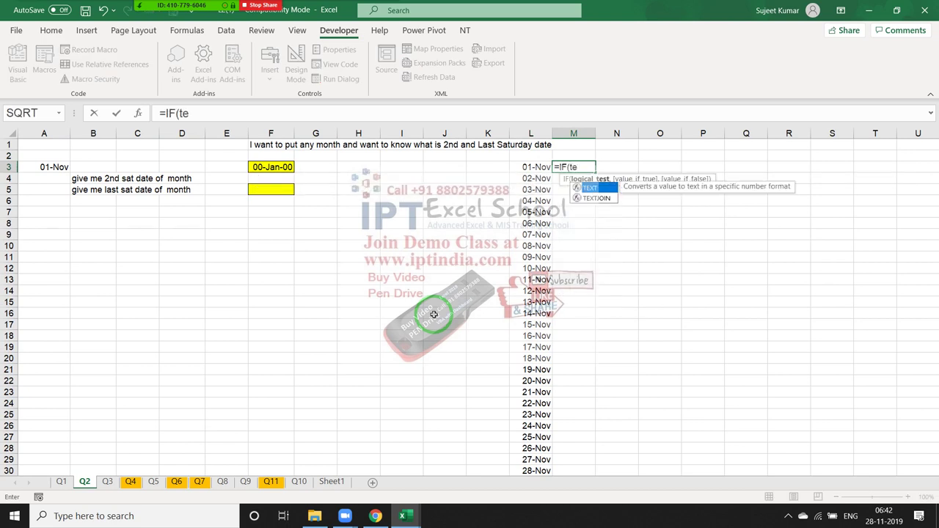
{"action": "key", "text": "Tab"}
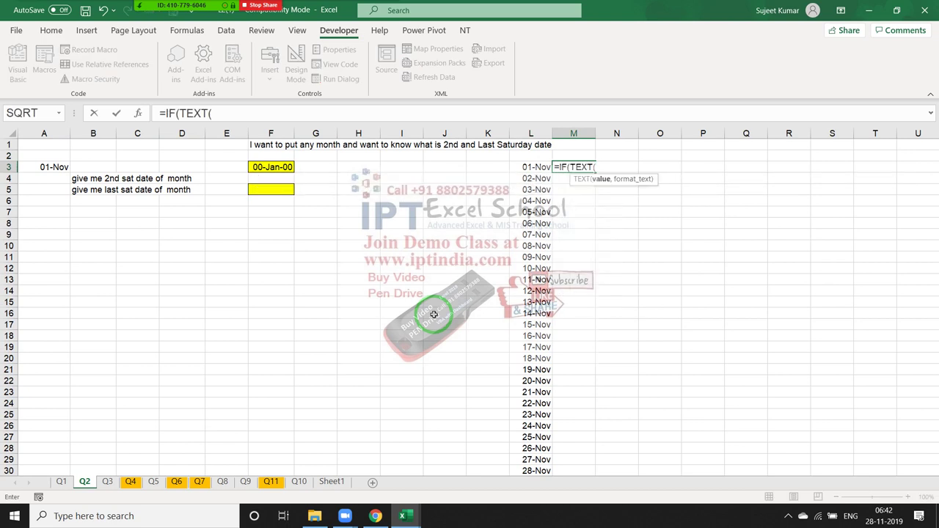
{"action": "key", "text": "Left"}
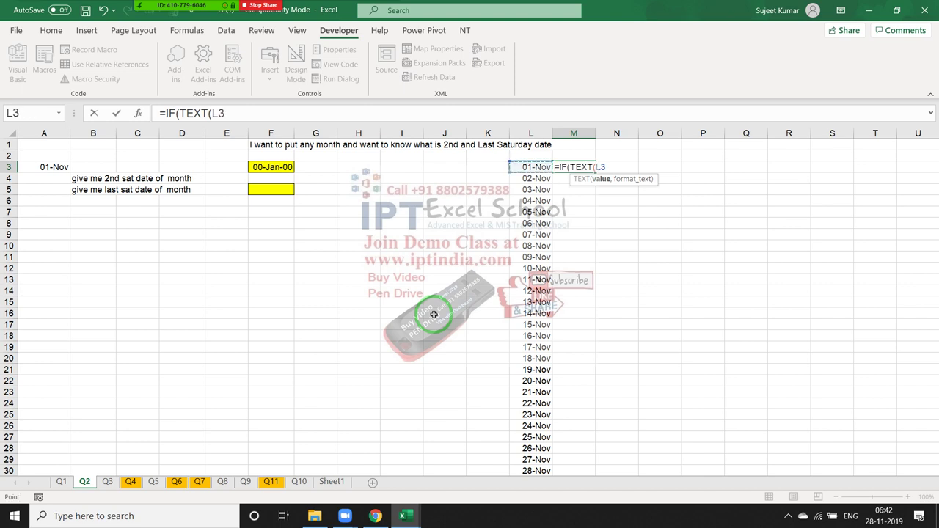
{"action": "type", "text": ","}
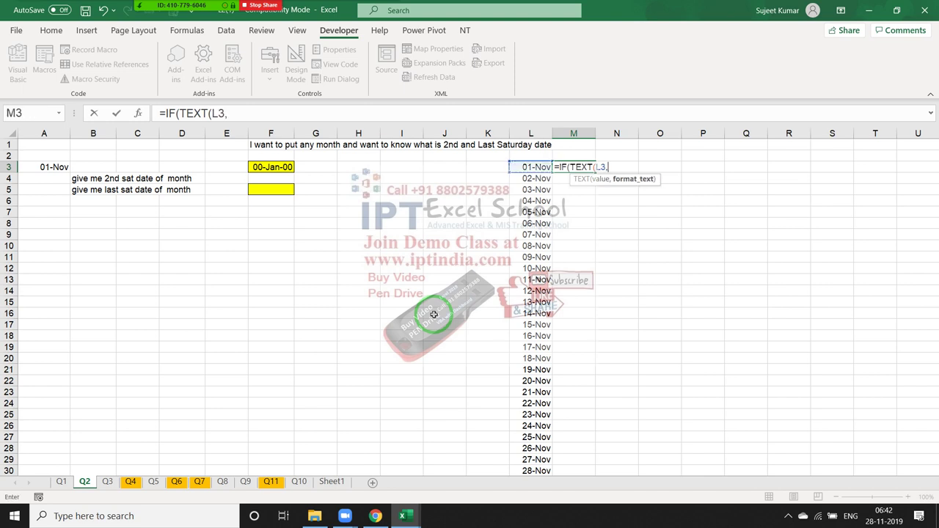
{"action": "type", "text": "\"DDD\""}
{"action": "type", "text": ")="}
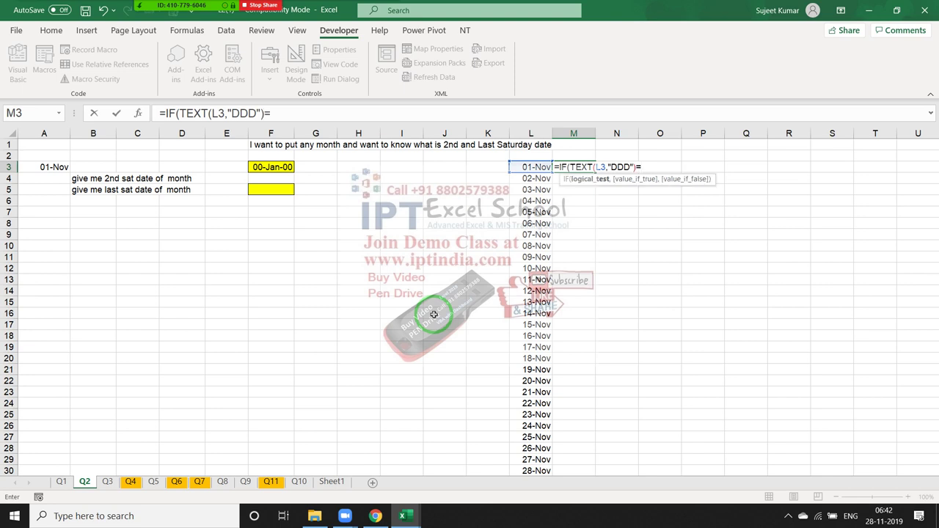
{"action": "type", "text": "\"S"}
{"action": "type", "text": "at\""}
{"action": "type", "text": ","}
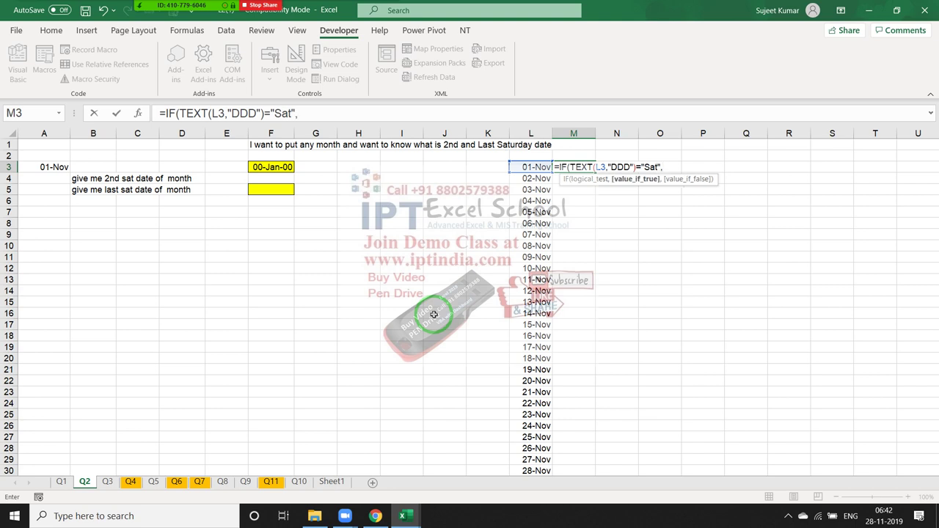
{"action": "type", "text": "1,0"}
{"action": "key", "text": "Return"}
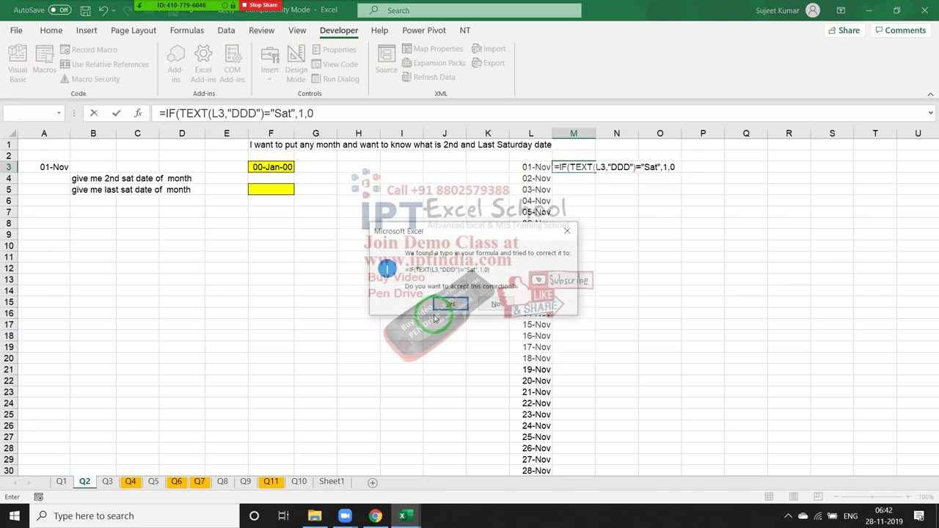
{"action": "left_click", "coordinate": [437, 307]}
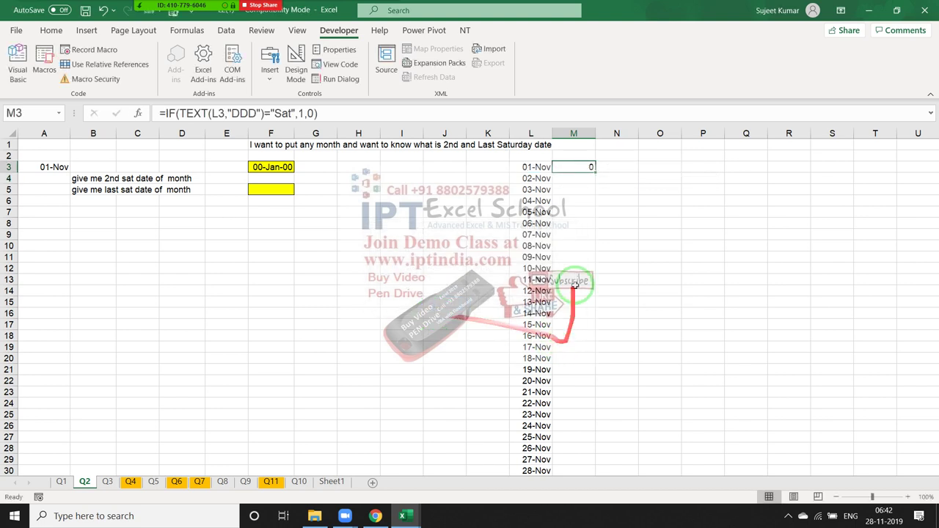
{"action": "double_click", "coordinate": [595, 172]}
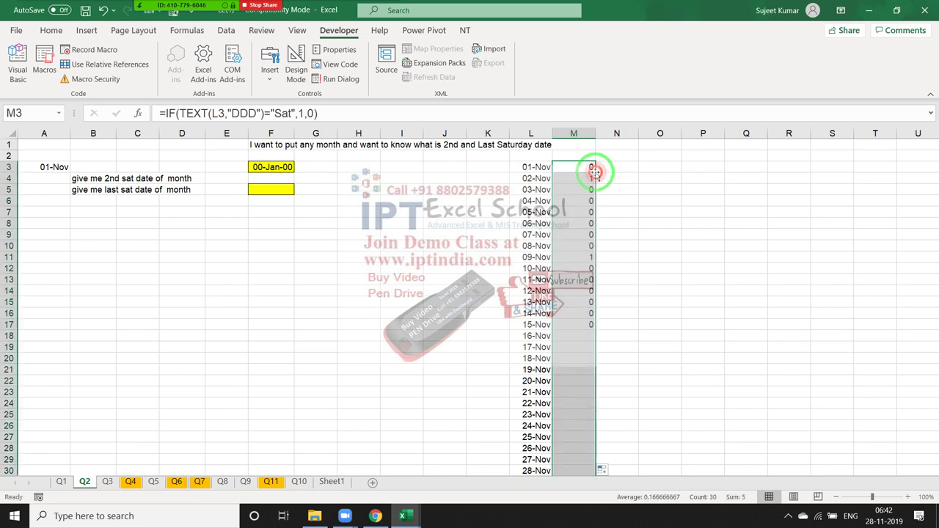
Add the heading R in N2, removing a trial value of 2 from column N.
{"action": "left_click", "coordinate": [625, 175]}
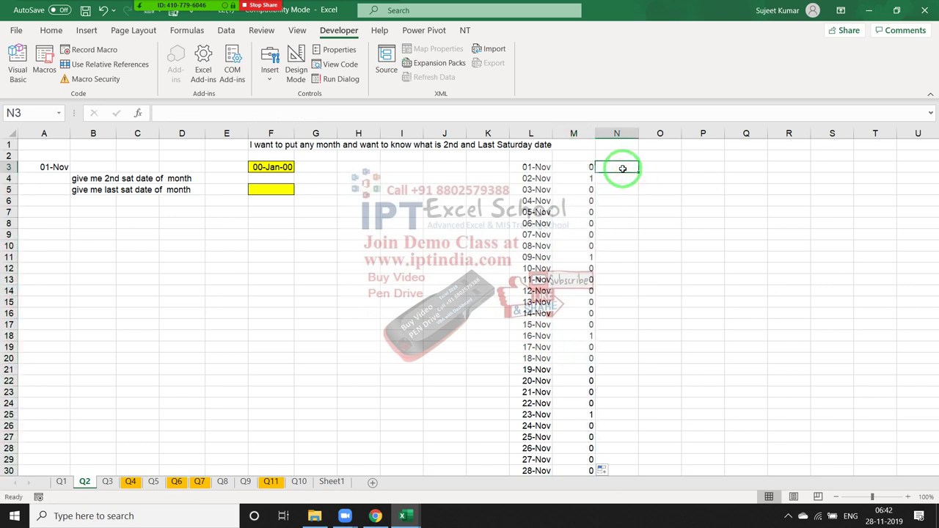
{"action": "key", "text": "Down"}
{"action": "key", "text": "Down"}
{"action": "key", "text": "Down"}
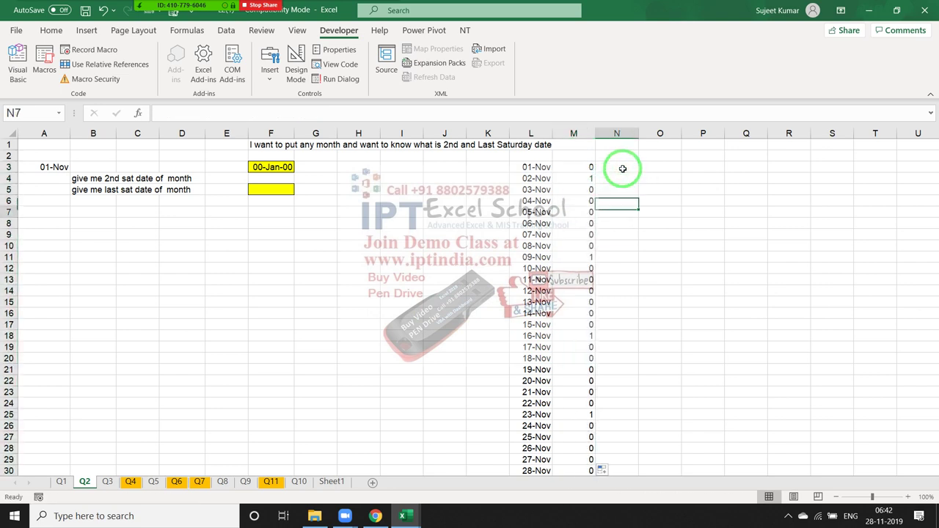
{"action": "key", "text": "Down"}
{"action": "key", "text": "Down"}
{"action": "key", "text": "Down"}
{"action": "type", "text": "2"}
{"action": "key", "text": "Return"}
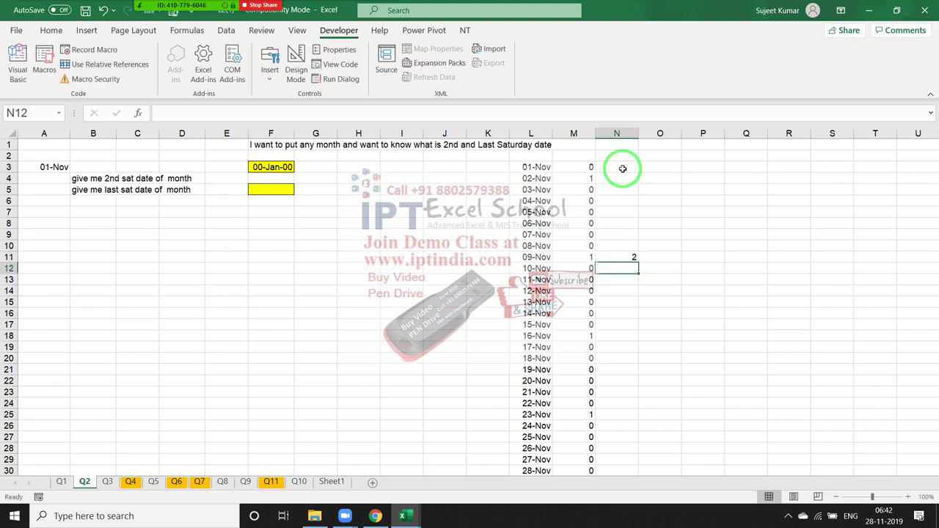
{"action": "key", "text": "Up"}
{"action": "key", "text": "Up"}
{"action": "key", "text": "Down"}
{"action": "key", "text": "Delete"}
{"action": "key", "text": "Up"}
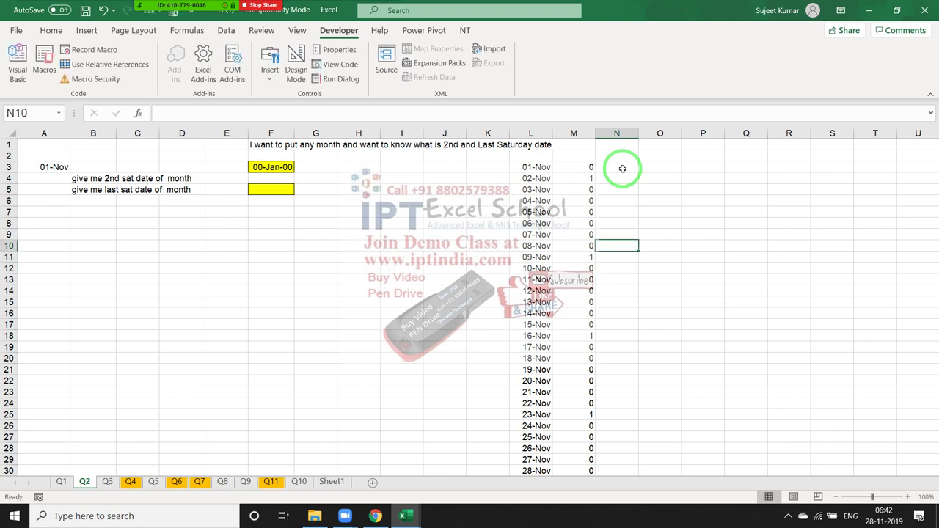
{"action": "key", "text": "Up"}
{"action": "key", "text": "Up"}
{"action": "key", "text": "Up"}
{"action": "key", "text": "Up"}
{"action": "key", "text": "Up"}
{"action": "type", "text": "R"}
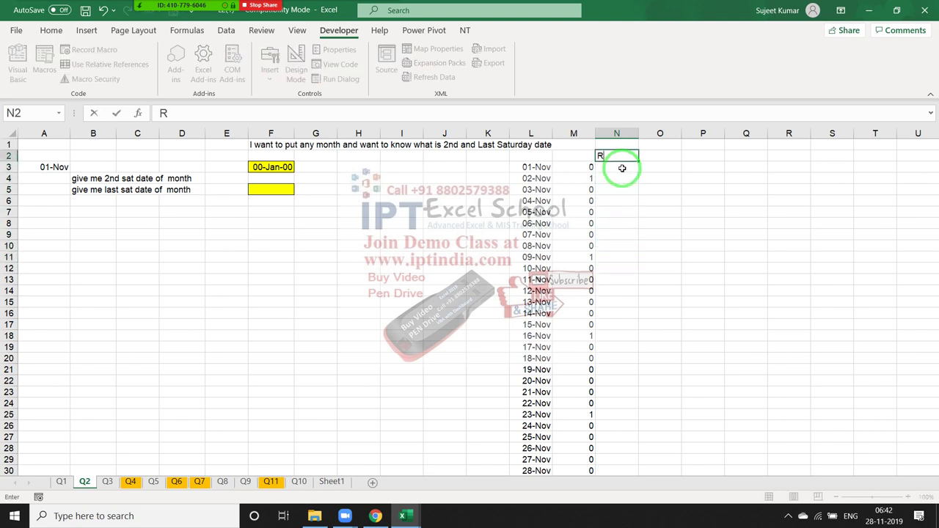
{"action": "key", "text": "Return"}
Review NDate's counter increment line in the VBA editor, then return to the worksheet.
{"action": "key", "text": "alt+Tab"}
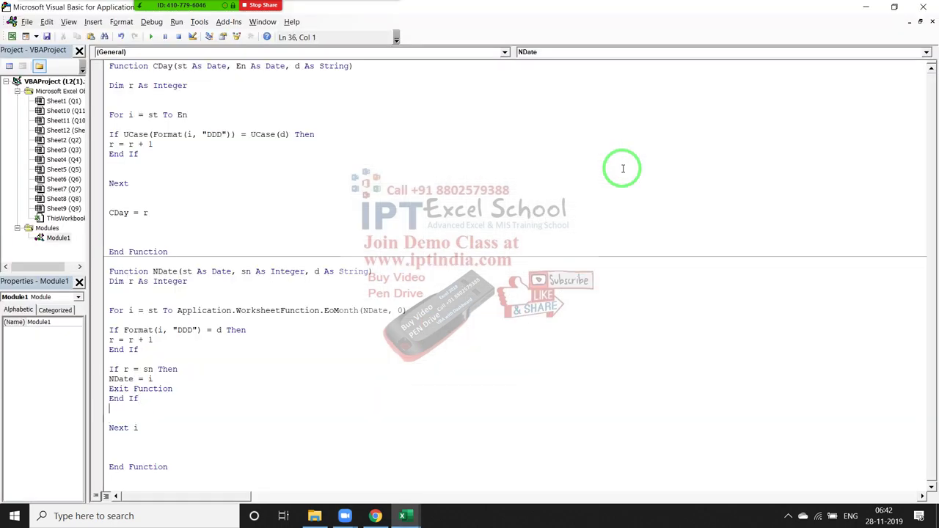
{"action": "key", "text": "Up"}
{"action": "key", "text": "Up"}
{"action": "key", "text": "Up"}
{"action": "key", "text": "End"}
{"action": "key", "text": "alt+Tab"}
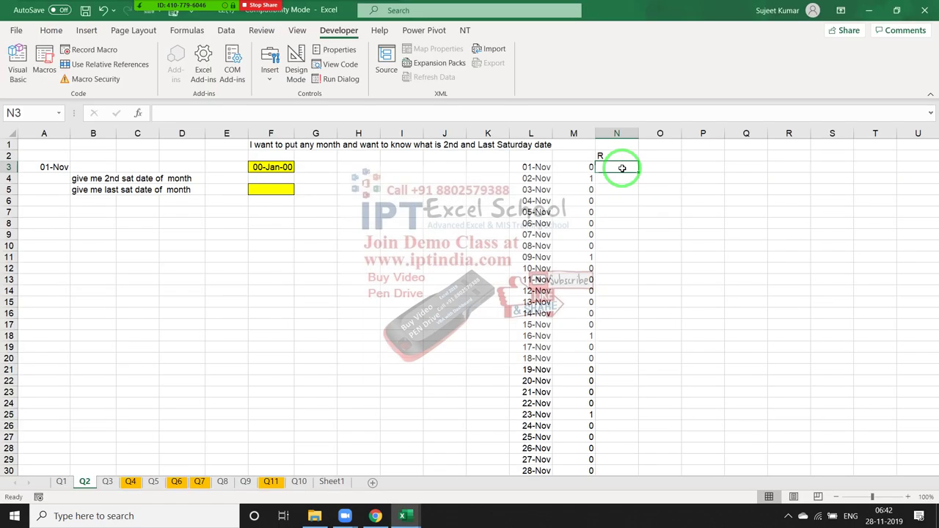
Enter Saturday counts in column N: 1 beside 02-Nov and 2 beside 16-Nov.
{"action": "key", "text": "Left"}
{"action": "key", "text": "Down"}
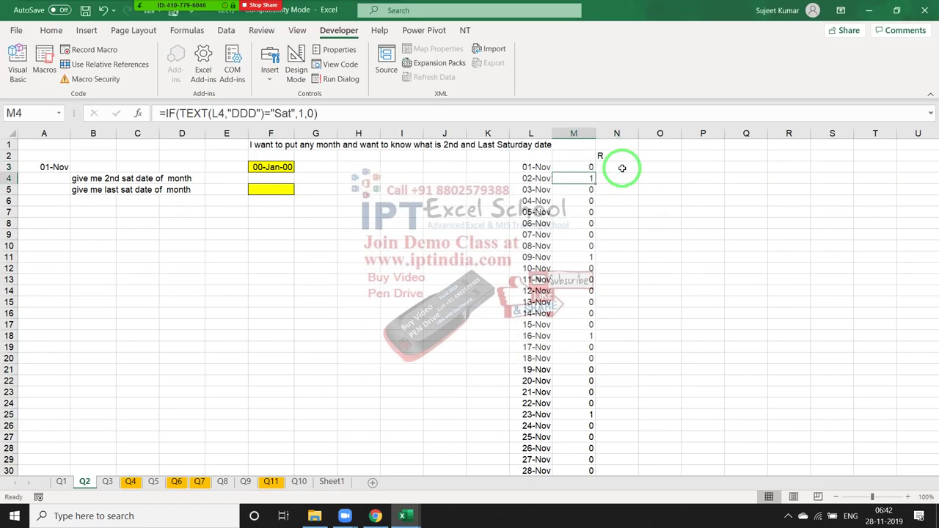
{"action": "key", "text": "Right"}
{"action": "type", "text": "1"}
{"action": "key", "text": "Return"}
{"action": "key", "text": "Down"}
{"action": "key", "text": "Down"}
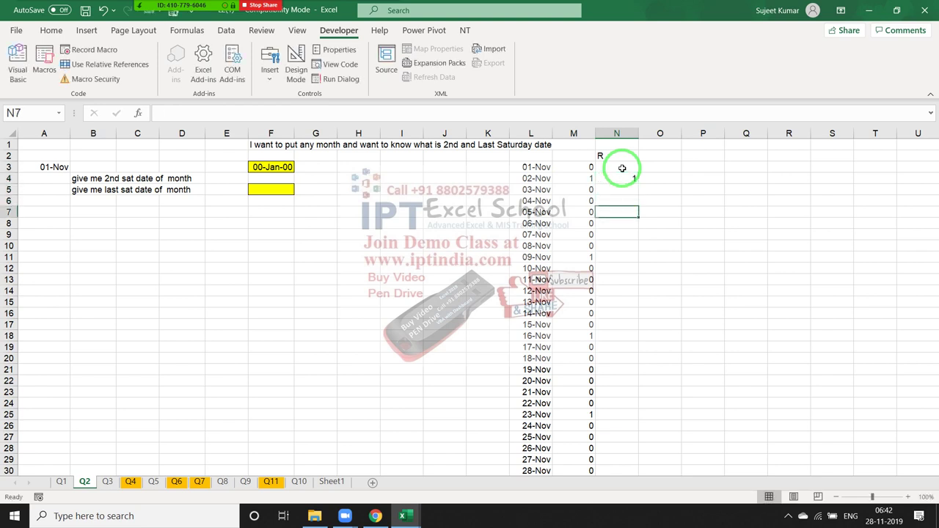
{"action": "key", "text": "Down"}
{"action": "key", "text": "Down"}
{"action": "key", "text": "Down"}
{"action": "key", "text": "Down"}
{"action": "key", "text": "Down"}
{"action": "key", "text": "Down"}
{"action": "key", "text": "Down"}
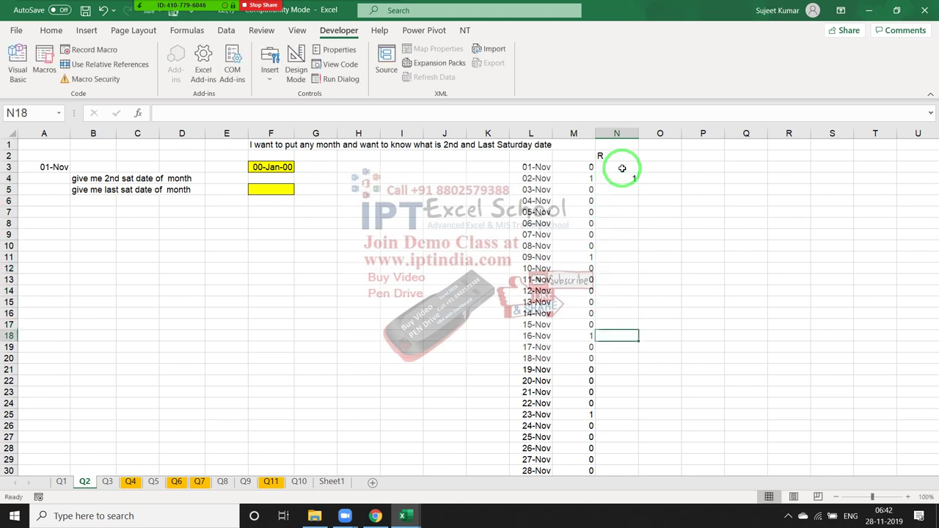
{"action": "type", "text": "2"}
{"action": "key", "text": "ctrl+Return"}
Look through the NDate loop code in the VBA editor and return to the sheet.
{"action": "key", "text": "alt+Tab"}
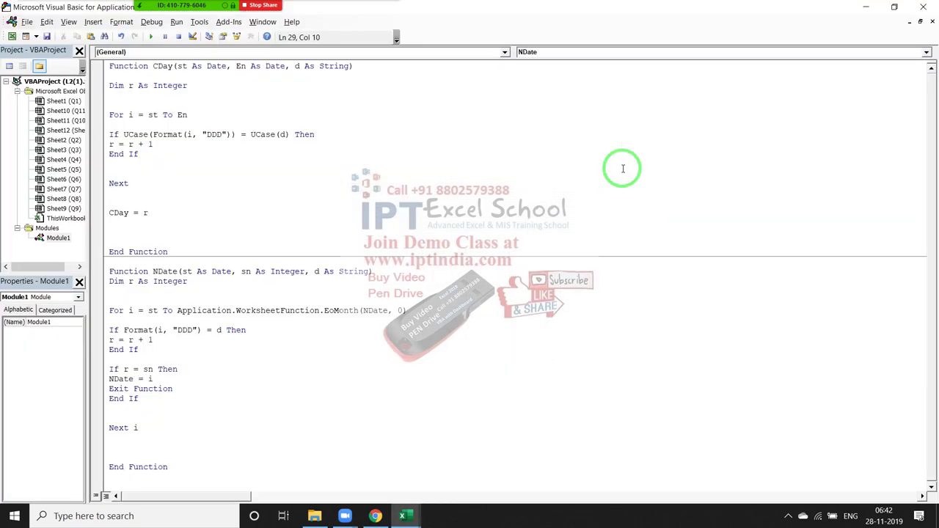
{"action": "key", "text": "Down"}
{"action": "key", "text": "Down"}
{"action": "key", "text": "Down"}
{"action": "key", "text": "Right"}
{"action": "key", "text": "Right"}
{"action": "key", "text": "Right"}
{"action": "key", "text": "alt+Tab"}
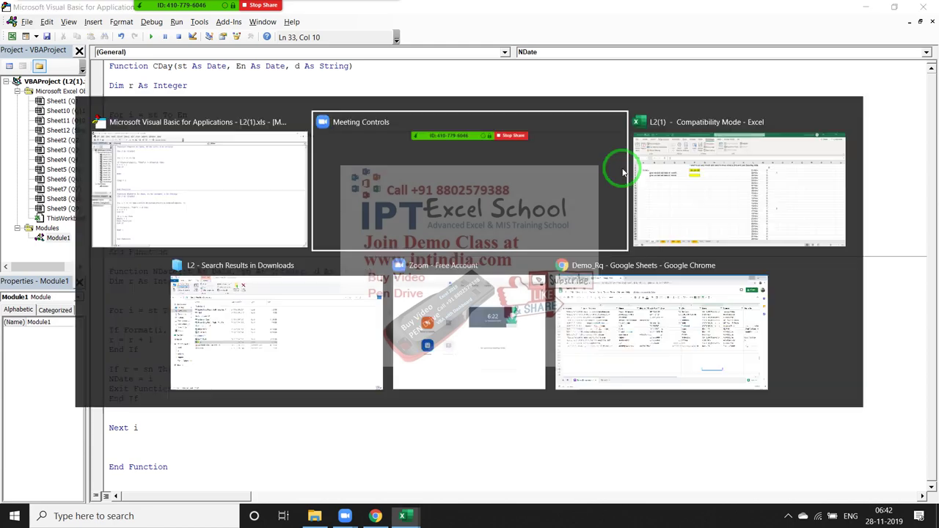
{"action": "key", "text": "alt+Tab"}
{"action": "key", "text": "alt+Tab"}
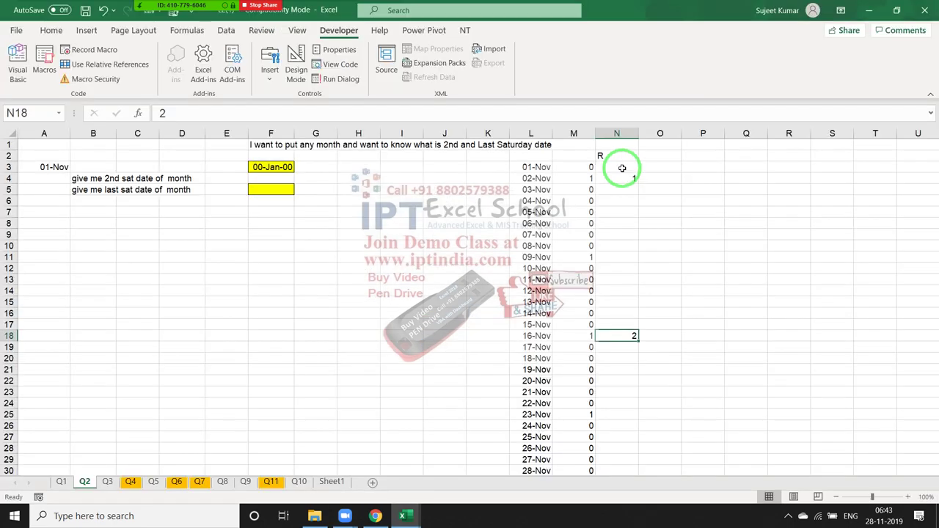
Put =L18 in O18 to show 16-Nov and type End in O19.
{"action": "key", "text": "Right"}
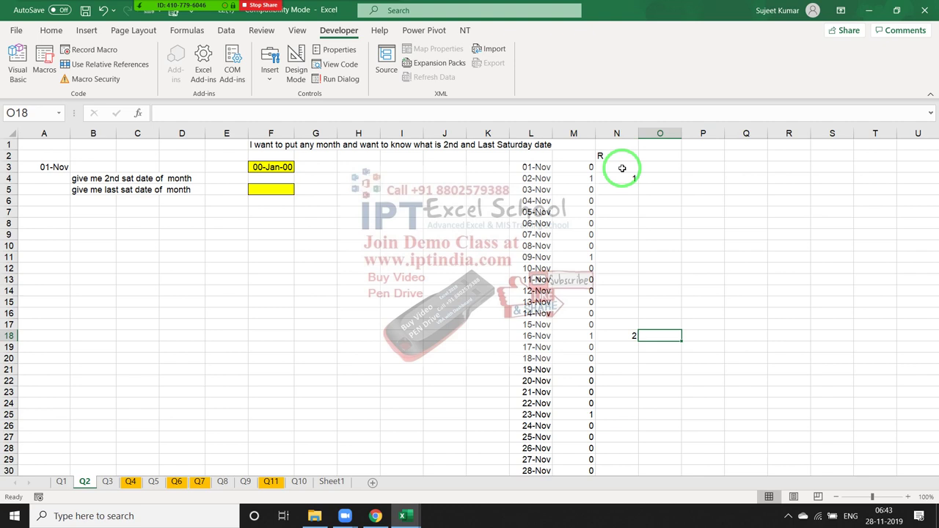
{"action": "type", "text": "="}
{"action": "key", "text": "Left"}
{"action": "key", "text": "Left"}
{"action": "key", "text": "Left"}
{"action": "key", "text": "Return"}
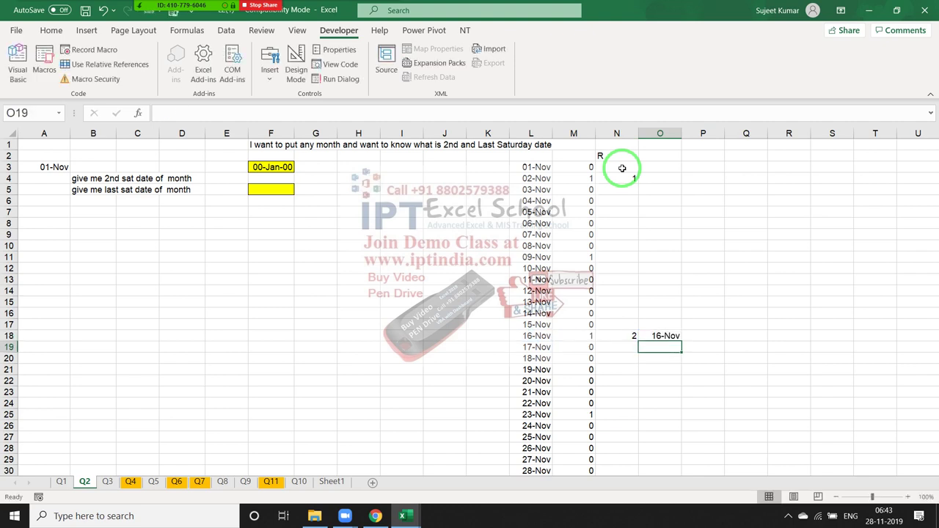
{"action": "key", "text": "Up"}
{"action": "key", "text": "Down"}
{"action": "key", "text": "Left"}
{"action": "key", "text": "Left"}
{"action": "key", "text": "ctrl+shift+Down"}
{"action": "key", "text": "Right"}
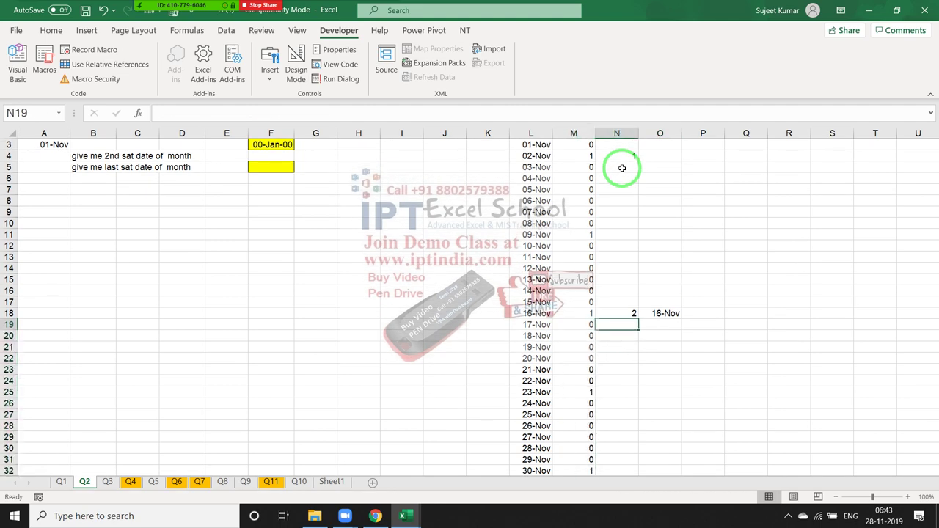
{"action": "key", "text": "Right"}
{"action": "type", "text": "End"}
{"action": "key", "text": "Return"}
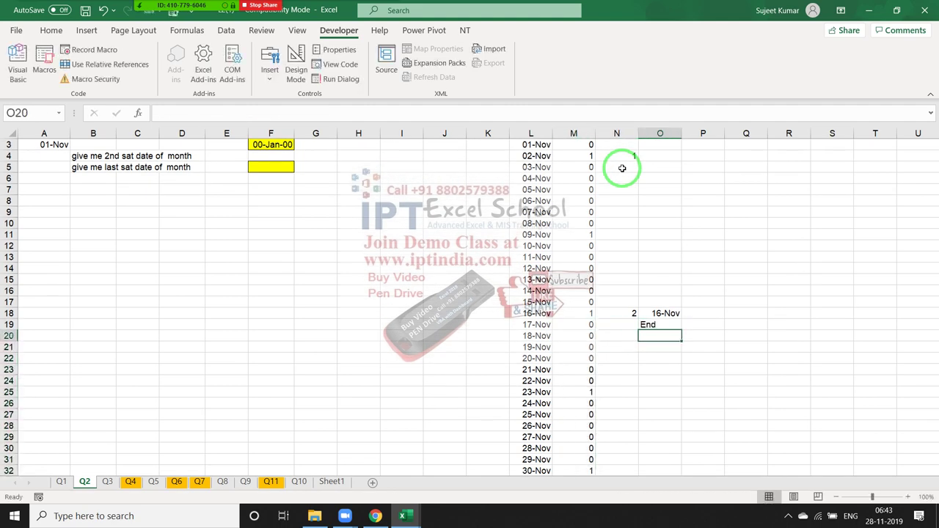
{"action": "key", "text": "Up"}
{"action": "key", "text": "Up"}
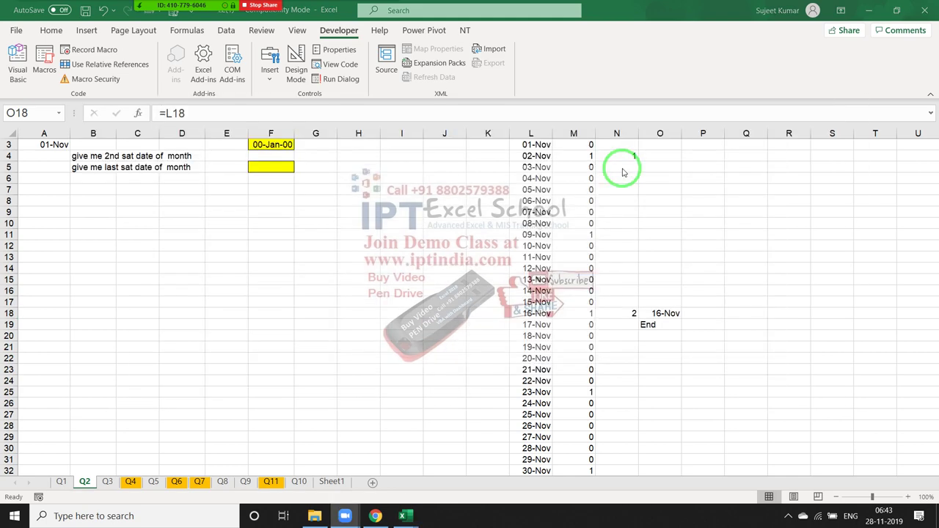
Move the 2 / 16-Nov / End block from N18:O19 up to rows 11–12.
{"action": "key", "text": "alt+Tab"}
{"action": "key", "text": "shift+Left"}
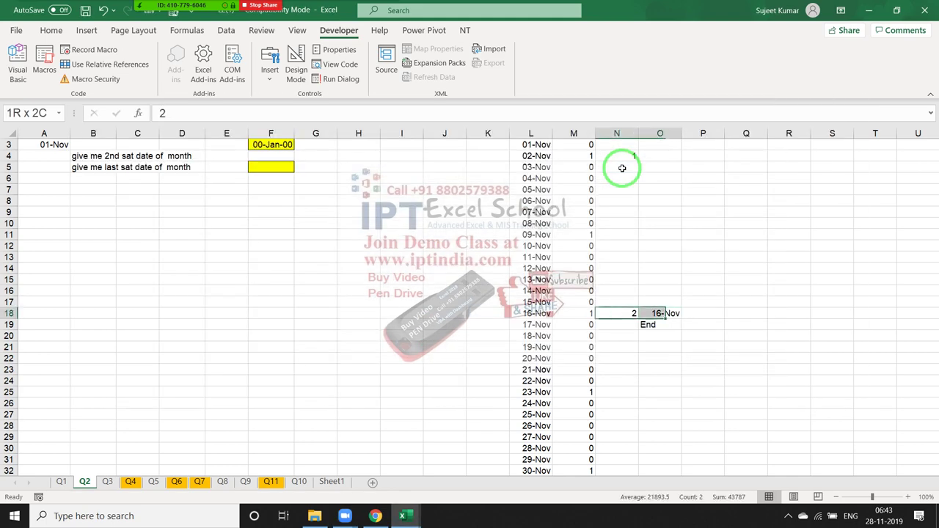
{"action": "key", "text": "shift+Down"}
{"action": "key", "text": "ctrl+c"}
{"action": "key", "text": "Up"}
{"action": "key", "text": "Up"}
{"action": "key", "text": "Up"}
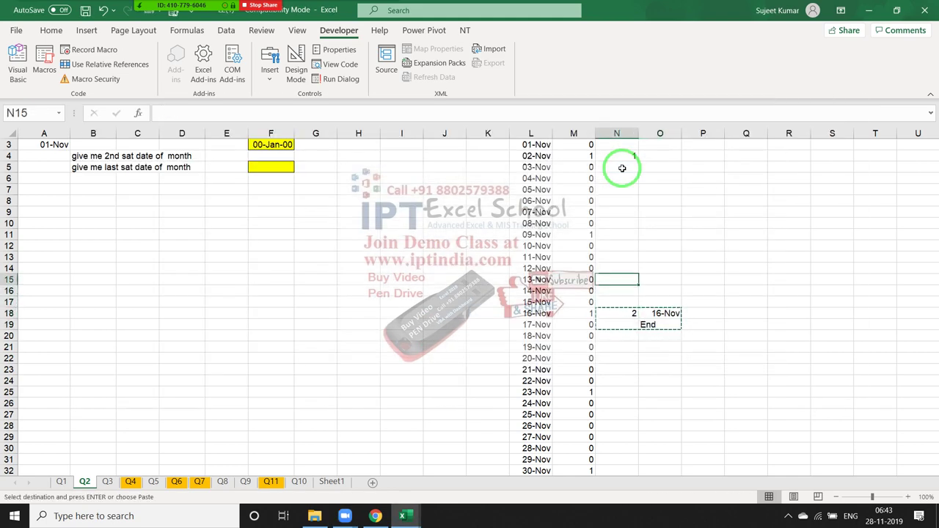
{"action": "key", "text": "Up"}
{"action": "key", "text": "Up"}
{"action": "key", "text": "Up"}
{"action": "key", "text": "Up"}
{"action": "key", "text": "Return"}
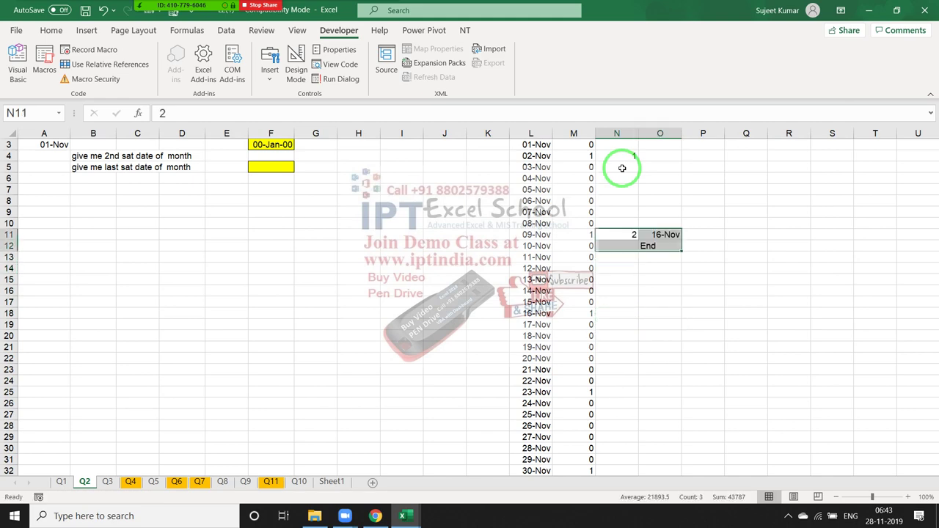
{"action": "scroll", "coordinate": [632, 146], "scroll_direction": "up", "scroll_amount": 1}
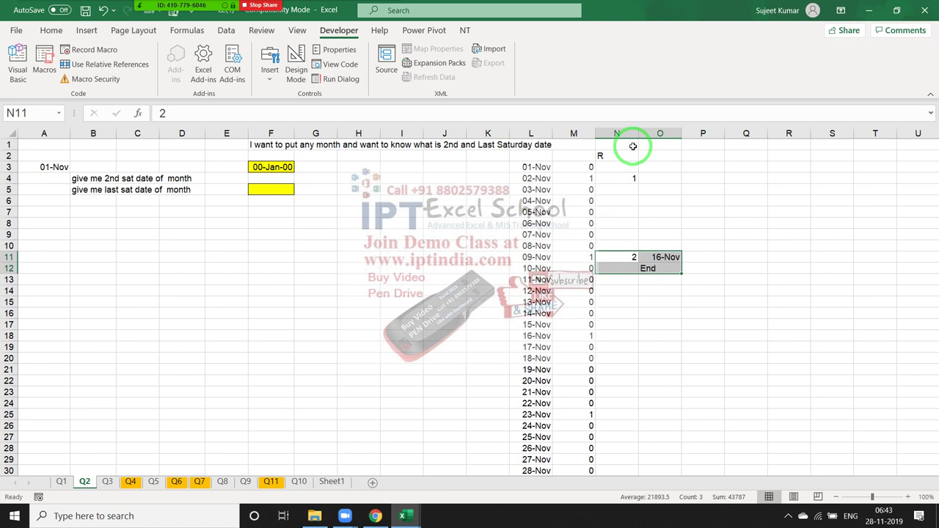
{"action": "key", "text": "Down"}
{"action": "key", "text": "Down"}
{"action": "key", "text": "Down"}
{"action": "key", "text": "Down"}
{"action": "key", "text": "Down"}
{"action": "key", "text": "Down"}
{"action": "key", "text": "Down"}
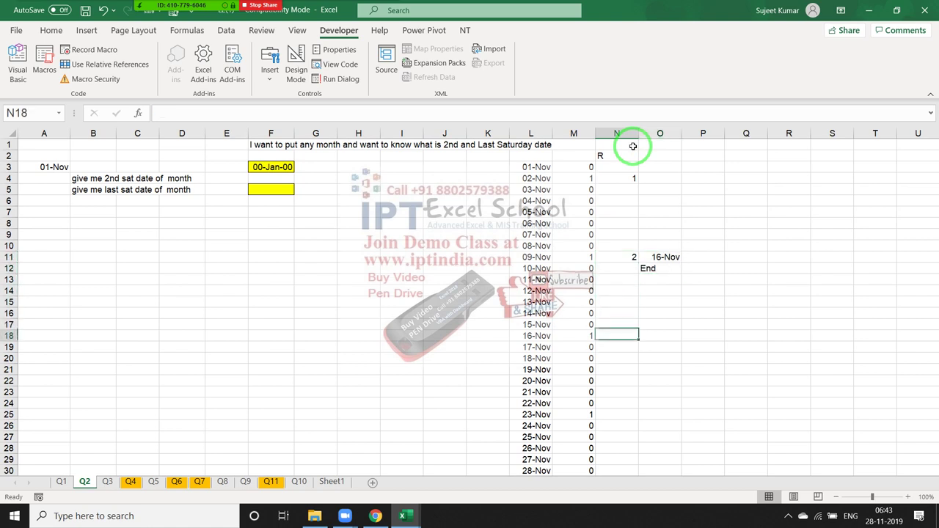
{"action": "key", "text": "Down"}
{"action": "key", "text": "Down"}
{"action": "key", "text": "Down"}
{"action": "key", "text": "Down"}
{"action": "key", "text": "Down"}
{"action": "key", "text": "Down"}
{"action": "key", "text": "Down"}
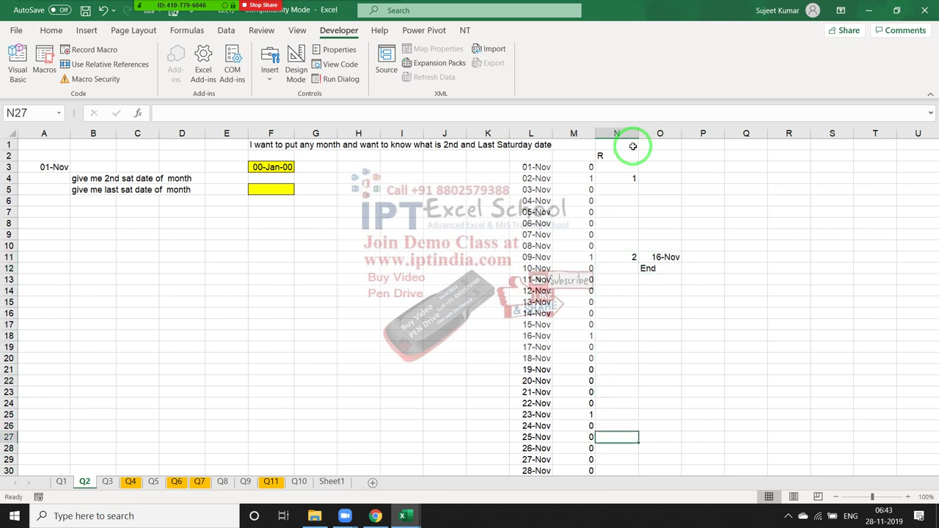
{"action": "key", "text": "Up"}
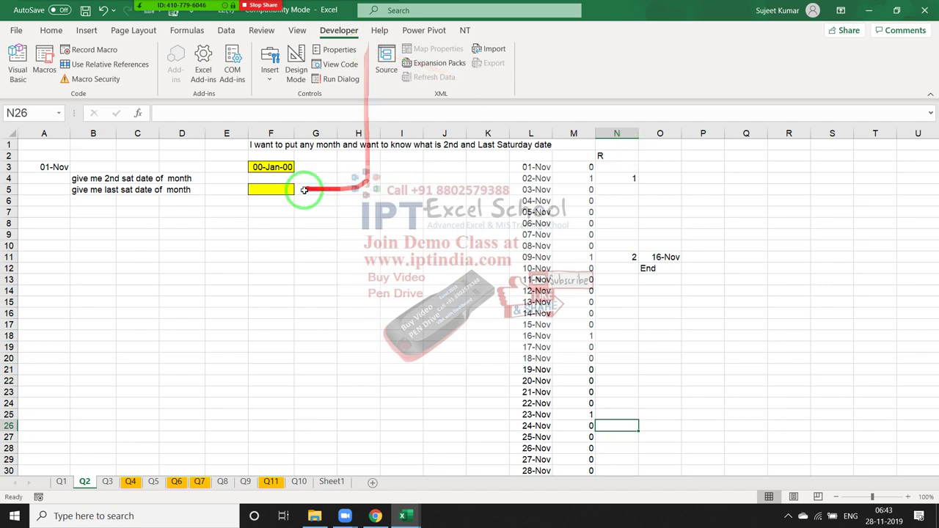
Recommit =NDate(A3,2,"Sat") in F3, which still shows 00-Jan-00, then return to the NDate code.
{"action": "double_click", "coordinate": [281, 168]}
{"action": "key", "text": "Return"}
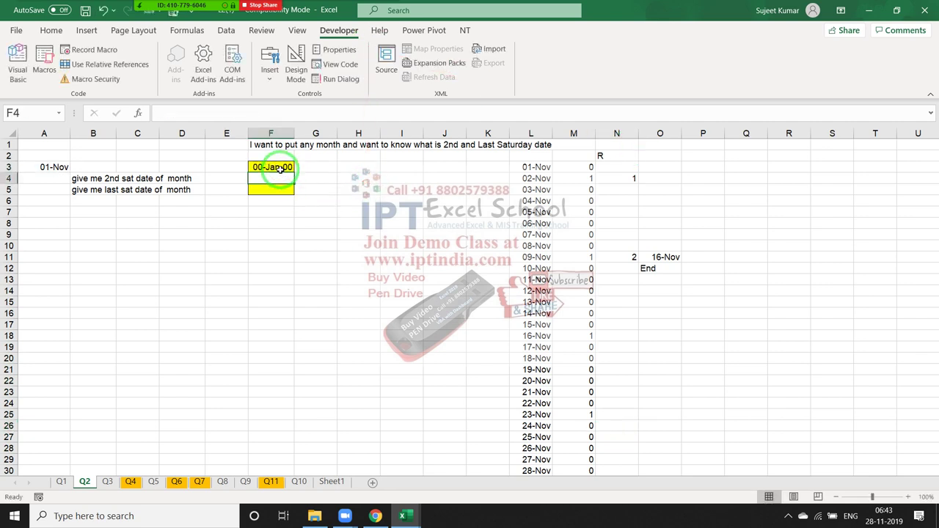
{"action": "left_click", "coordinate": [281, 168]}
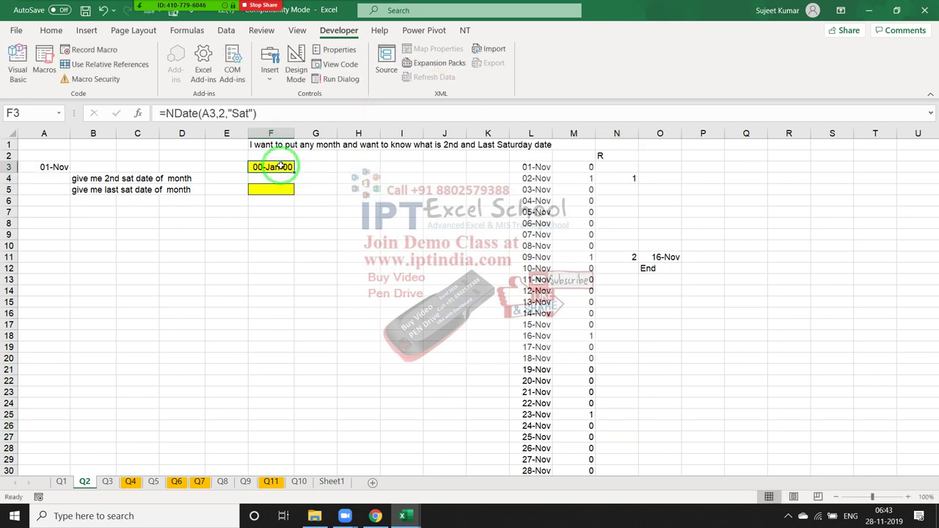
{"action": "double_click", "coordinate": [282, 168]}
{"action": "key", "text": "Return"}
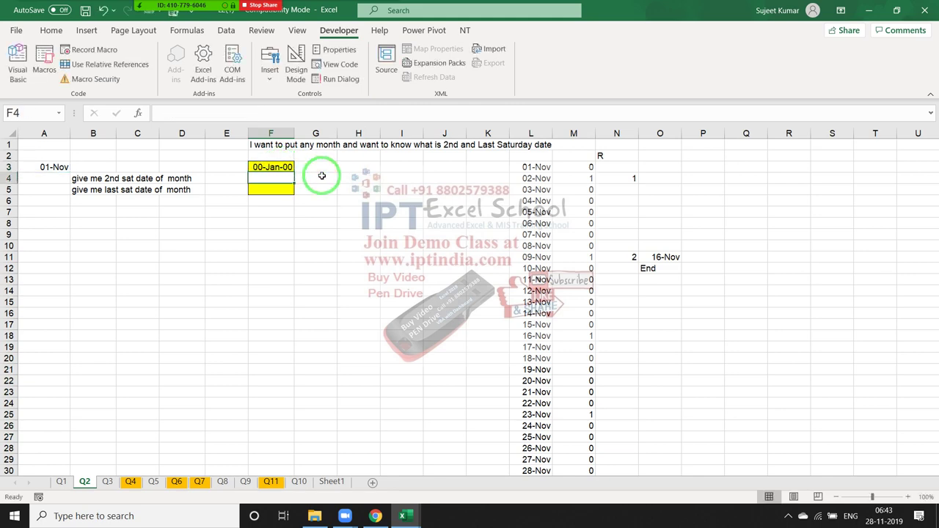
{"action": "key", "text": "Up"}
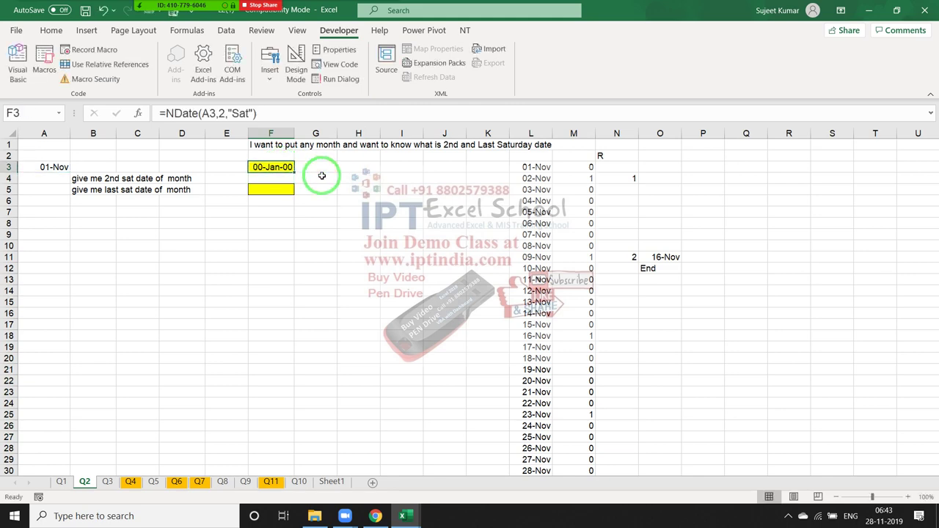
{"action": "key", "text": "alt+Tab"}
{"action": "key", "text": "alt+Tab"}
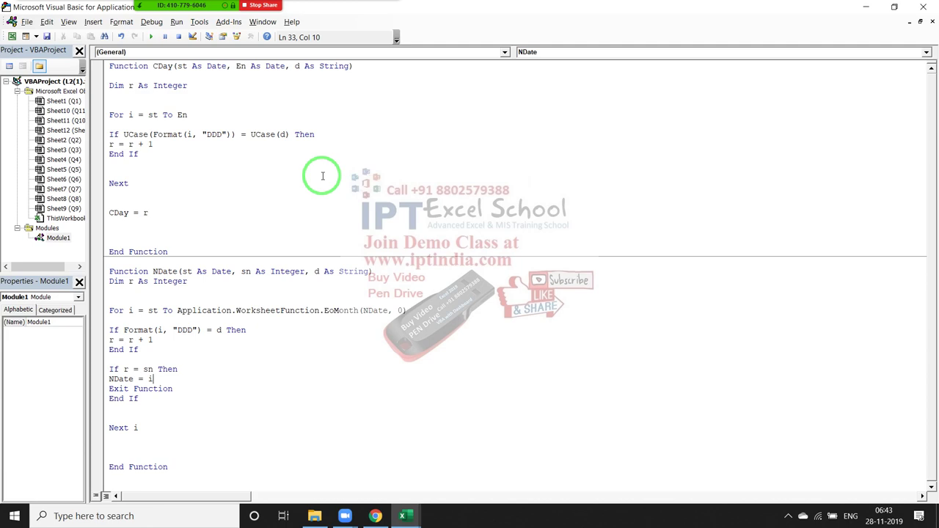
Step through NDate's r = r + 1, If r = sn and NDate = i lines, then clear F3 on the sheet.
{"action": "key", "text": "alt+Tab"}
{"action": "key", "text": "alt+Tab"}
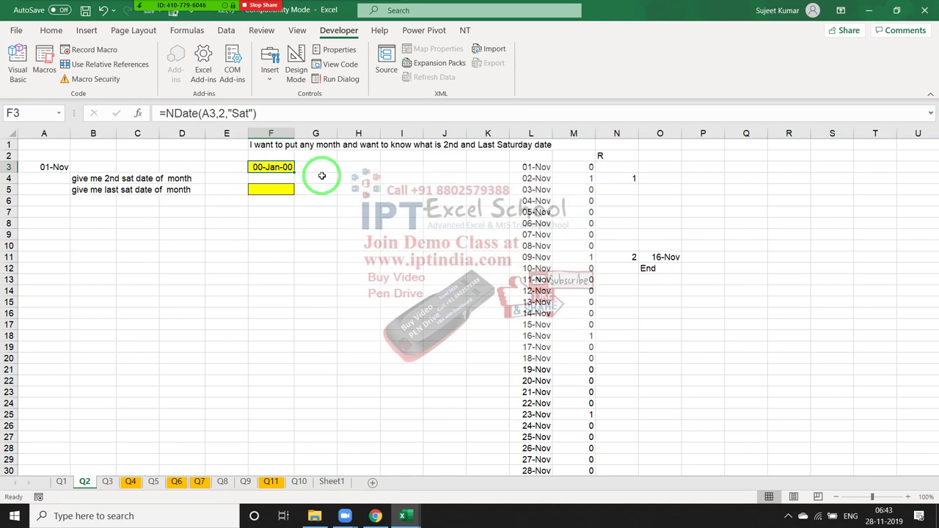
{"action": "key", "text": "alt+Tab"}
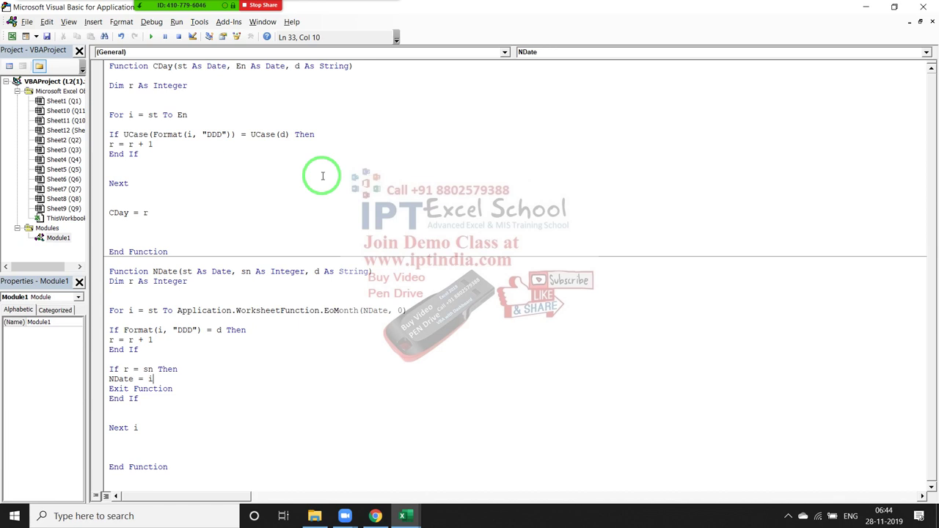
{"action": "key", "text": "Up"}
{"action": "key", "text": "End"}
{"action": "key", "text": "Up"}
{"action": "key", "text": "Left"}
{"action": "key", "text": "Left"}
{"action": "key", "text": "Left"}
{"action": "key", "text": "Right"}
{"action": "key", "text": "alt+F11"}
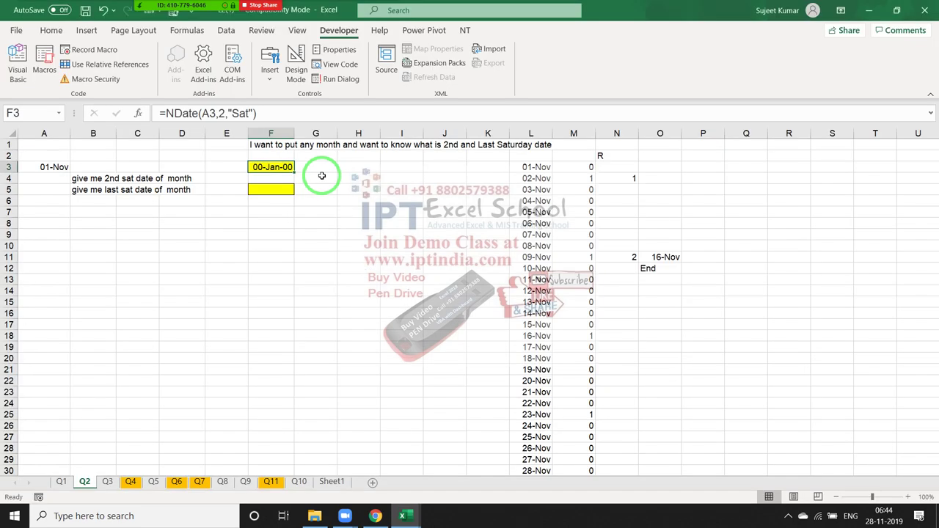
{"action": "key", "text": "Delete"}
Re-enter =NDate(A3,2,"Sat") in F3 and apply General format so it shows 0.
{"action": "type", "text": "="}
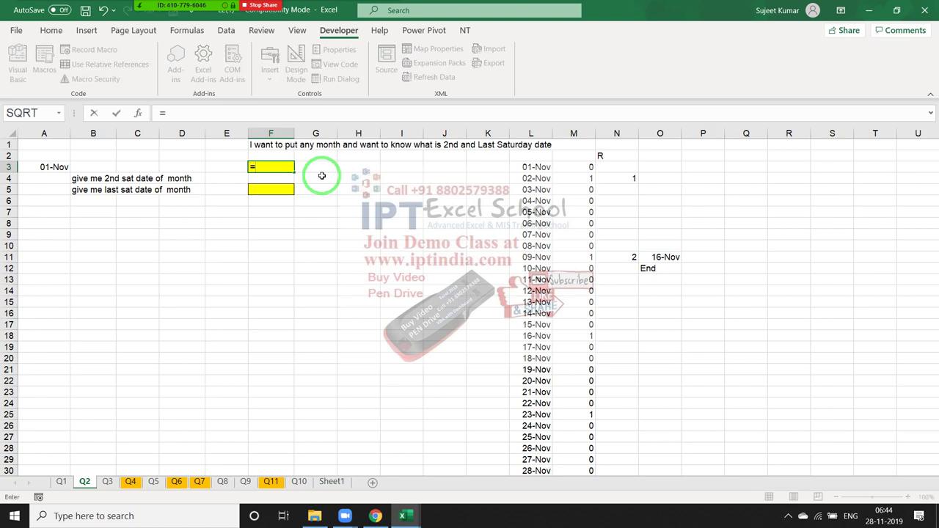
{"action": "type", "text": "N"}
{"action": "key", "text": "Down"}
{"action": "key", "text": "Down"}
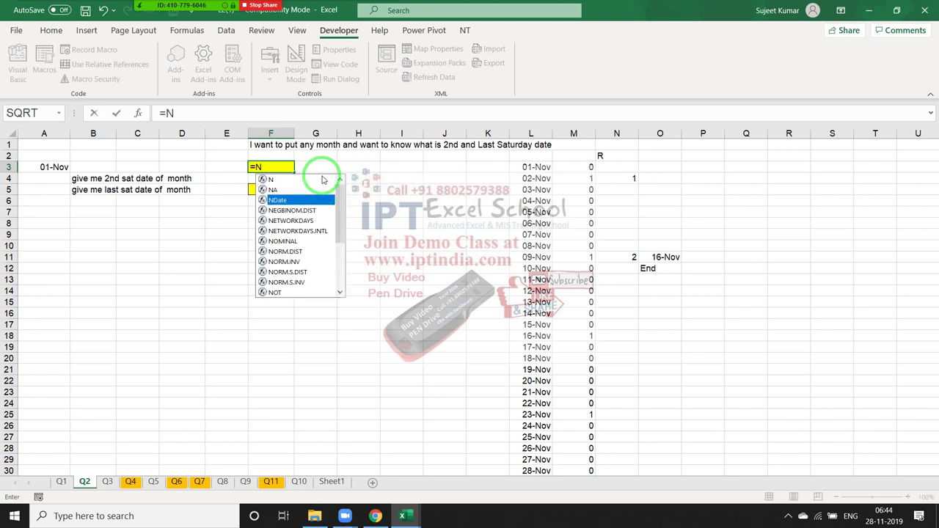
{"action": "key", "text": "Tab"}
{"action": "key", "text": "Left"}
{"action": "key", "text": "Left"}
{"action": "key", "text": "Left"}
{"action": "key", "text": "Left"}
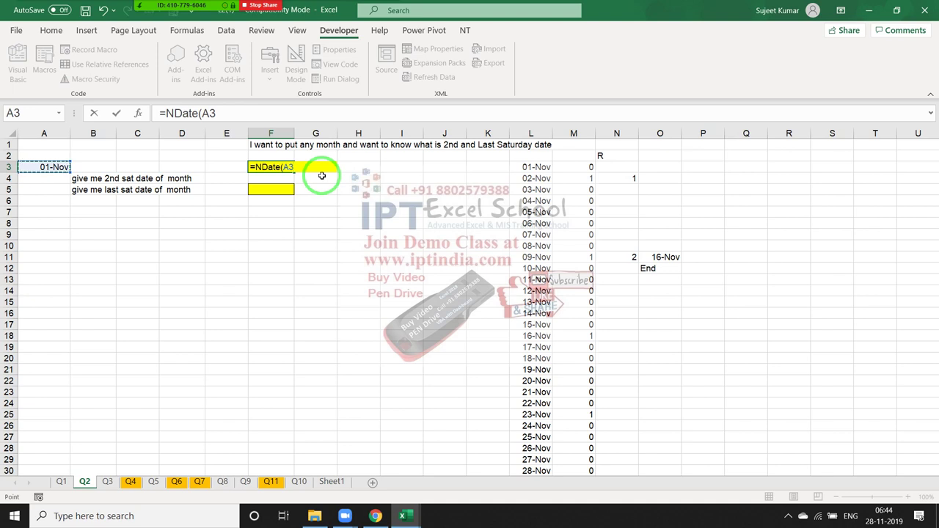
{"action": "type", "text": ",2,\""}
{"action": "type", "text": "Sa"}
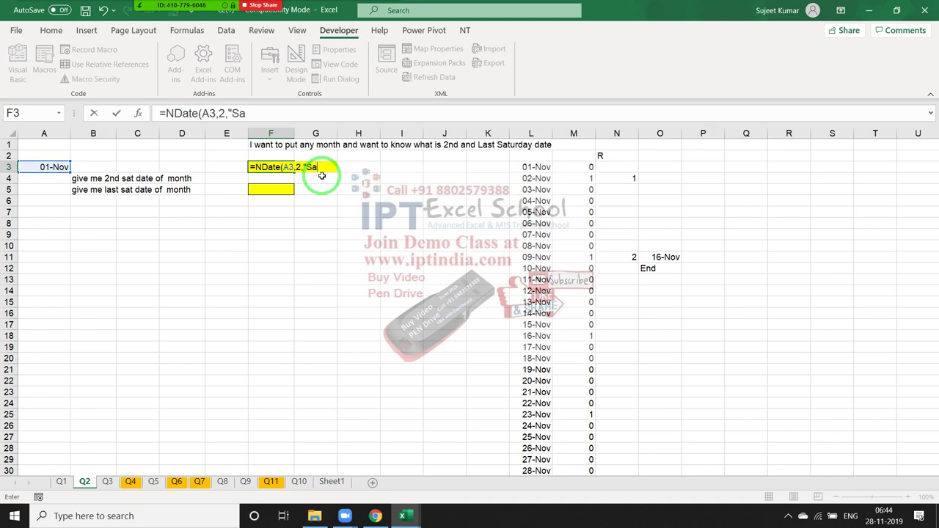
{"action": "type", "text": "t"}
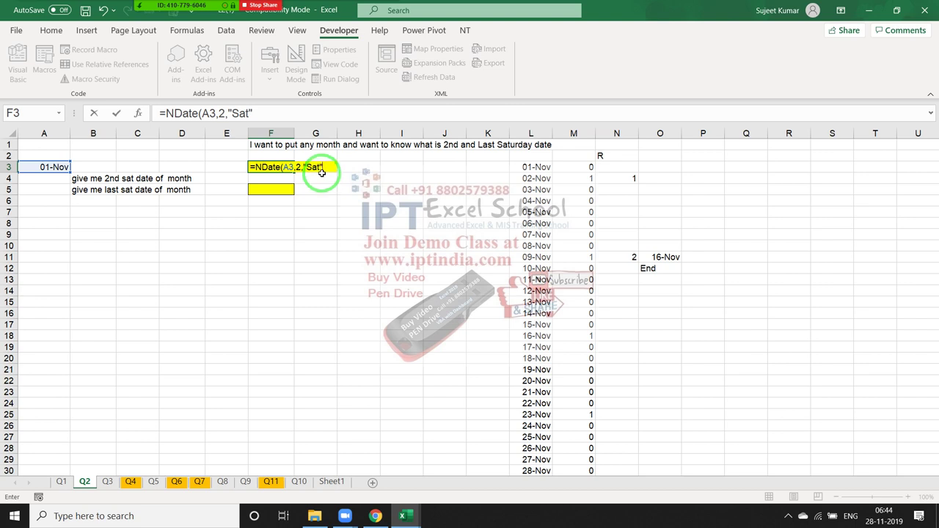
{"action": "key", "text": "Return"}
{"action": "key", "text": "Up"}
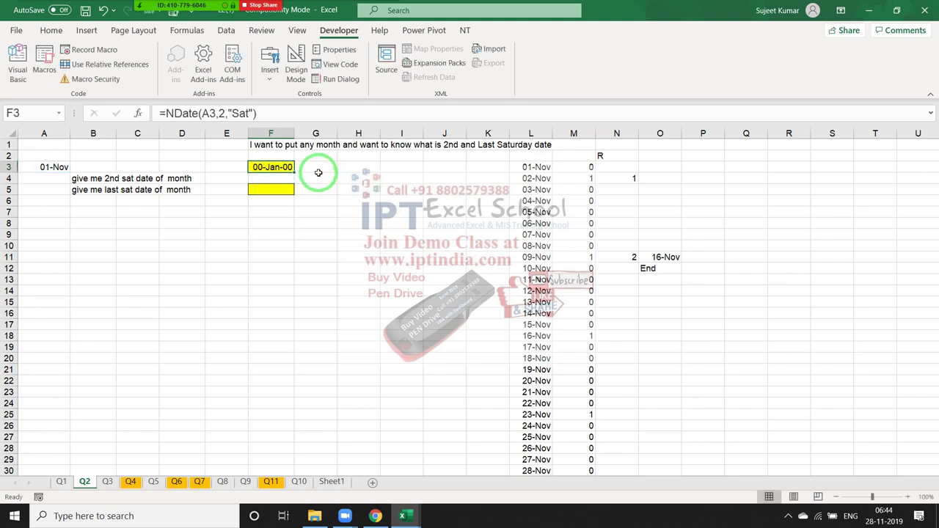
{"action": "key", "text": "ctrl+shift+asciitilde"}
{"action": "key", "text": "alt+F11"}
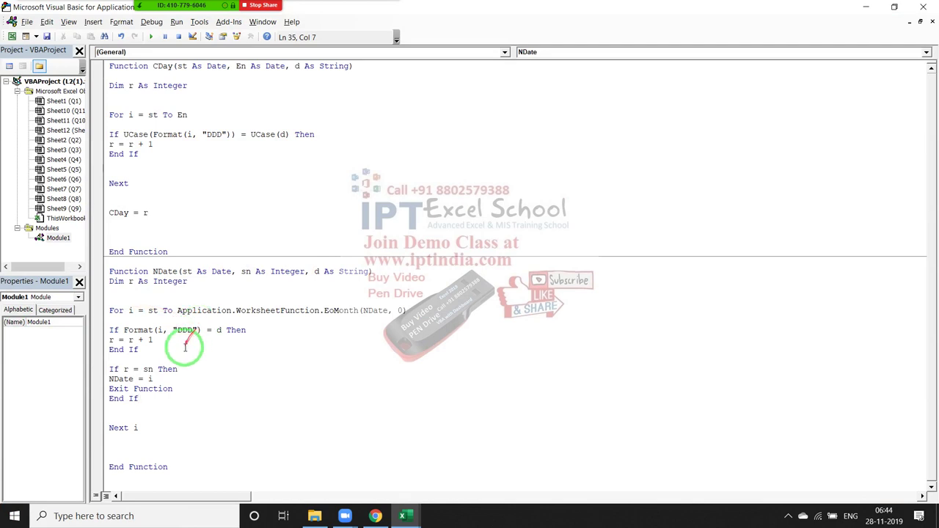
Walk through NDate's code, highlighting the st variable, EoMonth call and sn argument.
{"action": "left_click", "coordinate": [232, 357]}
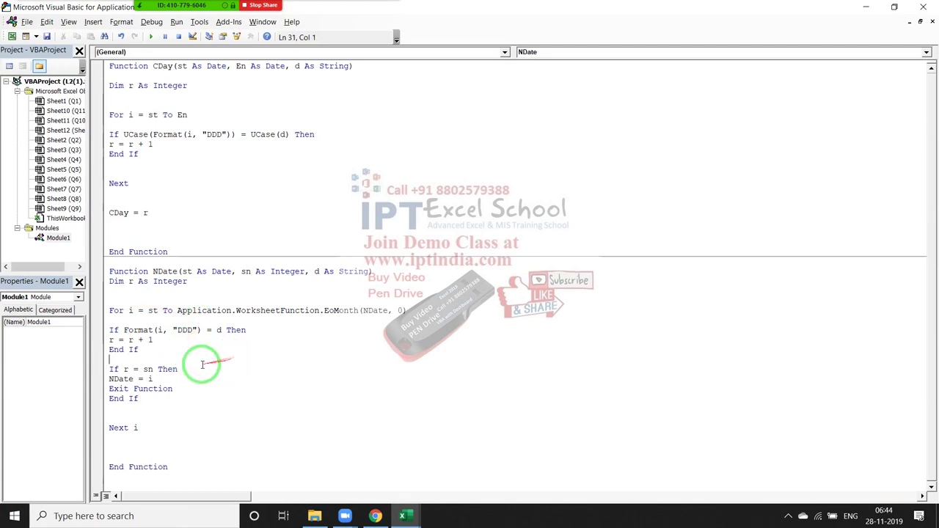
{"action": "left_click", "coordinate": [149, 309]}
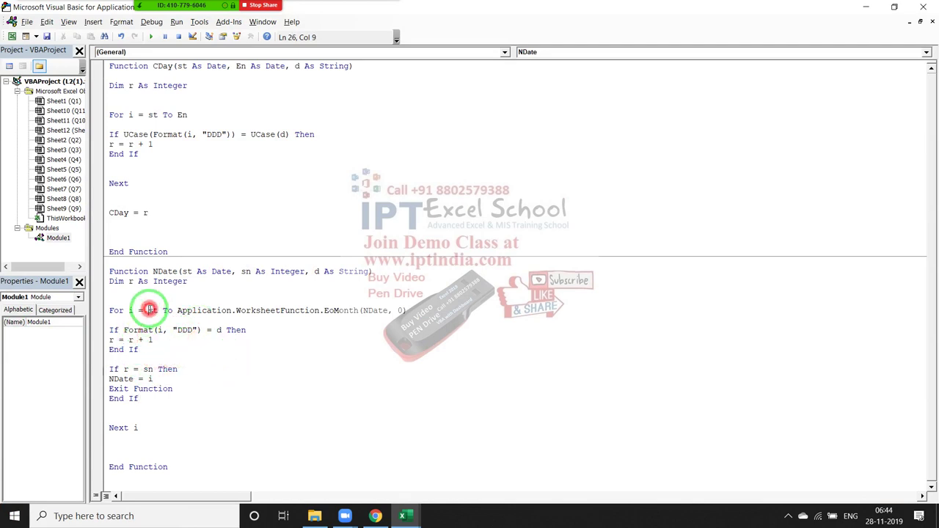
{"action": "double_click", "coordinate": [152, 310]}
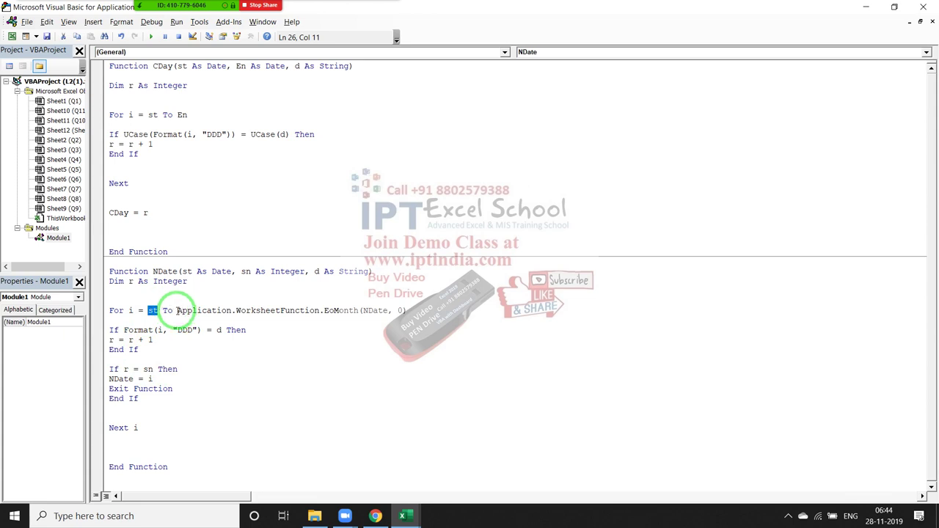
{"action": "left_click_drag", "start_coordinate": [177, 310], "coordinate": [360, 310]}
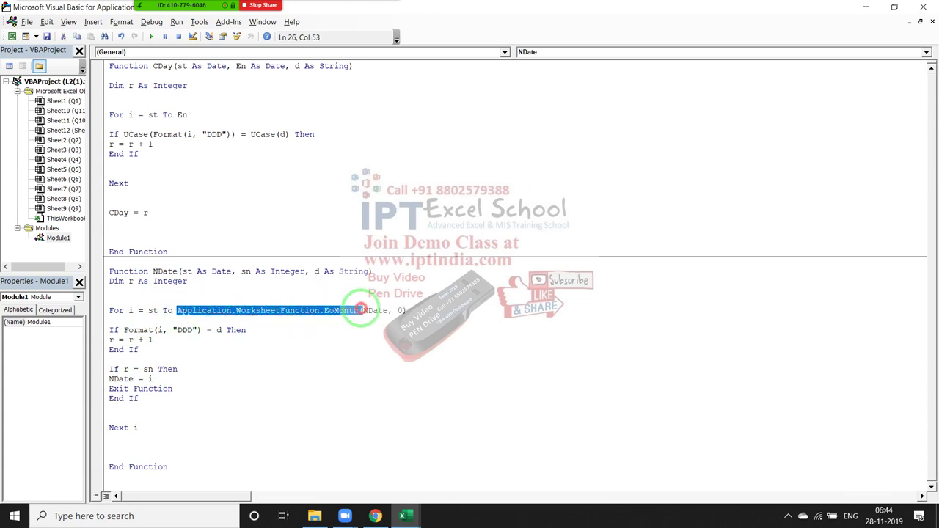
{"action": "left_click_drag", "start_coordinate": [361, 310], "coordinate": [421, 311]}
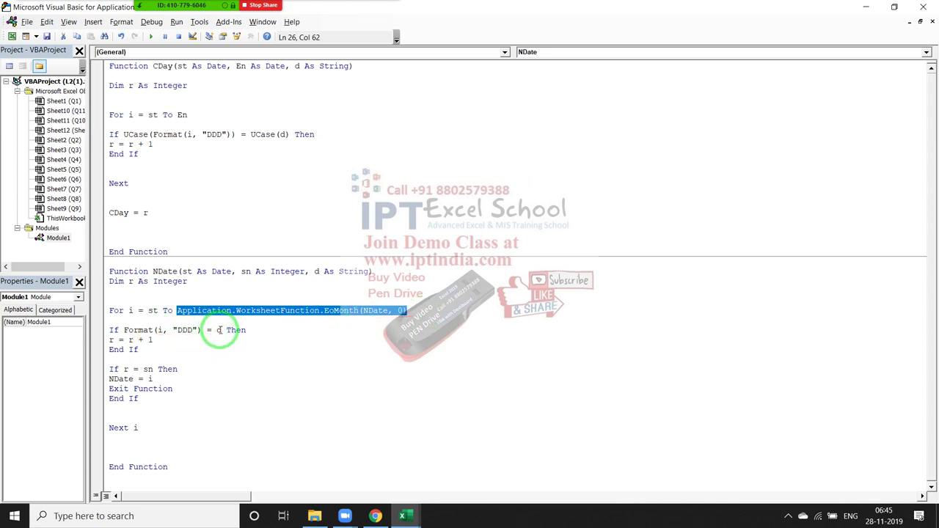
{"action": "left_click", "coordinate": [218, 330]}
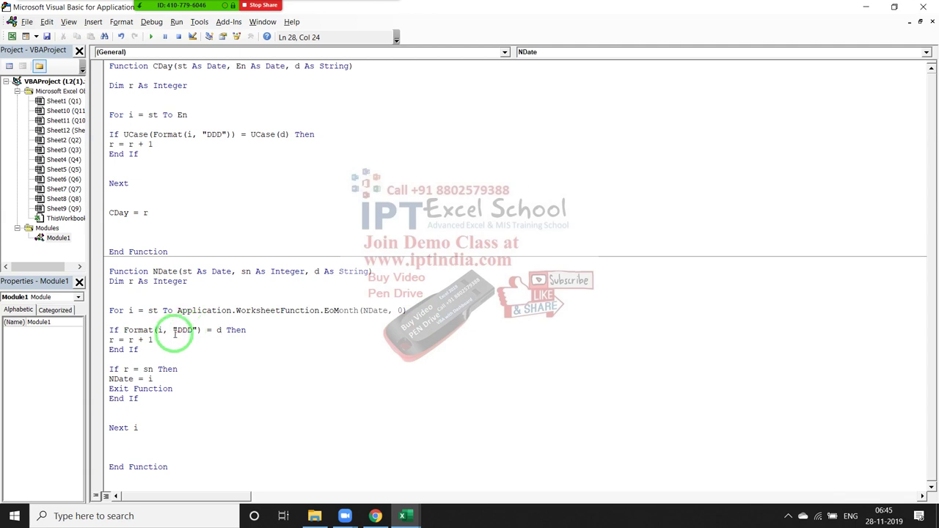
{"action": "left_click", "coordinate": [163, 340]}
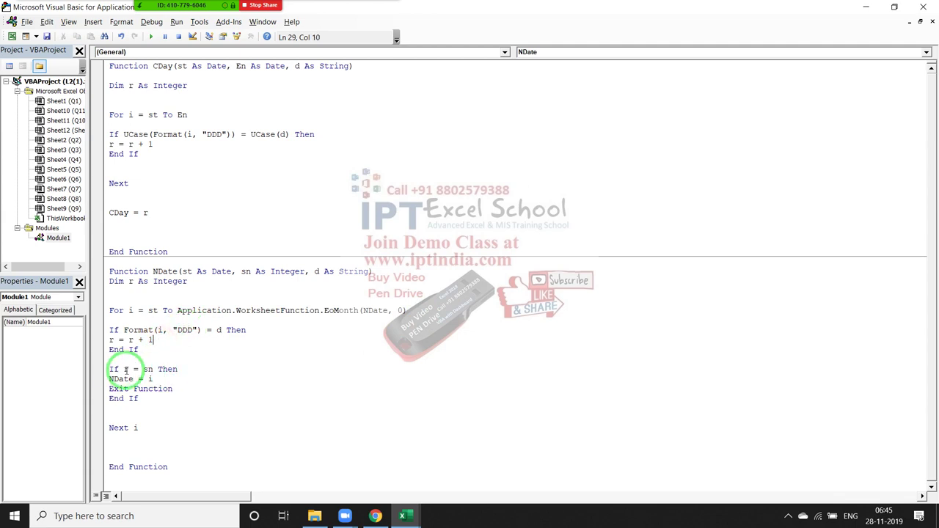
{"action": "double_click", "coordinate": [149, 369]}
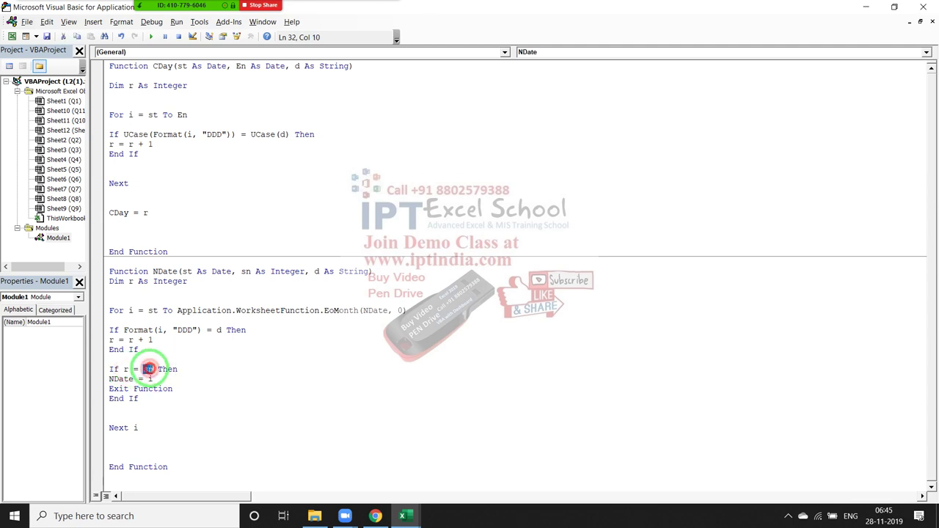
{"action": "left_click", "coordinate": [130, 379]}
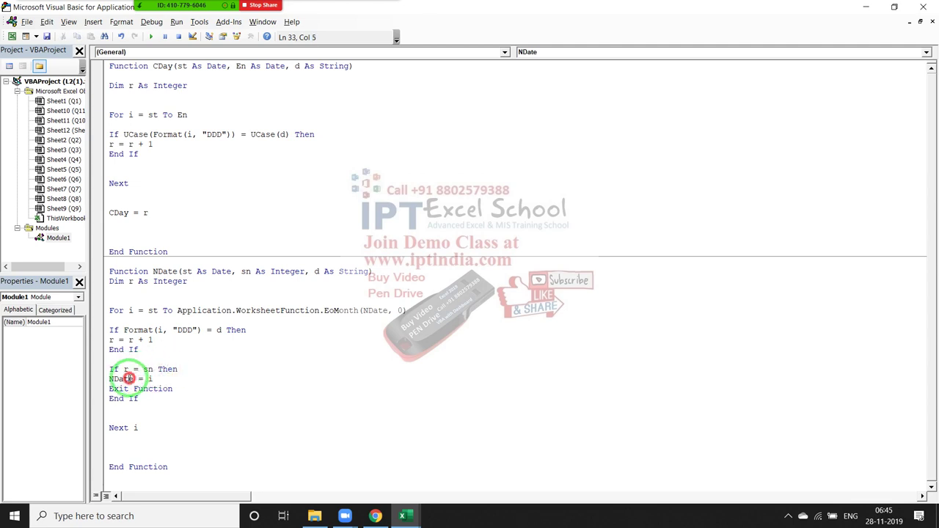
{"action": "left_click", "coordinate": [163, 398]}
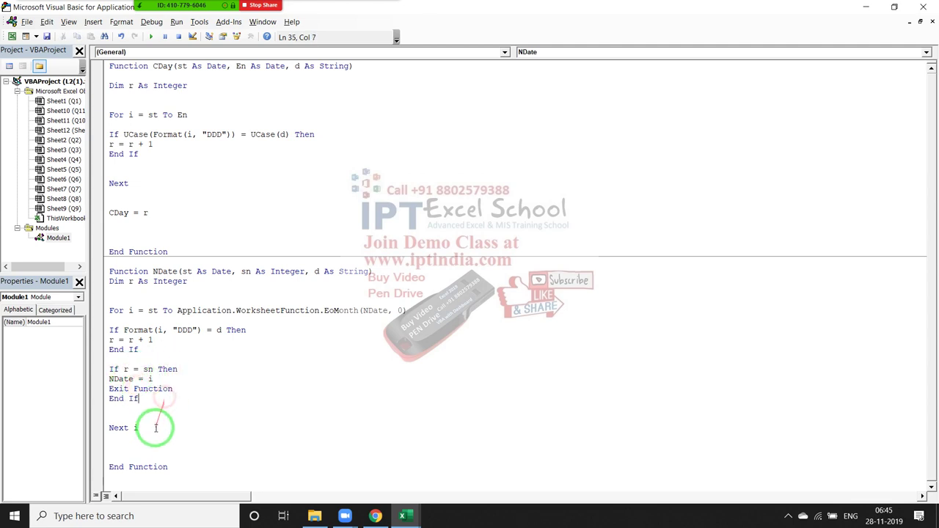
{"action": "left_click", "coordinate": [156, 427]}
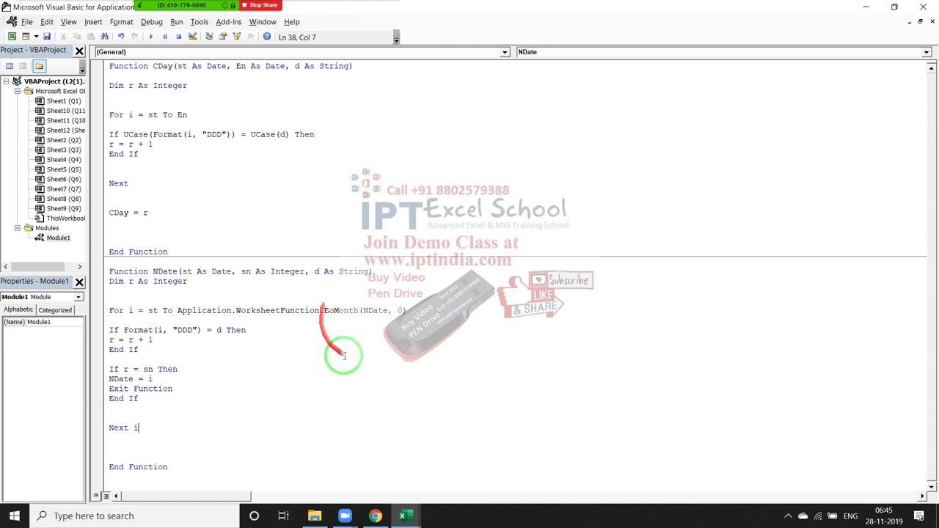
Add As Date to the end of the Function NDate declaration.
{"action": "left_click", "coordinate": [382, 271]}
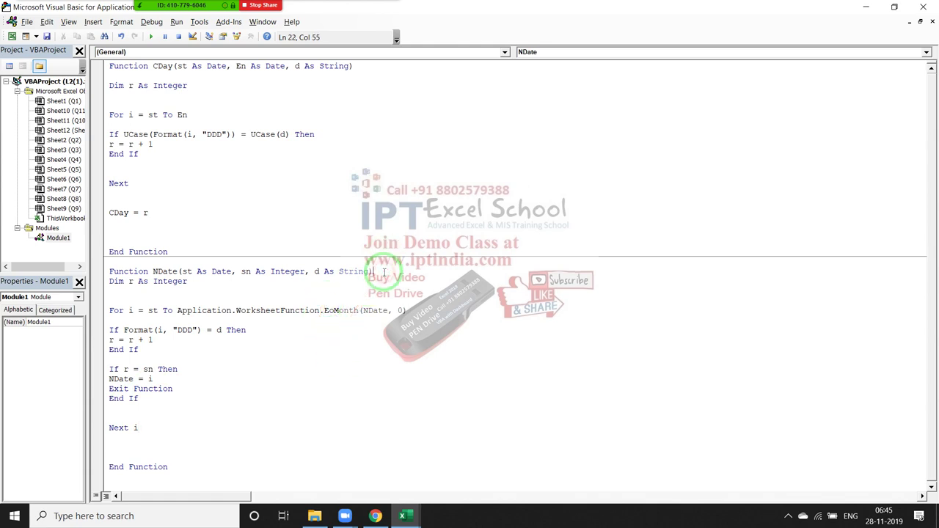
{"action": "type", "text": " as "}
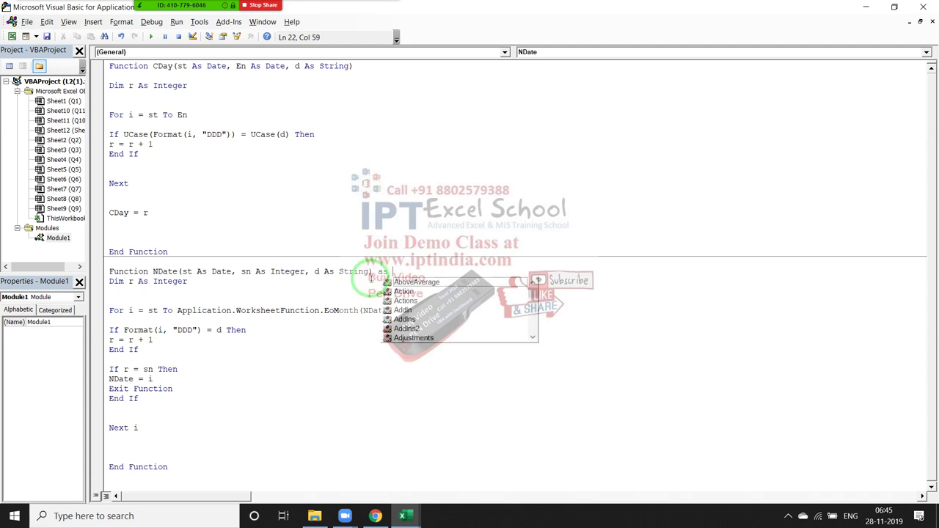
{"action": "type", "text": "date"}
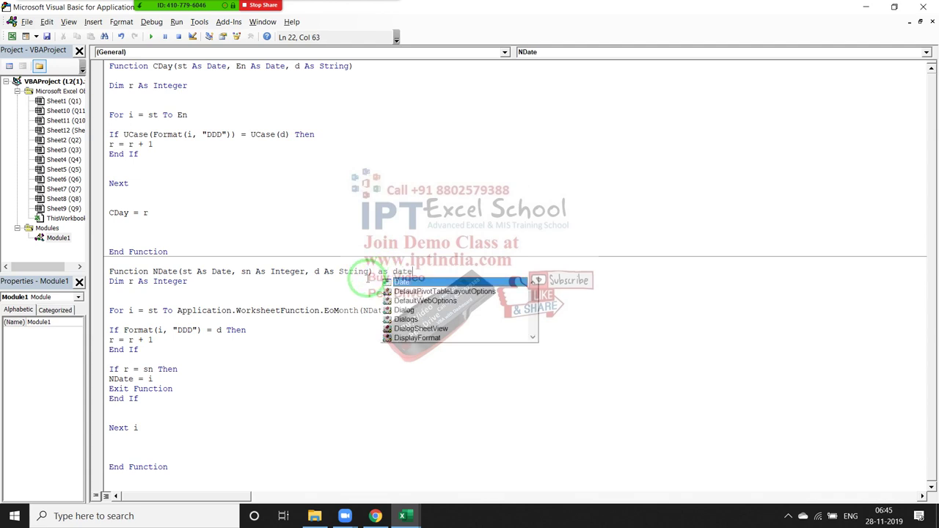
{"action": "left_click", "coordinate": [286, 301]}
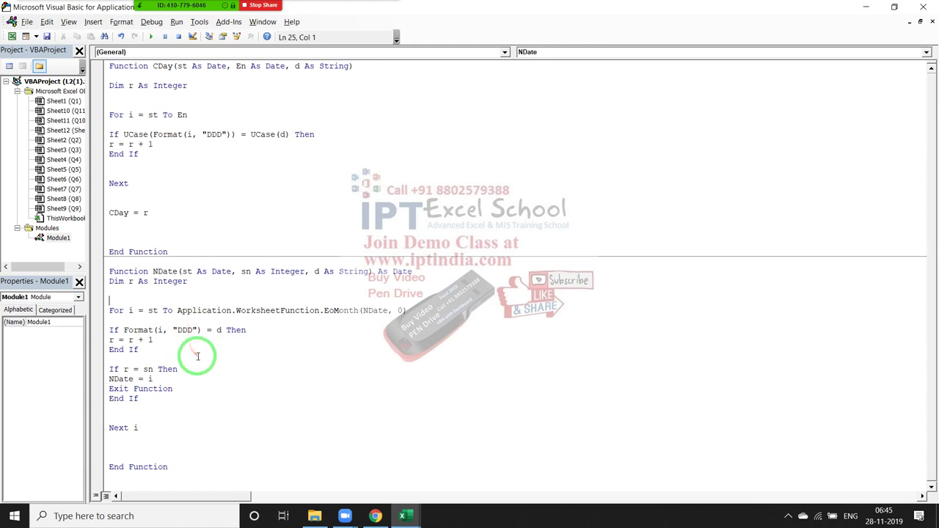
Recalculate =NDate(A3,2,"Sat") in F3, still 0, then select NDate's two If blocks.
{"action": "key", "text": "alt+F11"}
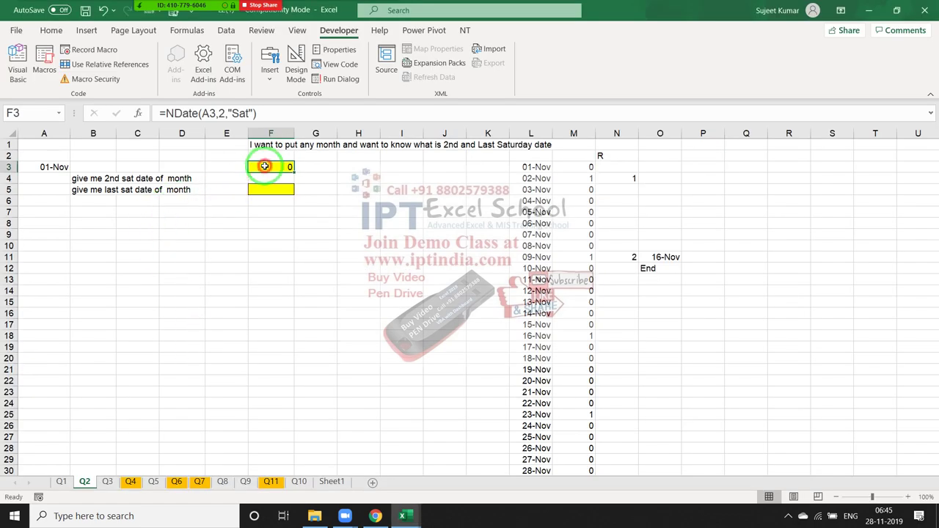
{"action": "double_click", "coordinate": [263, 167]}
{"action": "key", "text": "Return"}
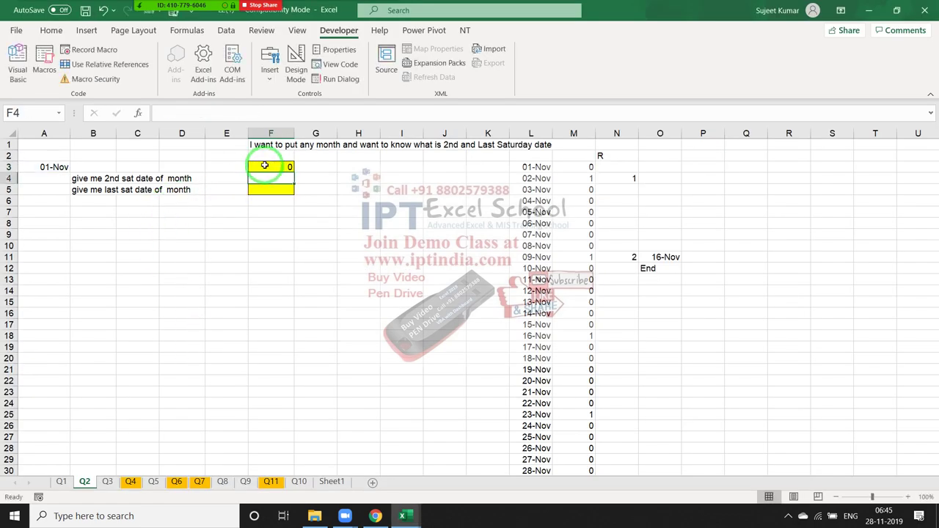
{"action": "left_click", "coordinate": [265, 165]}
{"action": "key", "text": "alt+F11"}
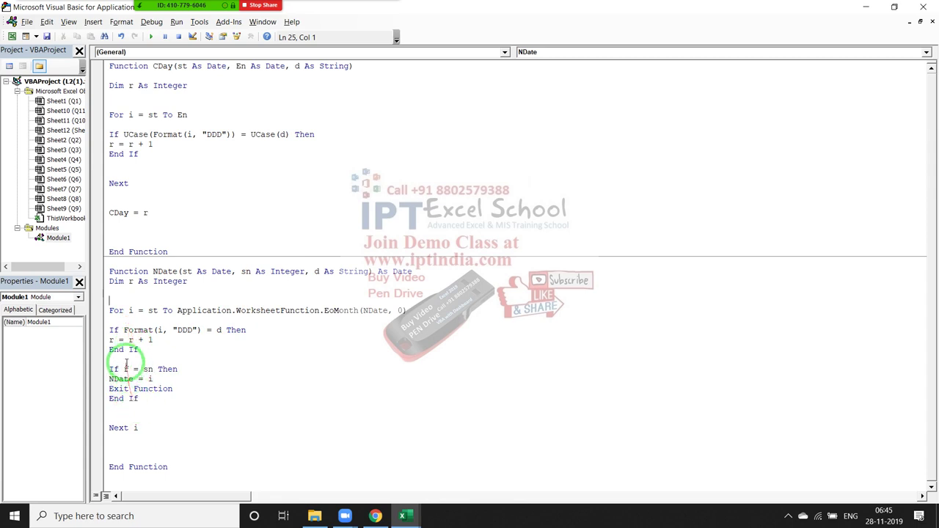
{"action": "left_click_drag", "start_coordinate": [138, 349], "coordinate": [109, 330]}
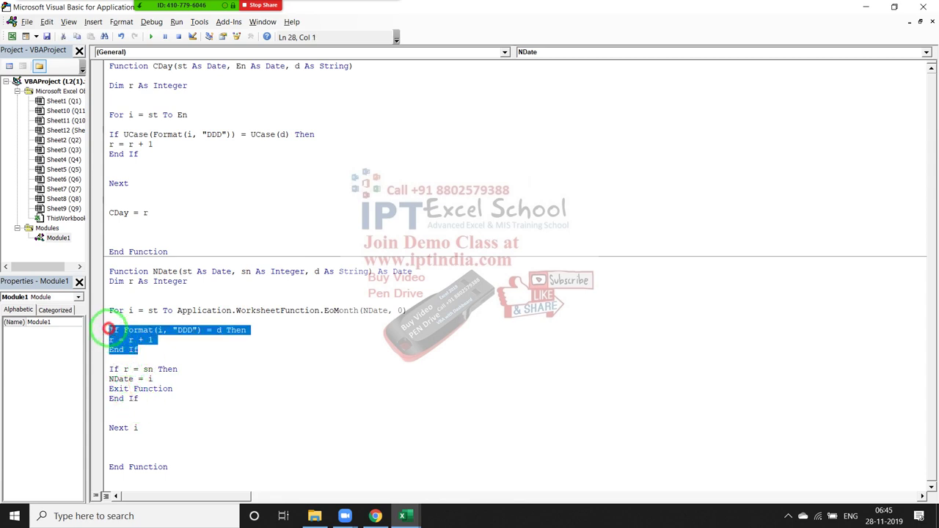
{"action": "left_click_drag", "start_coordinate": [140, 400], "coordinate": [112, 369]}
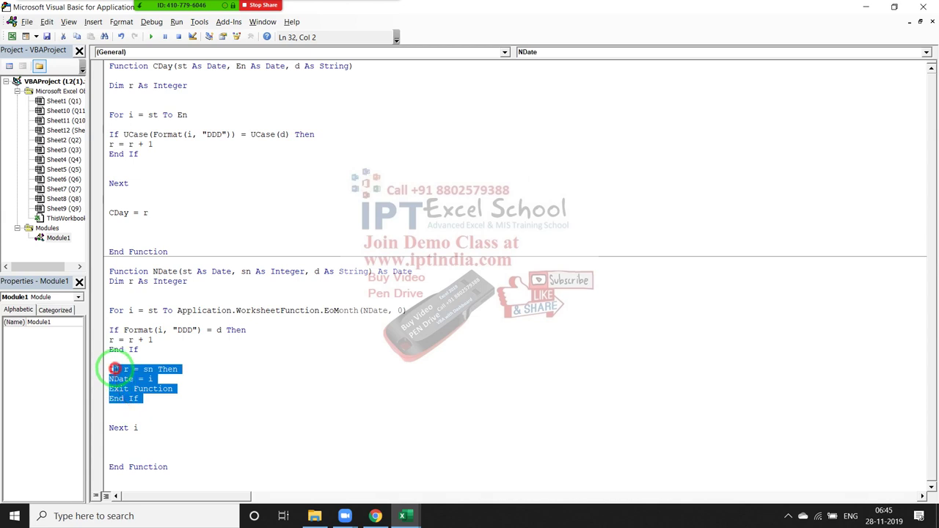
Copy NDate's Dim r line and For…Next loop into a new Sub rr() below End Function.
{"action": "left_click_drag", "start_coordinate": [143, 427], "coordinate": [109, 301]}
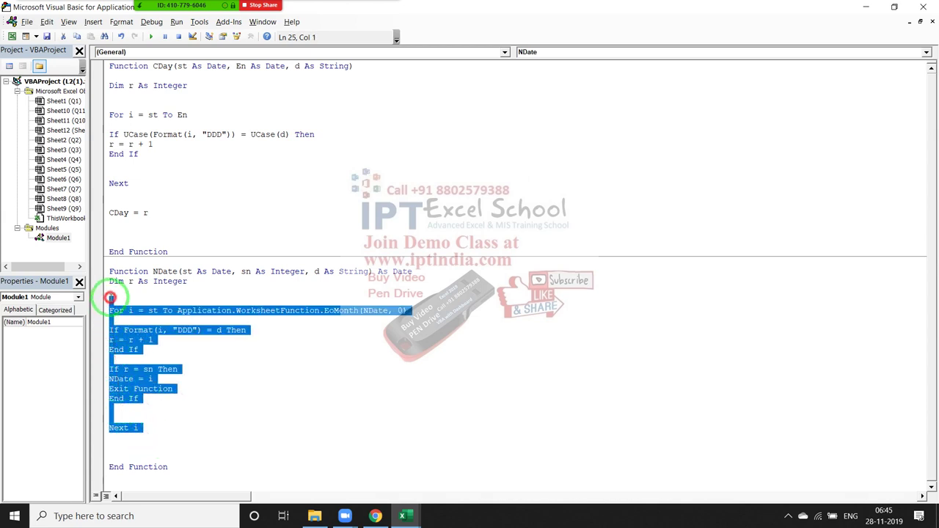
{"action": "left_click_drag", "start_coordinate": [109, 301], "coordinate": [109, 282]}
{"action": "key", "text": "ctrl+c"}
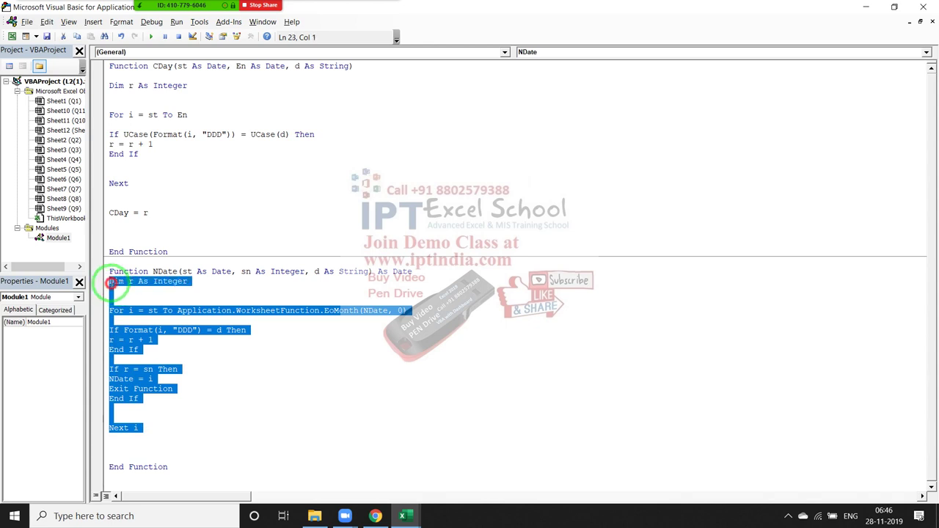
{"action": "left_click", "coordinate": [140, 478]}
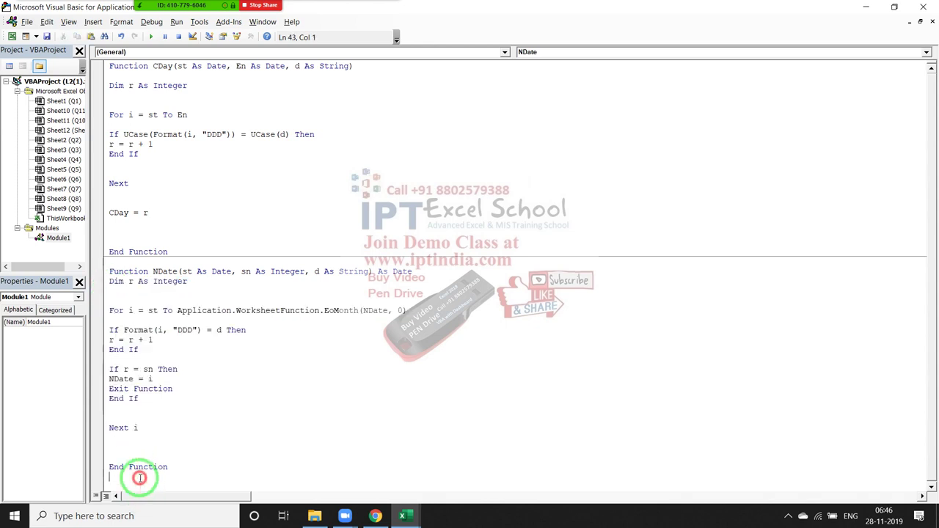
{"action": "type", "text": "sub"}
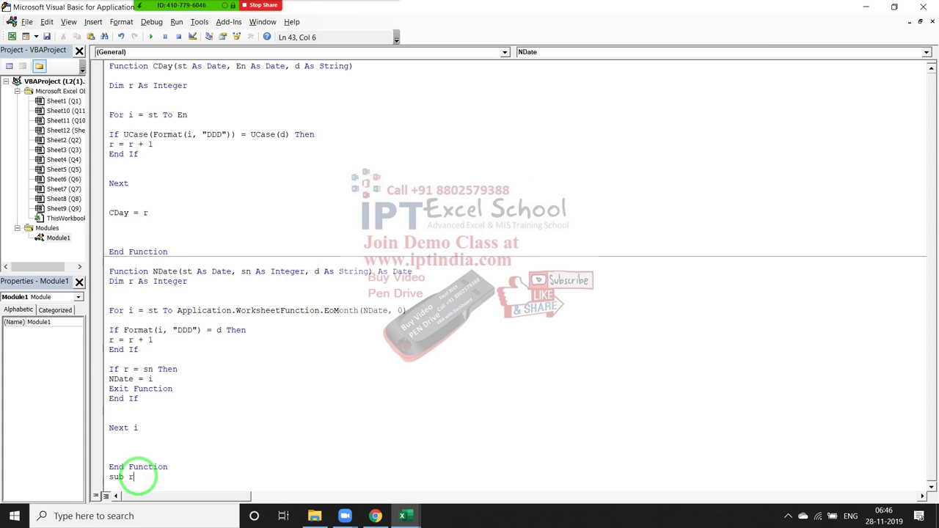
{"action": "type", "text": " rr()"}
{"action": "key", "text": "Return"}
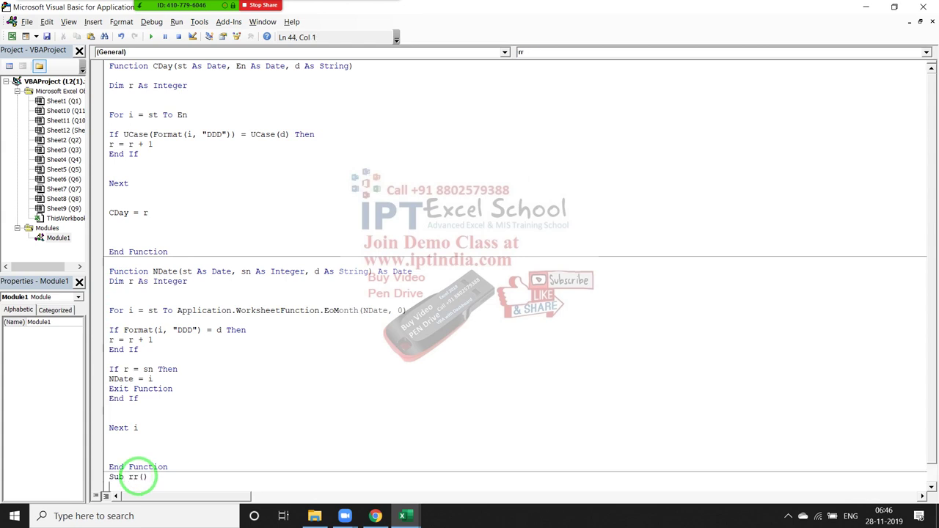
{"action": "key", "text": "ctrl+v"}
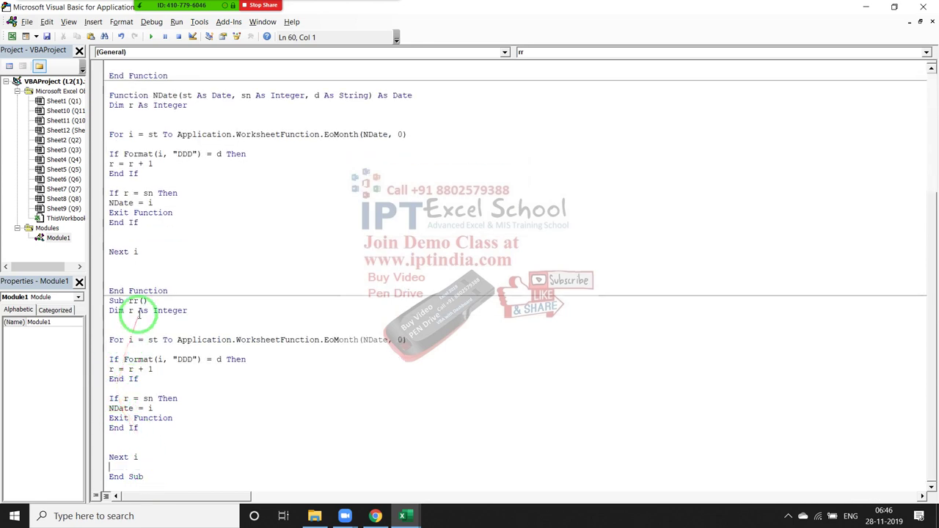
Declare st As Date under the Dim r line in Sub rr.
{"action": "left_click", "coordinate": [136, 320]}
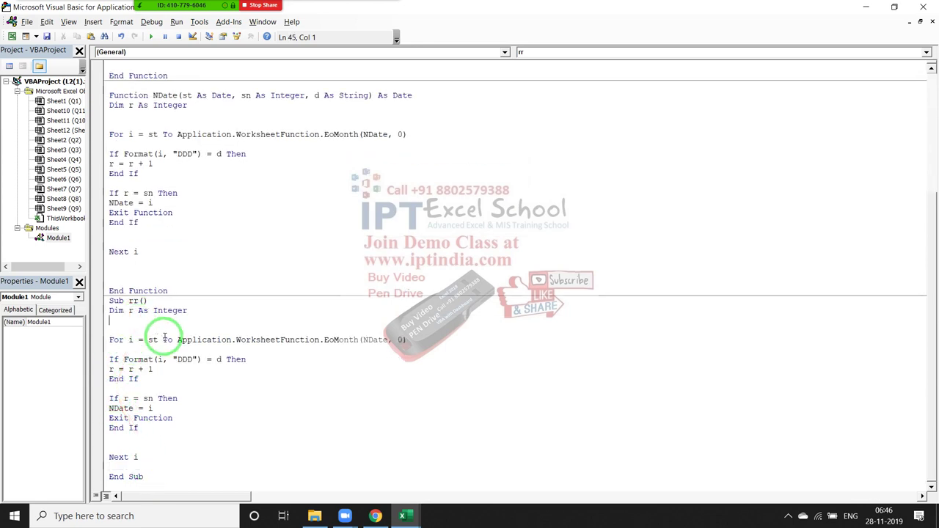
{"action": "left_click_drag", "start_coordinate": [138, 323], "coordinate": [140, 378]}
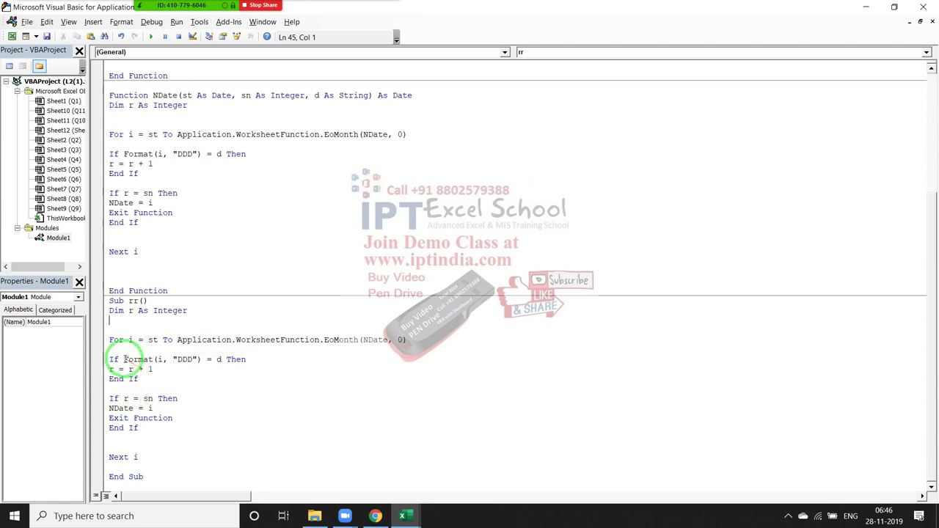
{"action": "type", "text": "st="}
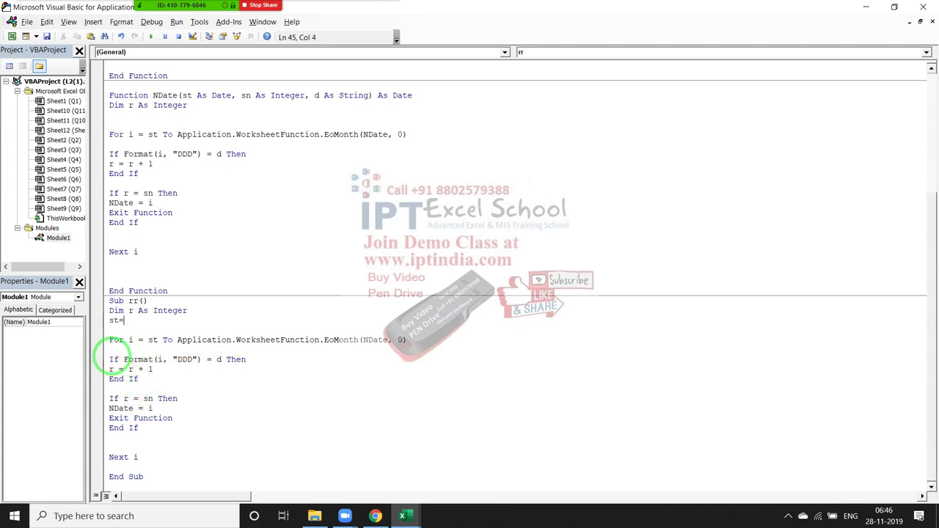
{"action": "key", "text": "BackSpace"}
{"action": "key", "text": "BackSpace"}
{"action": "type", "text": "im "}
{"action": "type", "text": "st as "}
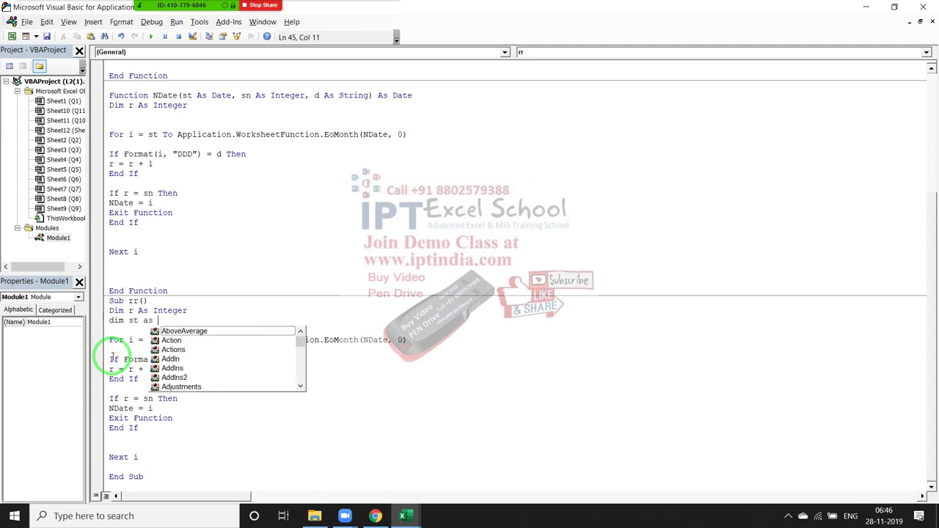
{"action": "type", "text": "te"}
{"action": "key", "text": "BackSpace"}
{"action": "key", "text": "BackSpace"}
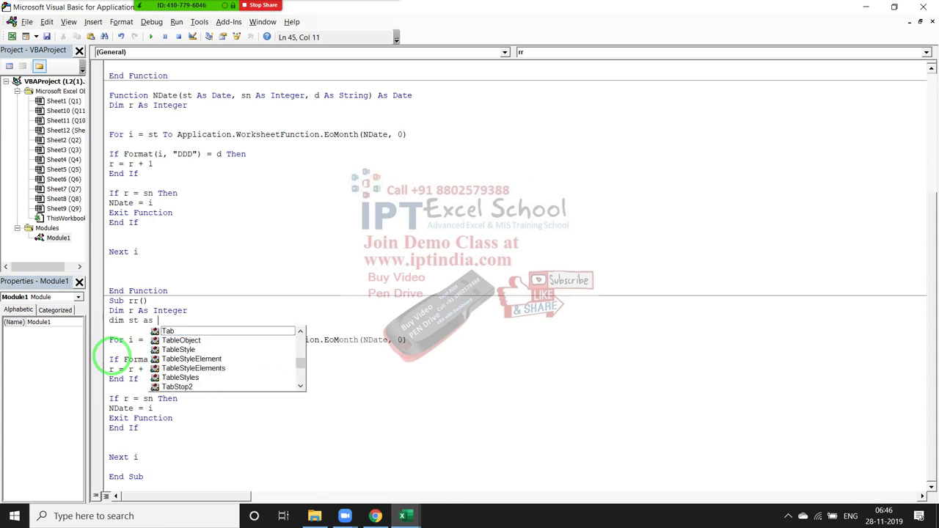
{"action": "type", "text": "da"}
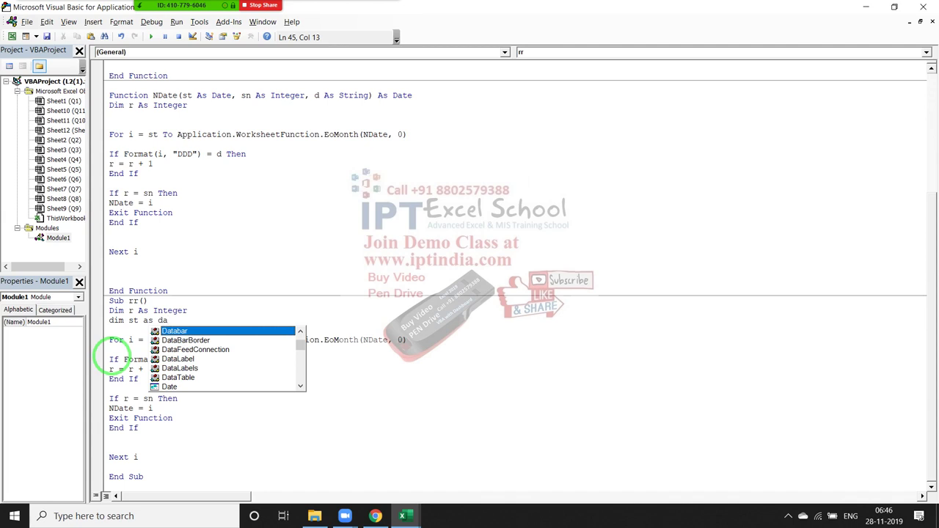
{"action": "type", "text": "te"}
{"action": "key", "text": "Return"}
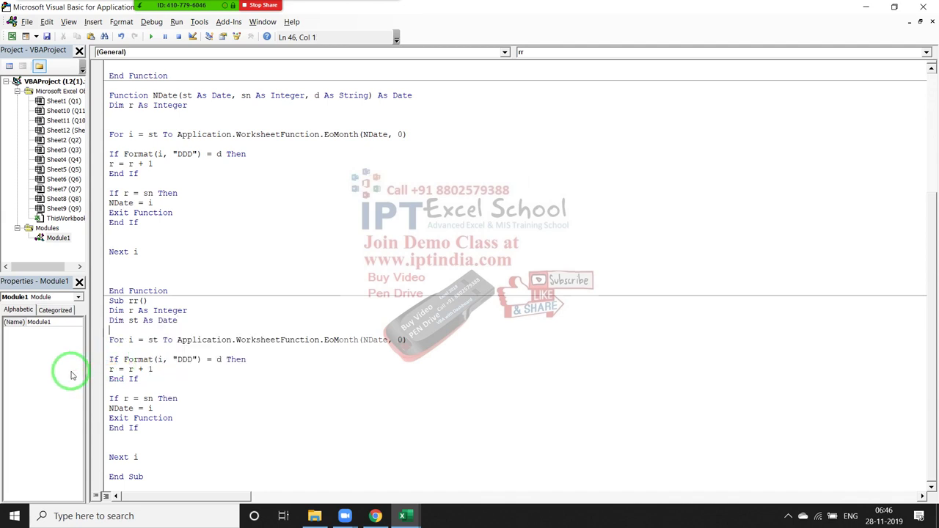
{"action": "key", "text": "Return"}
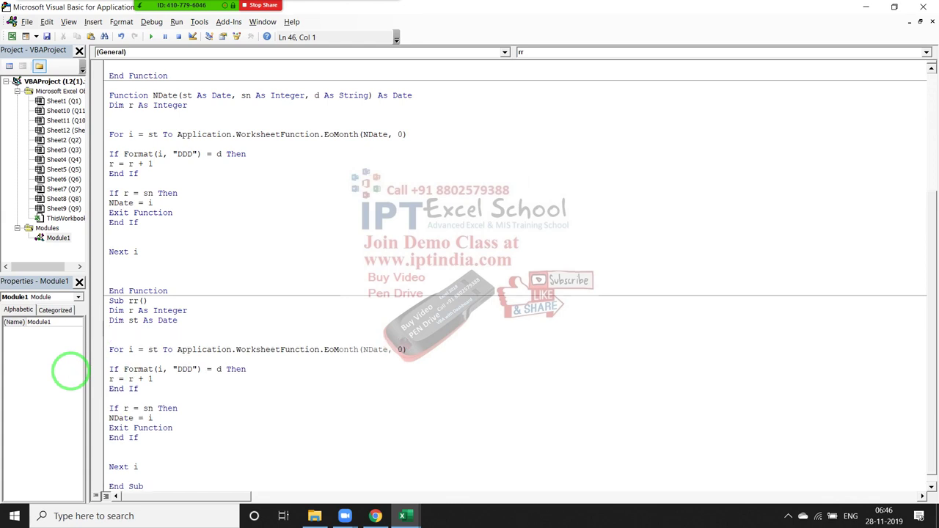
Set sn = 2, d = "Sat" and st = "1-Nov-2019" in Sub rr.
{"action": "type", "text": "sn=2"}
{"action": "key", "text": "Down"}
{"action": "type", "text": "d = \"Sa"}
{"action": "type", "text": "t\""}
{"action": "key", "text": "Return"}
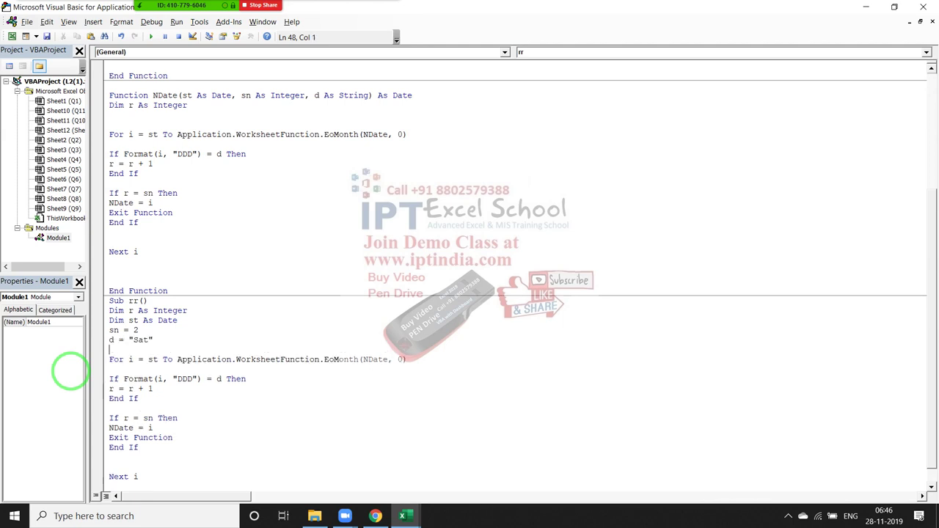
{"action": "key", "text": "Return"}
{"action": "type", "text": "st=\""}
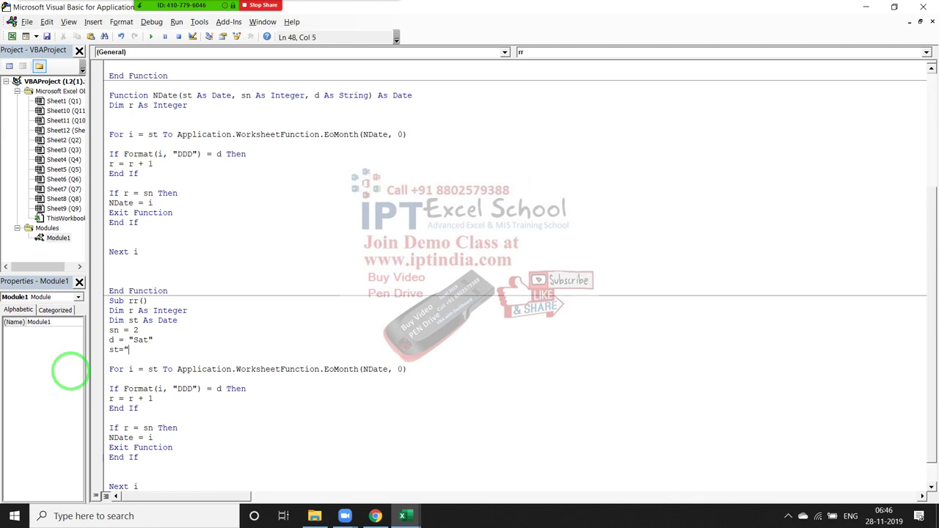
{"action": "type", "text": "1-No"}
{"action": "type", "text": "v-"}
{"action": "type", "text": "2019"}
{"action": "key", "text": "Return"}
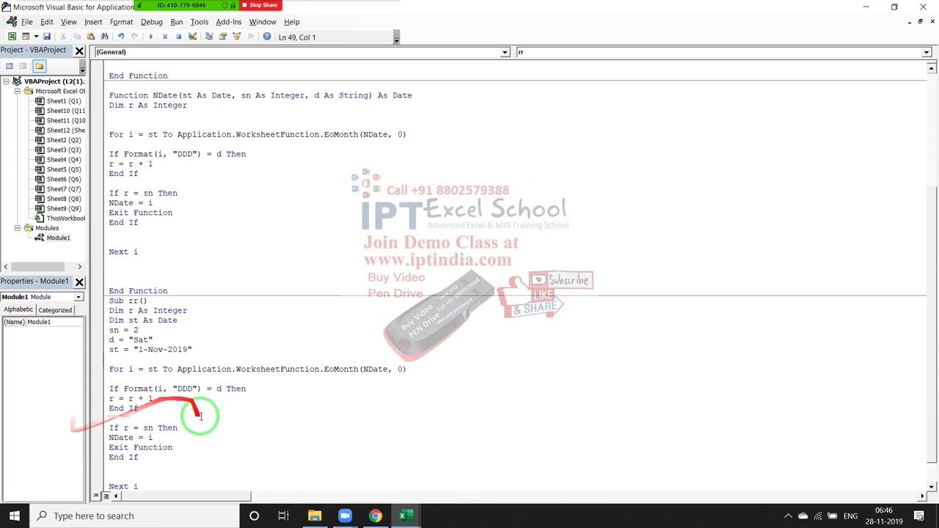
Replace NDate = i with MsgBox i and change Exit Function to Exit Sub.
{"action": "left_click", "coordinate": [198, 418]}
{"action": "scroll", "coordinate": [192, 437], "scroll_direction": "down", "scroll_amount": 1}
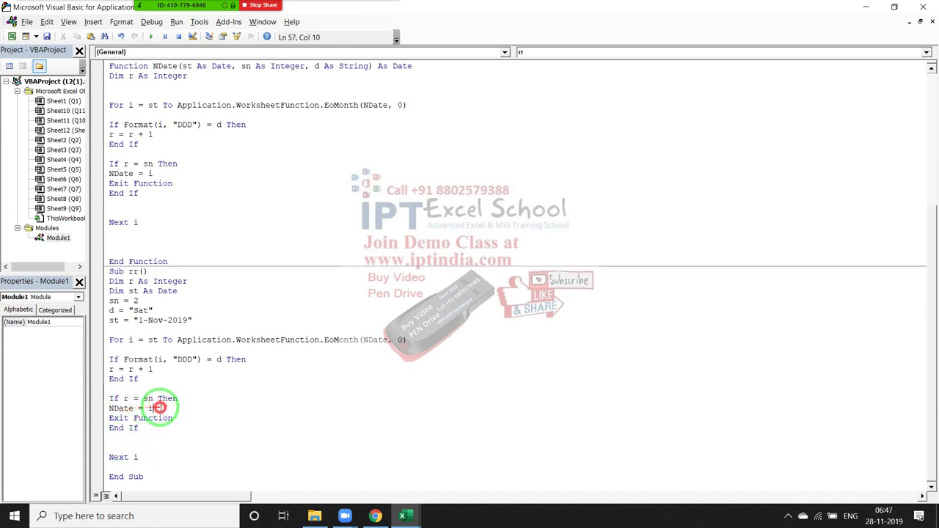
{"action": "left_click_drag", "start_coordinate": [153, 408], "coordinate": [107, 411]}
{"action": "type", "text": "ms"}
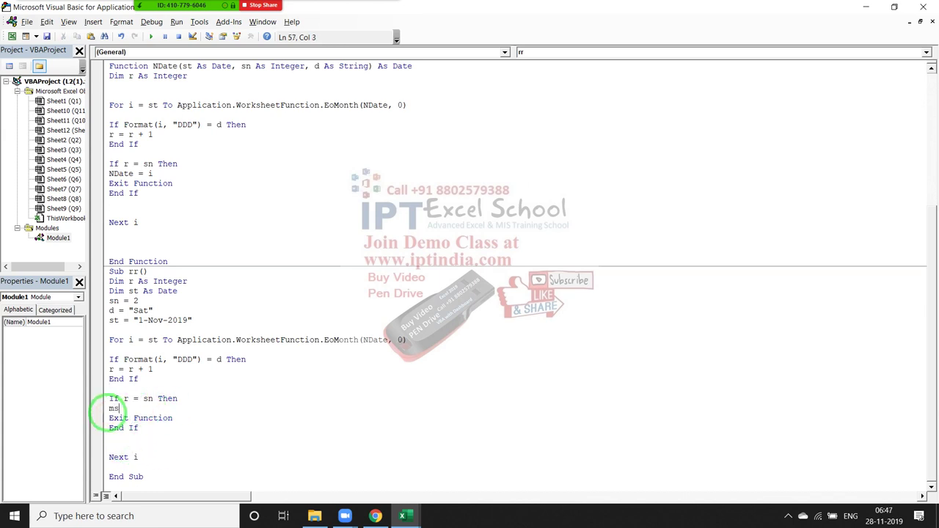
{"action": "type", "text": "gbox i"}
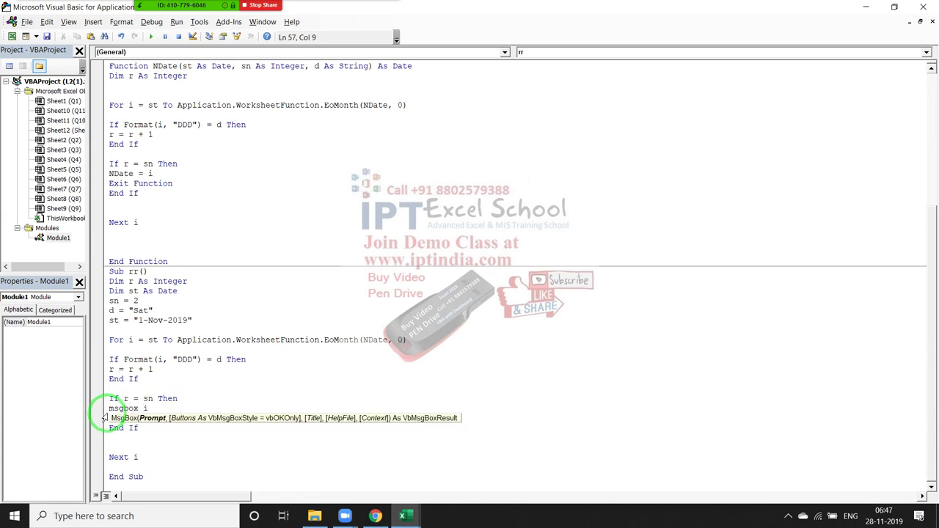
{"action": "key", "text": "Down"}
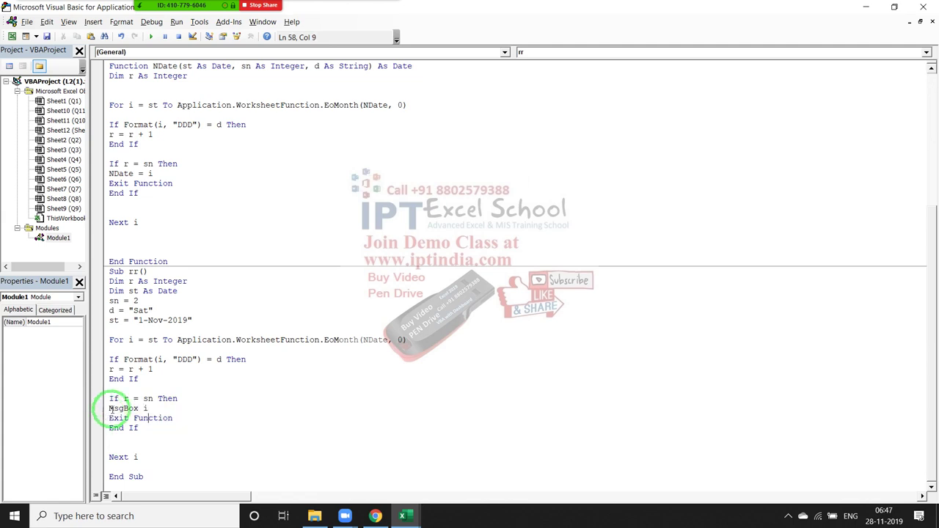
{"action": "left_click_drag", "start_coordinate": [157, 358], "coordinate": [165, 428]}
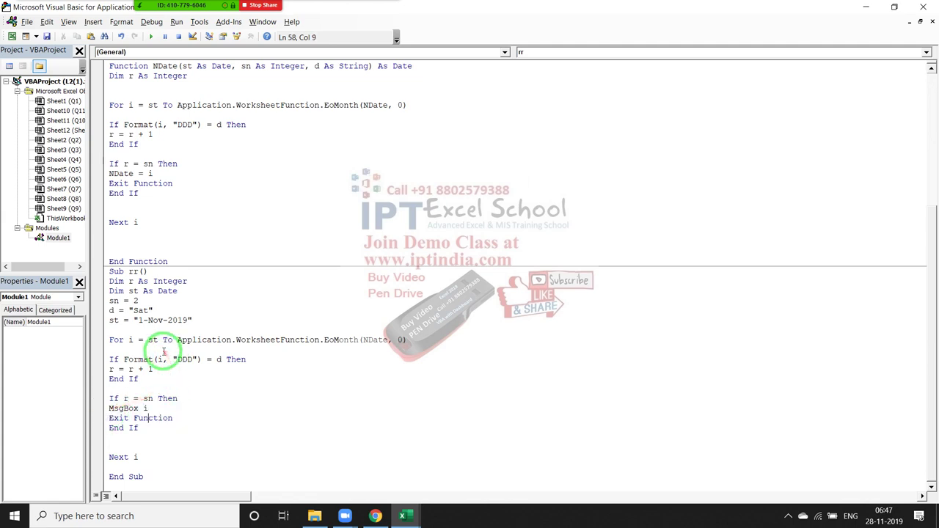
{"action": "double_click", "coordinate": [153, 418]}
{"action": "type", "text": "su"}
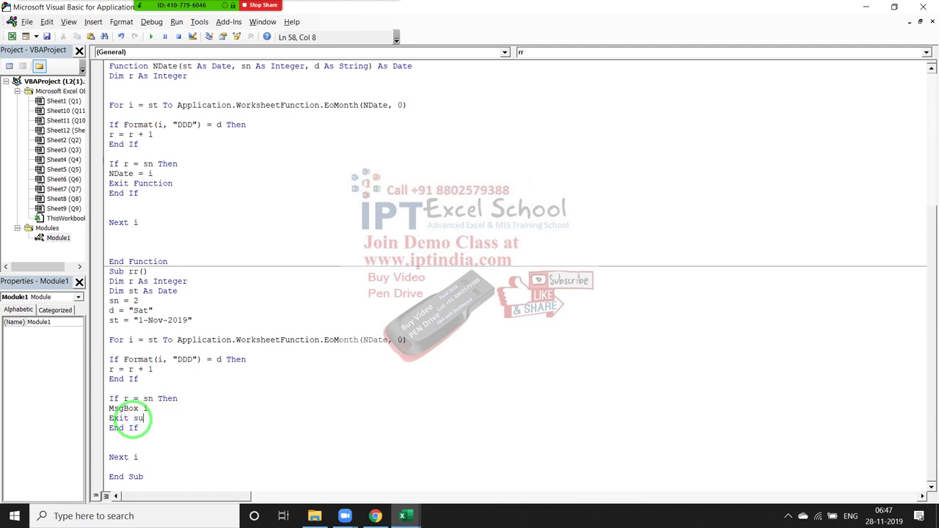
{"action": "type", "text": "b"}
{"action": "left_click", "coordinate": [143, 440]}
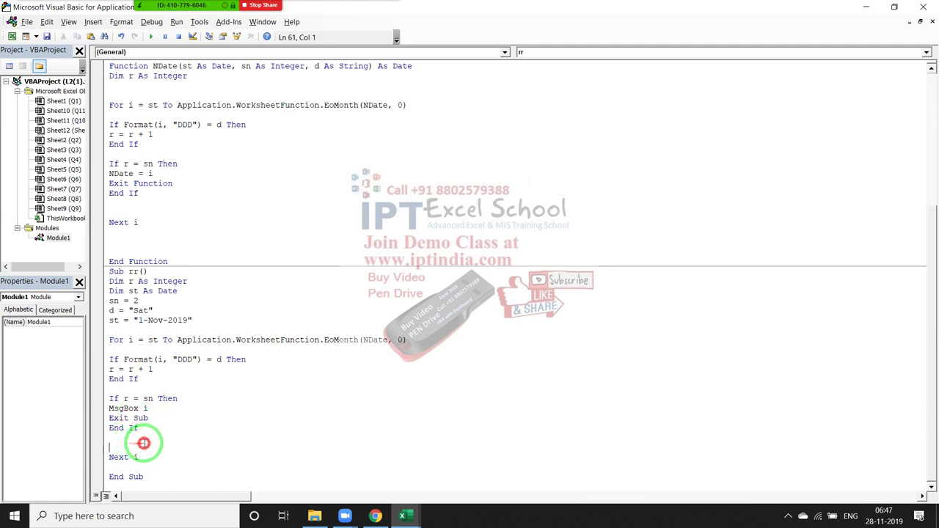
Run the rr test routine and dismiss the compile error it raises.
{"action": "left_click", "coordinate": [156, 378]}
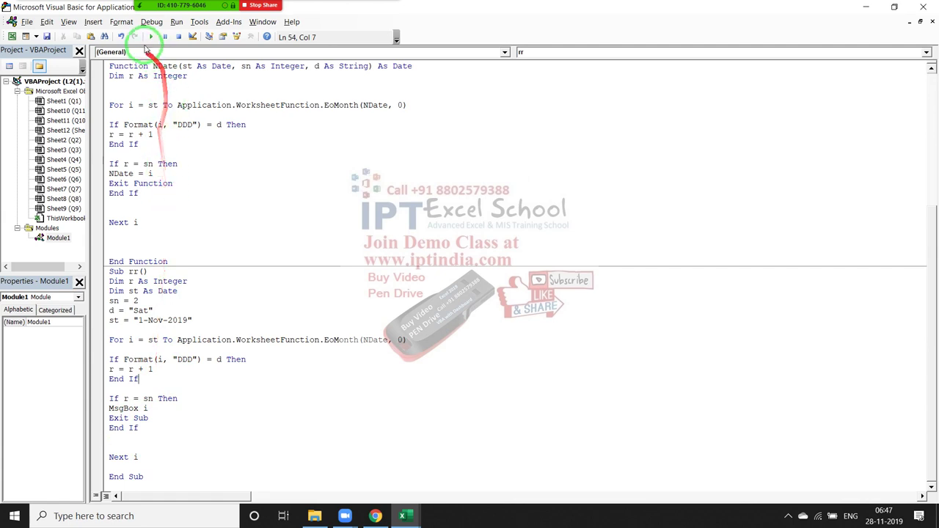
{"action": "left_click", "coordinate": [150, 37]}
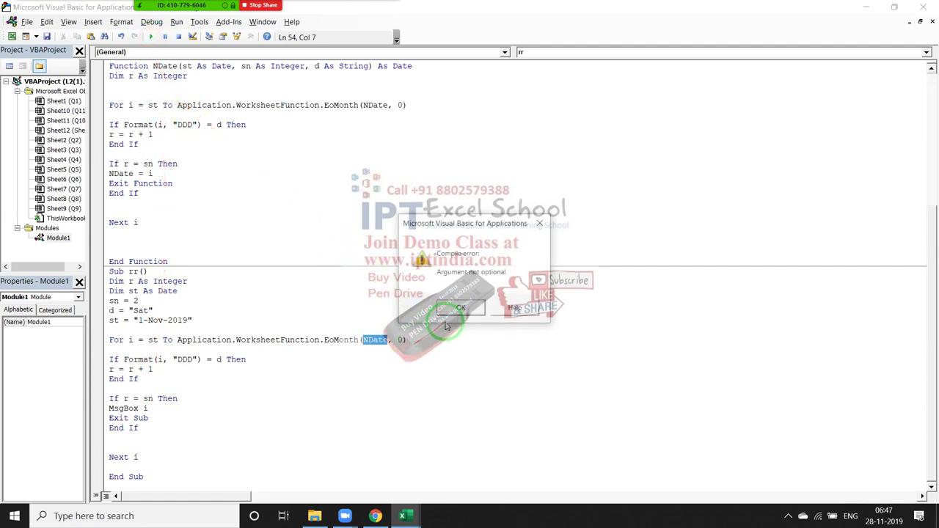
{"action": "left_click", "coordinate": [460, 309]}
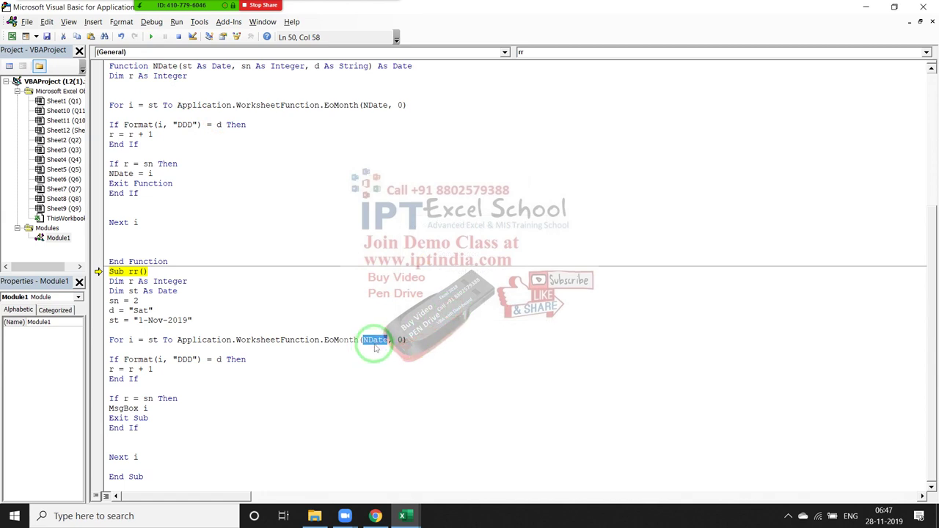
Change NDate's loop limit to EoMonth(st, 0), reset the run, and return to the worksheet.
{"action": "scroll", "coordinate": [387, 231], "scroll_direction": "up", "scroll_amount": 2}
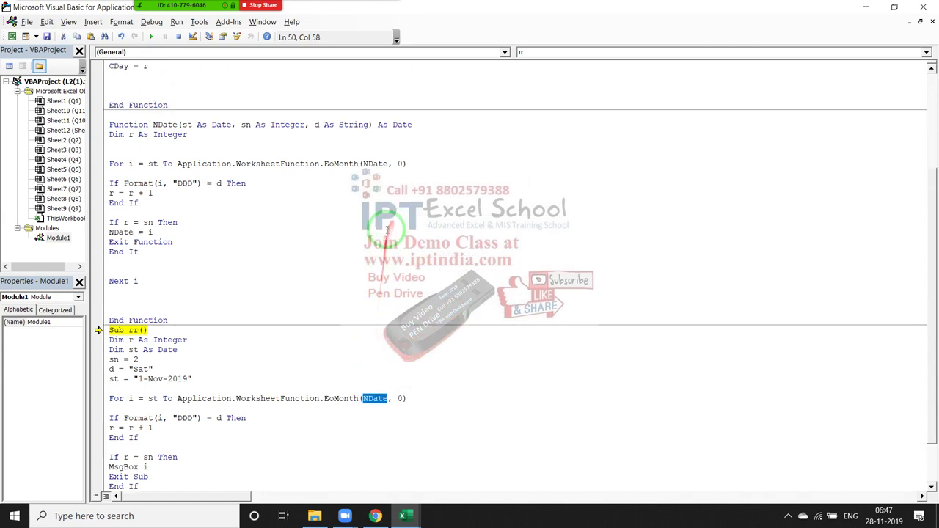
{"action": "double_click", "coordinate": [374, 164]}
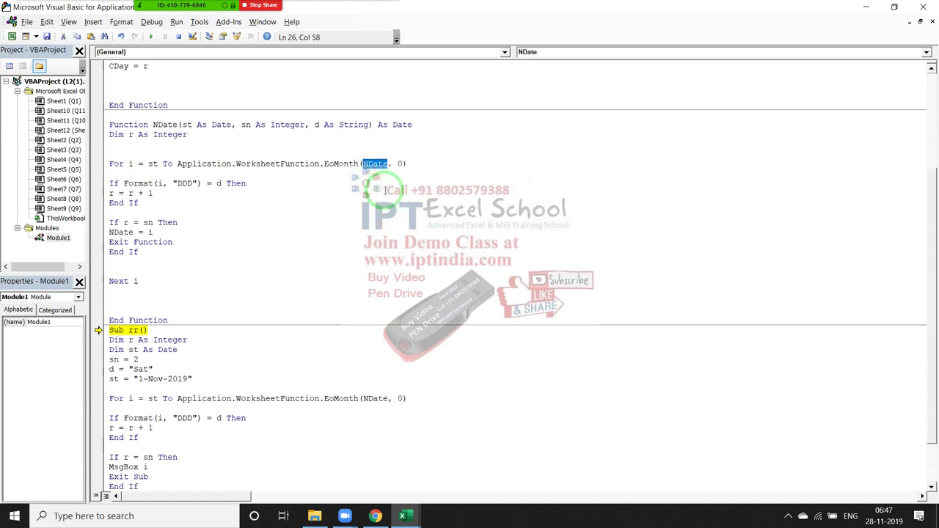
{"action": "type", "text": "st"}
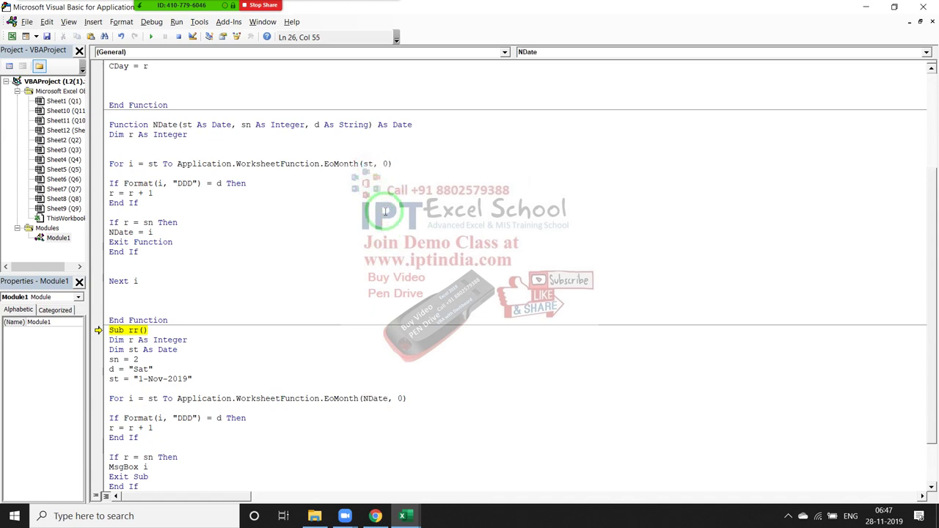
{"action": "left_click", "coordinate": [385, 213]}
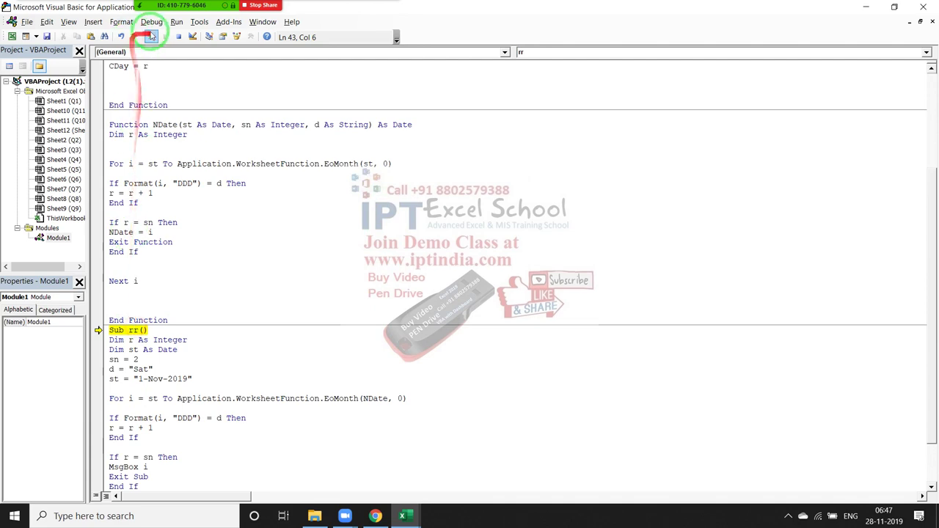
{"action": "left_click", "coordinate": [179, 37]}
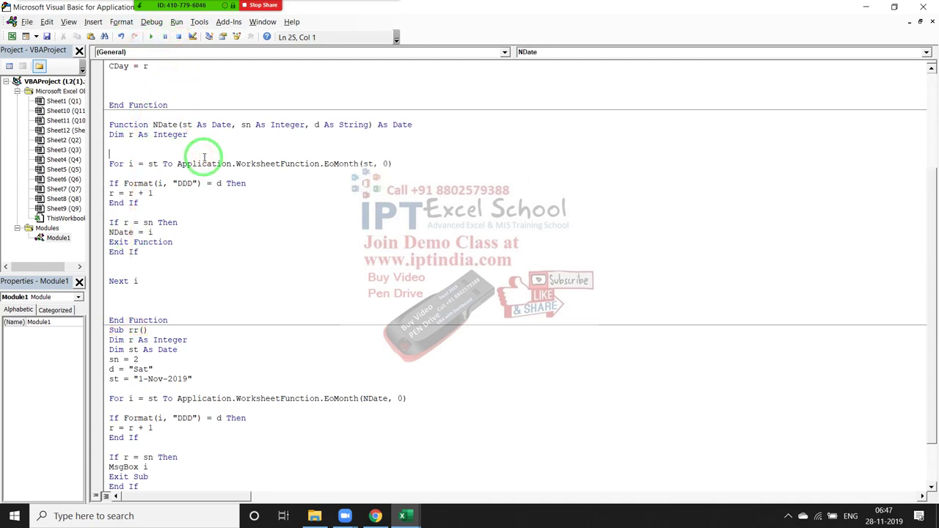
{"action": "key", "text": "alt+F11"}
Recalculate F3's NDate formula and give it a date format with Ctrl+Shift+3.
{"action": "double_click", "coordinate": [266, 167]}
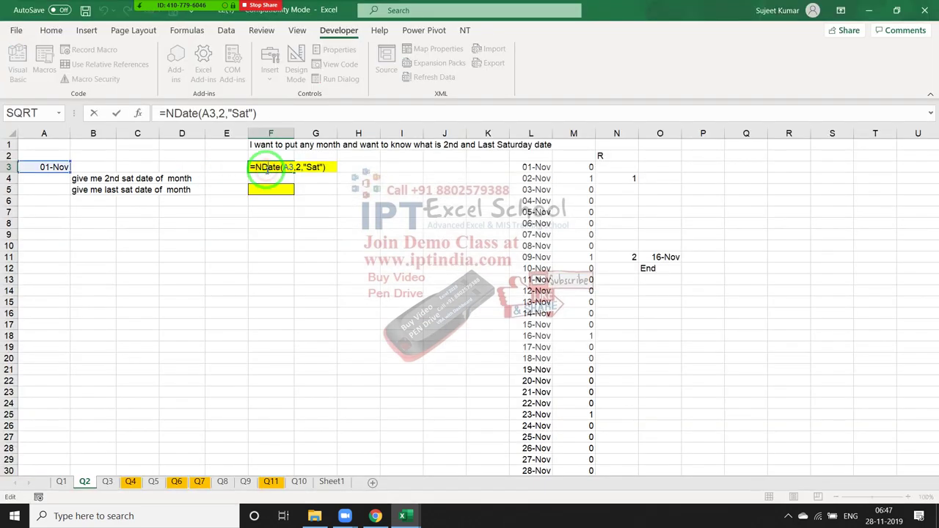
{"action": "key", "text": "Return"}
{"action": "left_click", "coordinate": [286, 169]}
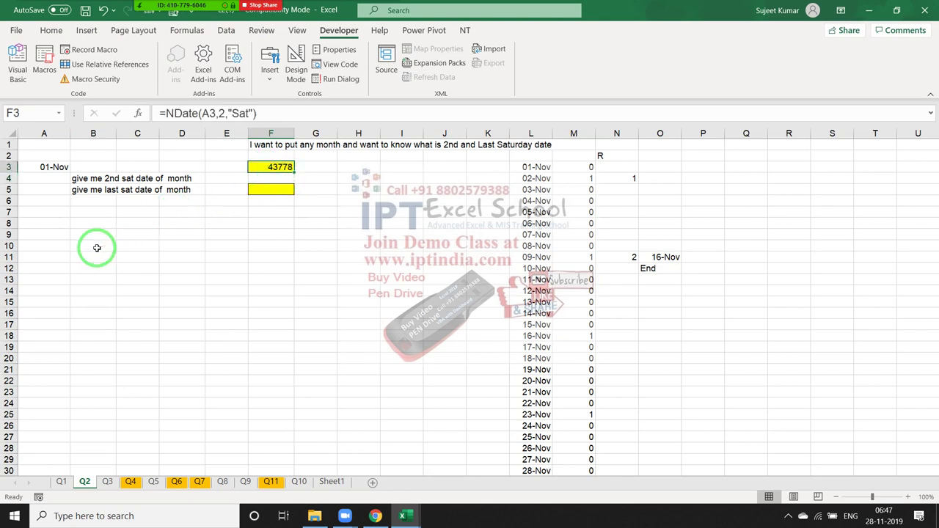
{"action": "key", "text": "ctrl+shift+3"}
{"action": "left_click", "coordinate": [512, 253]}
{"action": "left_click", "coordinate": [254, 166]}
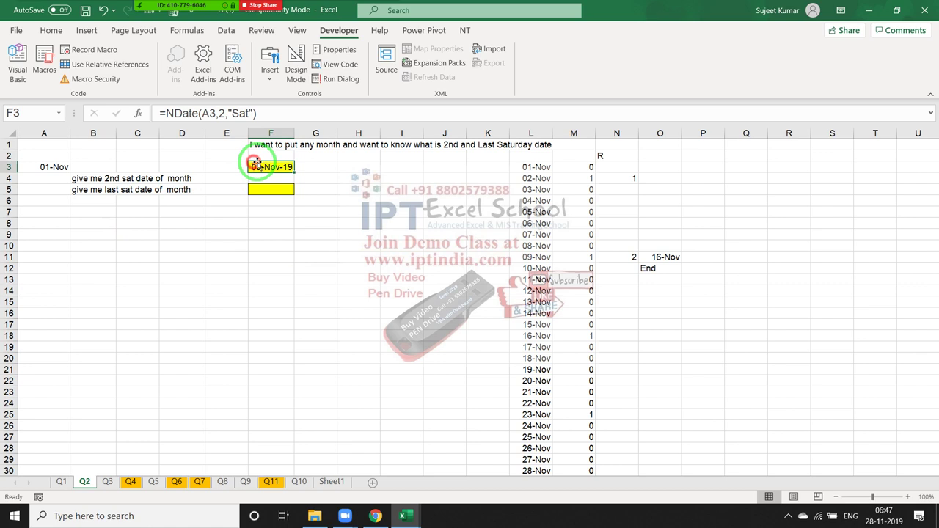
Change F3's occurrence number to 3, giving the 3rd Saturday, 16-Nov-19.
{"action": "left_click", "coordinate": [225, 114]}
{"action": "key", "text": "BackSpace"}
{"action": "type", "text": "3"}
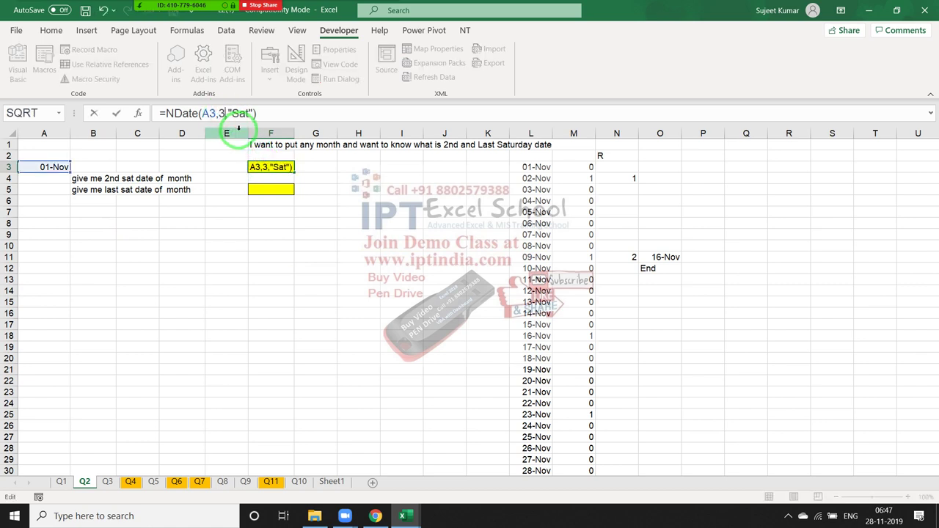
{"action": "key", "text": "Return"}
{"action": "key", "text": "Up"}
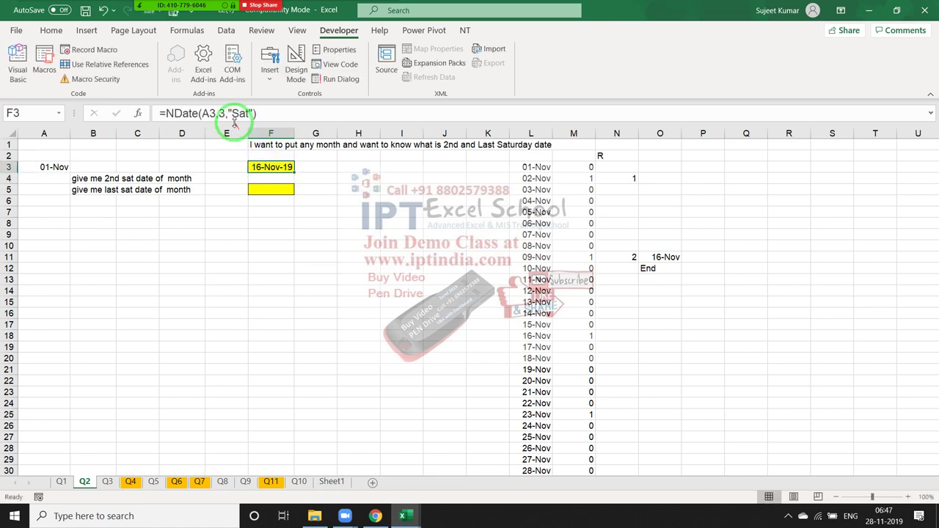
Change the occurrence to 4 for 23-Nov-19, then go back to the VBA code.
{"action": "left_click", "coordinate": [224, 114]}
{"action": "key", "text": "BackSpace"}
{"action": "type", "text": "4"}
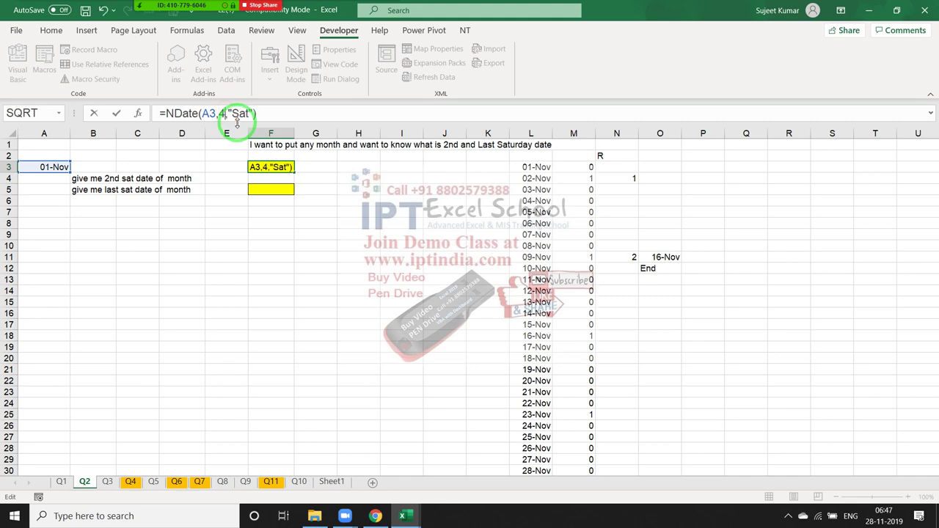
{"action": "key", "text": "Return"}
{"action": "key", "text": "Up"}
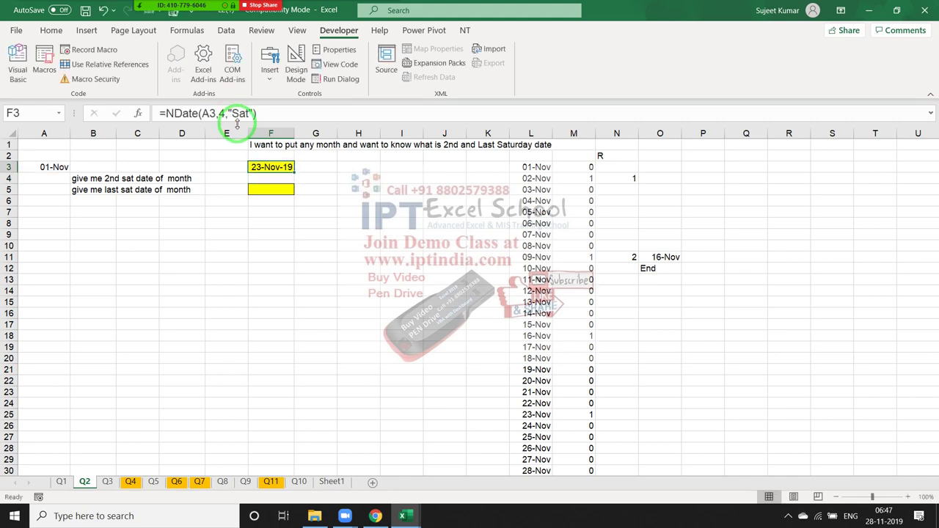
{"action": "key", "text": "alt+F11"}
Select Sub rr() through End Sub and delete the whole test routine.
{"action": "scroll", "coordinate": [220, 469], "scroll_direction": "down", "scroll_amount": 2}
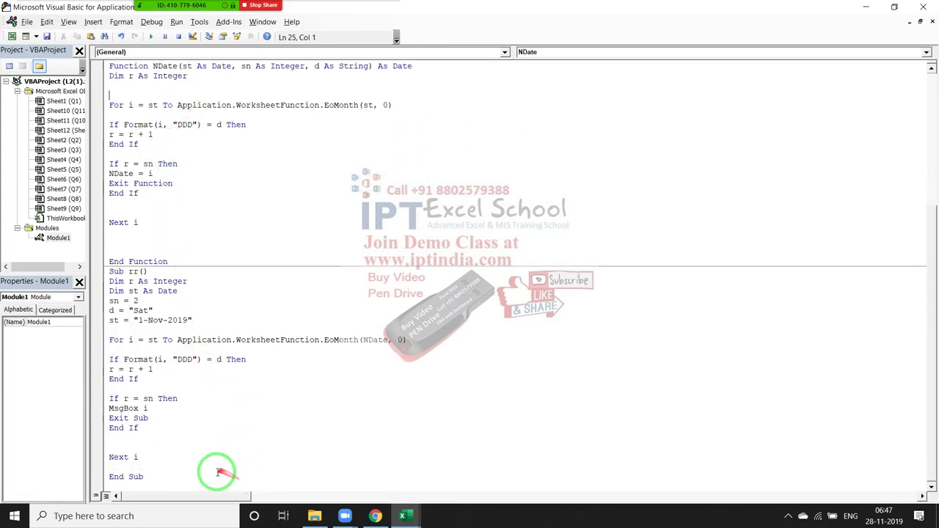
{"action": "left_click_drag", "start_coordinate": [217, 472], "coordinate": [81, 275]}
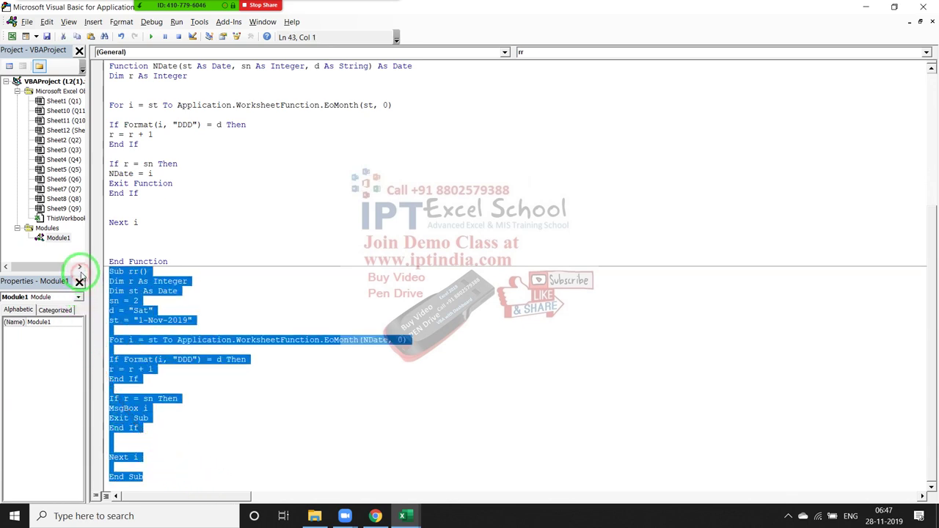
{"action": "key", "text": "Delete"}
{"action": "key", "text": "Up"}
{"action": "key", "text": "Up"}
{"action": "key", "text": "Up"}
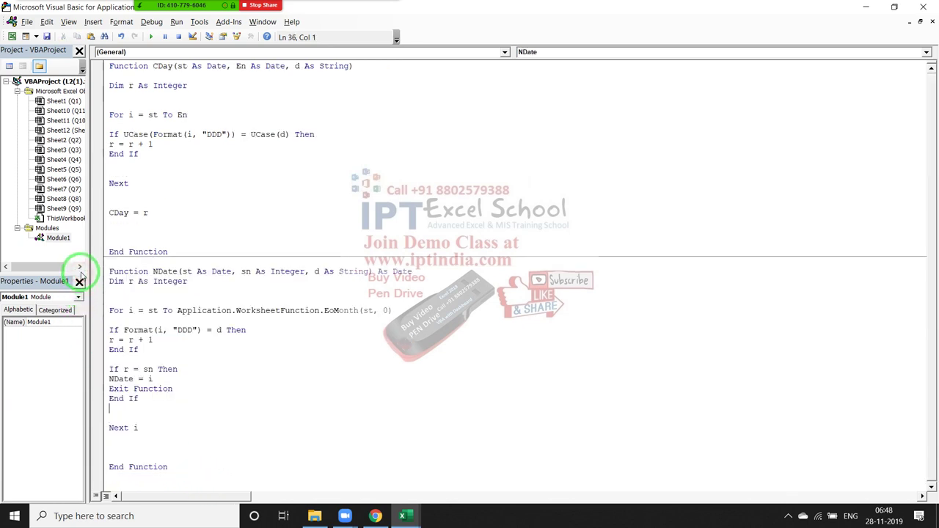
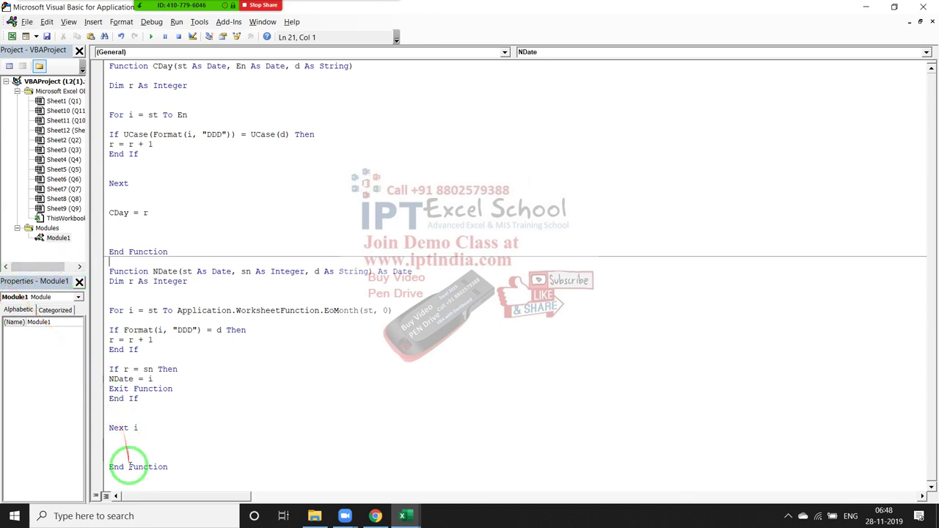
On sheet Q4, delete the digit-sum formula in C3 beside the number 14952391 in A3.
{"action": "key", "text": "alt+F11"}
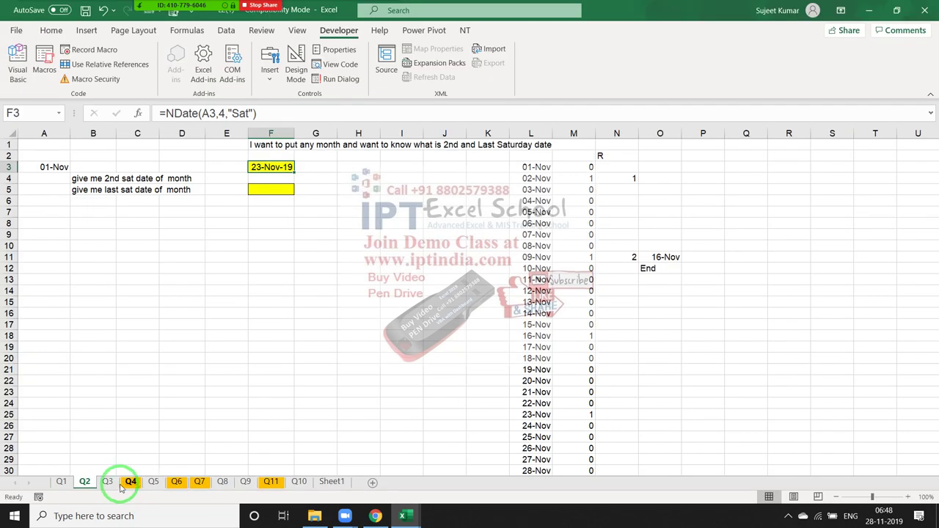
{"action": "left_click", "coordinate": [108, 484]}
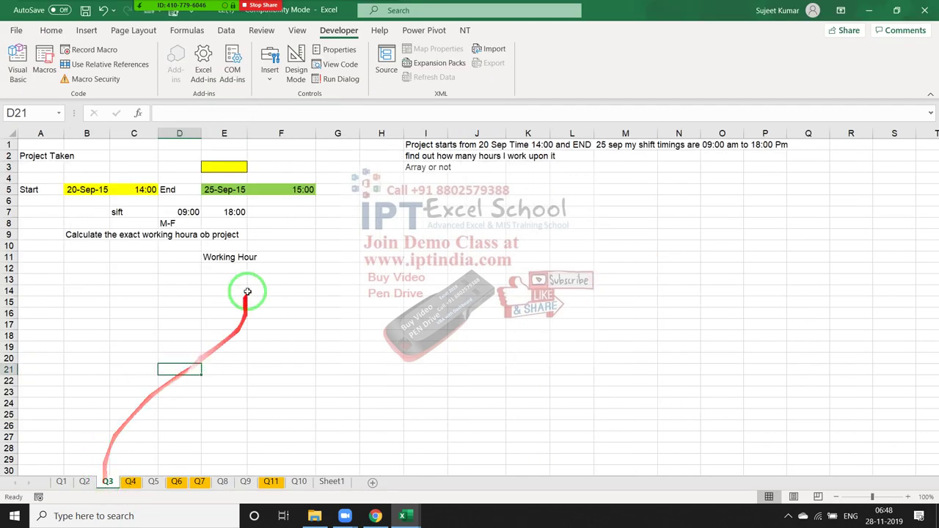
{"action": "left_click", "coordinate": [130, 482]}
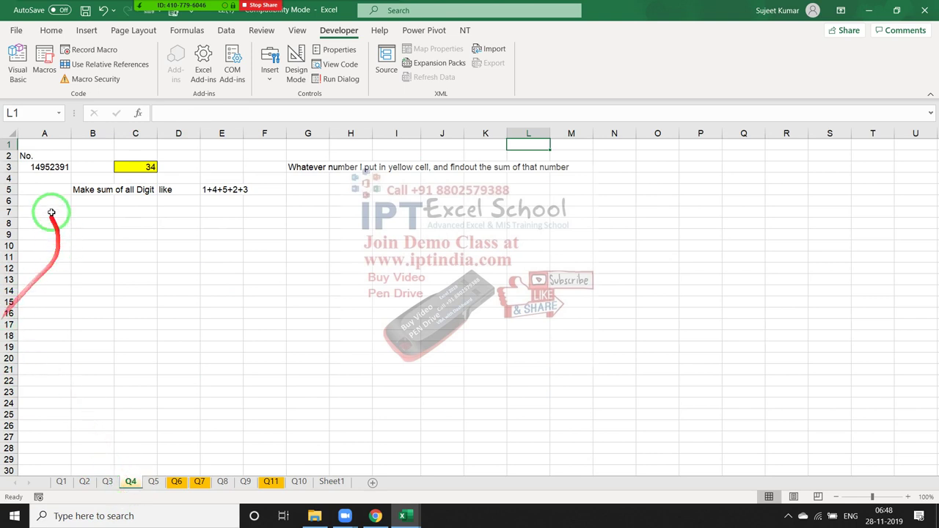
{"action": "left_click", "coordinate": [50, 167]}
{"action": "left_click", "coordinate": [134, 167]}
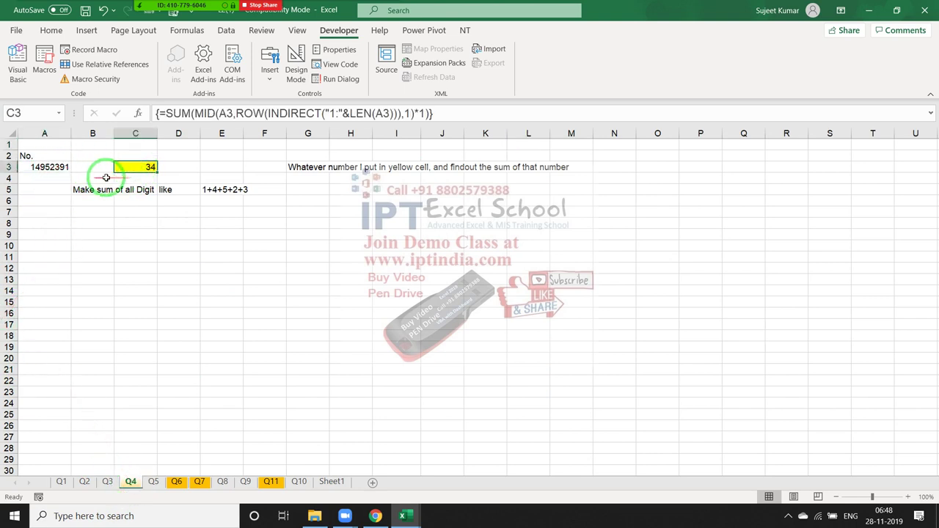
{"action": "key", "text": "Delete"}
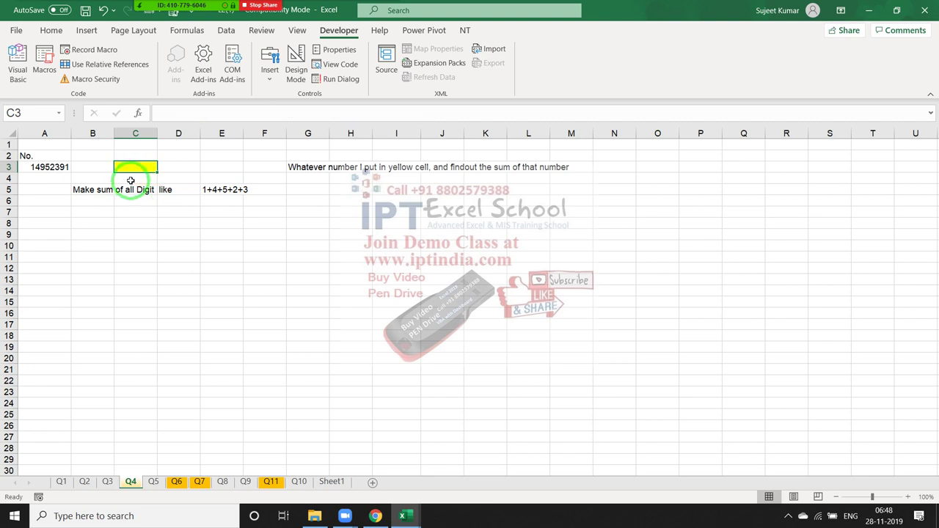
{"action": "scroll", "coordinate": [130, 213], "scroll_direction": "down", "scroll_amount": 1}
{"action": "scroll", "coordinate": [132, 218], "scroll_direction": "up", "scroll_amount": 1}
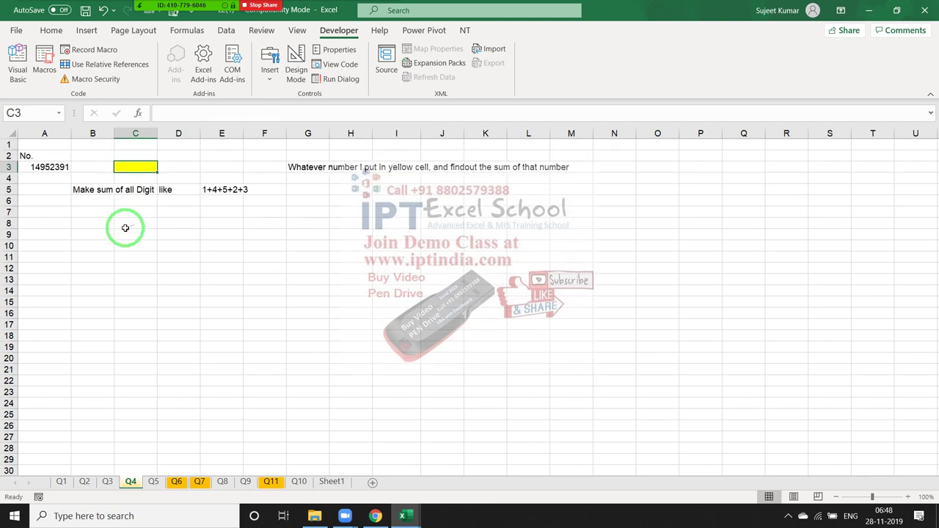
{"action": "key", "text": "alt+F11"}
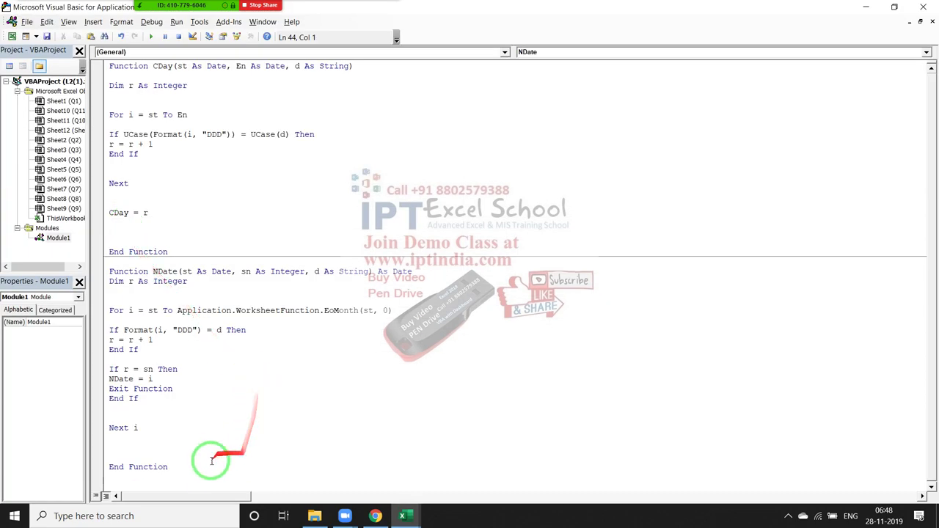
Add a Function AddDG(n As Long) header below NDate's End Function.
{"action": "scroll", "coordinate": [205, 467], "scroll_direction": "down", "scroll_amount": 3}
{"action": "scroll", "coordinate": [204, 467], "scroll_direction": "down", "scroll_amount": 4}
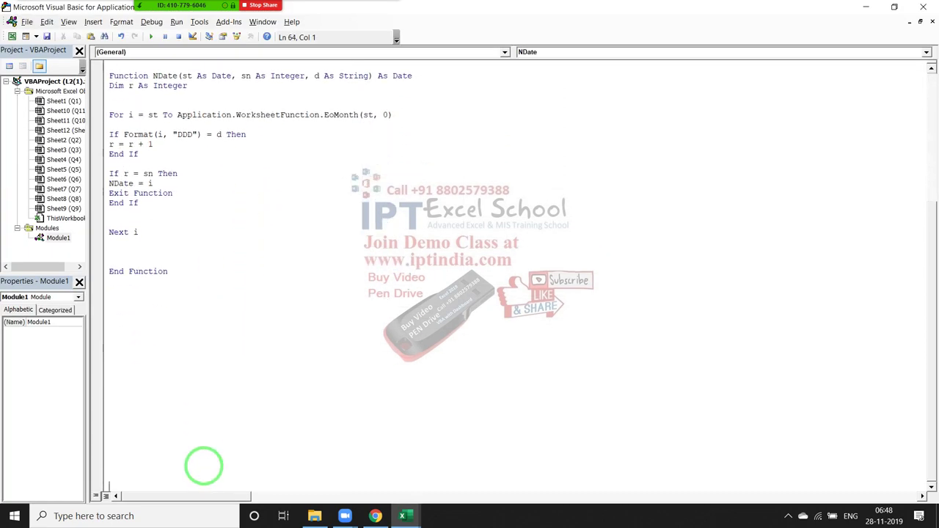
{"action": "left_click", "coordinate": [205, 466]}
{"action": "key", "text": "Up"}
{"action": "key", "text": "Up"}
{"action": "key", "text": "Up"}
{"action": "key", "text": "Up"}
{"action": "key", "text": "Up"}
{"action": "key", "text": "Up"}
{"action": "type", "text": "fun"}
{"action": "type", "text": "ction"}
{"action": "type", "text": " Add"}
{"action": "type", "text": "D"}
{"action": "type", "text": "G("}
{"action": "type", "text": "n as "}
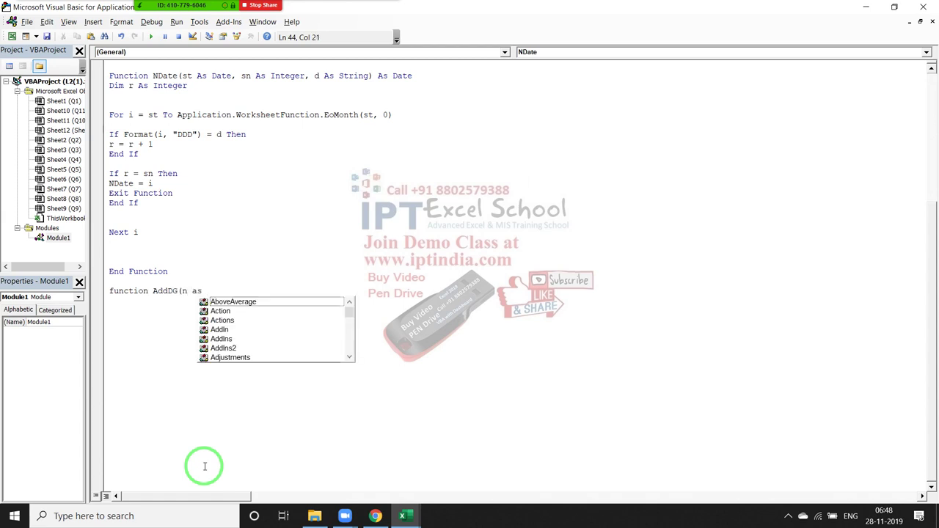
{"action": "type", "text": "nu"}
{"action": "key", "text": "BackSpace"}
{"action": "key", "text": "BackSpace"}
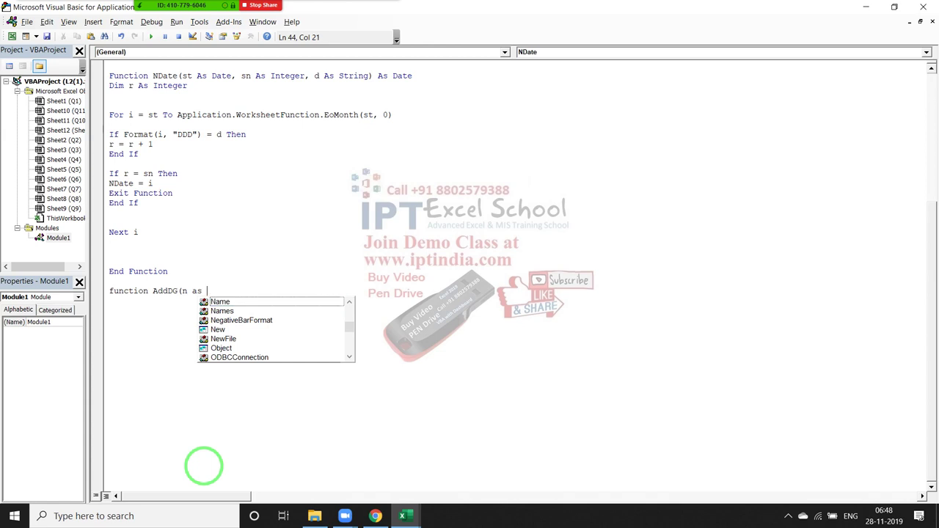
{"action": "type", "text": "lon"}
{"action": "key", "text": "Tab"}
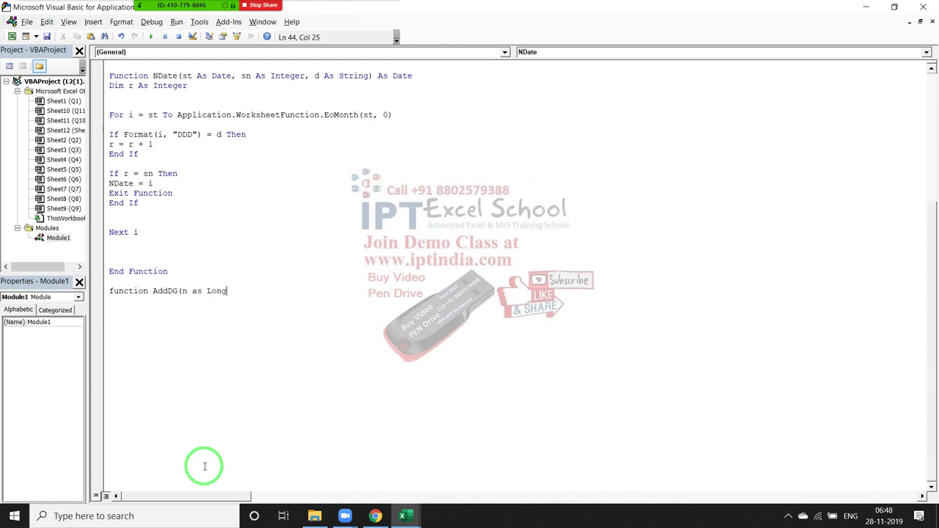
{"action": "type", "text": ")"}
{"action": "key", "text": "Return"}
{"action": "key", "text": "Return"}
{"action": "key", "text": "Return"}
{"action": "key", "text": "Return"}
{"action": "key", "text": "Return"}
Declare the variables r and t As Long inside AddDG.
{"action": "key", "text": "Up"}
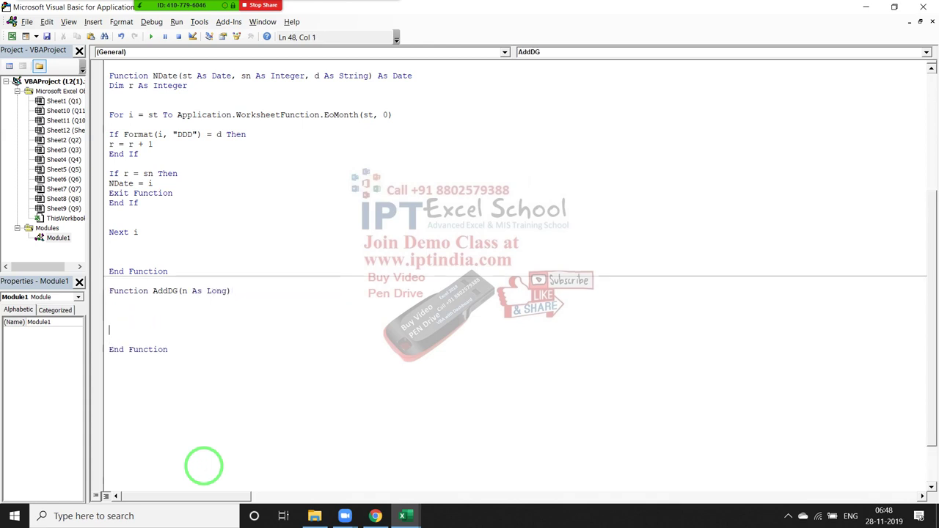
{"action": "key", "text": "Up"}
{"action": "key", "text": "Up"}
{"action": "type", "text": "dim r "}
{"action": "type", "text": "as long"}
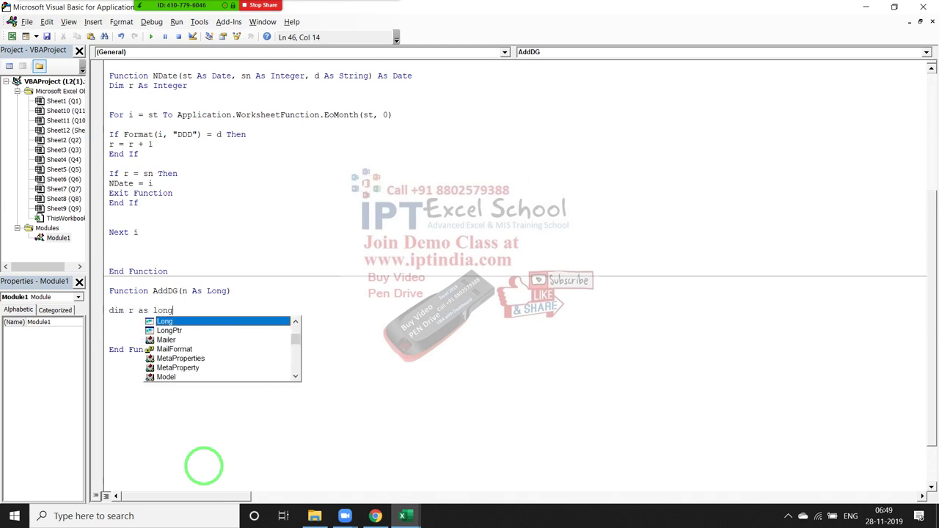
{"action": "key", "text": "Return"}
{"action": "key", "text": "Return"}
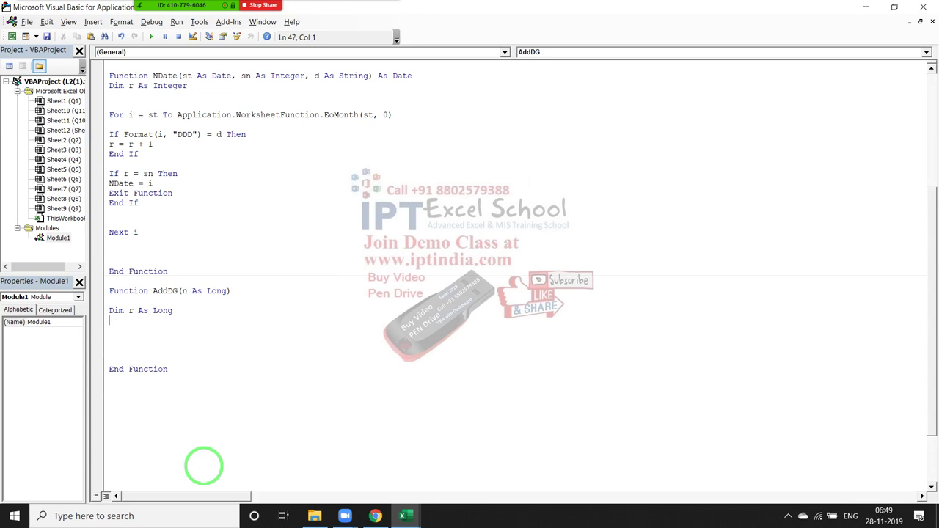
{"action": "type", "text": "dim"}
{"action": "key", "text": "BackSpace"}
{"action": "key", "text": "BackSpace"}
{"action": "key", "text": "BackSpace"}
{"action": "key", "text": "BackSpace"}
{"action": "type", "text": ",n"}
{"action": "key", "text": "BackSpace"}
{"action": "type", "text": "t"}
{"action": "key", "text": "Down"}
{"action": "key", "text": "Return"}
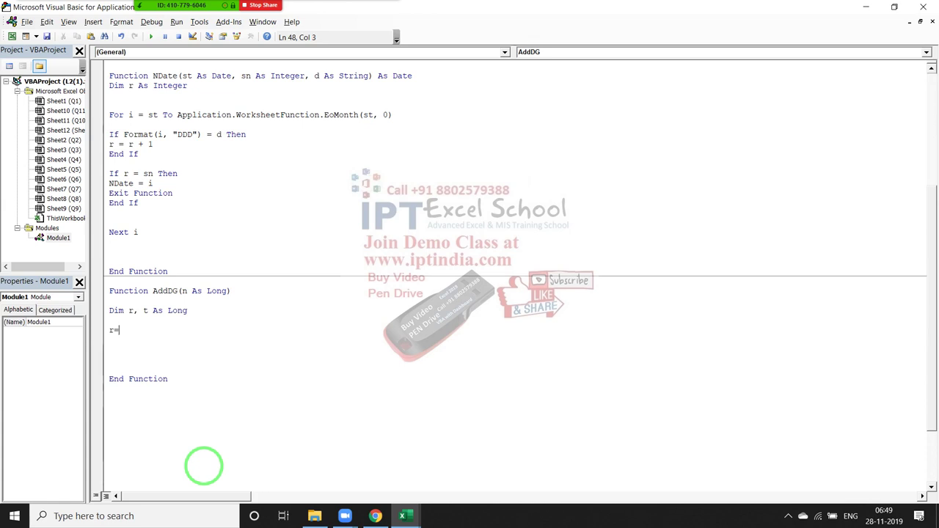
Write a For i = 1 To Len(n) … Next i loop in AddDG.
{"action": "type", "text": "r+mi"}
{"action": "type", "text": "d"}
{"action": "key", "text": "BackSpace"}
{"action": "key", "text": "BackSpace"}
{"action": "key", "text": "BackSpace"}
{"action": "key", "text": "BackSpace"}
{"action": "type", "text": "r "}
{"action": "type", "text": "i = 1"}
{"action": "type", "text": " to len"}
{"action": "type", "text": "(n"}
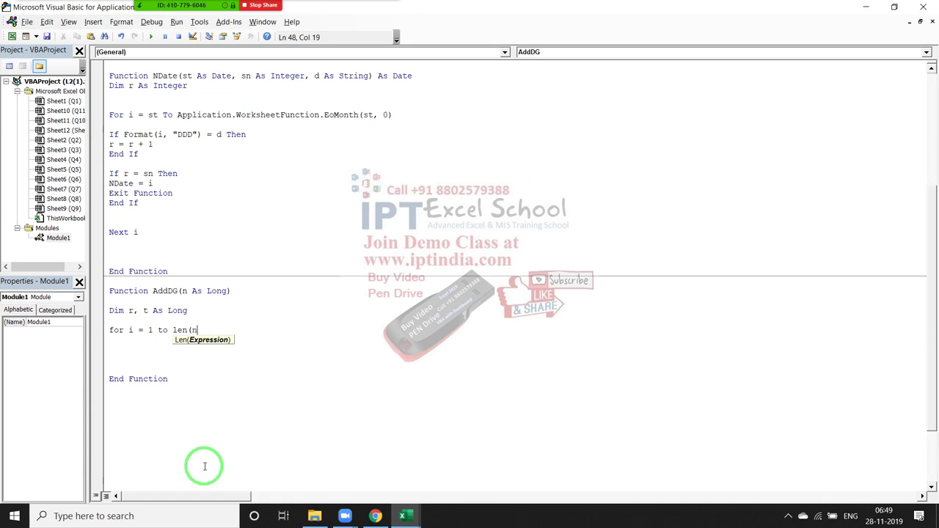
{"action": "type", "text": ")"}
{"action": "key", "text": "Return"}
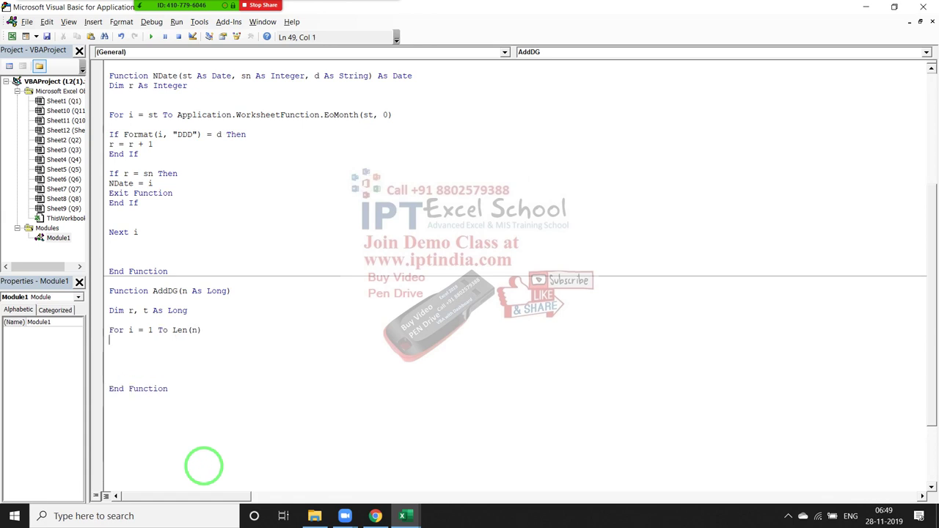
{"action": "key", "text": "Return"}
{"action": "key", "text": "Return"}
{"action": "type", "text": "next "}
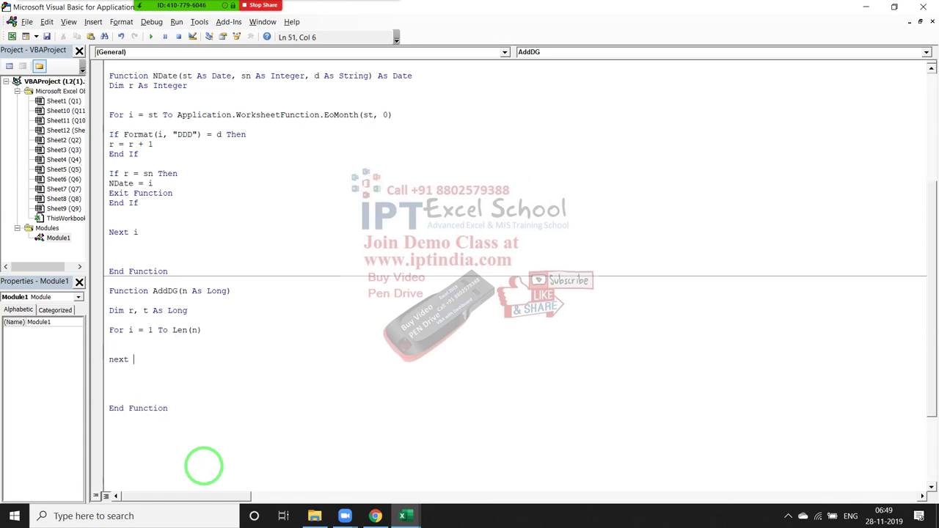
{"action": "type", "text": "i"}
{"action": "key", "text": "Return"}
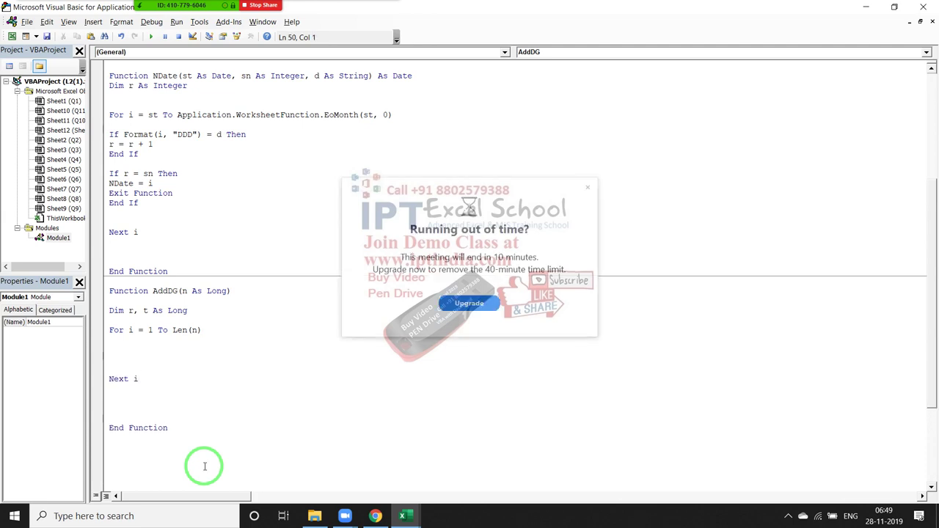
Put r = r + Mid(n, i, 1) in the loop body and start the AddDG = r line.
{"action": "left_click", "coordinate": [588, 189]}
{"action": "type", "text": "r="}
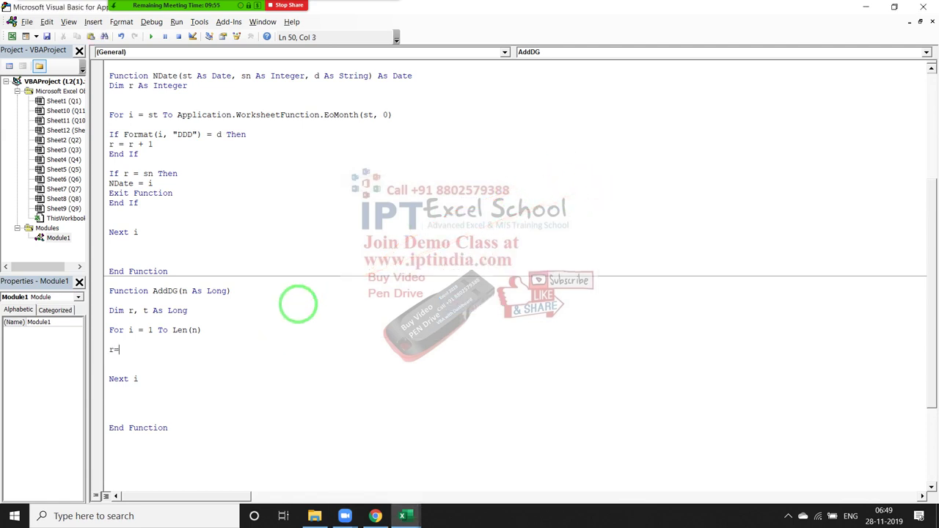
{"action": "type", "text": "r+"}
{"action": "left_click", "coordinate": [788, 516]}
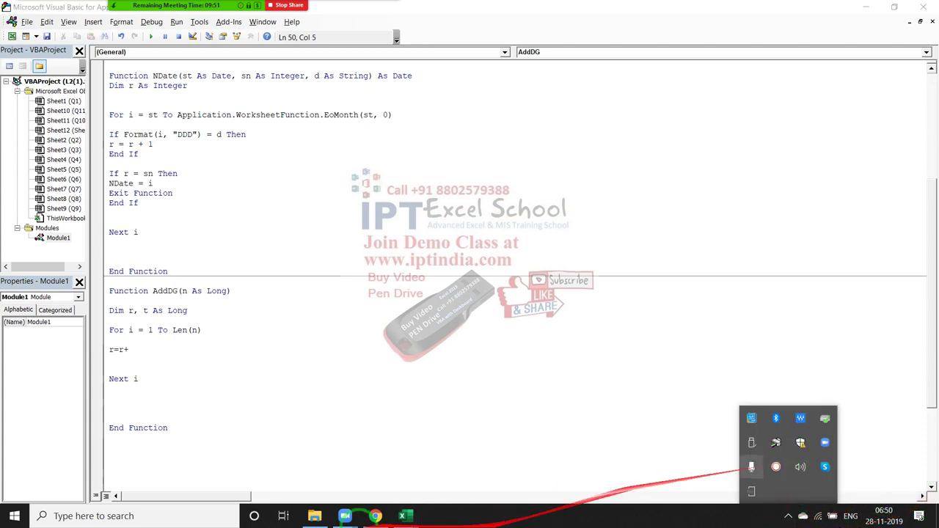
{"action": "left_click", "coordinate": [131, 350]}
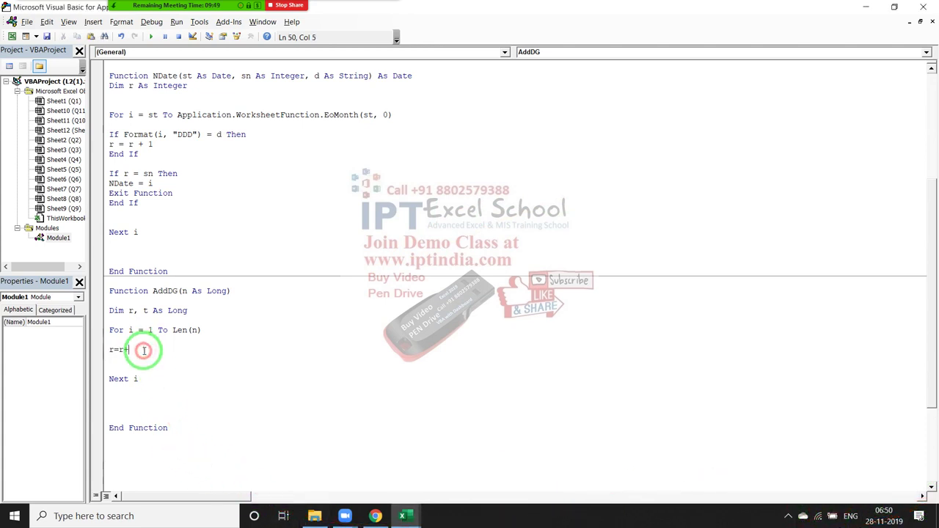
{"action": "type", "text": "mid"}
{"action": "type", "text": "("}
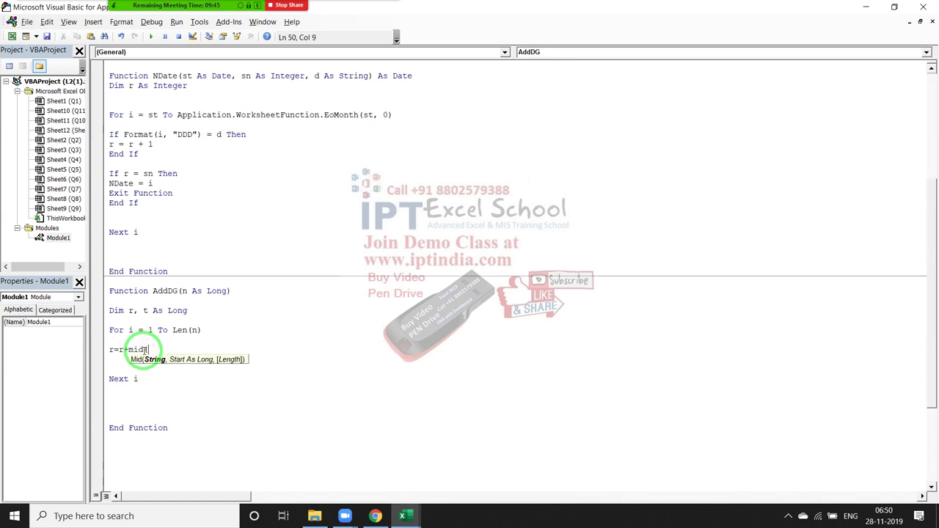
{"action": "type", "text": "n"}
{"action": "type", "text": ",i"}
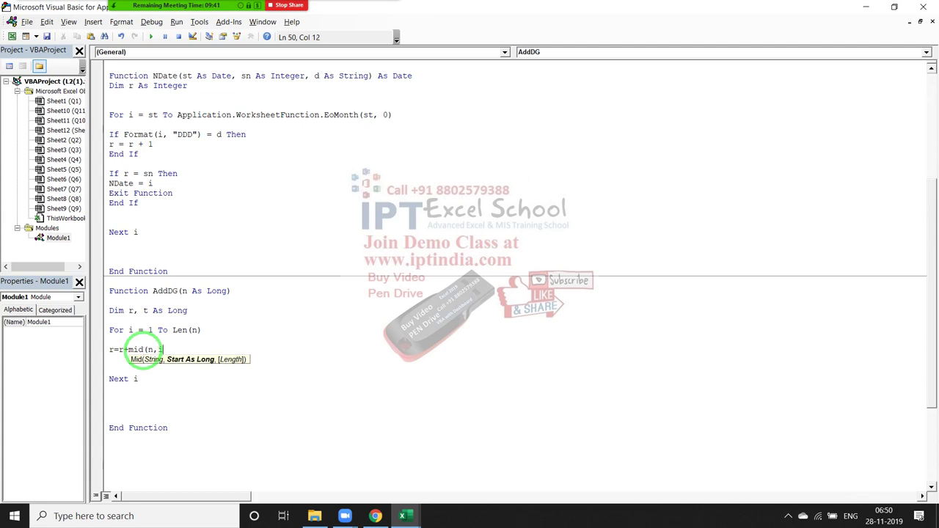
{"action": "type", "text": ",1)"}
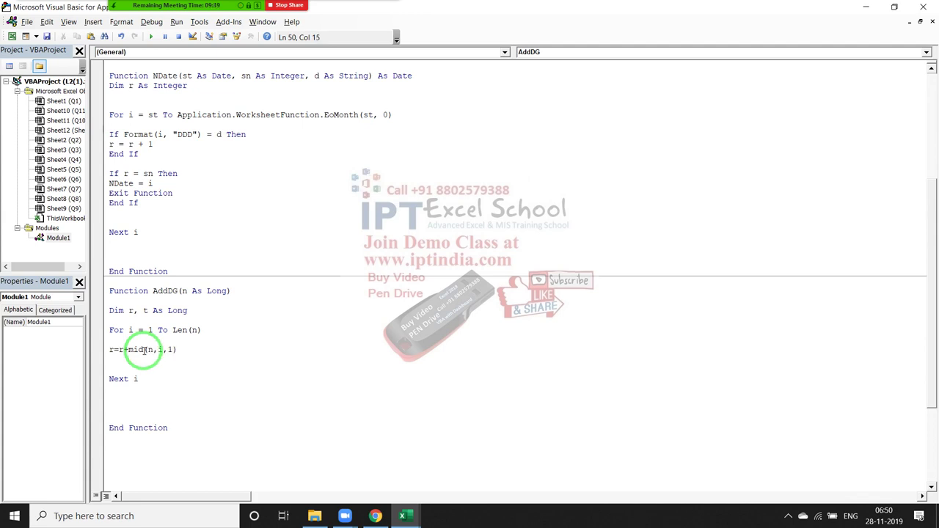
{"action": "key", "text": "Return"}
{"action": "key", "text": "Return"}
{"action": "type", "text": "Add"}
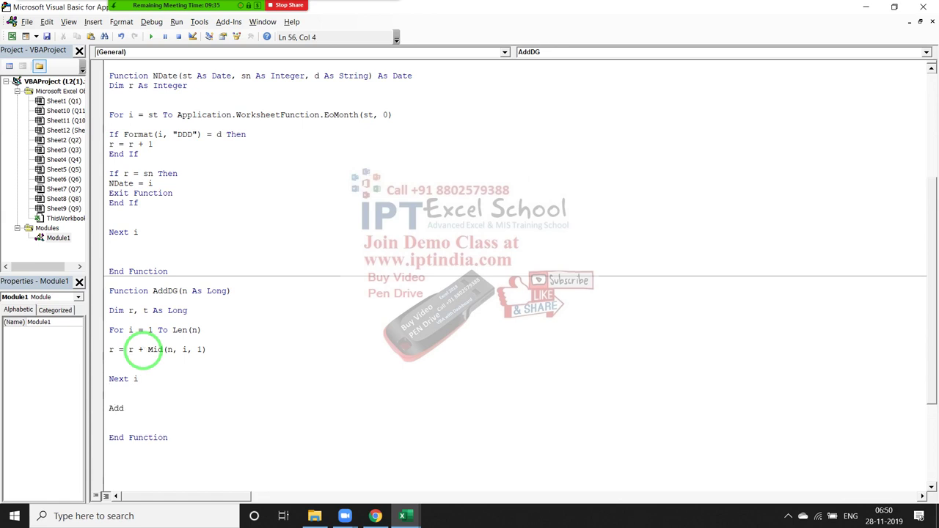
{"action": "type", "text": "G"}
{"action": "type", "text": "D"}
{"action": "type", "text": "="}
{"action": "type", "text": "r"}
Finish the AddDG = r line and enter =AddDG(A3) in C3 on Q4.
{"action": "key", "text": "Up"}
{"action": "key", "text": "alt+F11"}
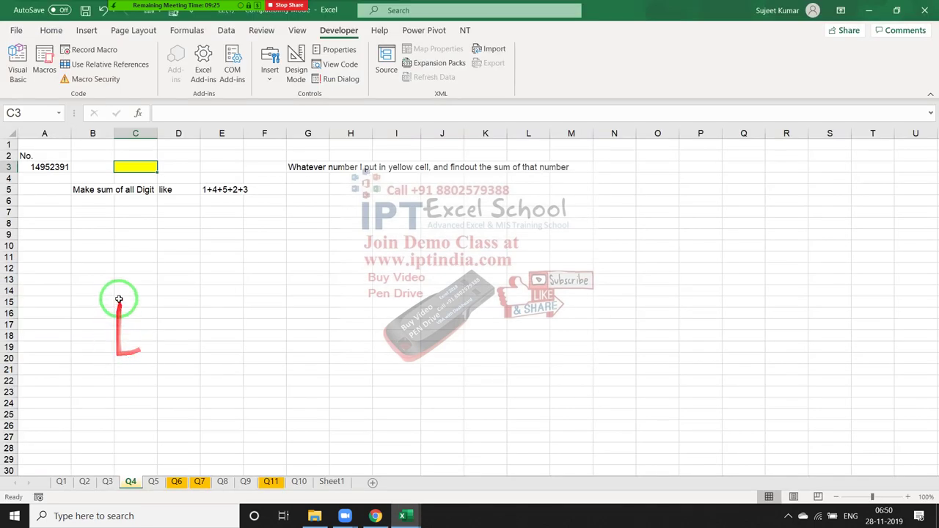
{"action": "type", "text": "="}
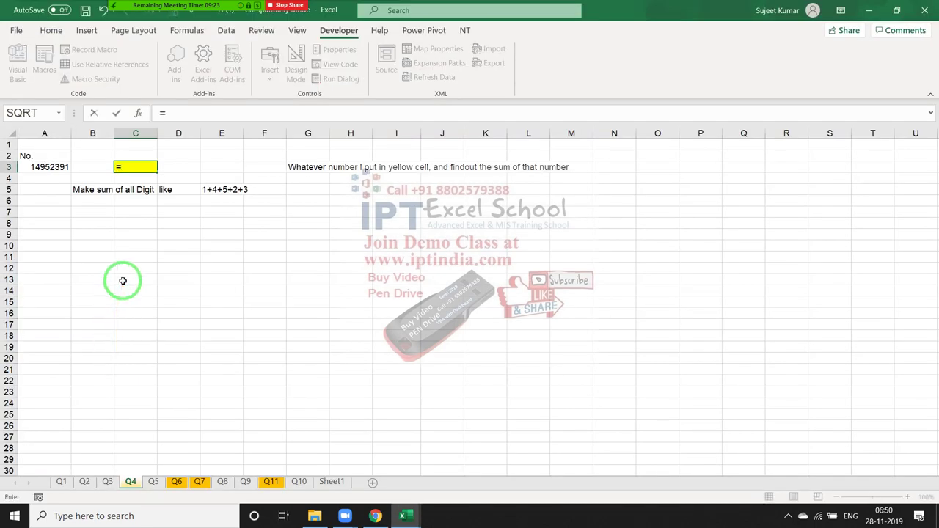
{"action": "type", "text": "Add"}
{"action": "key", "text": "Tab"}
{"action": "key", "text": "Left"}
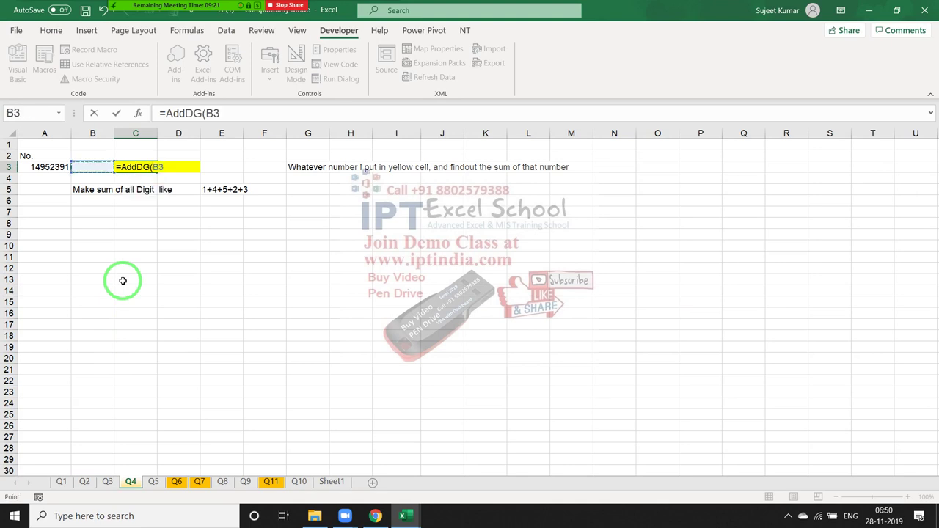
{"action": "key", "text": "Left"}
{"action": "key", "text": "Return"}
{"action": "key", "text": "Up"}
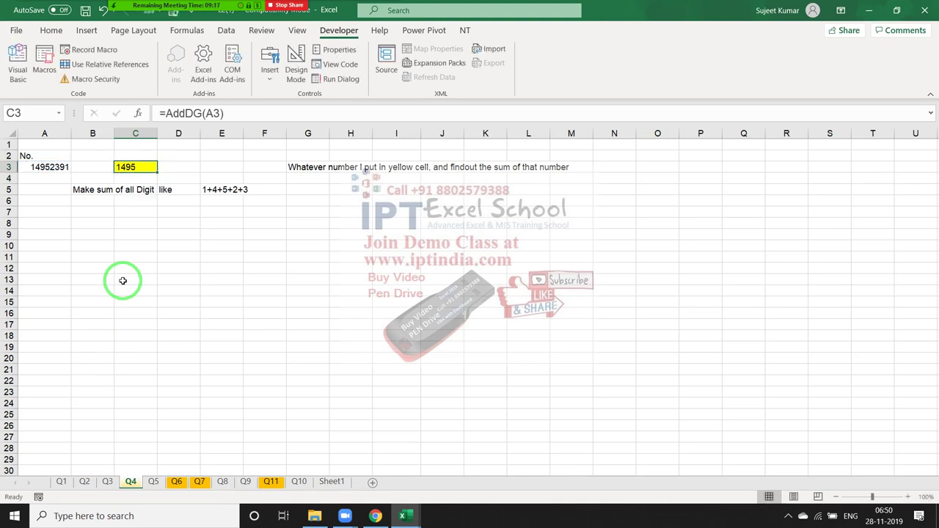
Move back to the number 14952391 in A3 and return to the code editor.
{"action": "key", "text": "Down"}
{"action": "key", "text": "Down"}
{"action": "key", "text": "Down"}
{"action": "key", "text": "Down"}
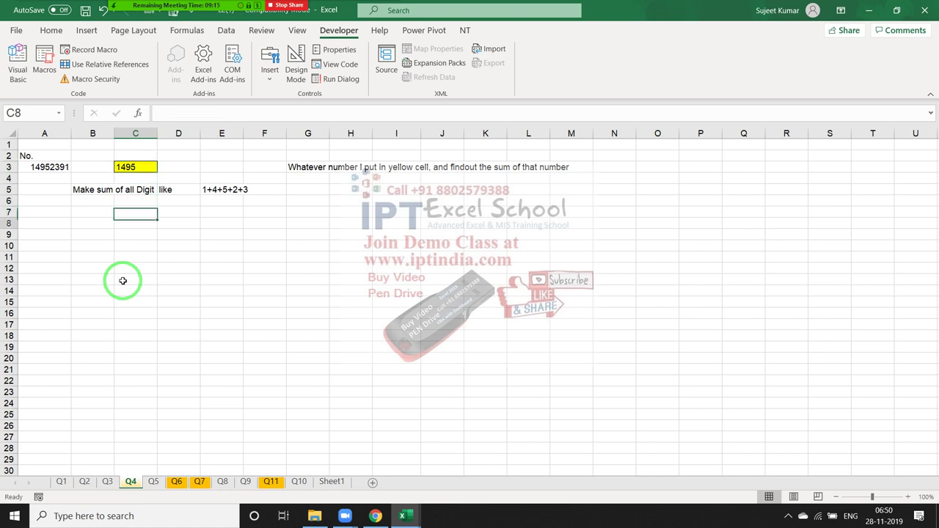
{"action": "key", "text": "Down"}
{"action": "key", "text": "Left"}
{"action": "key", "text": "Left"}
{"action": "key", "text": "Up"}
{"action": "key", "text": "Up"}
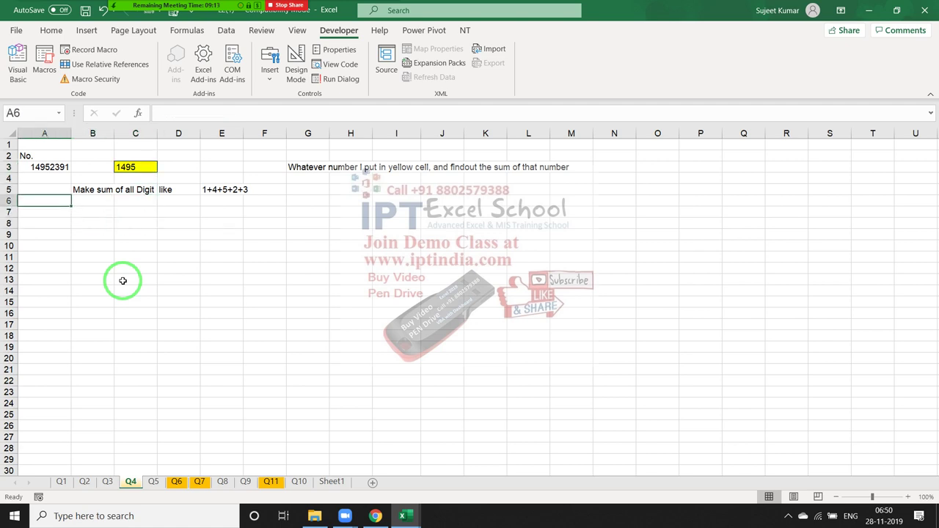
{"action": "key", "text": "Up"}
{"action": "key", "text": "Up"}
{"action": "key", "text": "Up"}
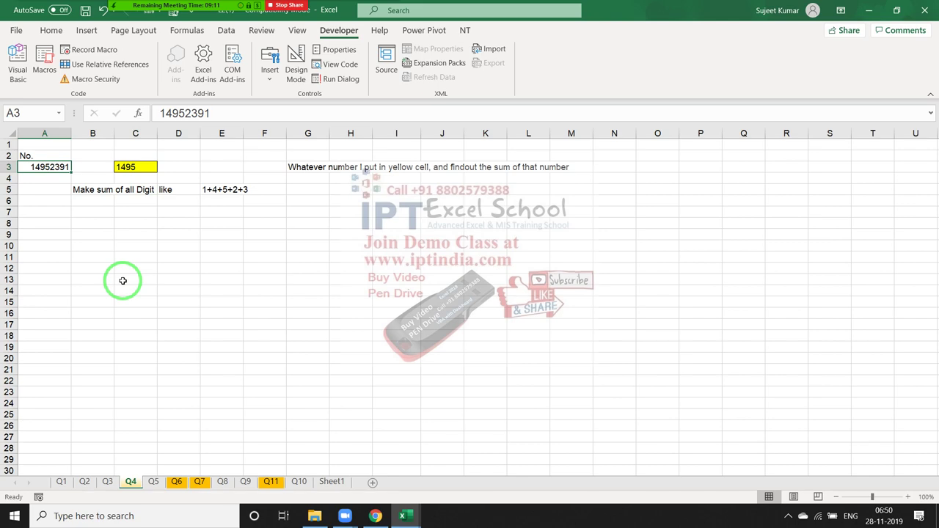
{"action": "key", "text": "alt+Tab"}
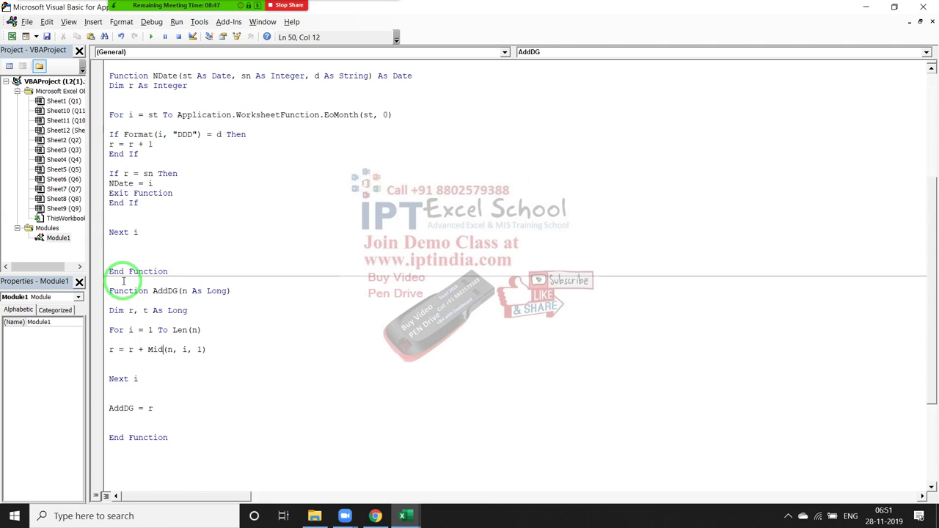
Enter the digits 1, 4, 9, 5, 2, 3, 9, 1 down A5:A12.
{"action": "key", "text": "alt+F11"}
{"action": "key", "text": "Down"}
{"action": "key", "text": "Down"}
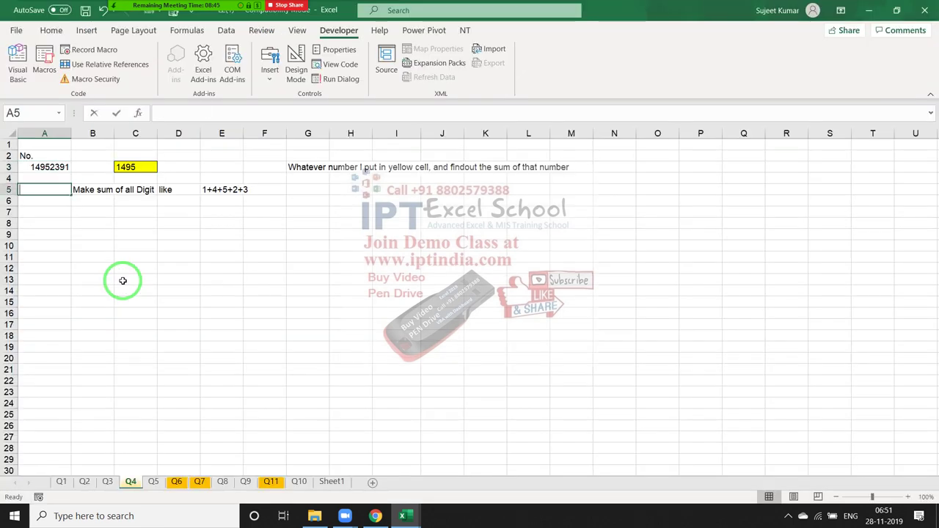
{"action": "type", "text": "1"}
{"action": "key", "text": "Return"}
{"action": "type", "text": "4"}
{"action": "key", "text": "Return"}
{"action": "type", "text": "9"}
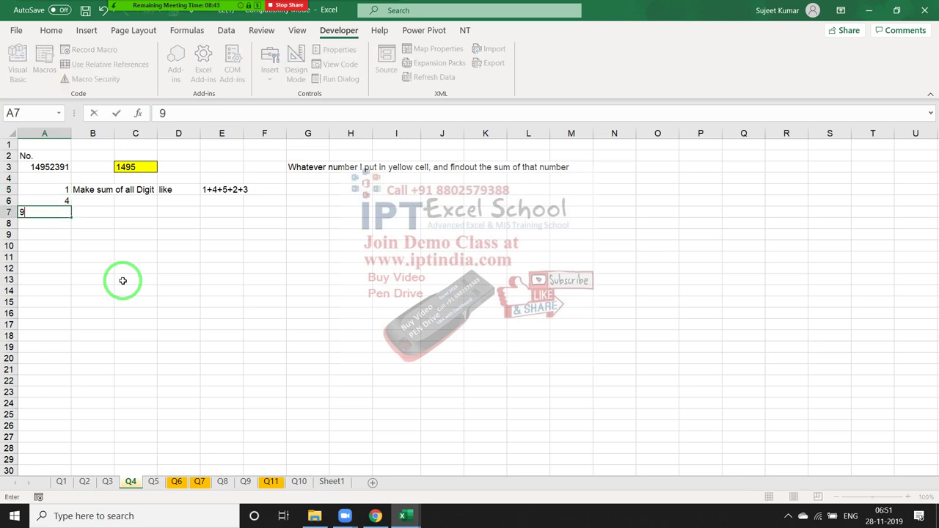
{"action": "key", "text": "Return"}
{"action": "type", "text": "5"}
{"action": "key", "text": "Return"}
{"action": "type", "text": "2"}
{"action": "key", "text": "Return"}
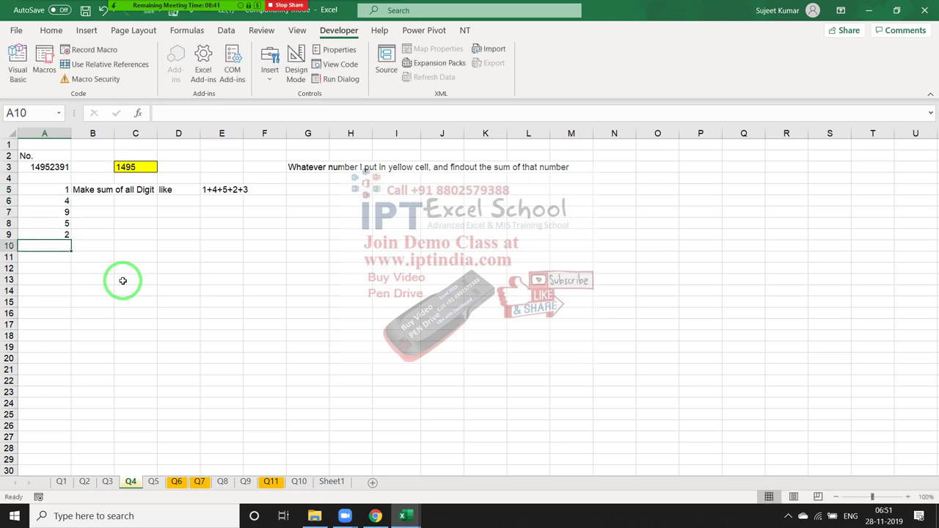
{"action": "type", "text": "3"}
{"action": "key", "text": "Return"}
{"action": "type", "text": "9"}
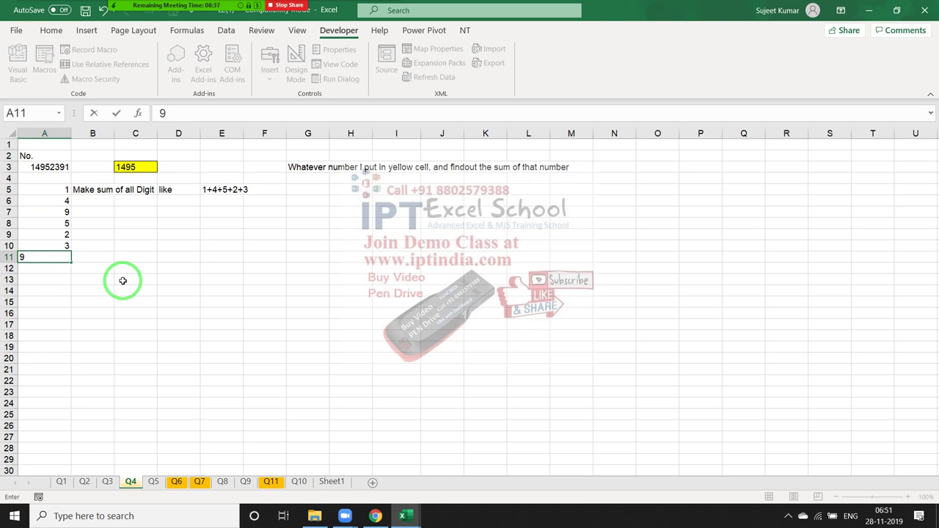
{"action": "key", "text": "Return"}
{"action": "type", "text": "1"}
{"action": "key", "text": "Return"}
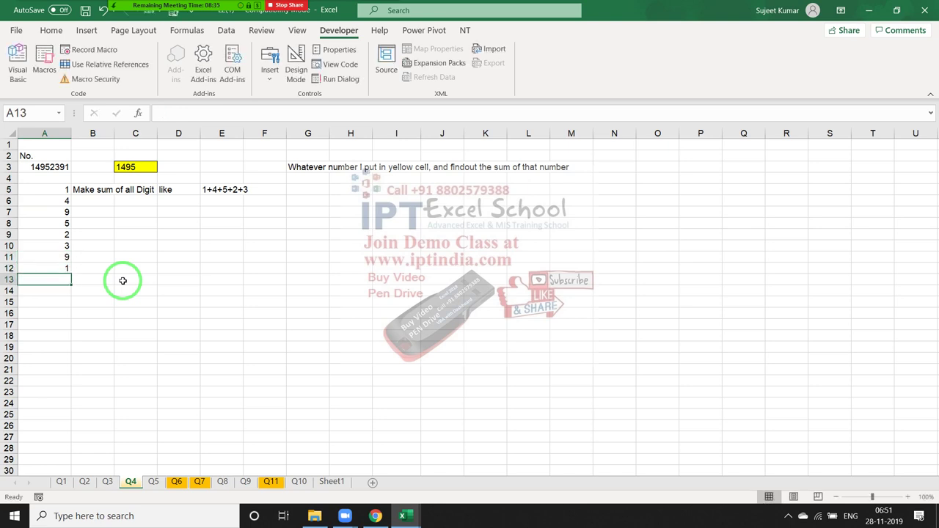
AutoSum the digits to 34 in A13, then go back to AddDG's sum line.
{"action": "key", "text": "alt+equal"}
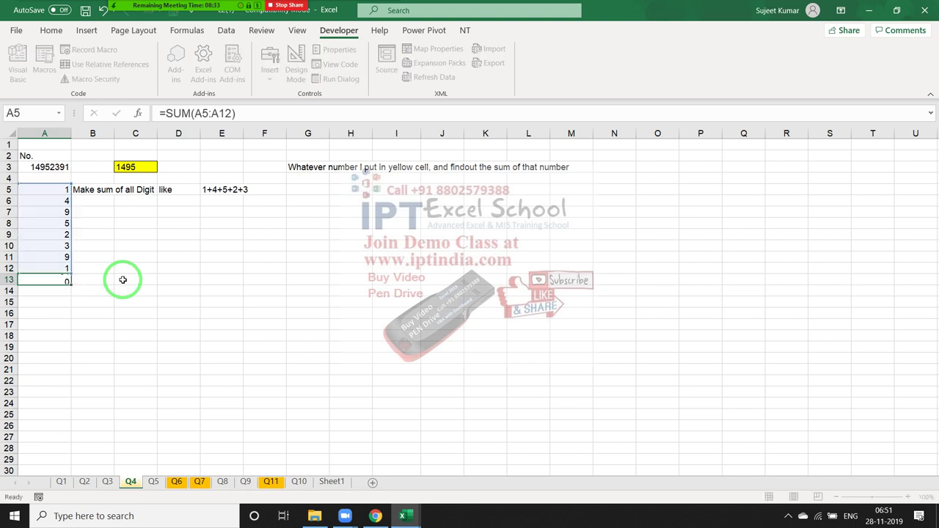
{"action": "key", "text": "Return"}
{"action": "key", "text": "Up"}
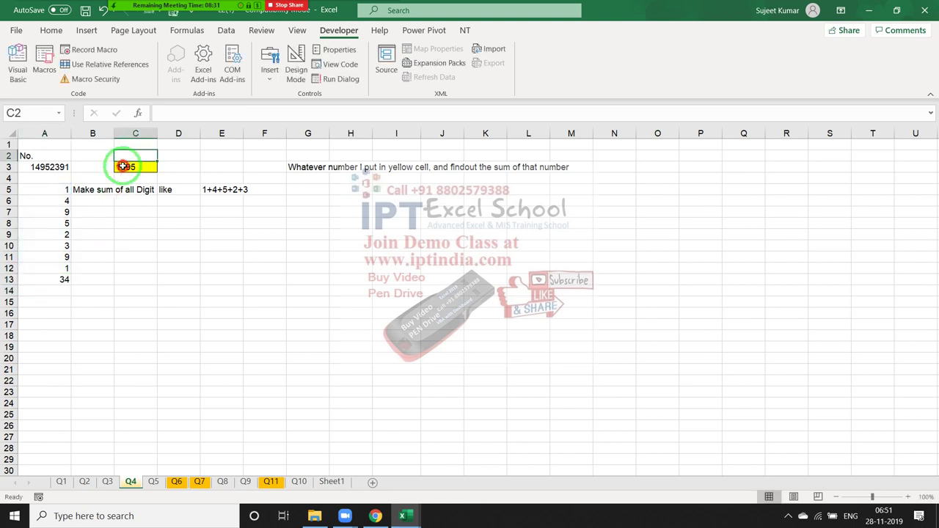
{"action": "left_click", "coordinate": [125, 167]}
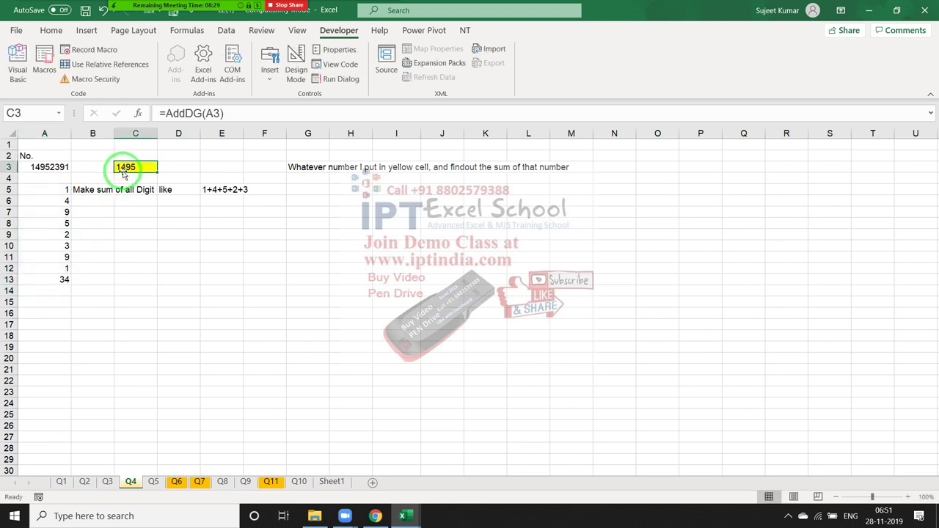
{"action": "key", "text": "alt+F11"}
{"action": "left_click", "coordinate": [147, 350]}
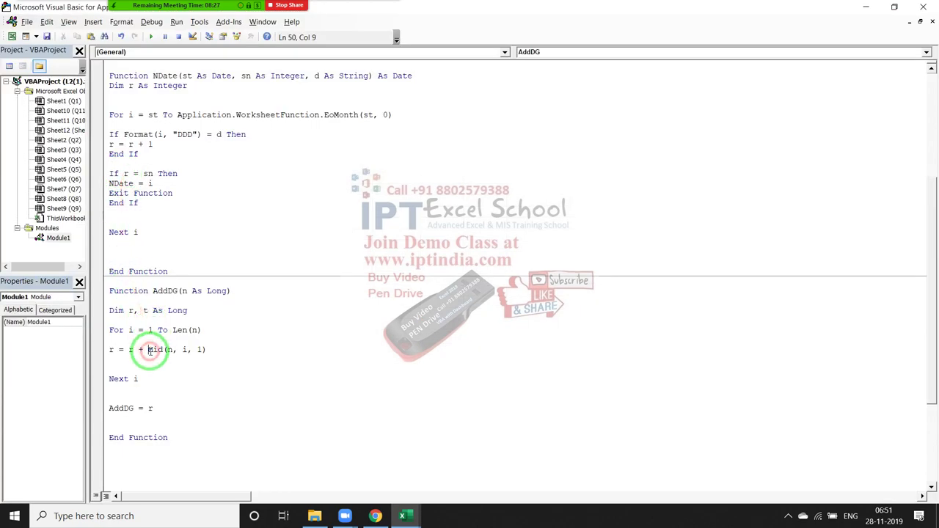
Change the loop line to r = r + Val(Mid(n, i, 1)) and return to Q4.
{"action": "type", "text": "vasl"}
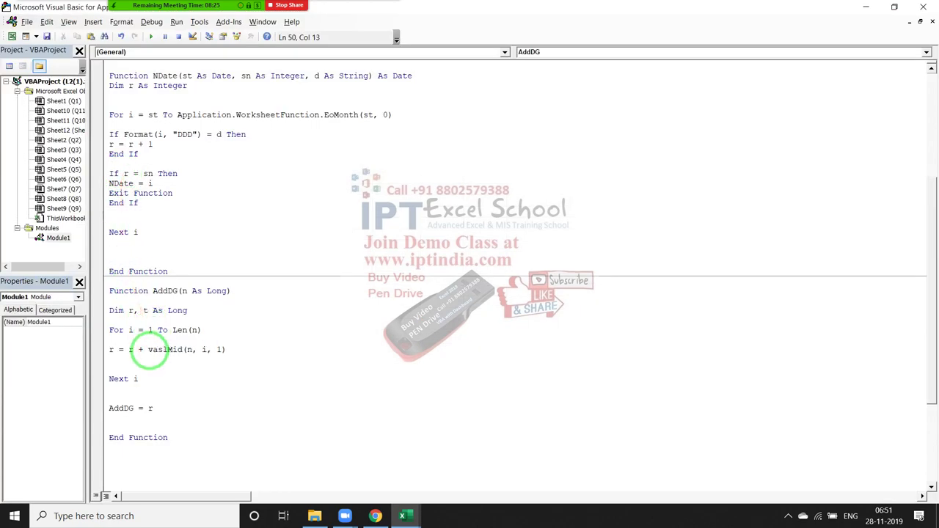
{"action": "key", "text": "BackSpace"}
{"action": "key", "text": "BackSpace"}
{"action": "key", "text": "BackSpace"}
{"action": "type", "text": "a"}
{"action": "type", "text": "l("}
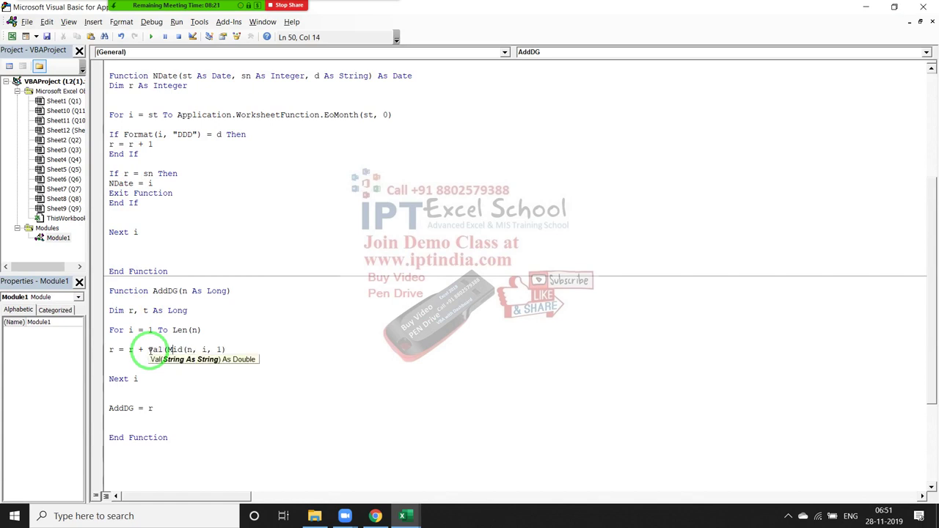
{"action": "key", "text": "Right"}
{"action": "key", "text": "Right"}
{"action": "key", "text": "Right"}
{"action": "key", "text": "Right"}
{"action": "key", "text": "Right"}
{"action": "key", "text": "Right"}
{"action": "key", "text": "Right"}
{"action": "key", "text": "Right"}
{"action": "type", "text": ")"}
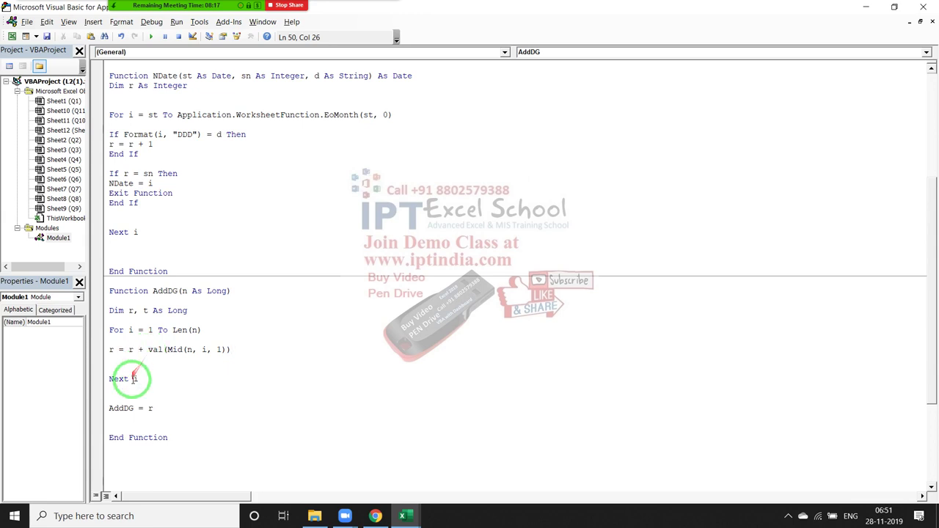
{"action": "left_click", "coordinate": [164, 380]}
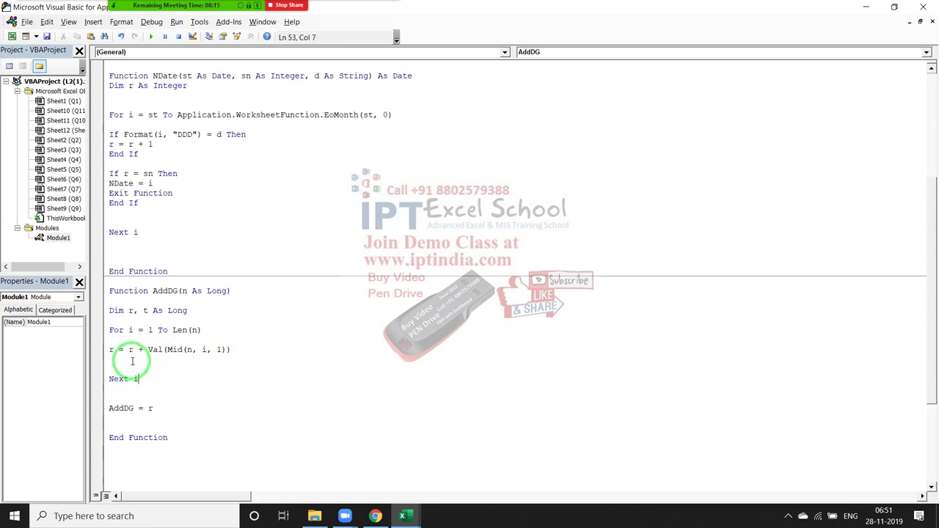
{"action": "left_click", "coordinate": [133, 360]}
{"action": "left_click_drag", "start_coordinate": [185, 344], "coordinate": [166, 350]}
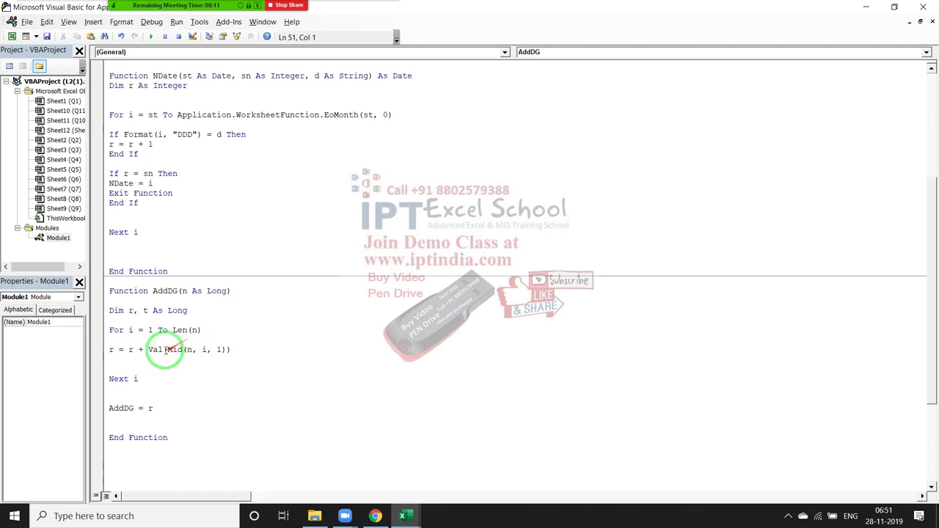
{"action": "key", "text": "alt+F11"}
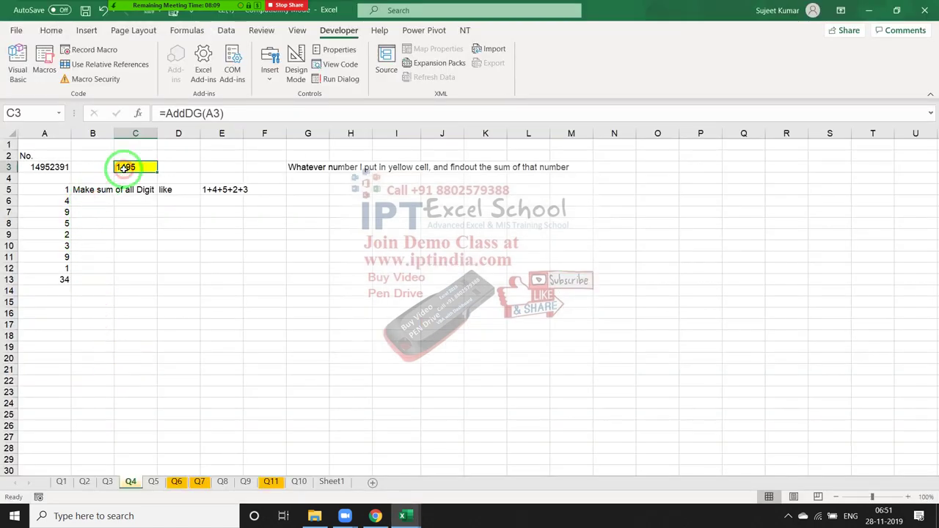
Re-enter the AddDG formula in C3 so it recalculates, now showing 19.
{"action": "double_click", "coordinate": [124, 167]}
{"action": "key", "text": "Return"}
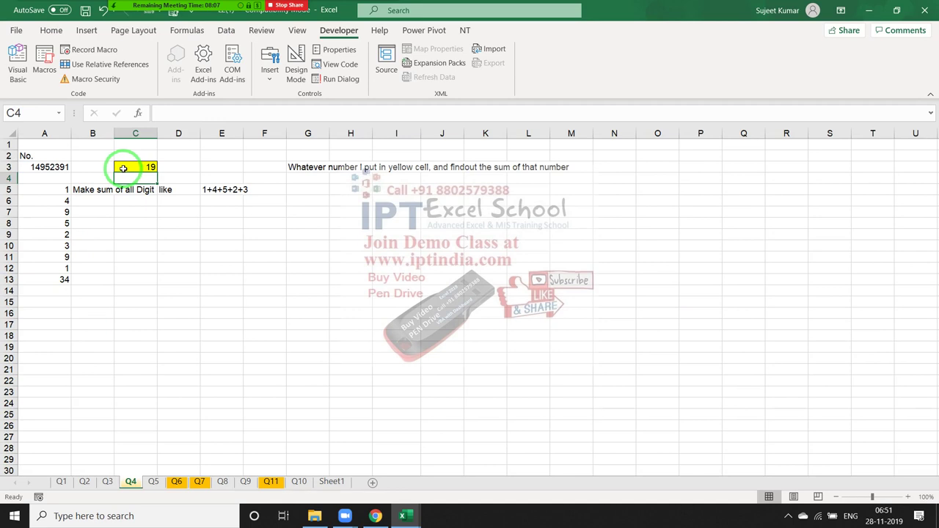
{"action": "left_click", "coordinate": [123, 168]}
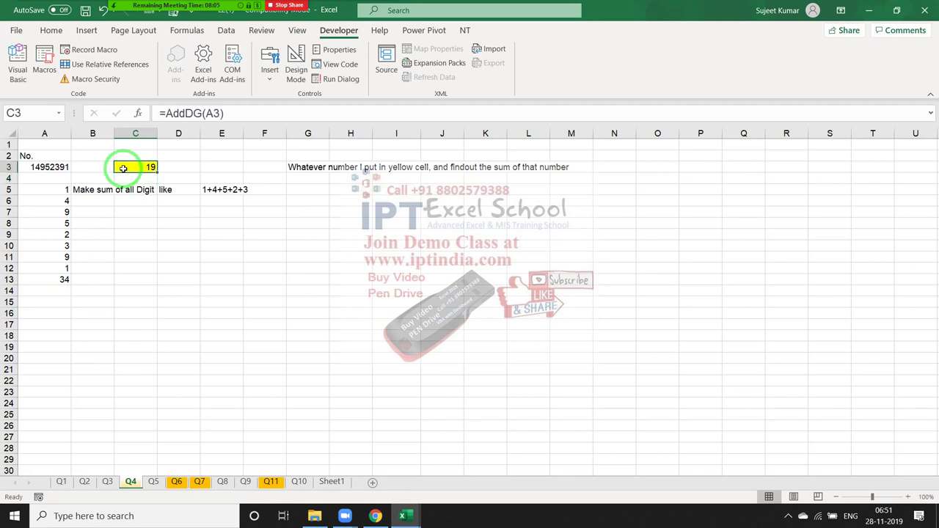
{"action": "key", "text": "Left"}
{"action": "key", "text": "Left"}
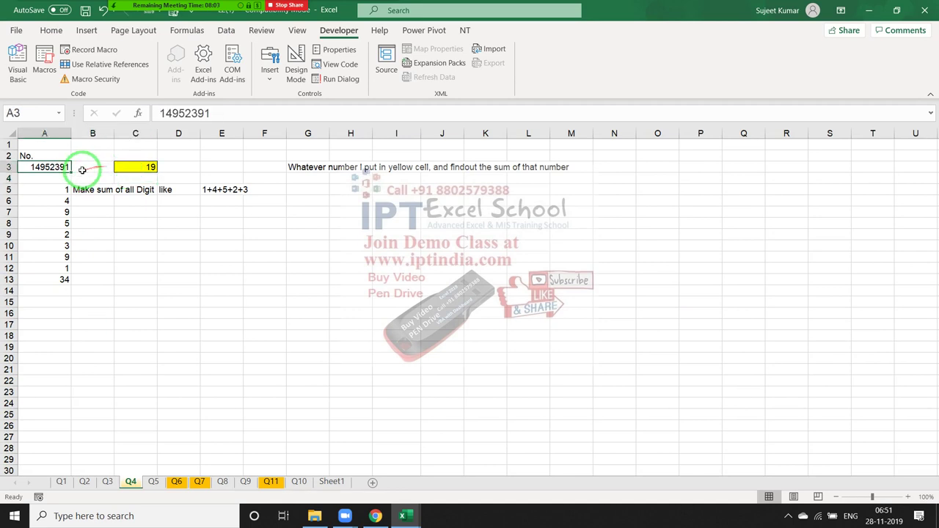
Select the extracted digits A5:A8 to read their status-bar sum, then return to the code.
{"action": "left_click", "coordinate": [42, 157]}
{"action": "left_click", "coordinate": [46, 166]}
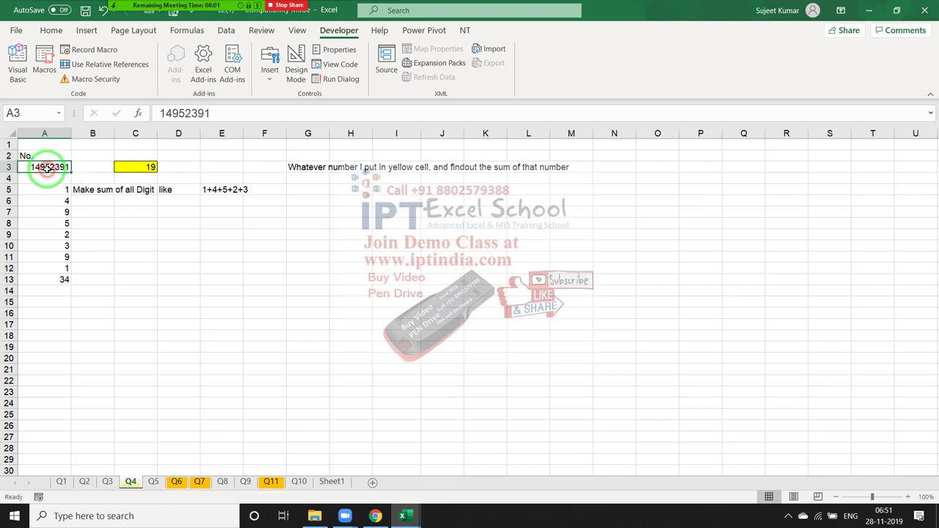
{"action": "left_click", "coordinate": [53, 191]}
{"action": "left_click_drag", "start_coordinate": [53, 192], "coordinate": [55, 210]}
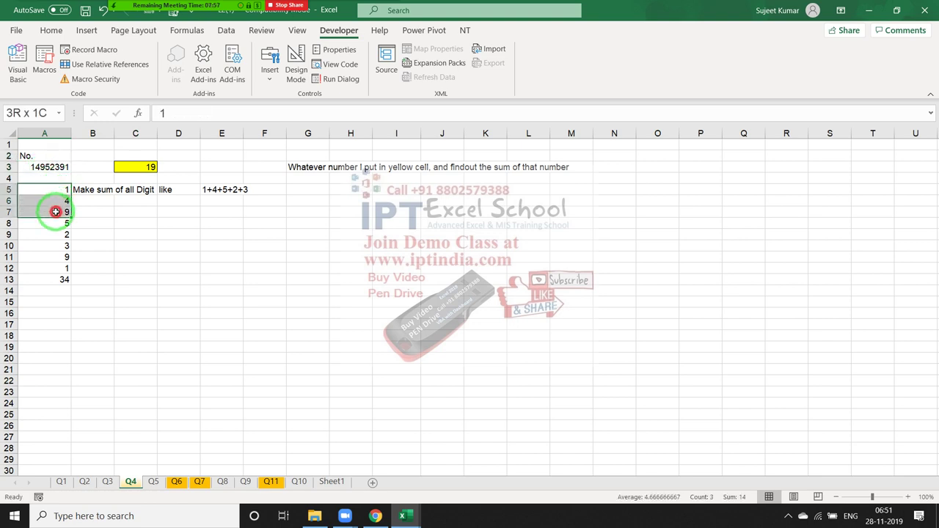
{"action": "mouse_move", "coordinate": [55, 210]}
{"action": "left_mouse_down"}
{"action": "mouse_move", "coordinate": [57, 220]}
{"action": "mouse_move", "coordinate": [187, 299]}
{"action": "left_mouse_up"}
{"action": "key", "text": "alt+F11"}
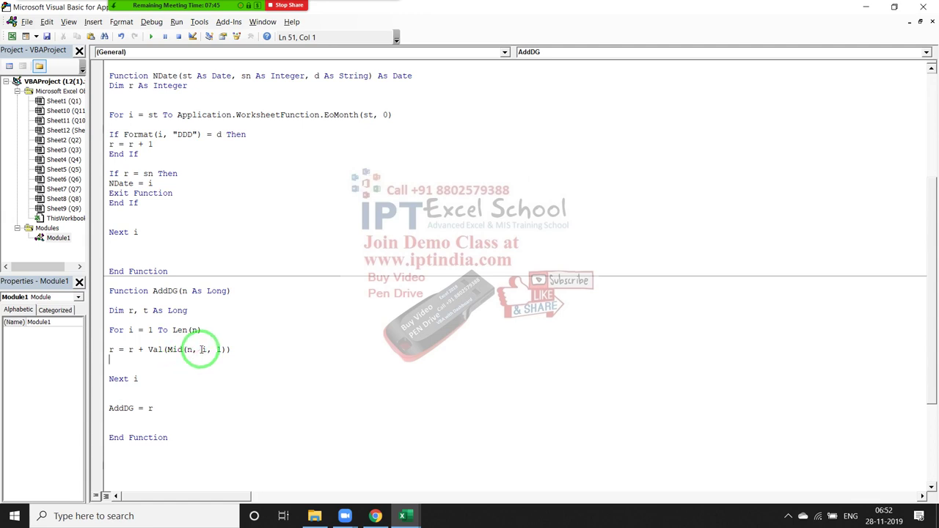
Try small edits in AddDG's sum line and check the total of digits A5:A12.
{"action": "left_click", "coordinate": [161, 349]}
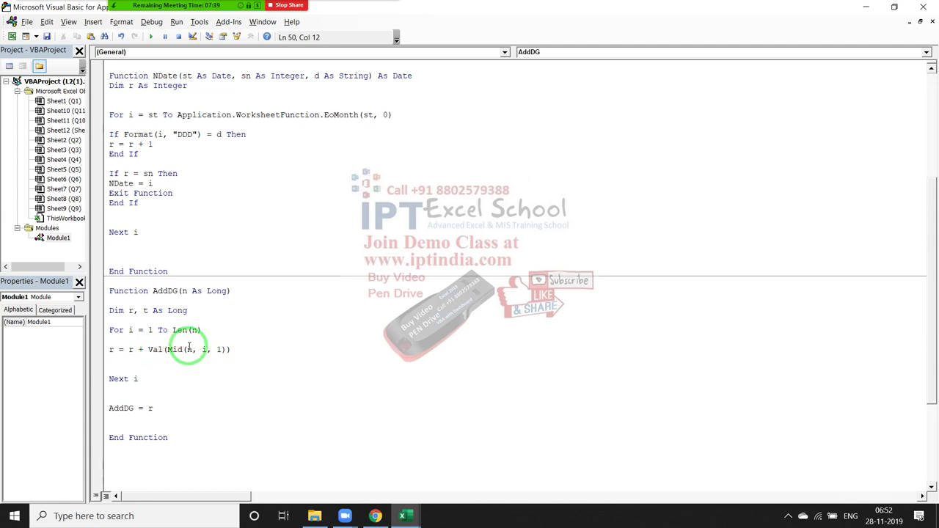
{"action": "type", "text": "x`x"}
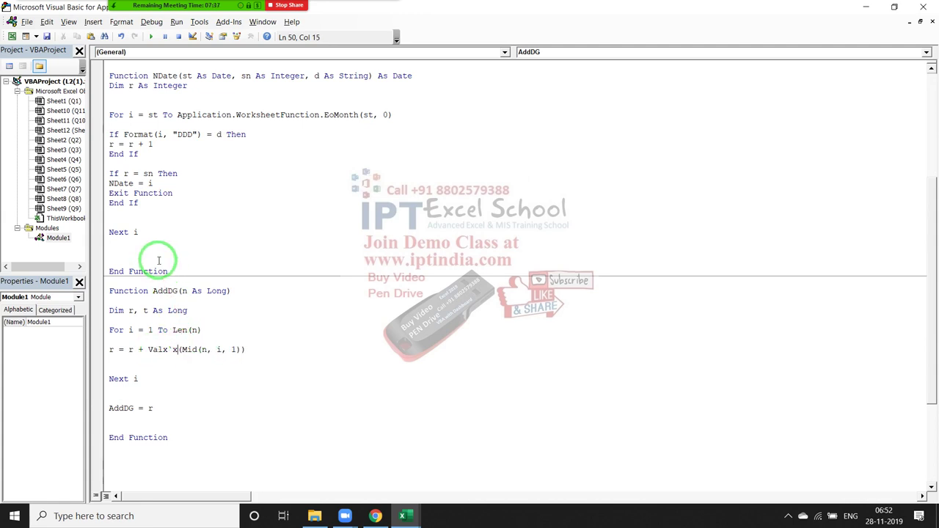
{"action": "key", "text": "BackSpace"}
{"action": "key", "text": "BackSpace"}
{"action": "key", "text": "BackSpace"}
{"action": "left_click", "coordinate": [208, 338]}
{"action": "type", "text": "x"}
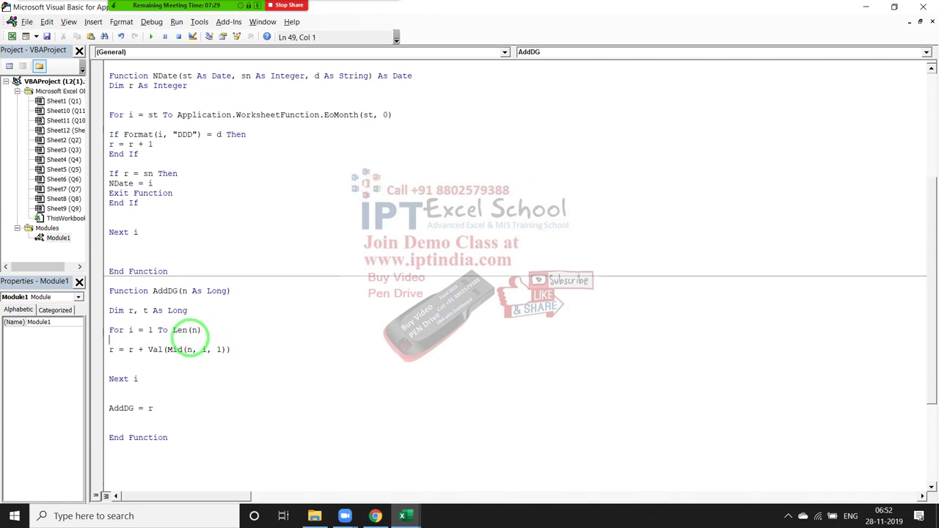
{"action": "key", "text": "alt+F11"}
{"action": "left_click_drag", "start_coordinate": [56, 191], "coordinate": [60, 269]}
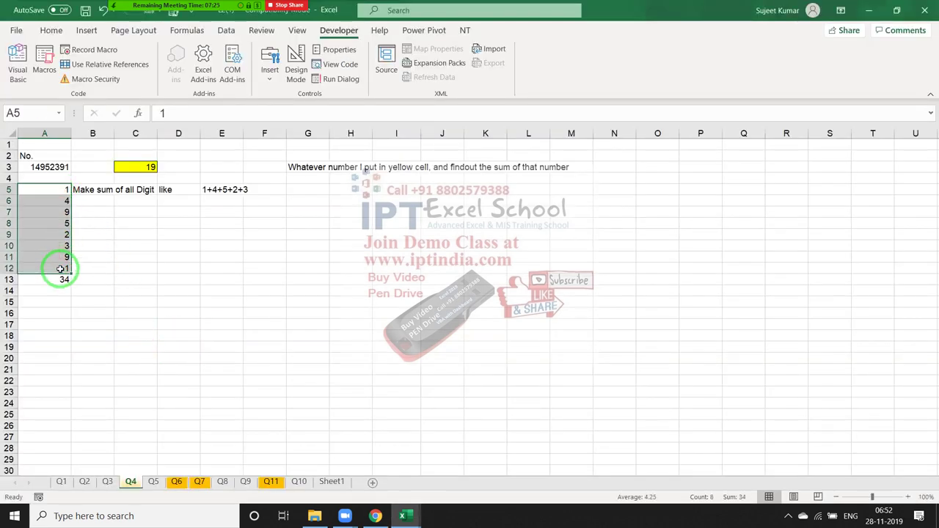
{"action": "key", "text": "alt+F11"}
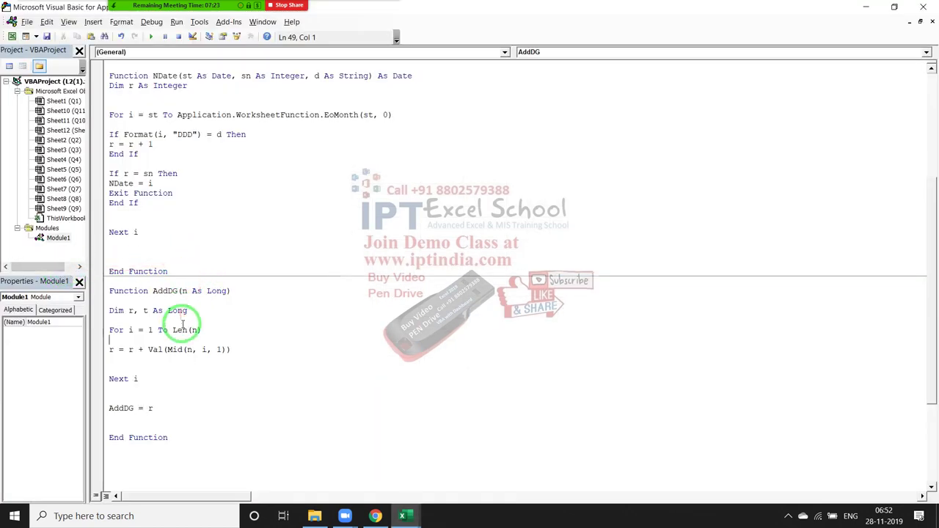
Replace Len(n) with 8 in the For line and re-enter =AddDG(A3) in C3.
{"action": "left_click_drag", "start_coordinate": [201, 330], "coordinate": [174, 330]}
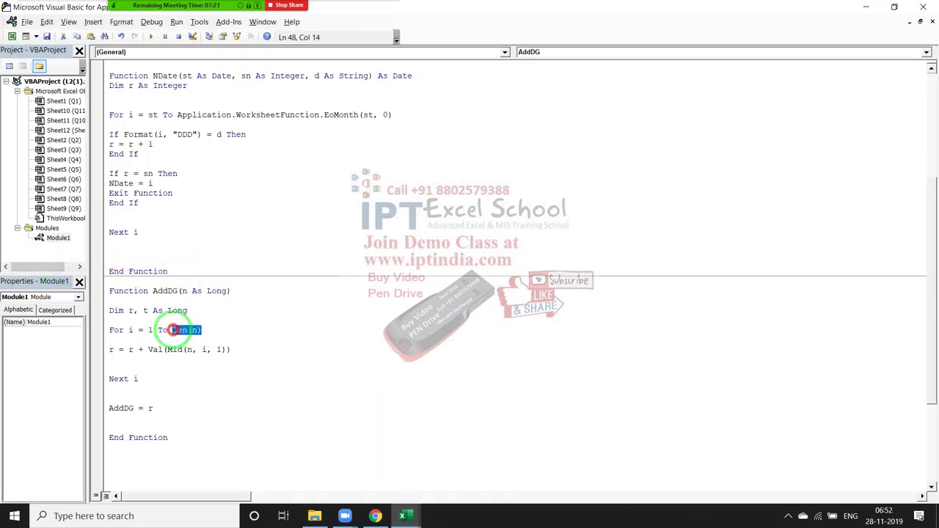
{"action": "type", "text": "8"}
{"action": "left_click", "coordinate": [188, 369]}
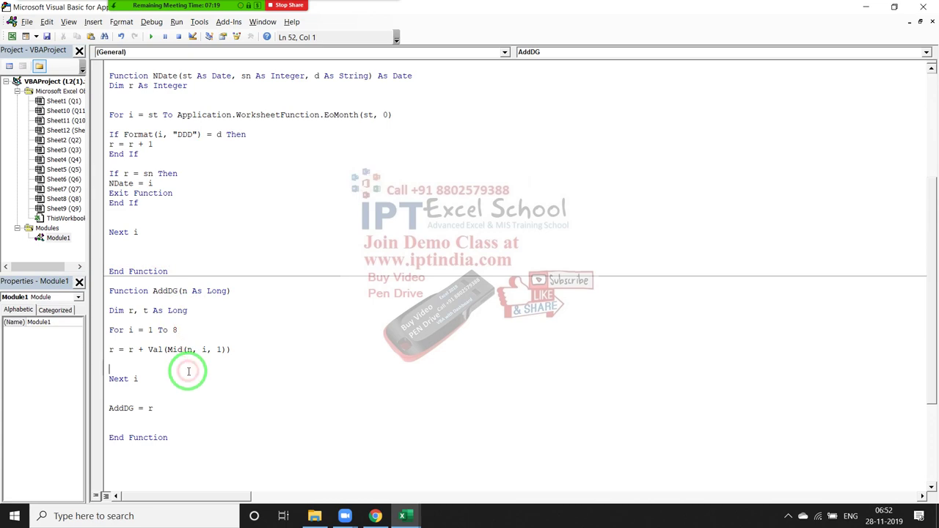
{"action": "key", "text": "alt+F11"}
{"action": "double_click", "coordinate": [146, 167]}
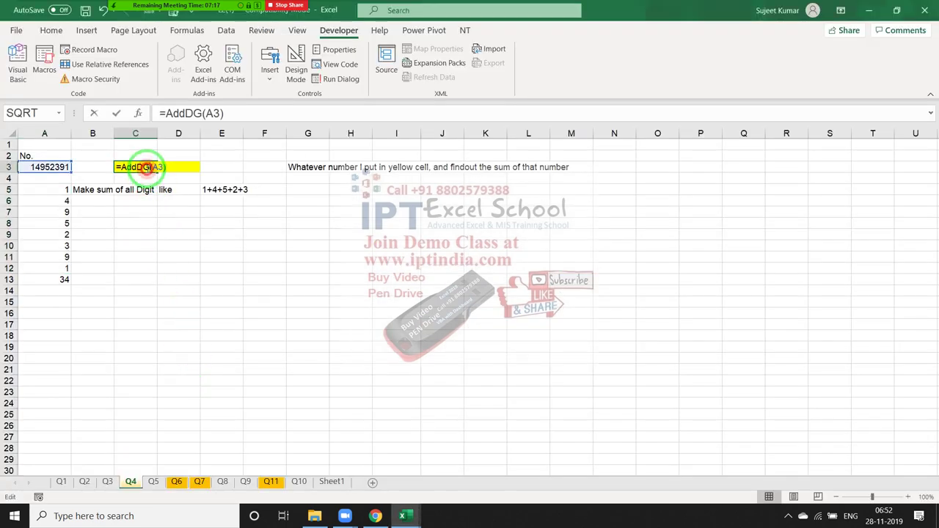
{"action": "key", "text": "Return"}
{"action": "left_click", "coordinate": [144, 166]}
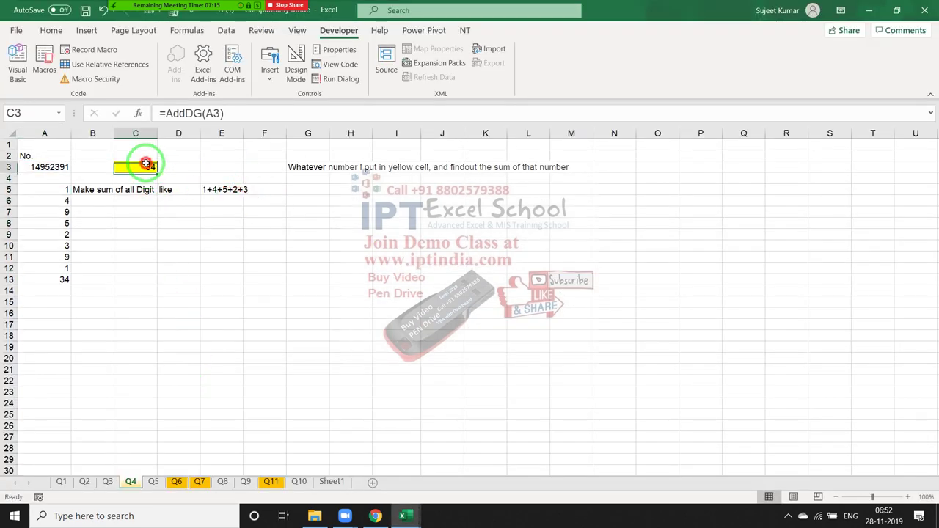
{"action": "key", "text": "alt+F11"}
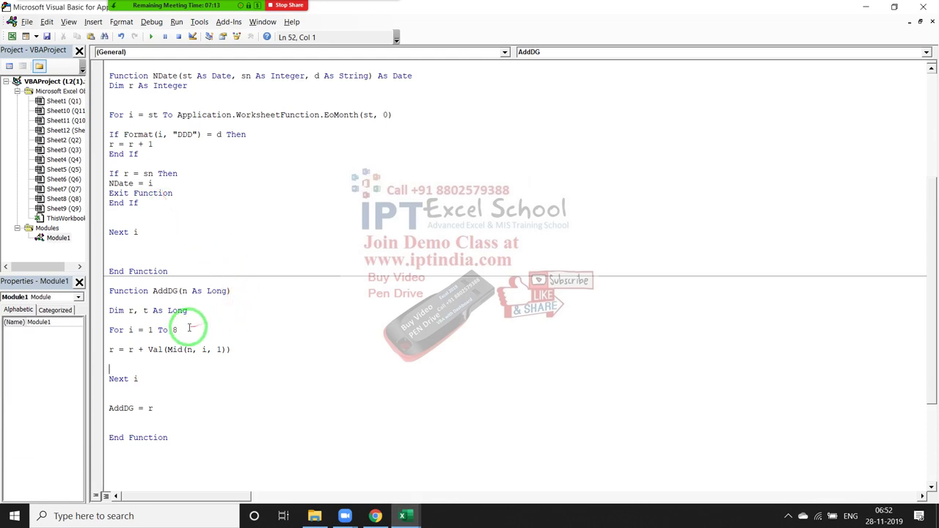
{"action": "key", "text": "alt+Tab"}
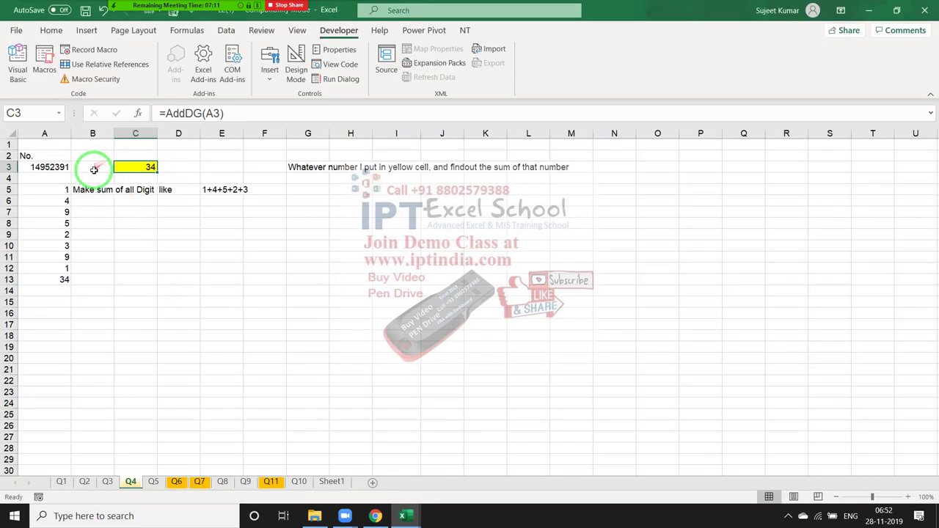
{"action": "key", "text": "alt+Tab"}
Re-confirm the number in A3, then change AddDG's parameter to n As Variant.
{"action": "left_click", "coordinate": [220, 290]}
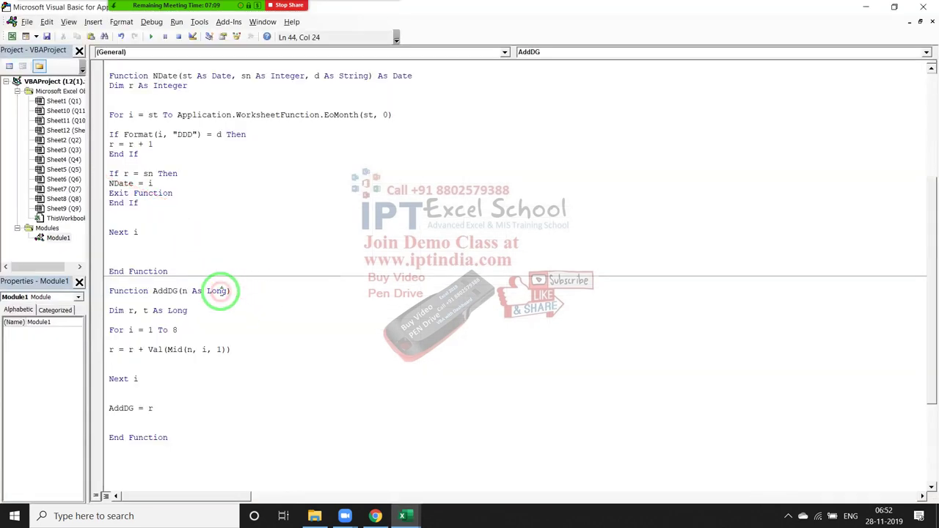
{"action": "key", "text": "alt+F11"}
{"action": "double_click", "coordinate": [48, 169]}
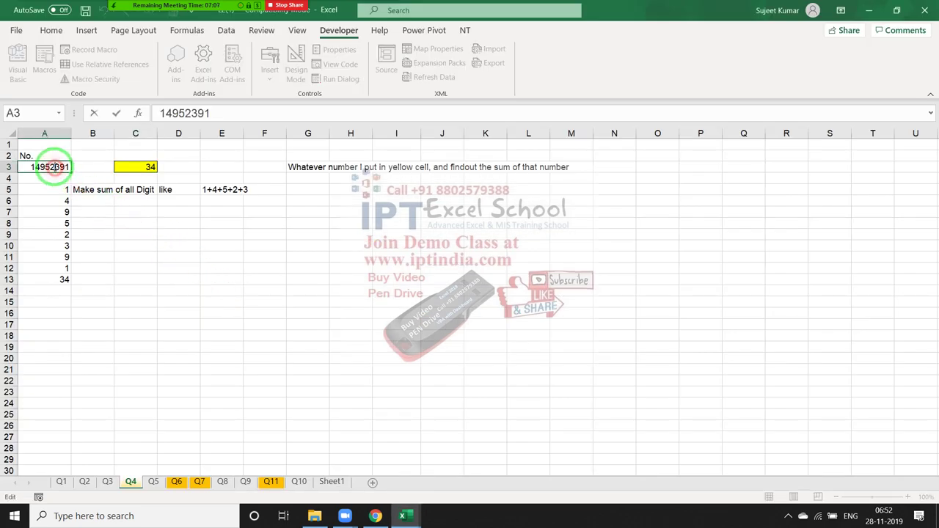
{"action": "key", "text": "Return"}
{"action": "key", "text": "alt+F11"}
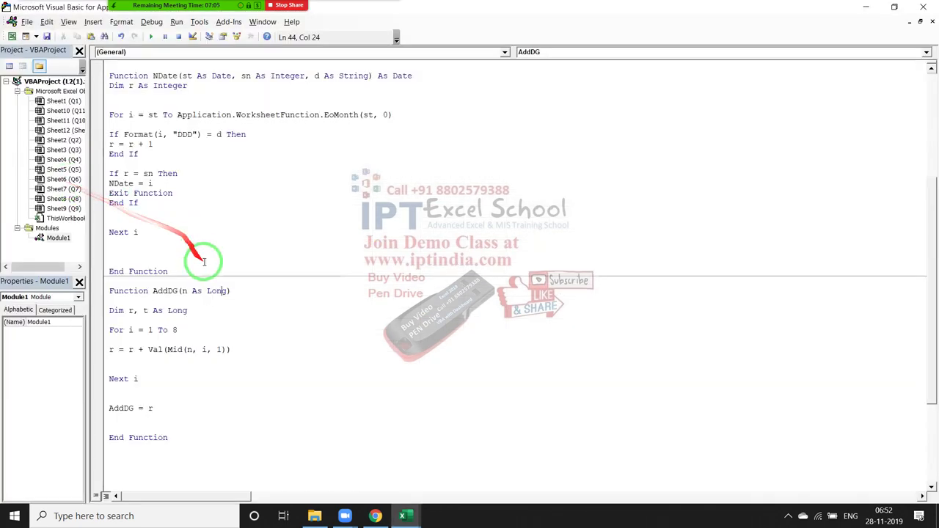
{"action": "double_click", "coordinate": [222, 291]}
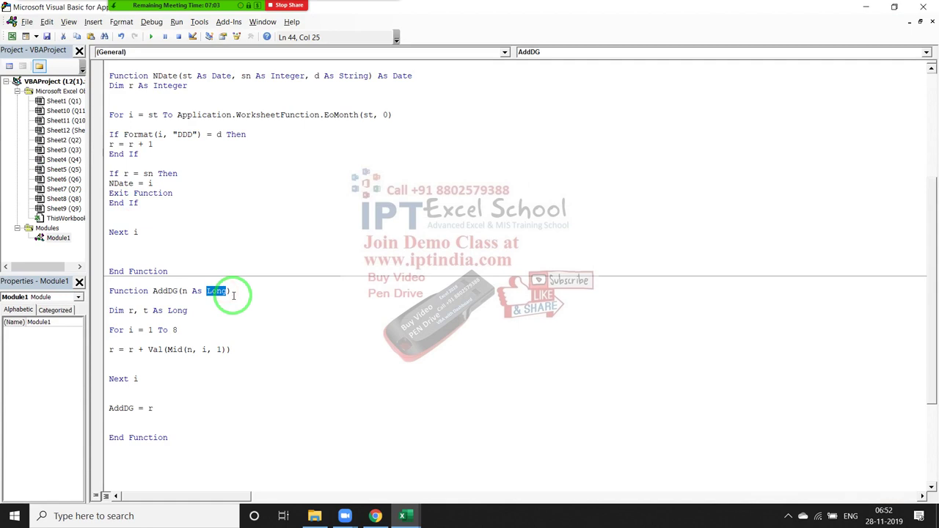
{"action": "key", "text": "BackSpace"}
{"action": "key", "text": "BackSpace"}
{"action": "type", "text": "v"}
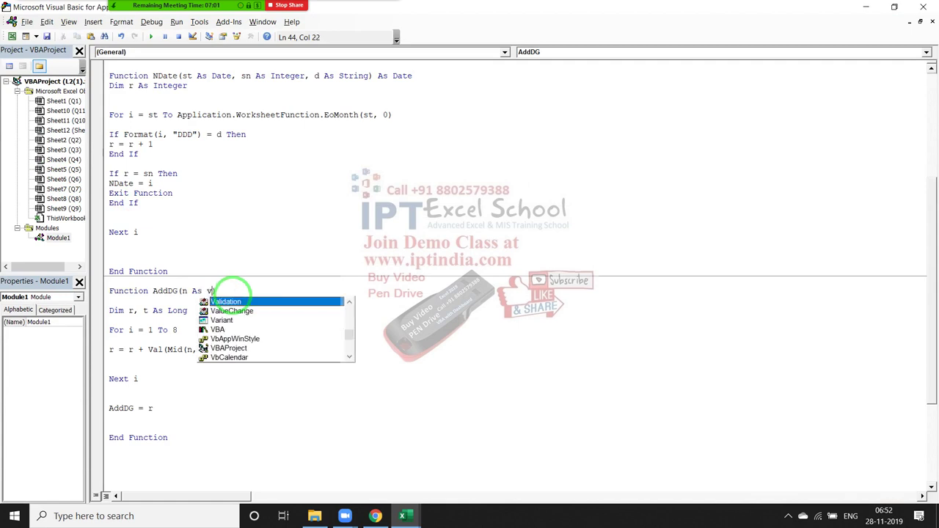
{"action": "key", "text": "Down"}
{"action": "key", "text": "Down"}
{"action": "key", "text": "Tab"}
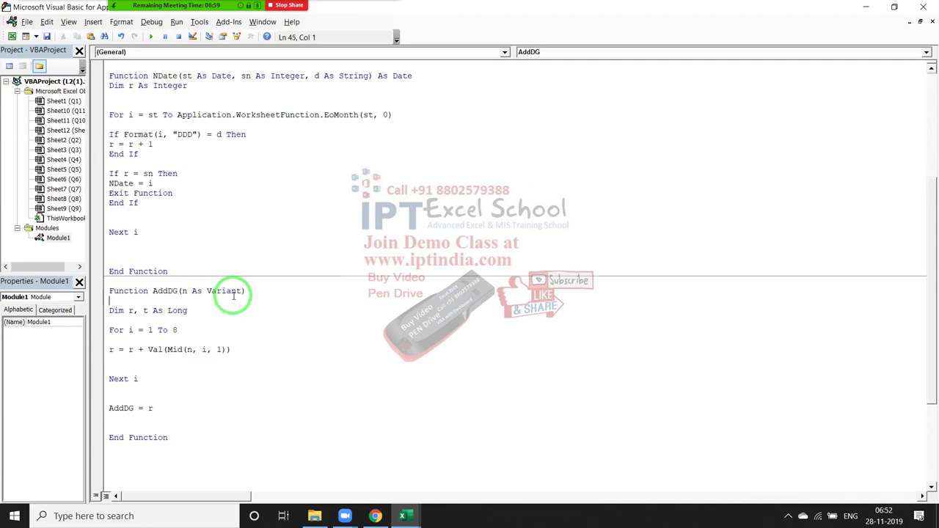
Restore the loop limit from 8 back to Len(n).
{"action": "left_click", "coordinate": [178, 310]}
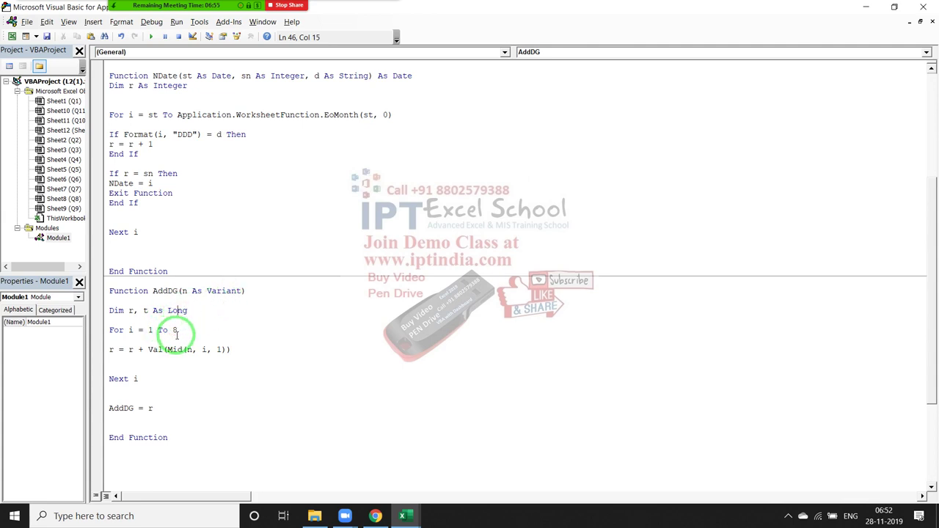
{"action": "left_click", "coordinate": [176, 335]}
{"action": "left_click_drag", "start_coordinate": [173, 330], "coordinate": [215, 329]}
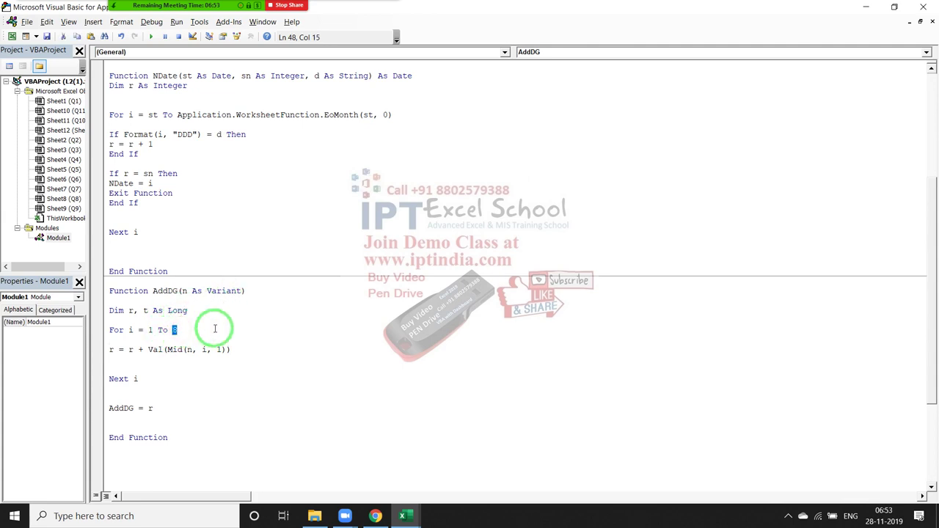
{"action": "key", "text": "BackSpace"}
{"action": "type", "text": "("}
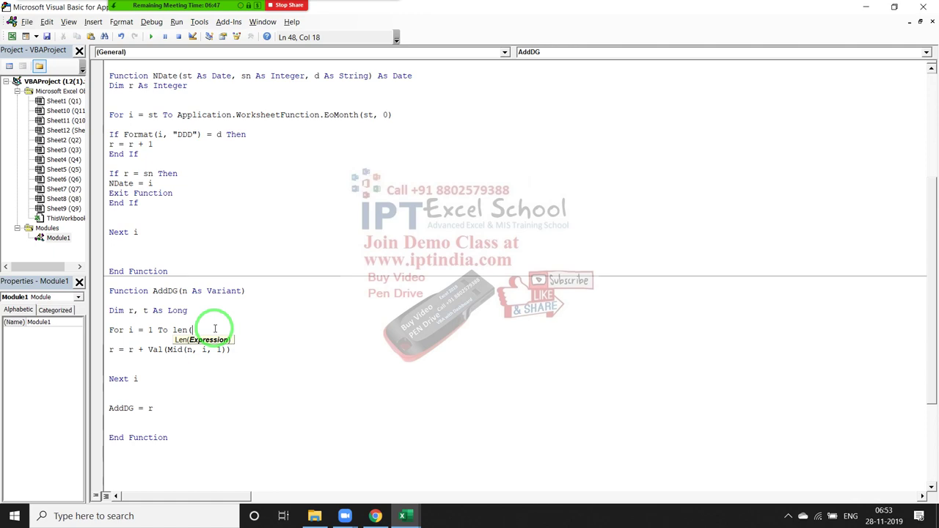
{"action": "type", "text": "n)"}
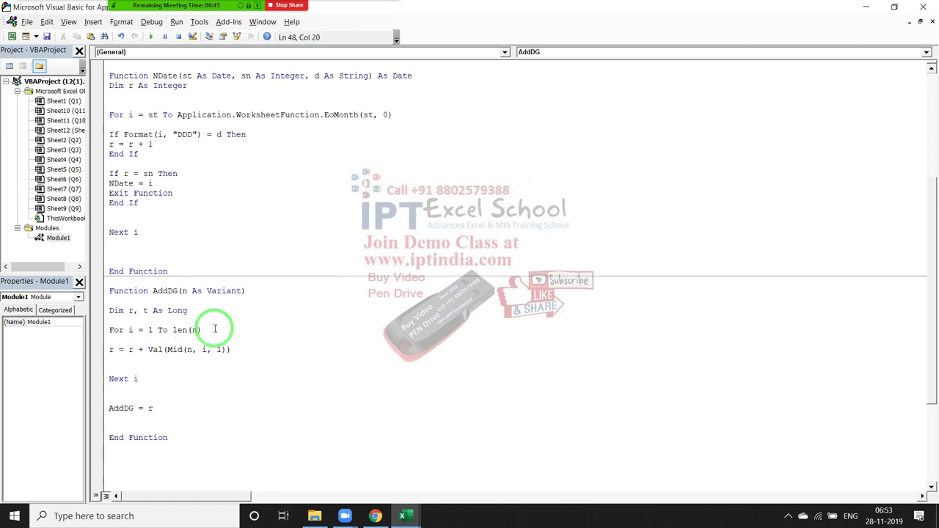
{"action": "left_click", "coordinate": [237, 364]}
Re-enter the AddDG formula in Q4 cell C3 twice so it recalculates to 34.
{"action": "key", "text": "alt+F11"}
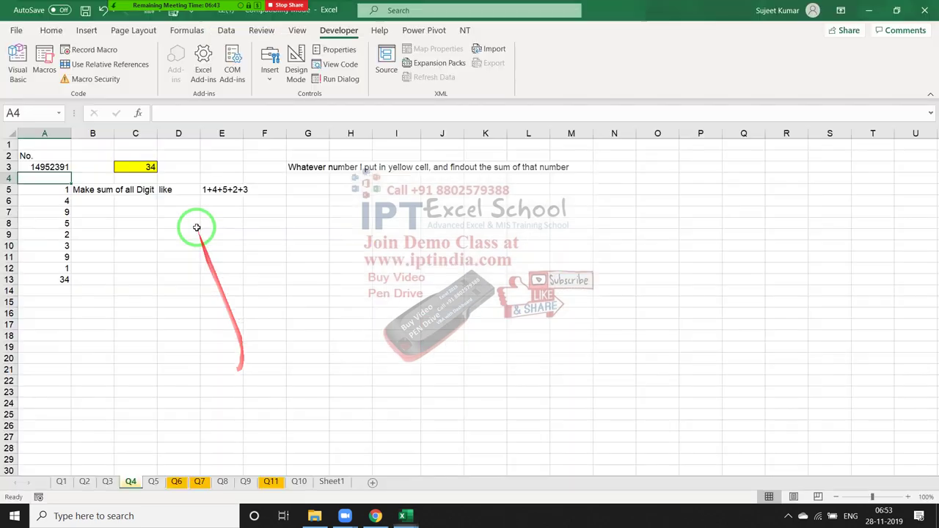
{"action": "left_click", "coordinate": [135, 167]}
{"action": "double_click", "coordinate": [135, 167]}
{"action": "key", "text": "Return"}
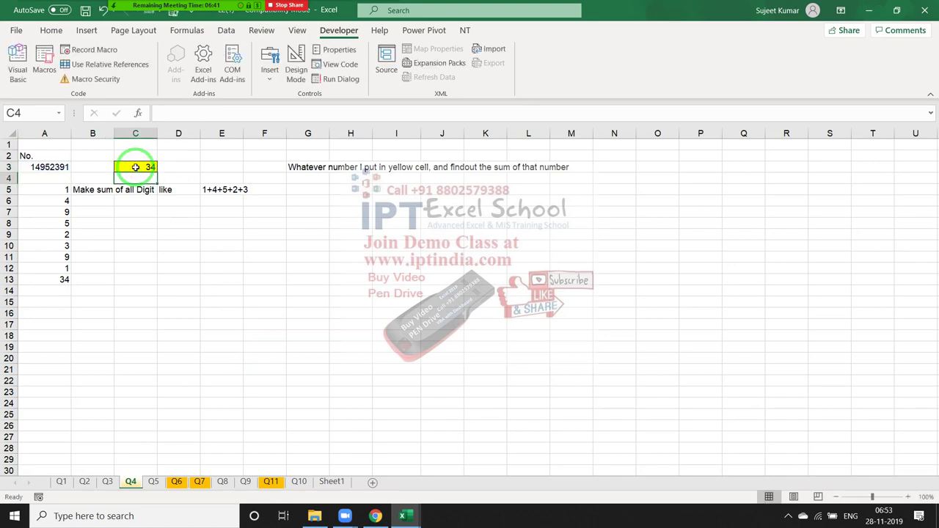
{"action": "left_click", "coordinate": [136, 167]}
{"action": "double_click", "coordinate": [136, 167]}
{"action": "key", "text": "Return"}
Review AddDG's For loop and Val(Mid(n, i, 1)) lines, then return to sheet Q4.
{"action": "key", "text": "alt+F11"}
{"action": "scroll", "coordinate": [256, 278], "scroll_direction": "down", "scroll_amount": 3}
{"action": "left_click", "coordinate": [229, 296]}
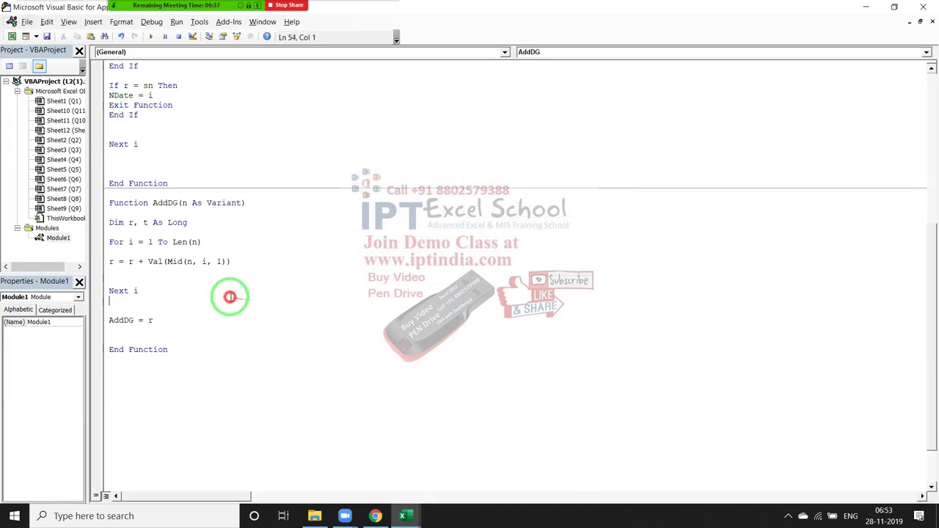
{"action": "left_click", "coordinate": [105, 243]}
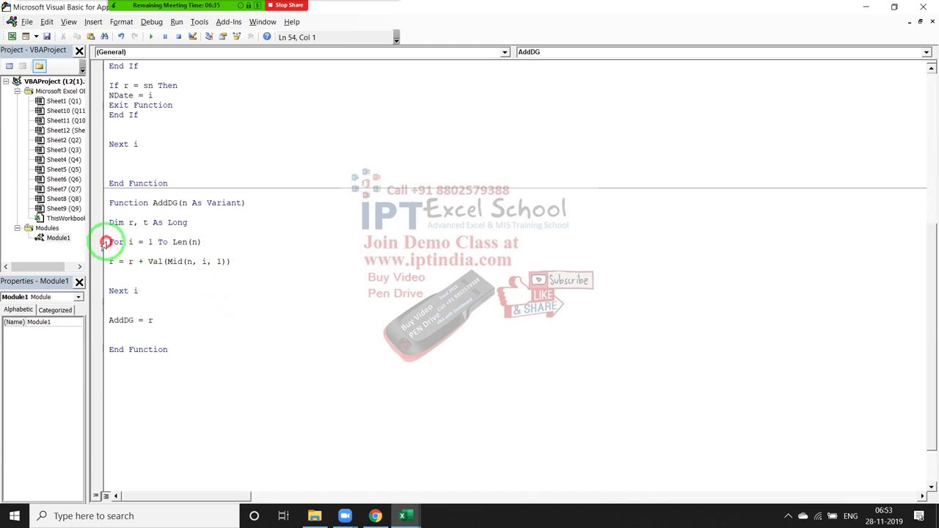
{"action": "left_click_drag", "start_coordinate": [105, 243], "coordinate": [111, 255]}
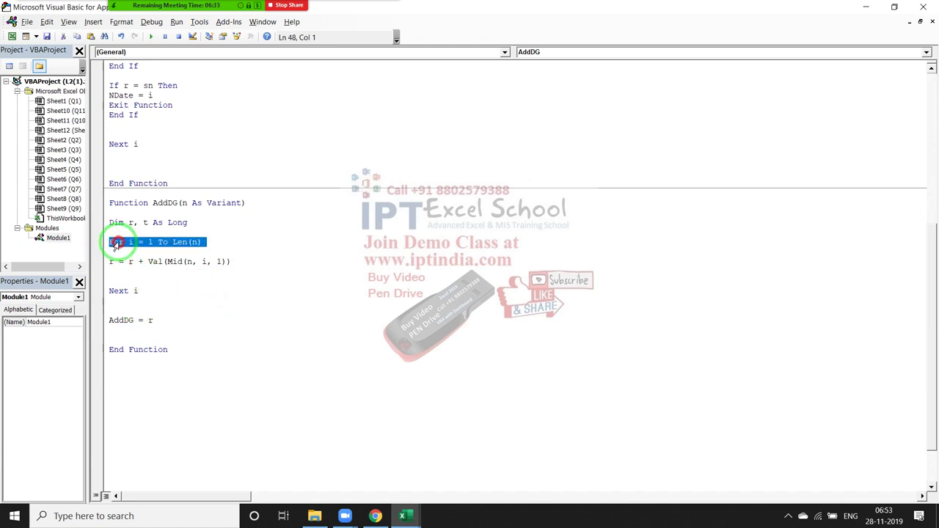
{"action": "left_click", "coordinate": [367, 261]}
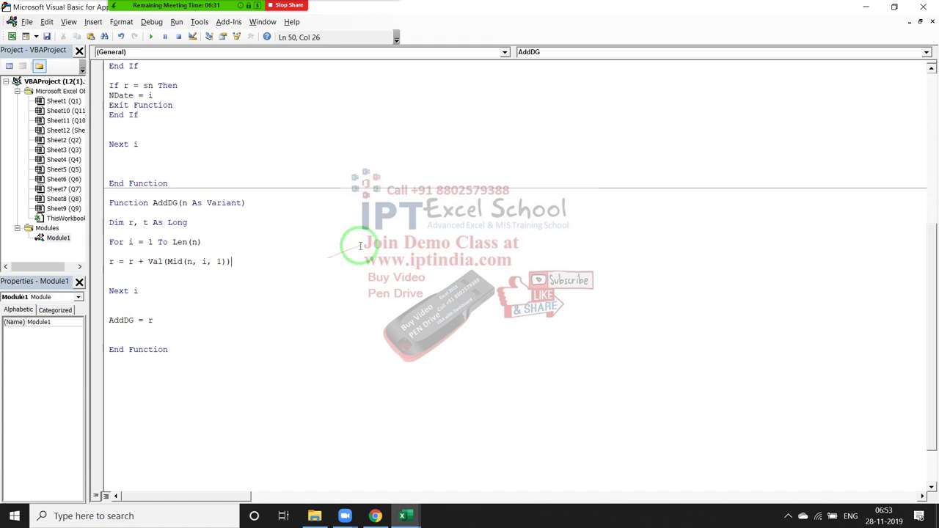
{"action": "key", "text": "alt+F11"}
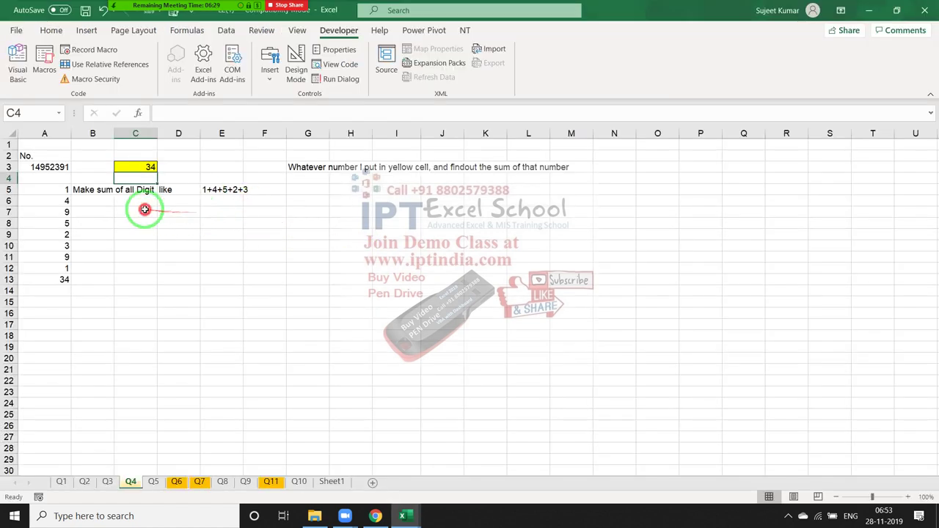
Enter =MID(A3,1,1) in C7 to extract the first digit, 1.
{"action": "left_click", "coordinate": [144, 210]}
{"action": "type", "text": "=mif"}
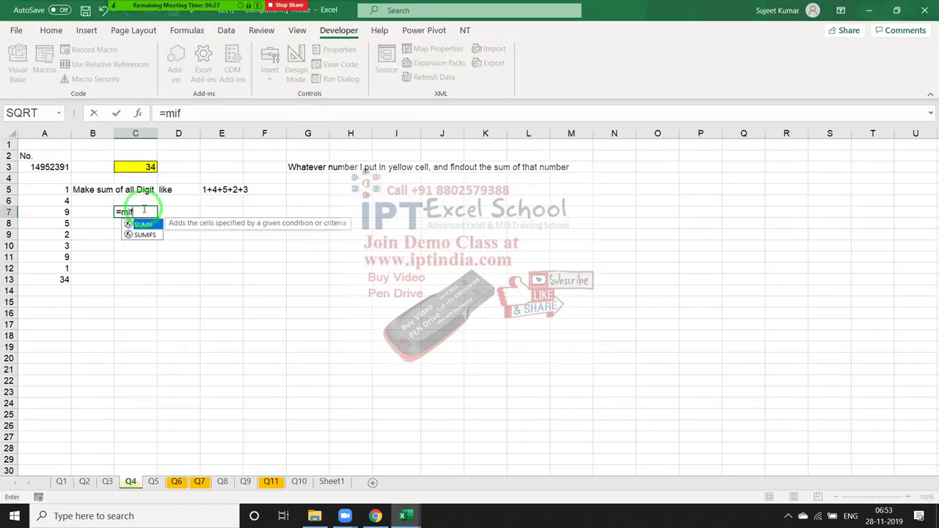
{"action": "key", "text": "BackSpace"}
{"action": "type", "text": "d("}
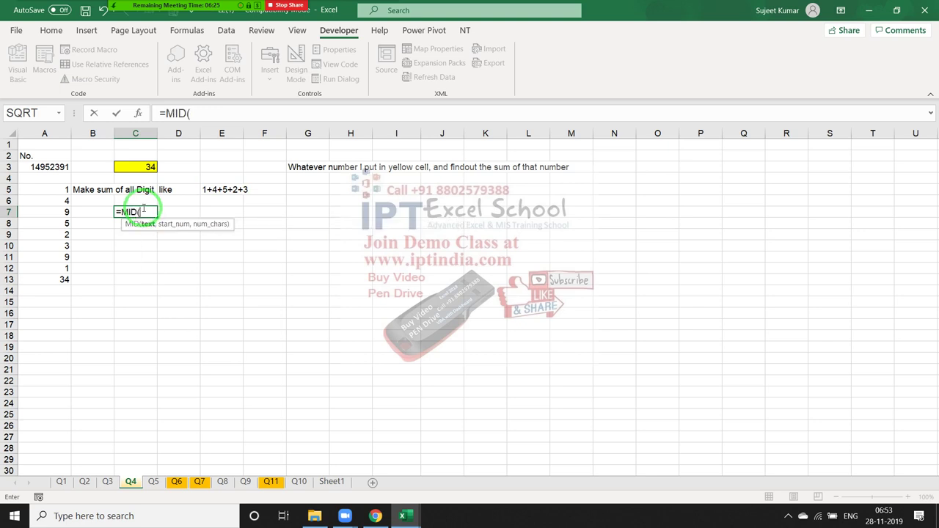
{"action": "left_click", "coordinate": [150, 168]}
{"action": "type", "text": ","}
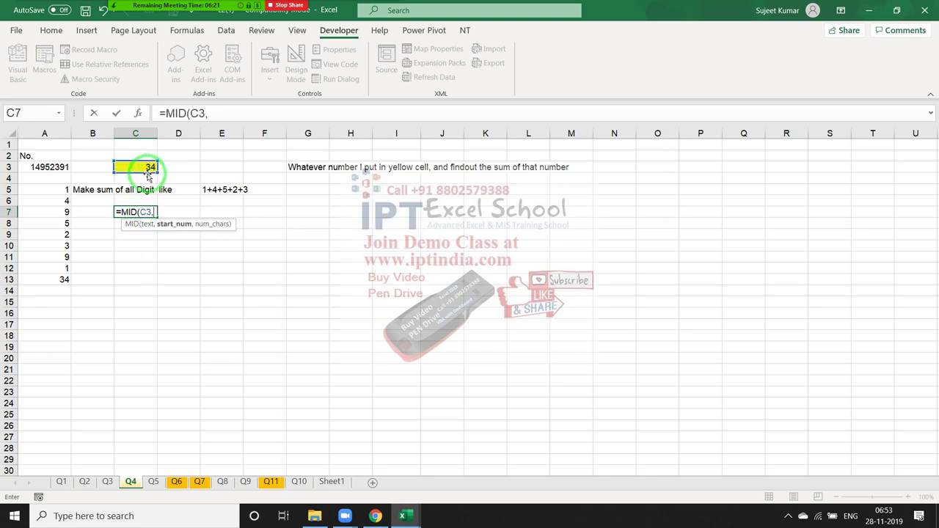
{"action": "left_click_drag", "start_coordinate": [144, 173], "coordinate": [65, 166]}
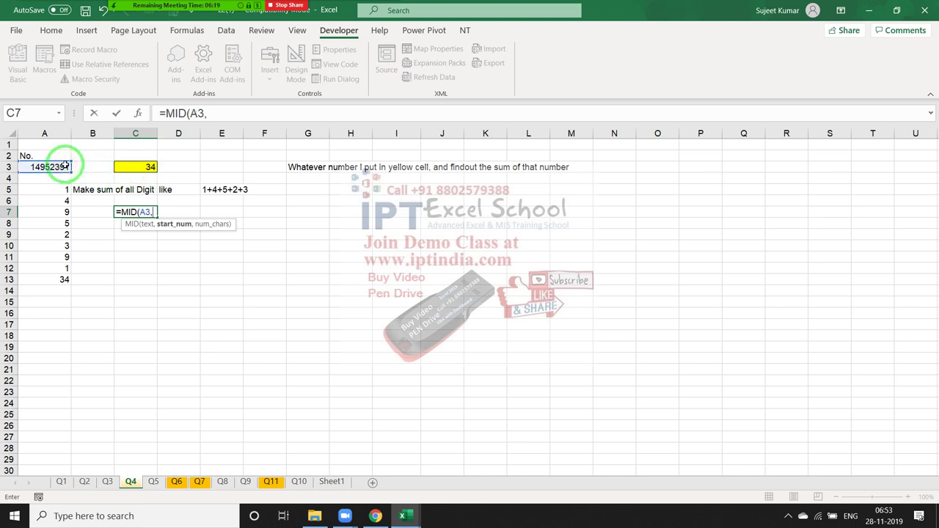
{"action": "type", "text": ",1,1,1"}
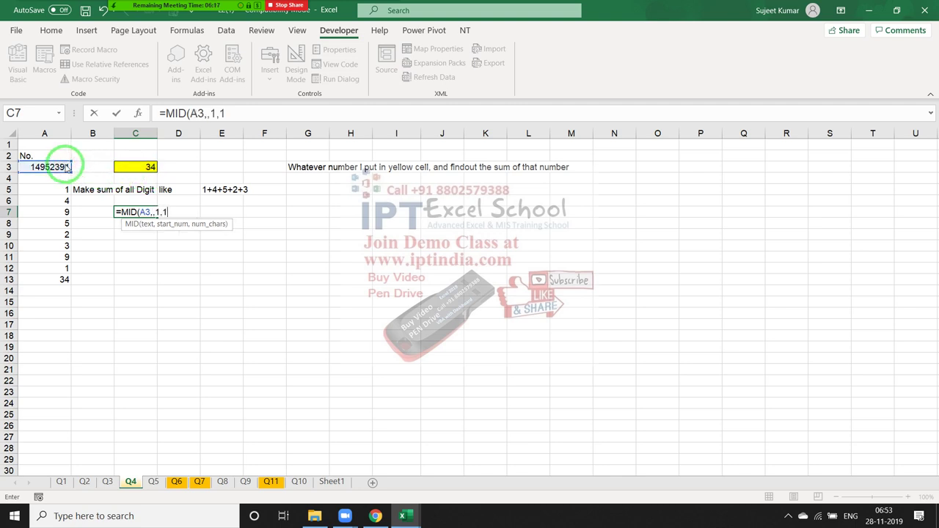
{"action": "key", "text": "Return"}
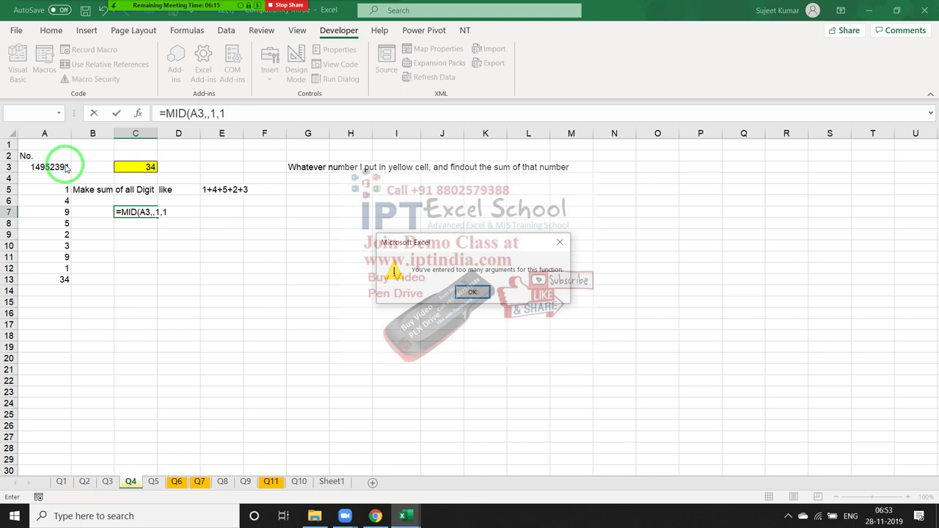
{"action": "key", "text": "Return"}
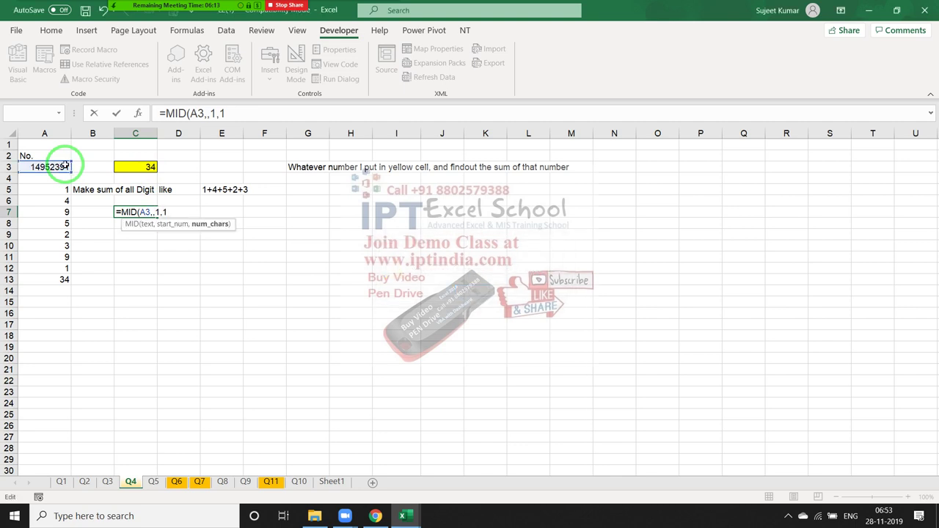
{"action": "key", "text": "BackSpace"}
{"action": "key", "text": "Return"}
{"action": "key", "text": "Up"}
Enter =MID(A3,2,1) in D7 to extract the second digit, 4.
{"action": "key", "text": "Right"}
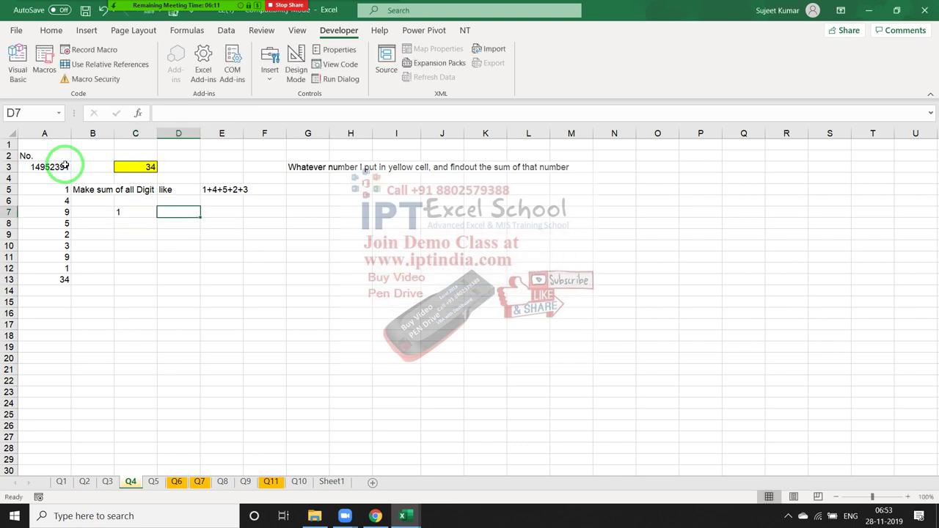
{"action": "type", "text": "=mid"}
{"action": "key", "text": "Tab"}
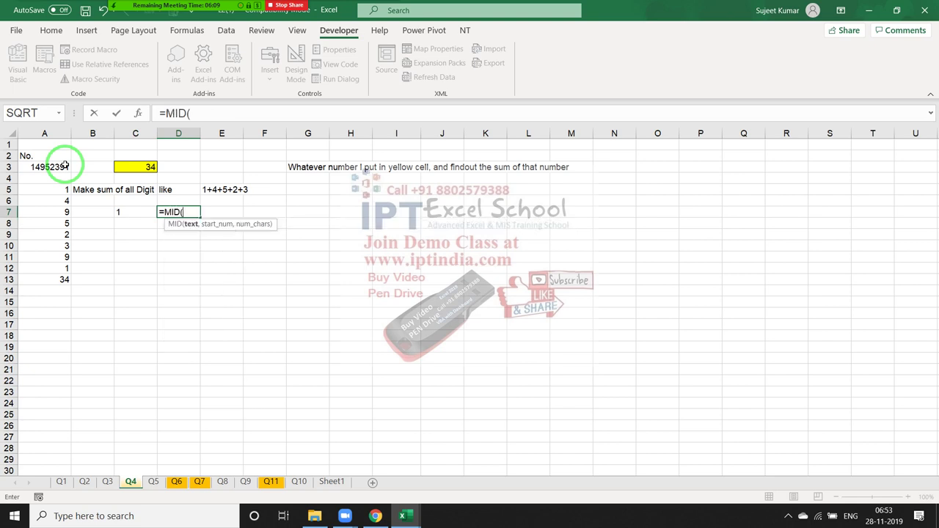
{"action": "key", "text": "Left"}
{"action": "key", "text": "Left"}
{"action": "key", "text": "Up"}
{"action": "key", "text": "Up"}
{"action": "key", "text": "Up"}
{"action": "key", "text": "Up"}
{"action": "left_click", "coordinate": [66, 166]}
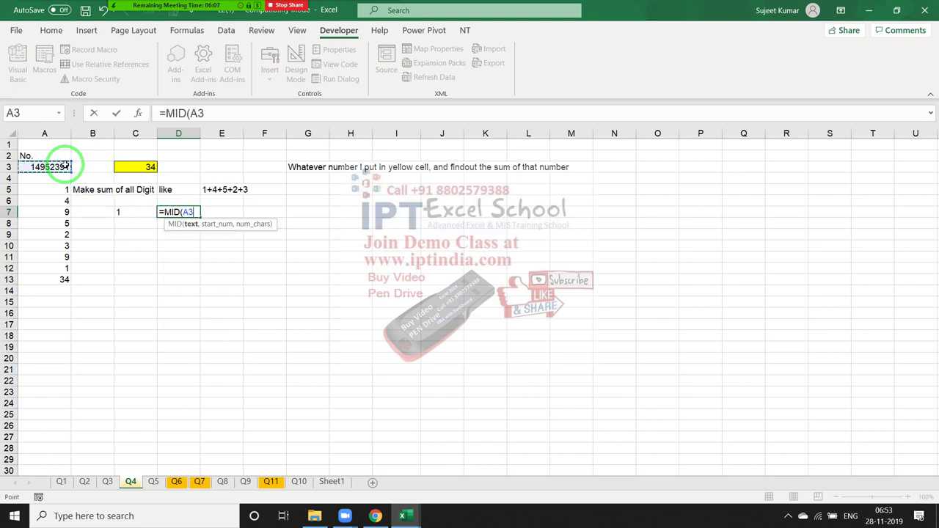
{"action": "type", "text": ",2"}
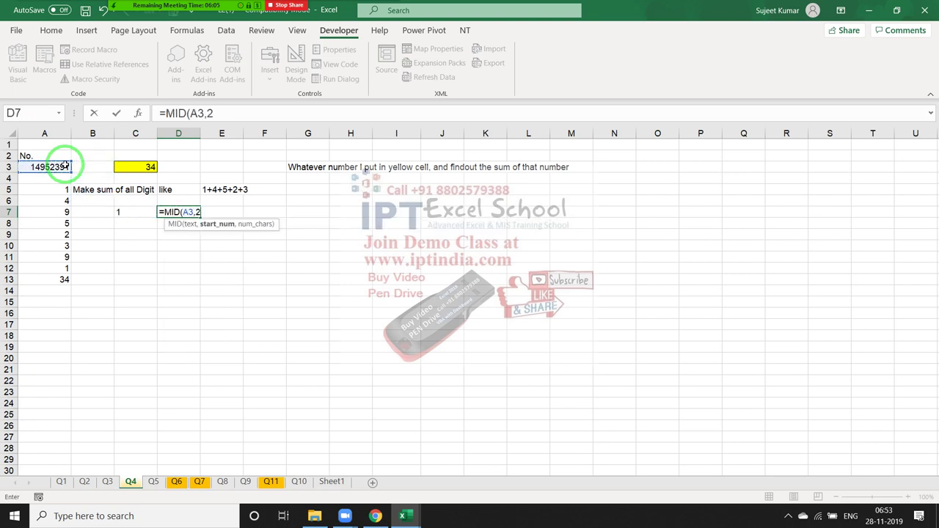
{"action": "type", "text": ",1"}
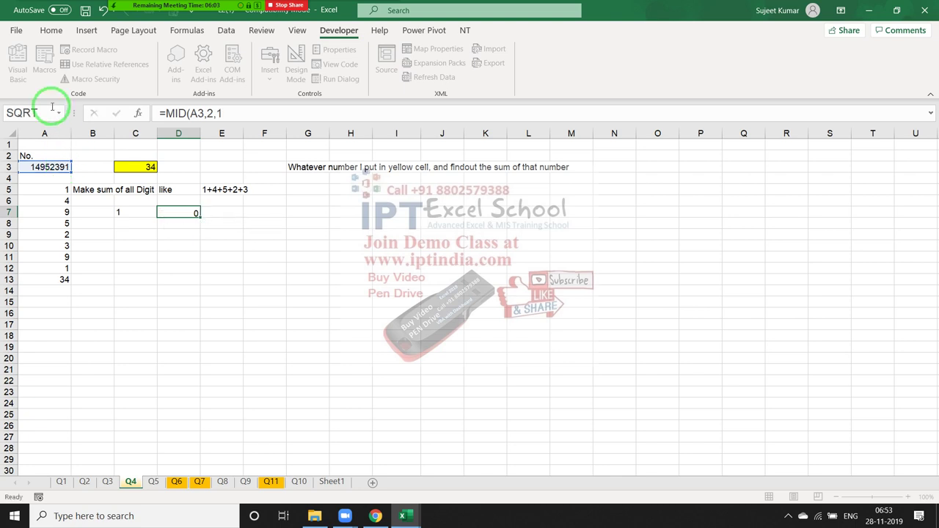
{"action": "key", "text": "ctrl+Return"}
Enter =MID(A3,3,1) in E7 for the third digit, 9, and review all three formulas.
{"action": "key", "text": "Right"}
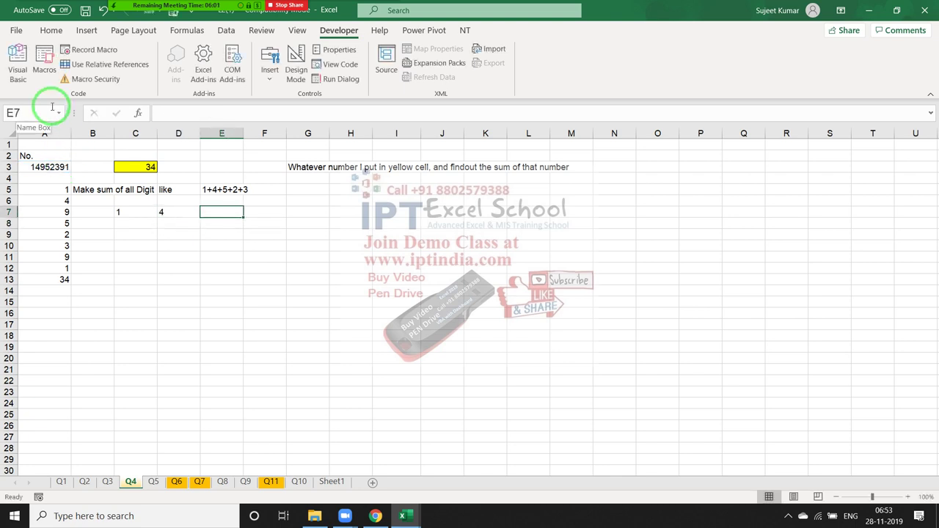
{"action": "type", "text": "=mi"}
{"action": "key", "text": "Tab"}
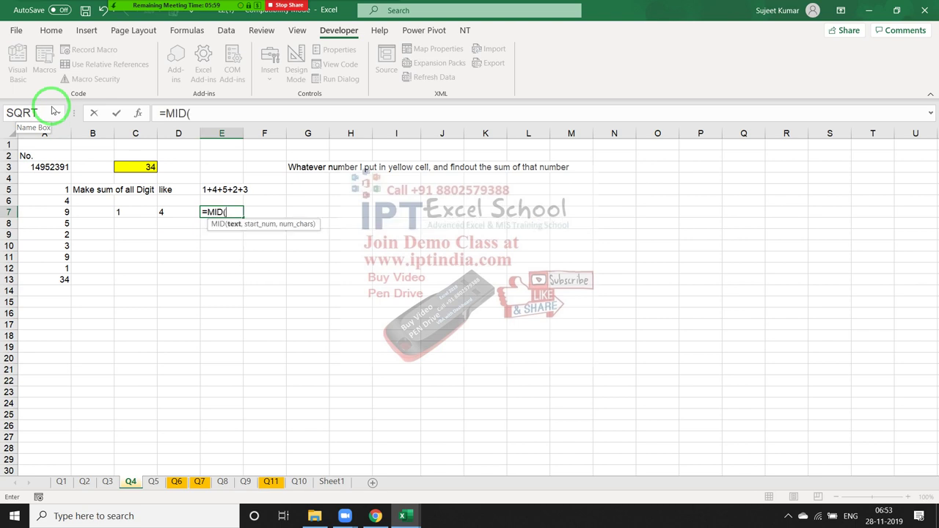
{"action": "key", "text": "Left"}
{"action": "key", "text": "Left"}
{"action": "key", "text": "Left"}
{"action": "key", "text": "Up"}
{"action": "key", "text": "Up"}
{"action": "key", "text": "Up"}
{"action": "key", "text": "Up"}
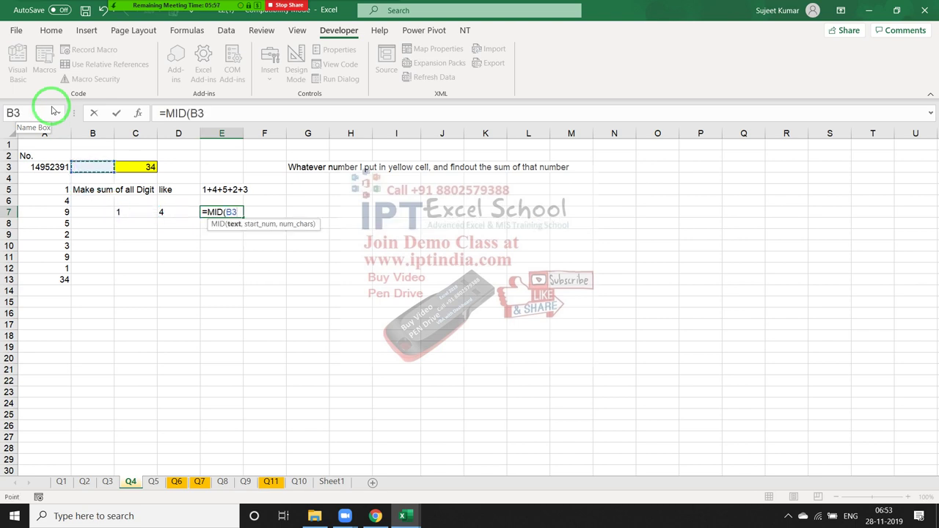
{"action": "key", "text": "Left"}
{"action": "type", "text": ",3"}
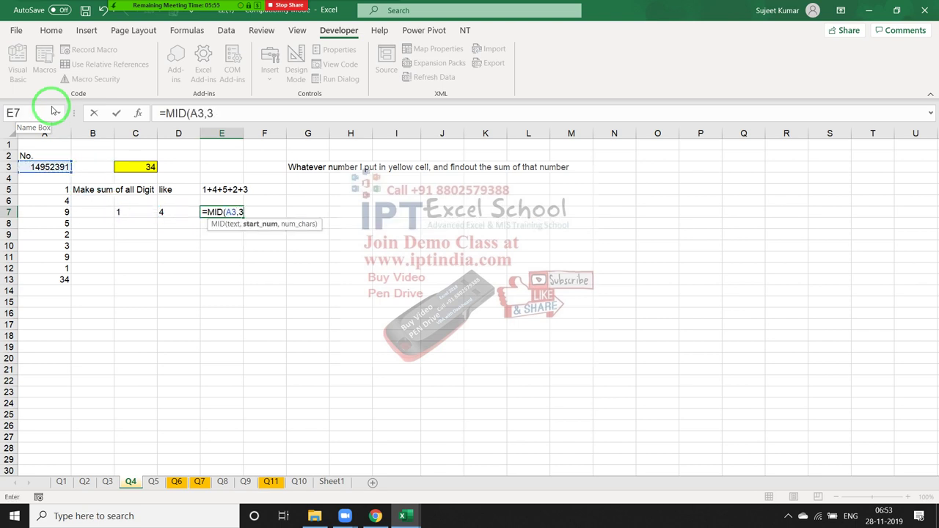
{"action": "type", "text": ",1"}
{"action": "key", "text": "Return"}
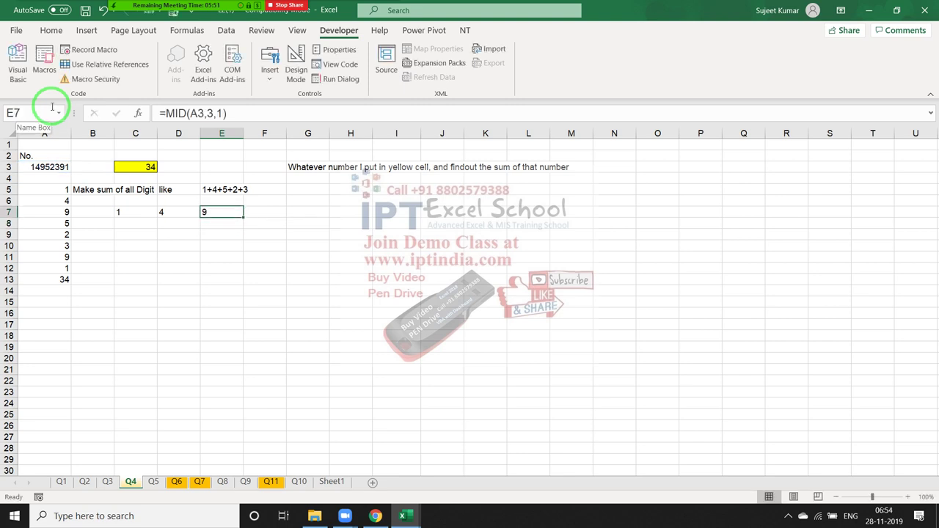
{"action": "key", "text": "Left"}
{"action": "key", "text": "Left"}
{"action": "key", "text": "Right"}
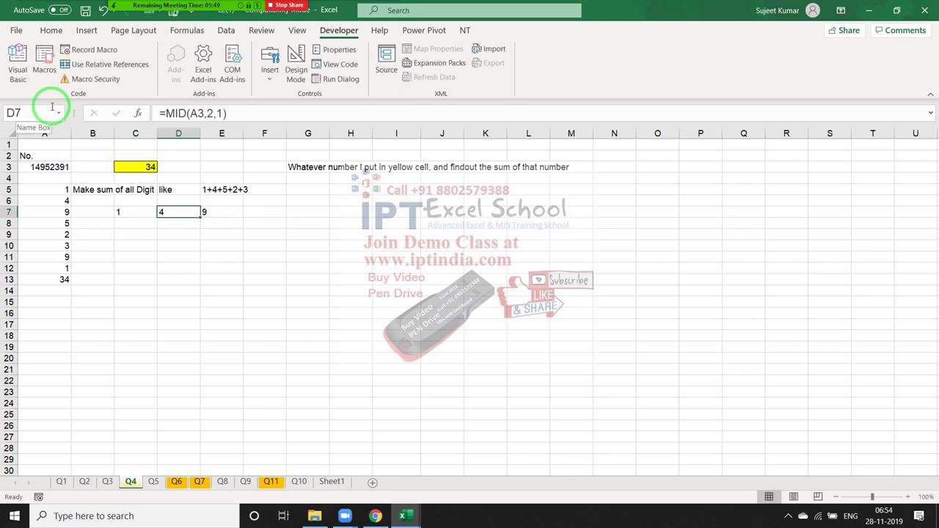
{"action": "key", "text": "Right"}
{"action": "key", "text": "alt+F11"}
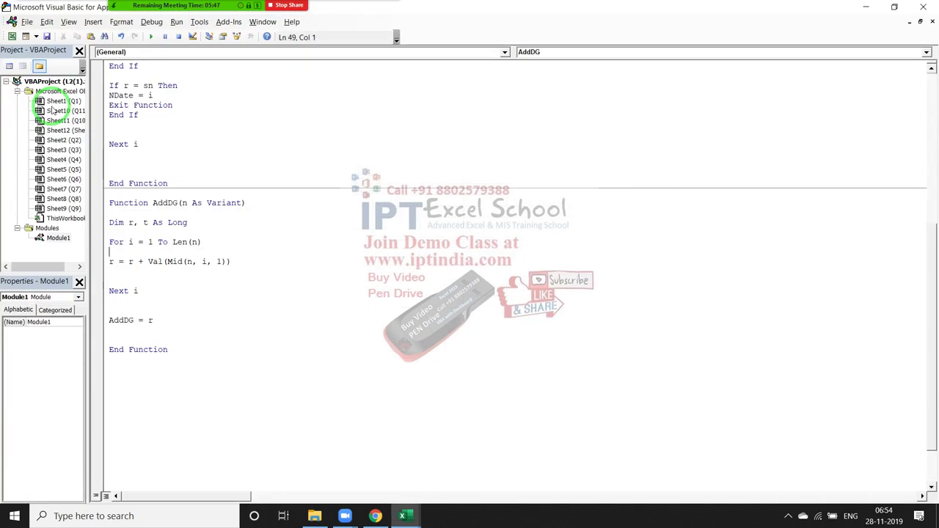
Select Len(n) in AddDG's For line to check the loop limit, then return to Q4.
{"action": "key", "text": "shift+Left"}
{"action": "key", "text": "shift+Left"}
{"action": "key", "text": "alt+F11"}
{"action": "key", "text": "Down"}
{"action": "key", "text": "Left"}
Try a =SUM(C7:E7) total of the extracted digits in C8, then clear it.
{"action": "key", "text": "Left"}
{"action": "key", "text": "Left"}
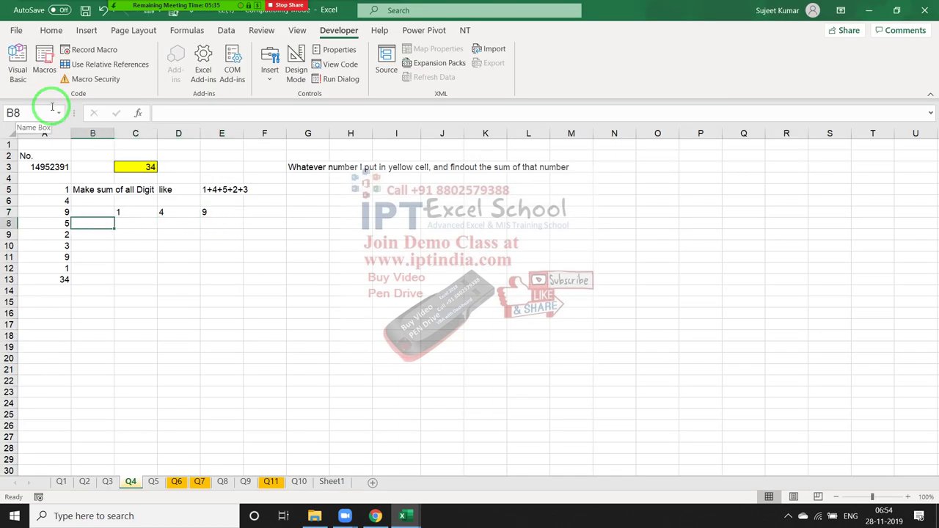
{"action": "key", "text": "Up"}
{"action": "key", "text": "Right"}
{"action": "key", "text": "Right"}
{"action": "key", "text": "Down"}
{"action": "key", "text": "Left"}
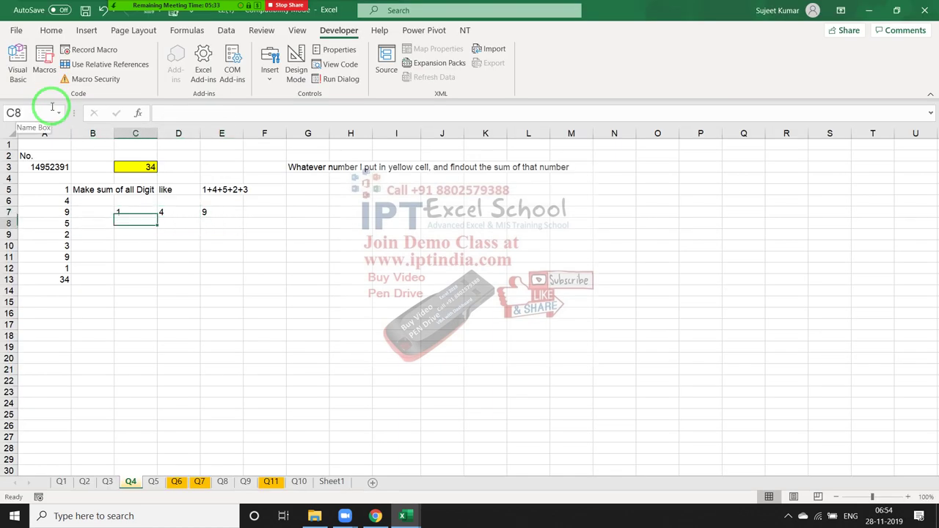
{"action": "type", "text": "=sum"}
{"action": "key", "text": "Tab"}
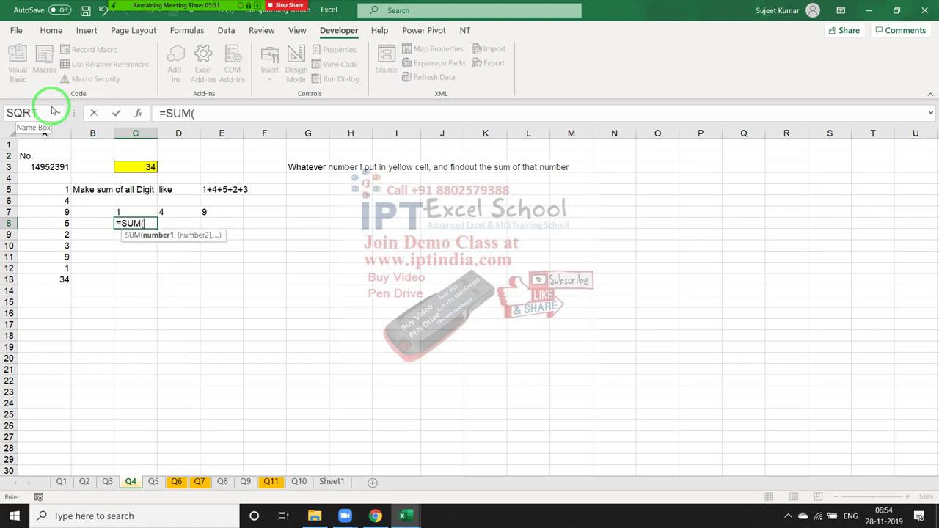
{"action": "key", "text": "Up"}
{"action": "key", "text": "shift+Right"}
{"action": "key", "text": "shift+Right"}
{"action": "key", "text": "shift+Left"}
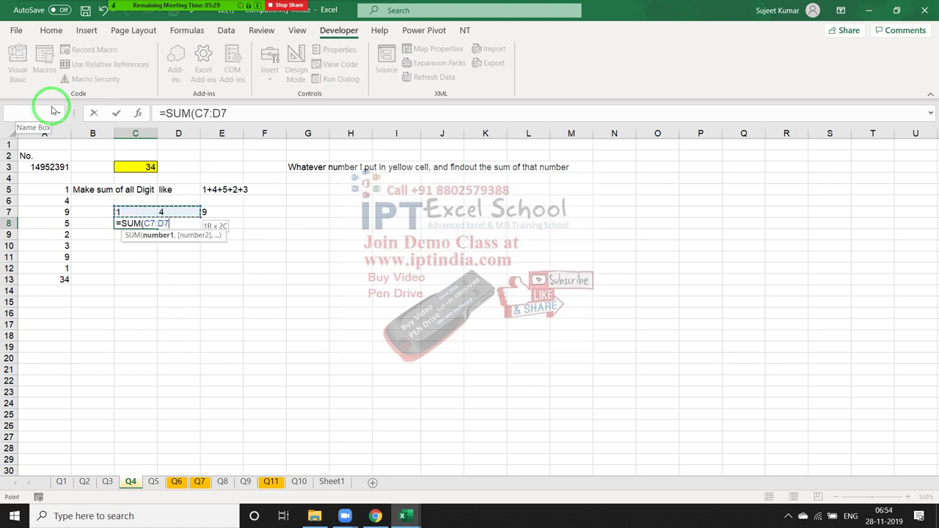
{"action": "key", "text": "shift+Right"}
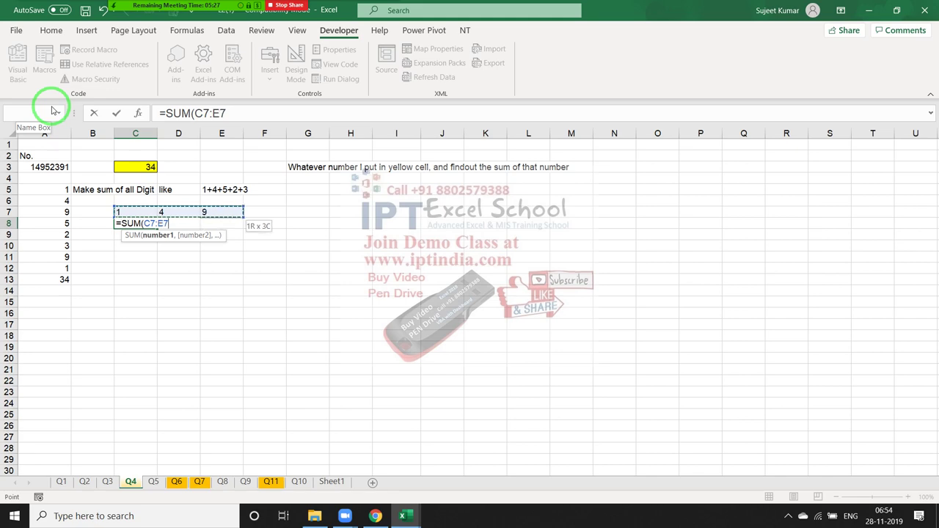
{"action": "key", "text": "Return"}
{"action": "key", "text": "Up"}
{"action": "key", "text": "Delete"}
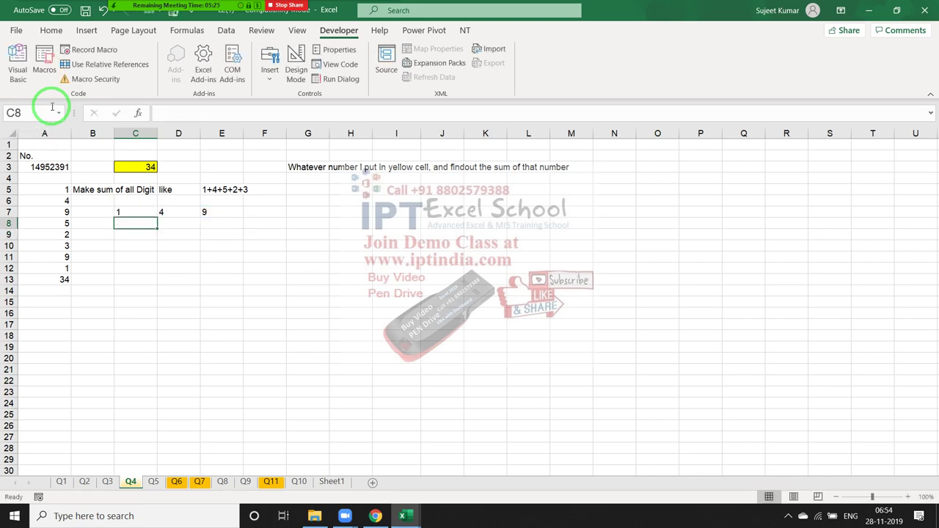
Enter =VALUE(C7) in C8 to convert the first digit to the number 1.
{"action": "key", "text": "alt+F11"}
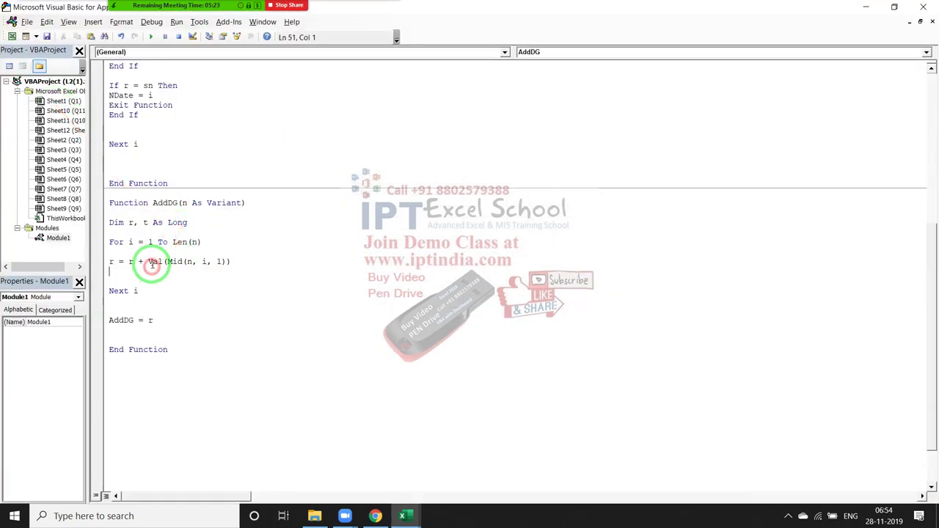
{"action": "key", "text": "alt+F11"}
{"action": "type", "text": "="}
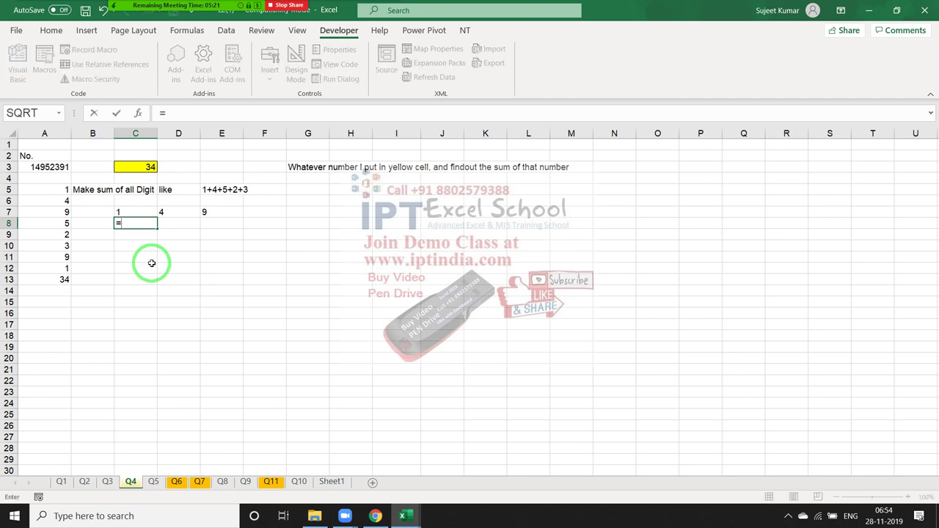
{"action": "type", "text": "vl"}
{"action": "key", "text": "Tab"}
{"action": "key", "text": "BackSpace"}
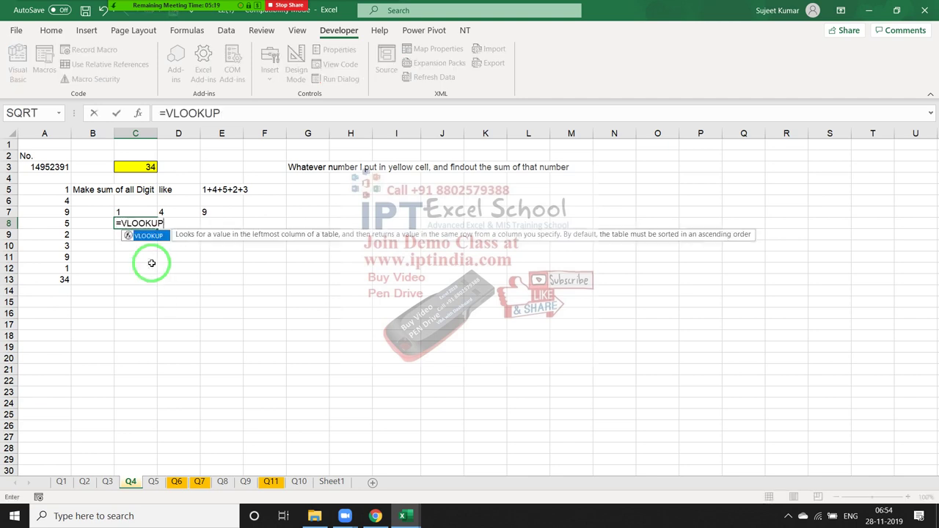
{"action": "key", "text": "BackSpace"}
{"action": "key", "text": "BackSpace"}
{"action": "key", "text": "BackSpace"}
{"action": "key", "text": "BackSpace"}
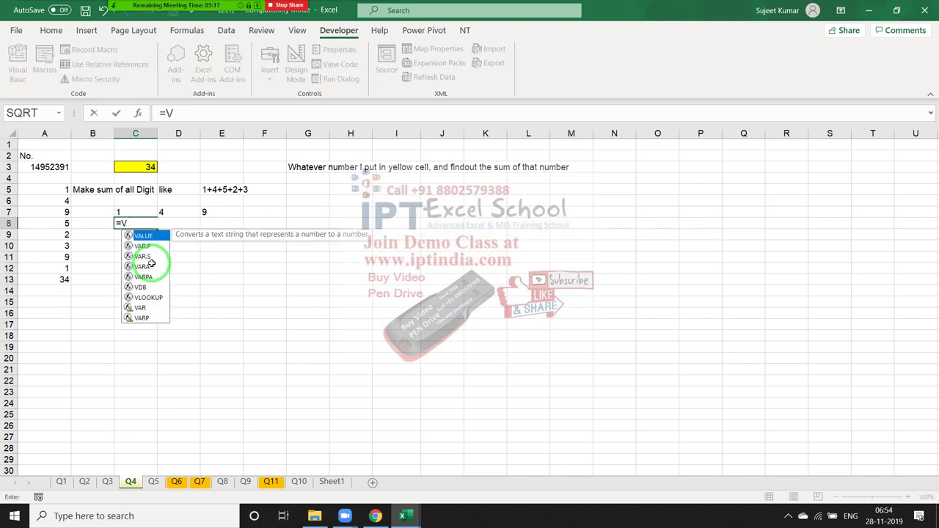
{"action": "key", "text": "Tab"}
{"action": "key", "text": "Up"}
{"action": "key", "text": "Return"}
{"action": "key", "text": "Up"}
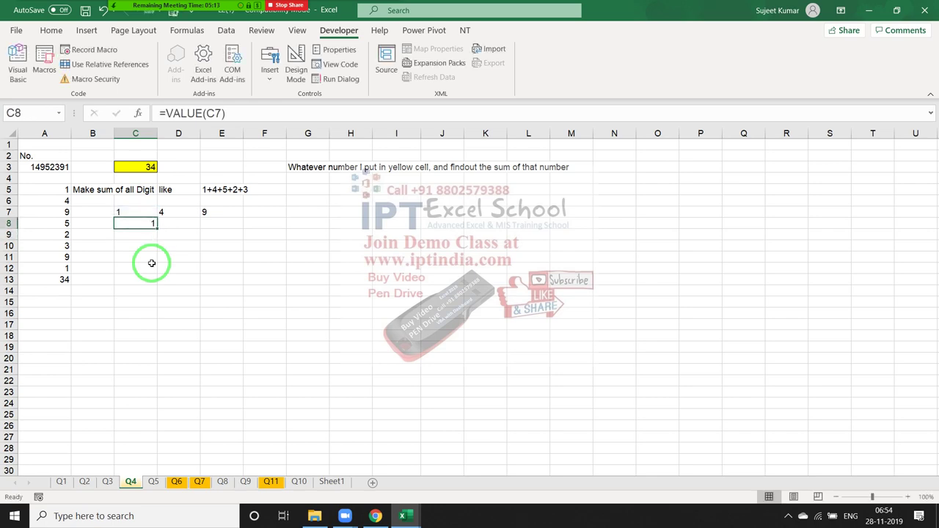
{"action": "key", "text": "alt+F11"}
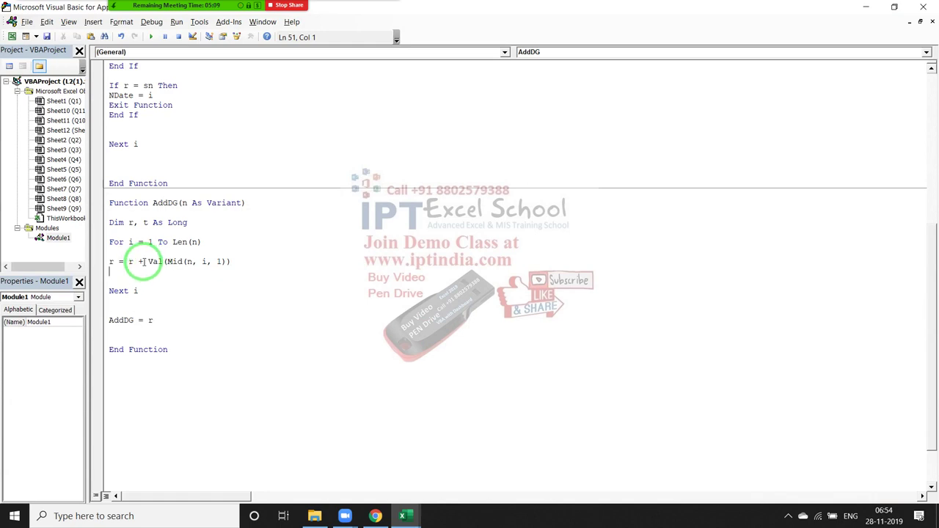
Highlight the running total r in AddDG, select all the module's code, and switch to Chrome.
{"action": "double_click", "coordinate": [130, 262]}
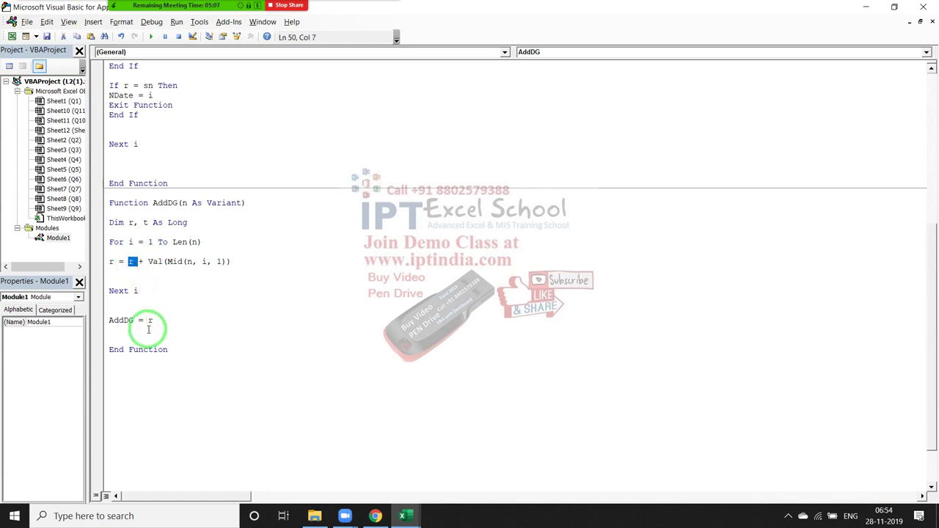
{"action": "left_click_drag", "start_coordinate": [104, 262], "coordinate": [122, 267]}
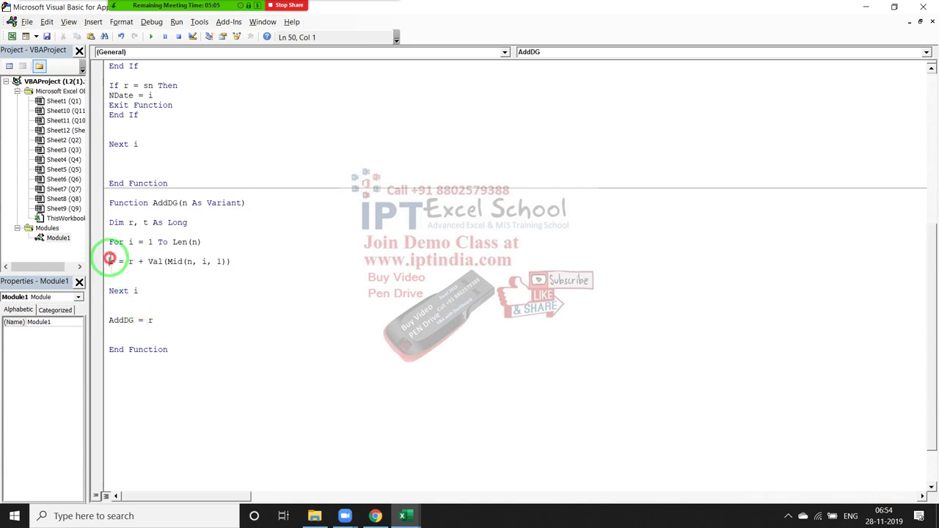
{"action": "double_click", "coordinate": [151, 320]}
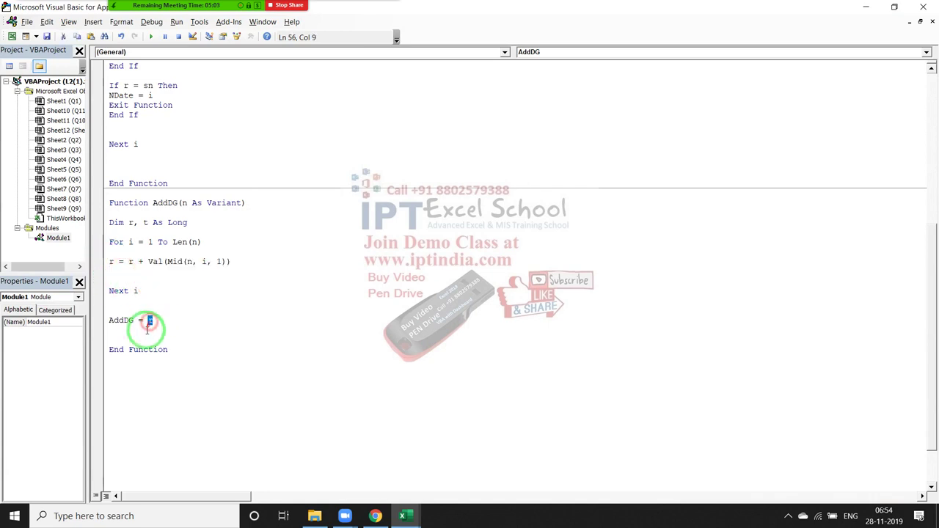
{"action": "type", "text": "r"}
{"action": "left_click", "coordinate": [185, 344]}
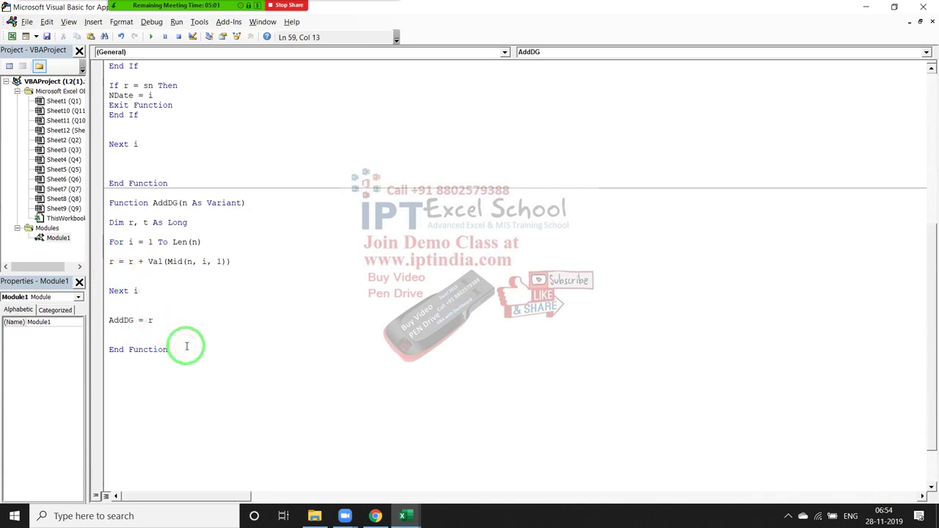
{"action": "key", "text": "ctrl+a"}
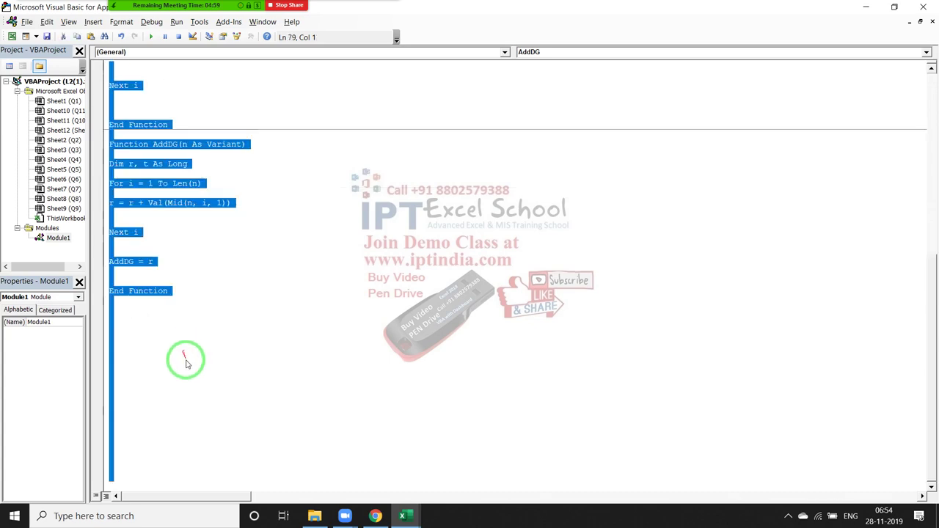
{"action": "left_click", "coordinate": [373, 515]}
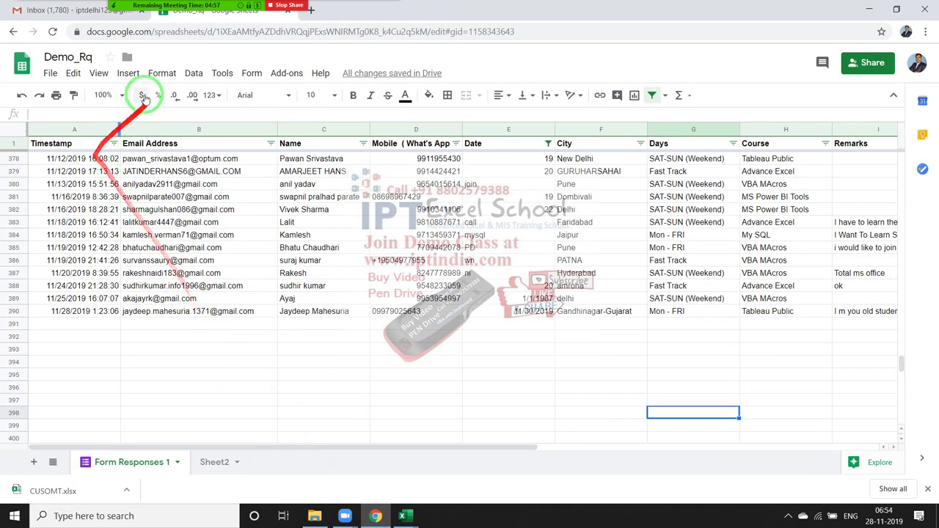
Send a Gmail message with subject Code, containing the pasted AddDG code, to three recipients.
{"action": "left_click", "coordinate": [59, 11]}
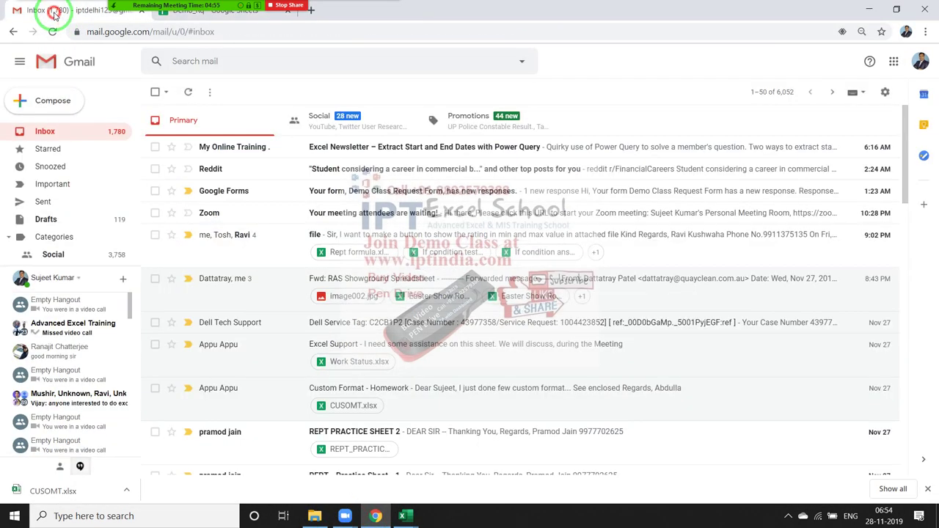
{"action": "left_click", "coordinate": [63, 92]}
{"action": "type", "text": "za"}
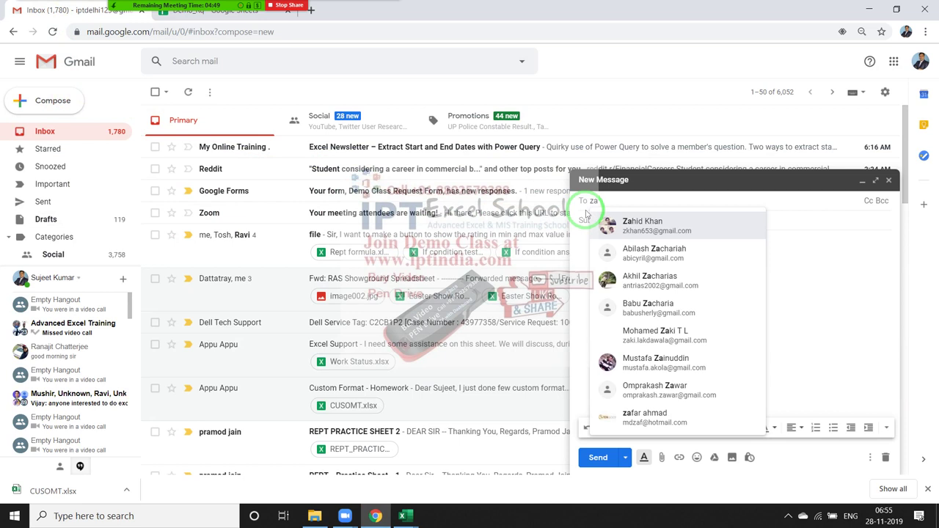
{"action": "key", "text": "Return"}
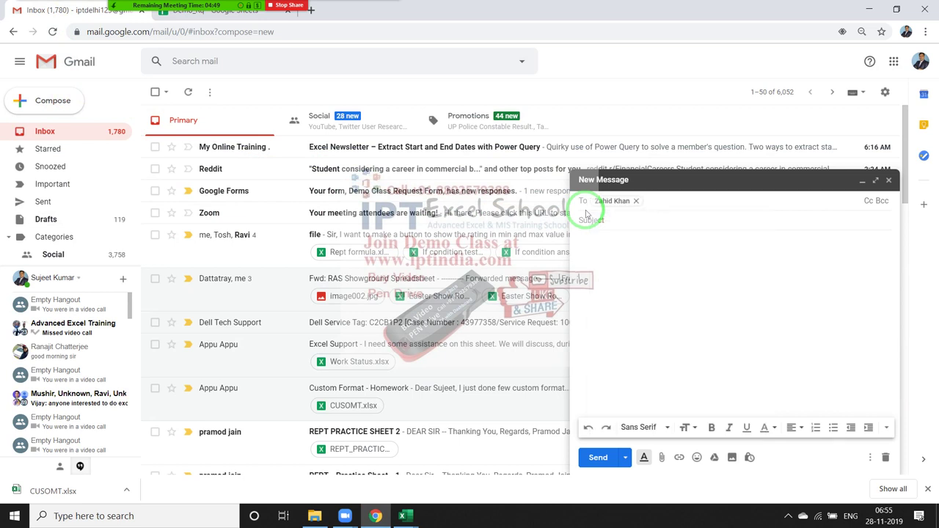
{"action": "type", "text": "te"}
{"action": "key", "text": "Return"}
{"action": "type", "text": "ra"}
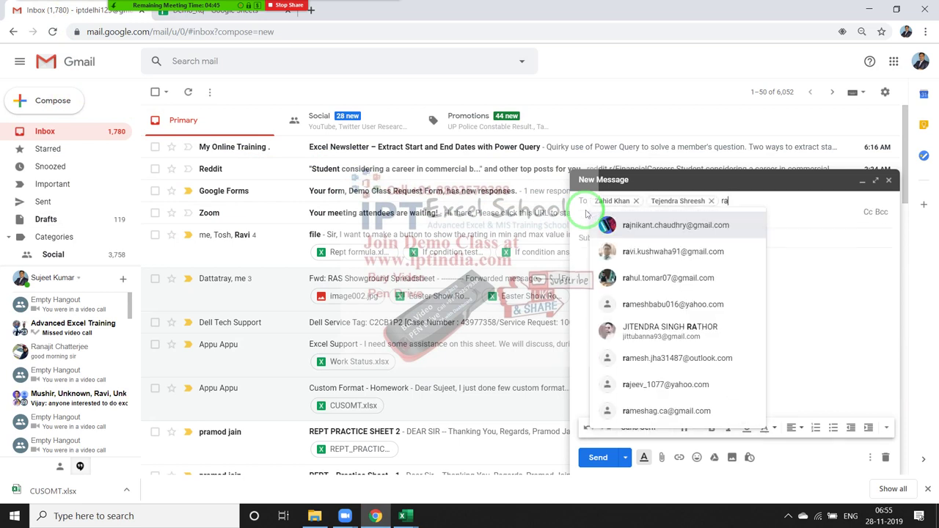
{"action": "type", "text": "m"}
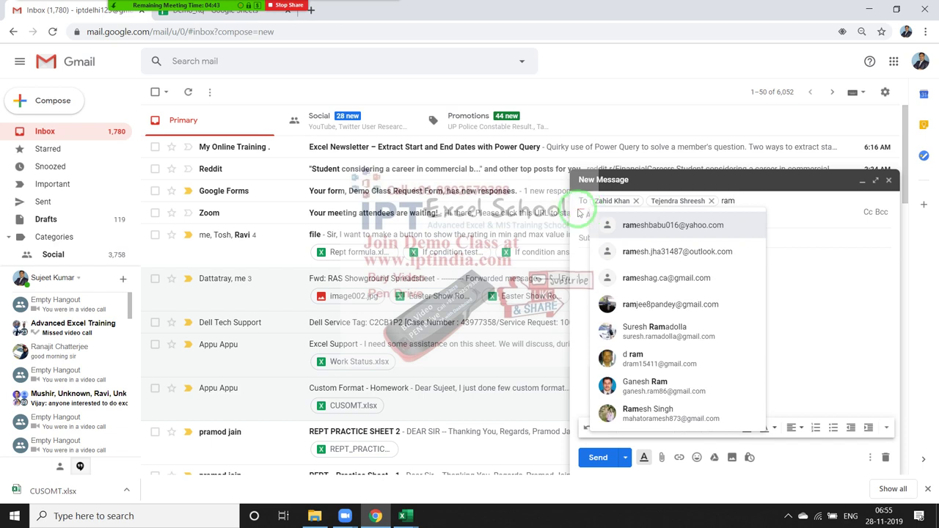
{"action": "left_click", "coordinate": [628, 232]}
{"action": "type", "text": "Code"}
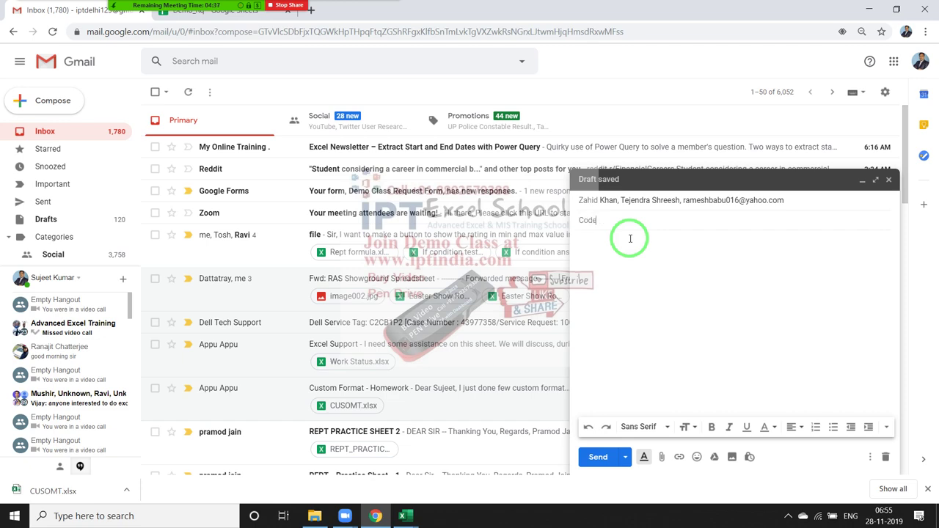
{"action": "left_click", "coordinate": [630, 239]}
{"action": "key", "text": "ctrl+v"}
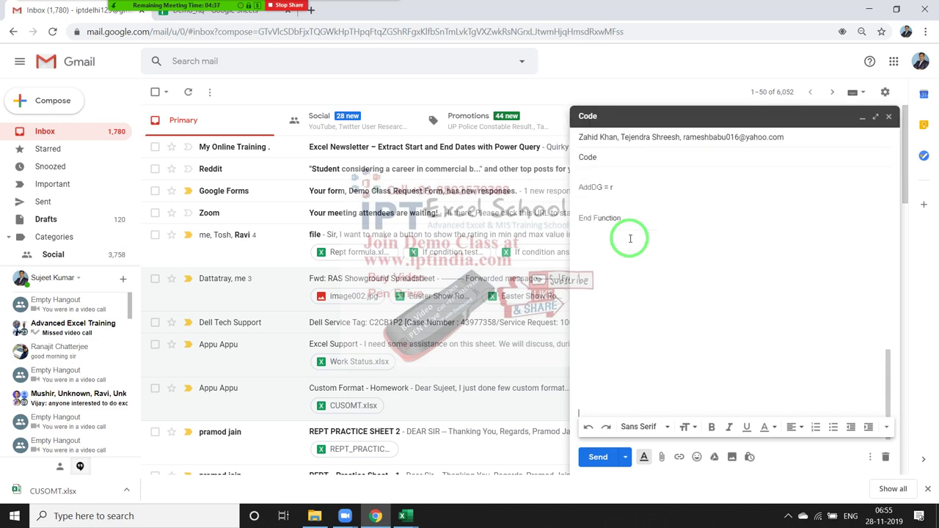
{"action": "left_click", "coordinate": [596, 456]}
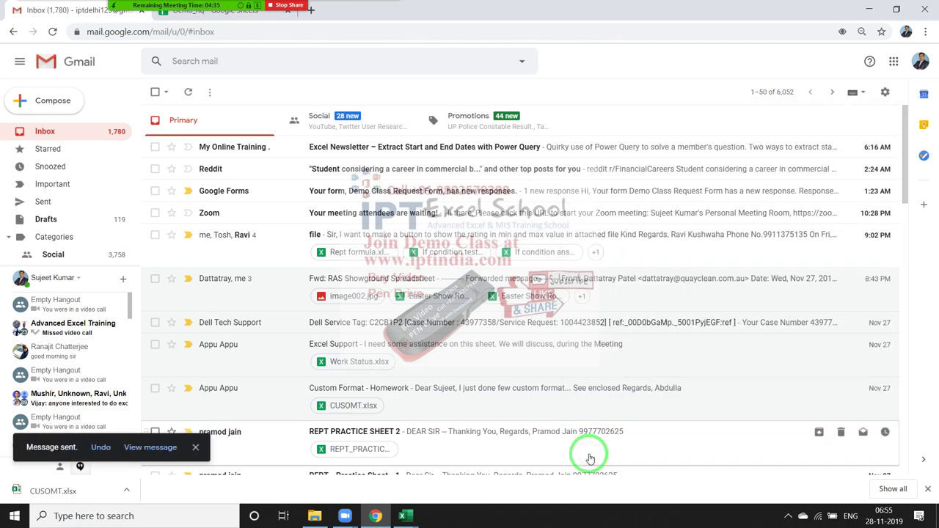
Choose End Meeting from Zoom's More menu to bring up the end-meeting prompt.
{"action": "key", "text": "super+d"}
{"action": "left_click", "coordinate": [337, 8]}
{"action": "left_click", "coordinate": [385, 10]}
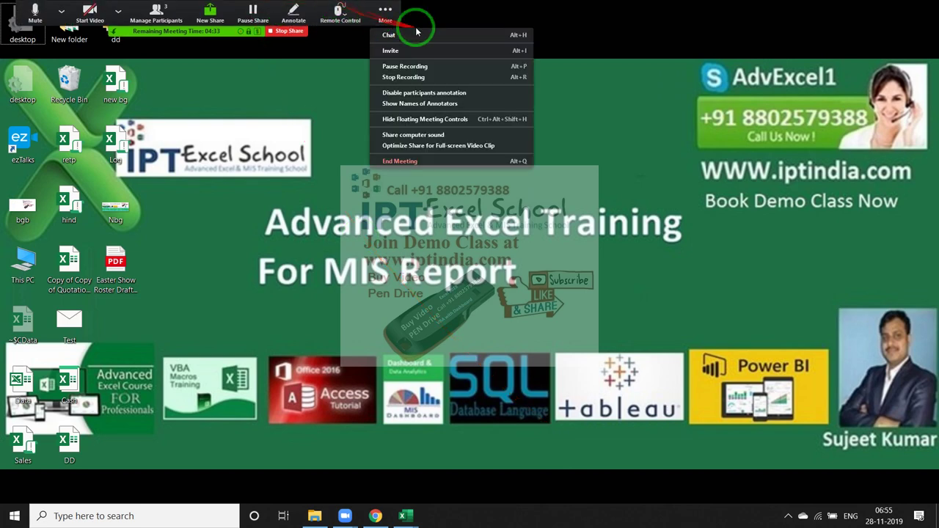
{"action": "left_click", "coordinate": [422, 161]}
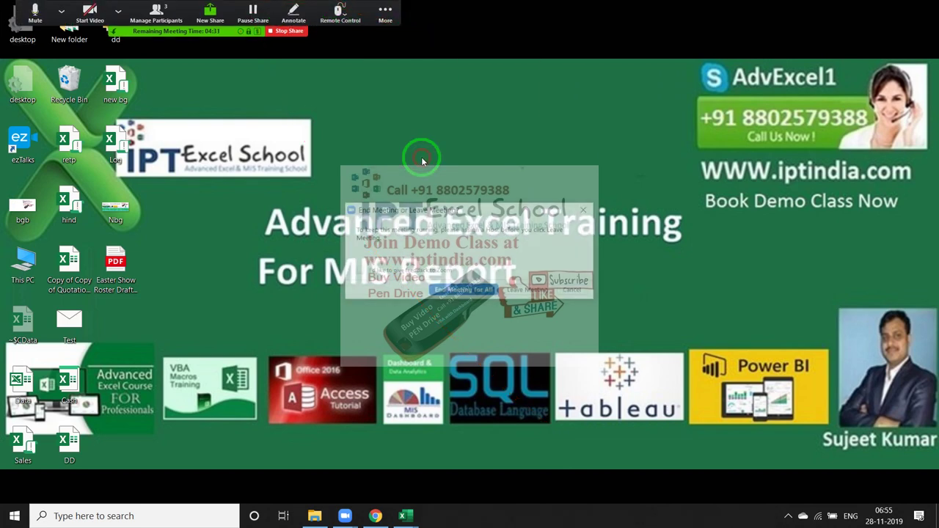